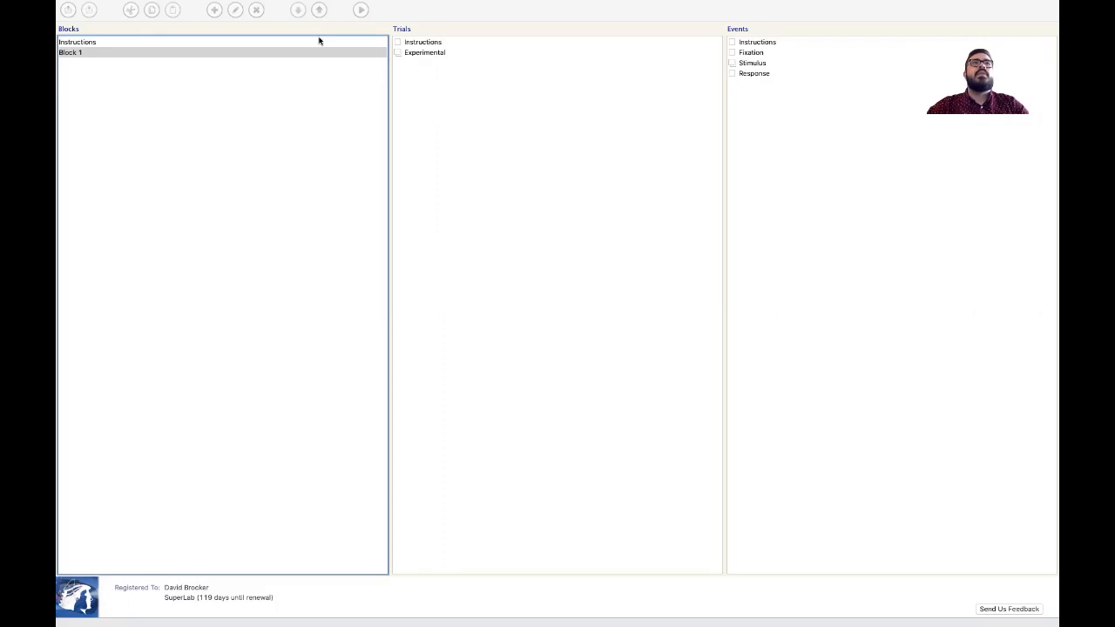
Run the experiment with the Main Group and data saving on, and continue past the instructions to the trials
left_click(319, 40)
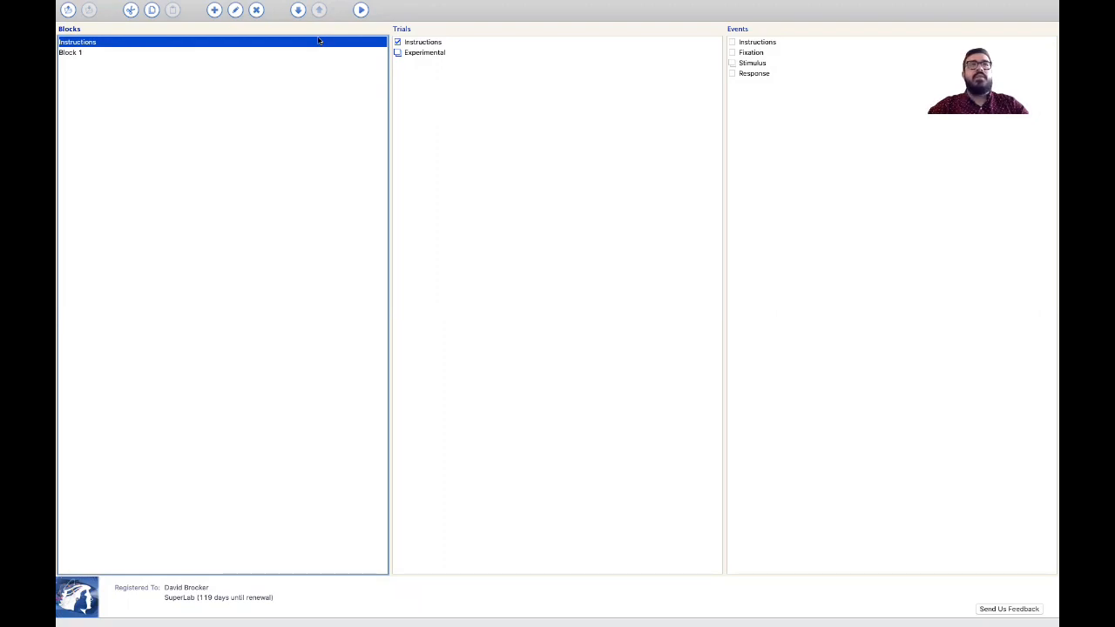
left_click(360, 10)
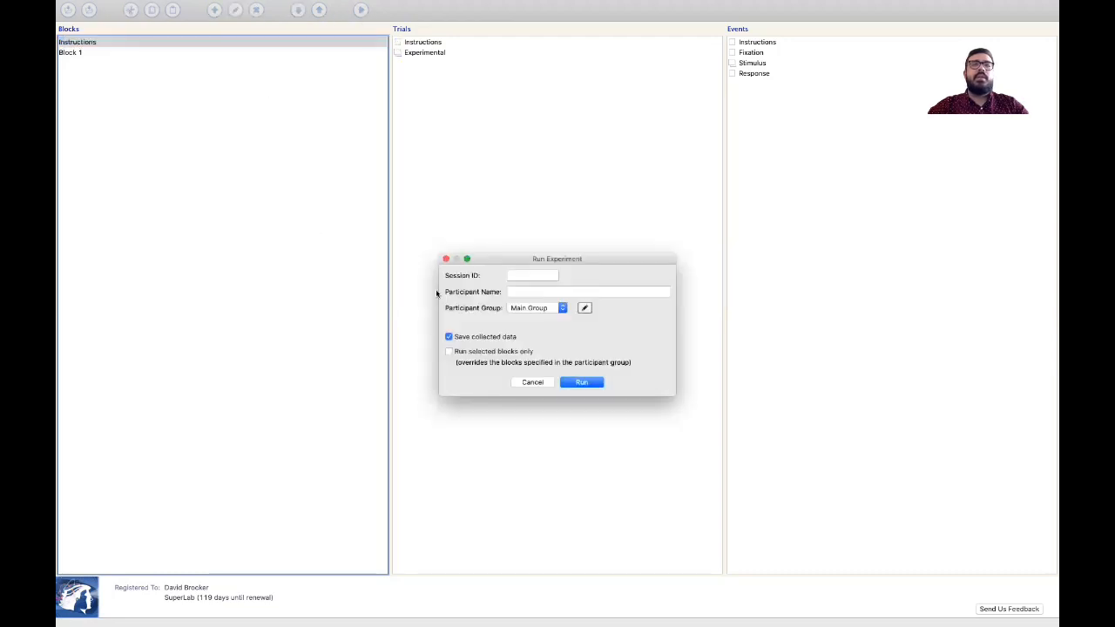
left_click(574, 384)
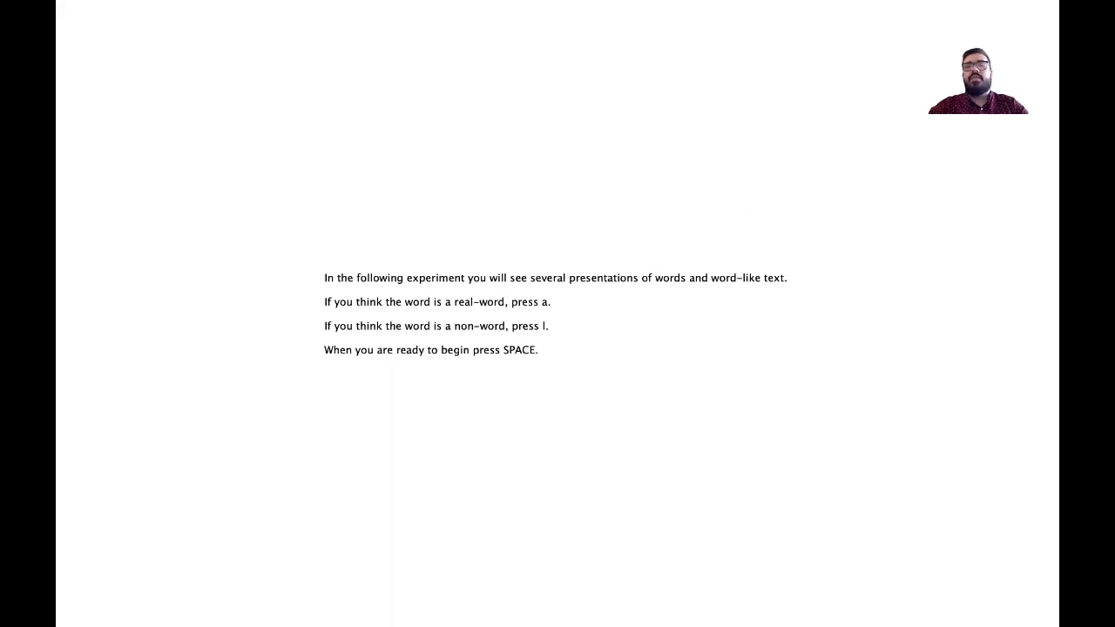
key("space")
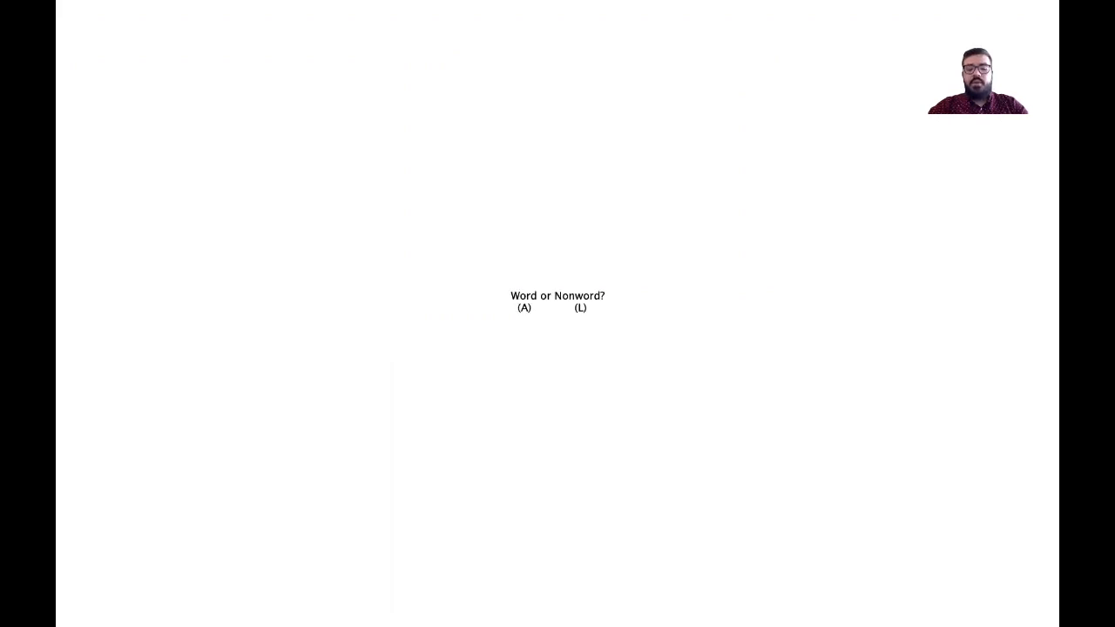
Answer the first four trials as nonword, word, nonword and word, and cancel the experiment run
key("l")
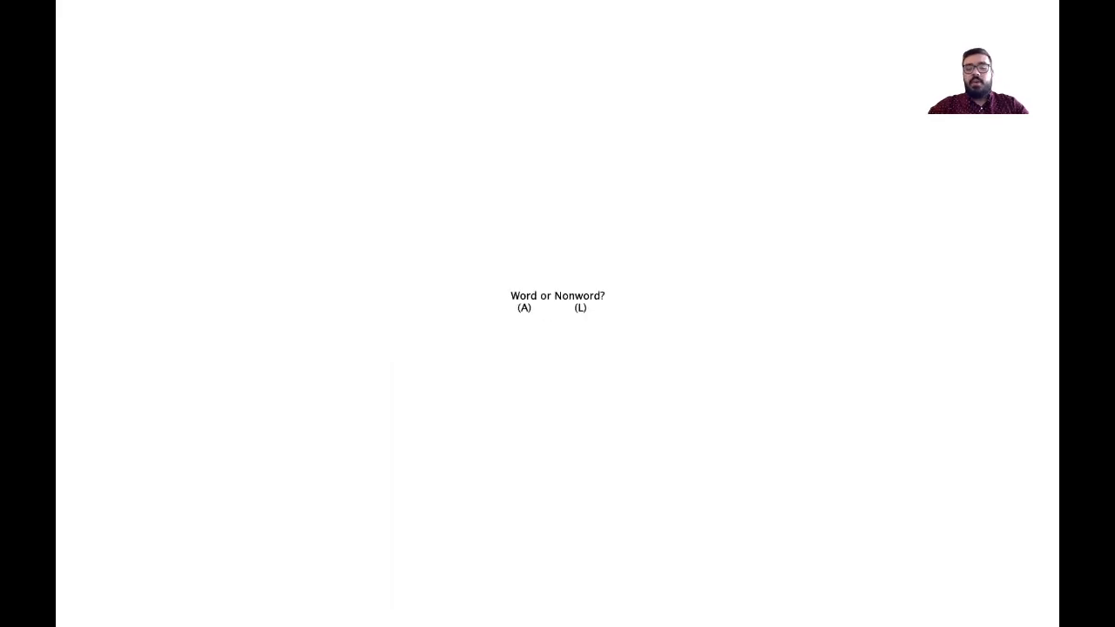
key("a")
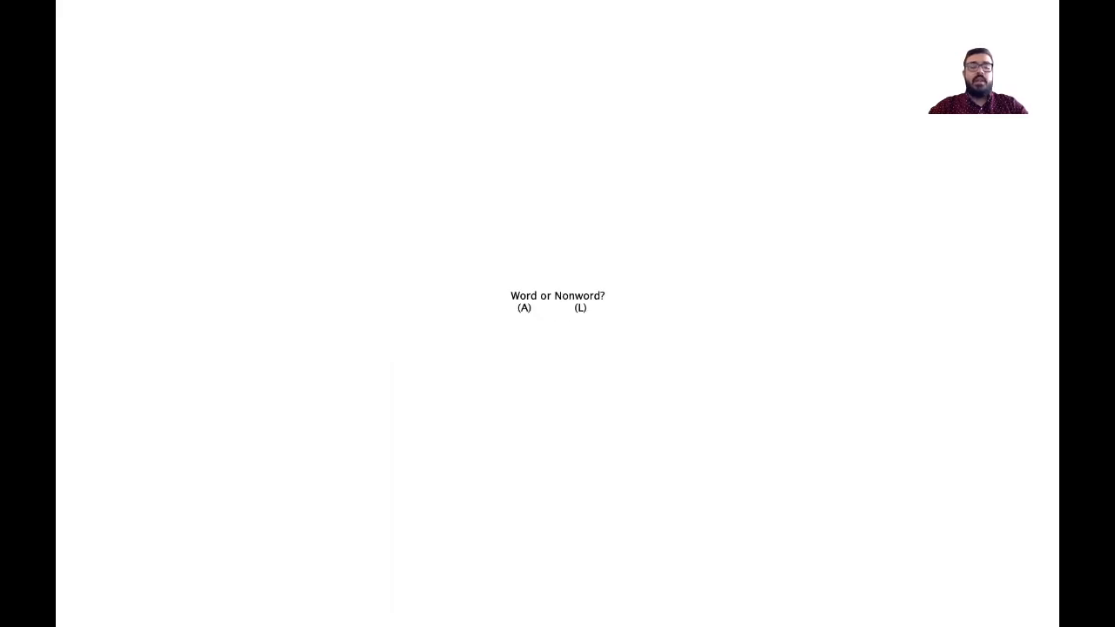
key("l")
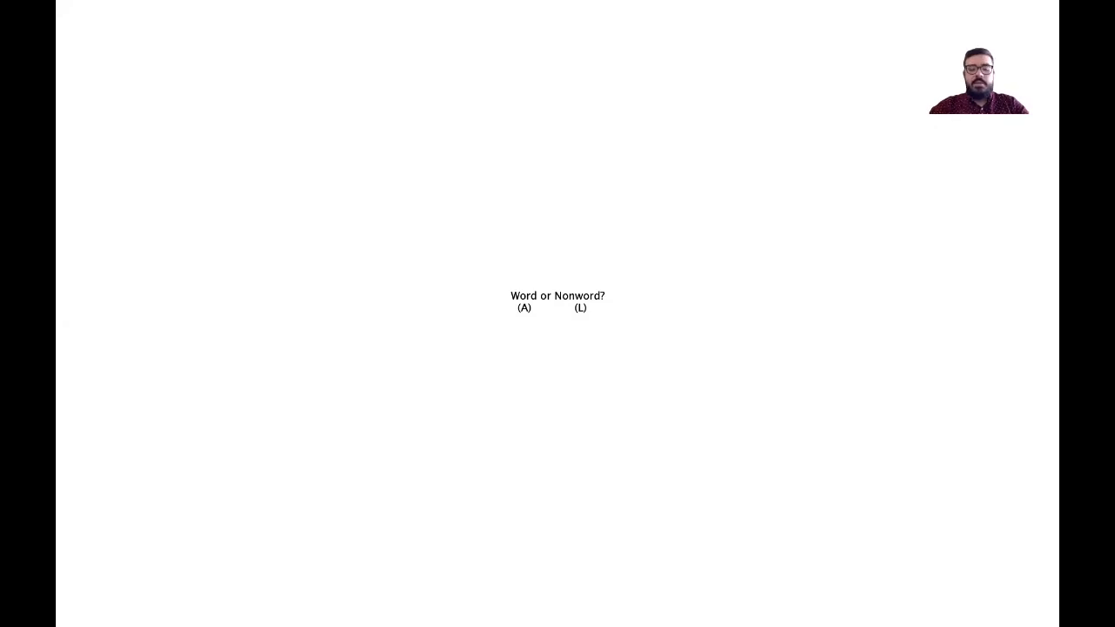
key("a")
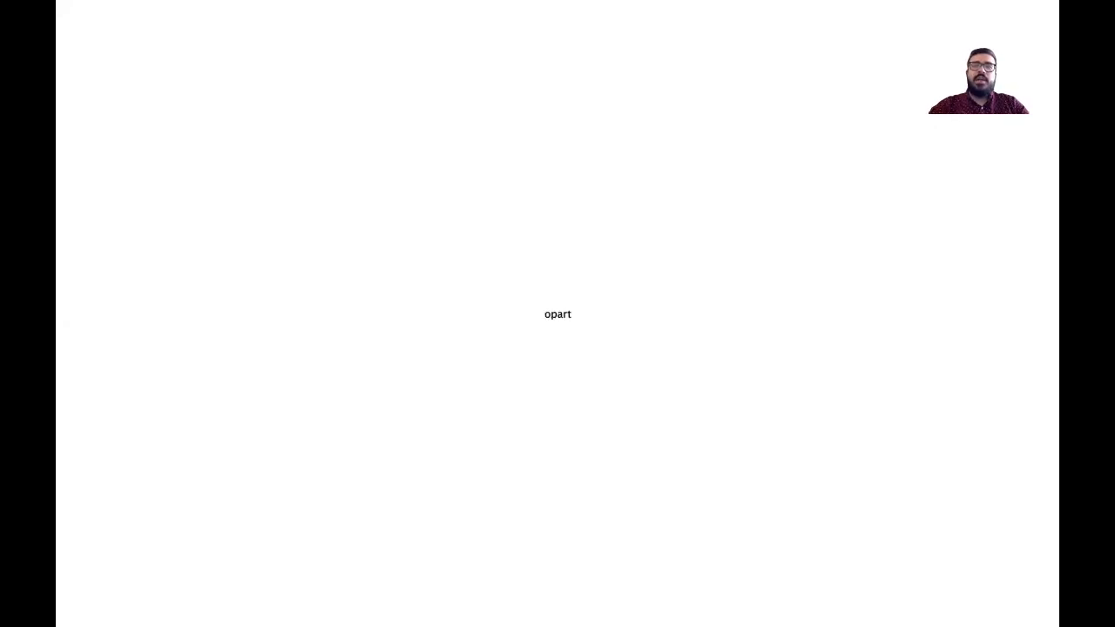
key("Escape")
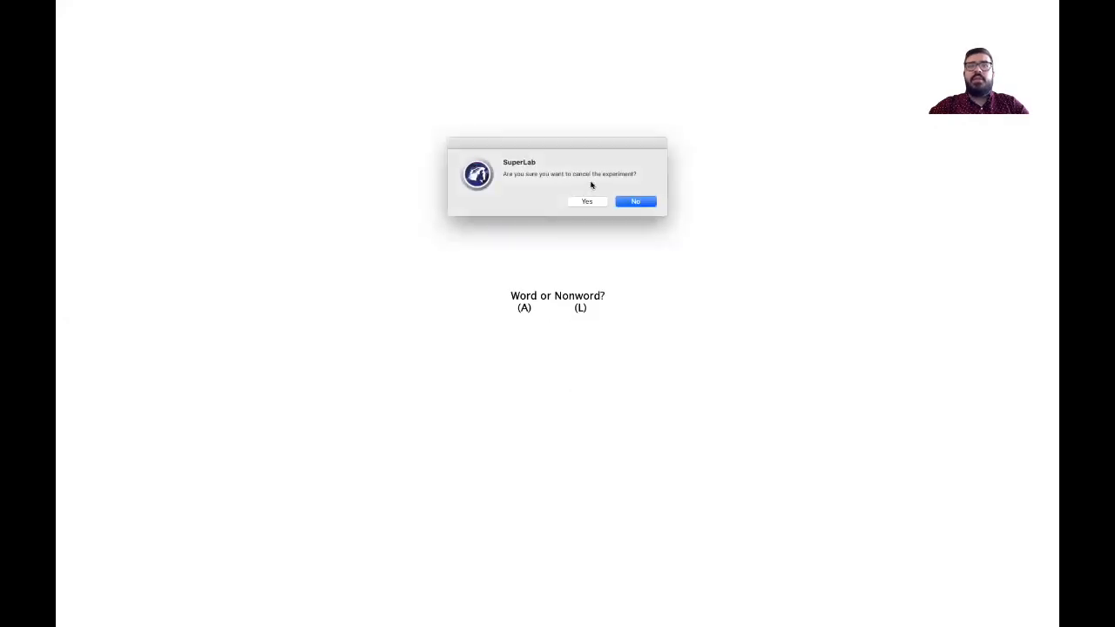
left_click(593, 204)
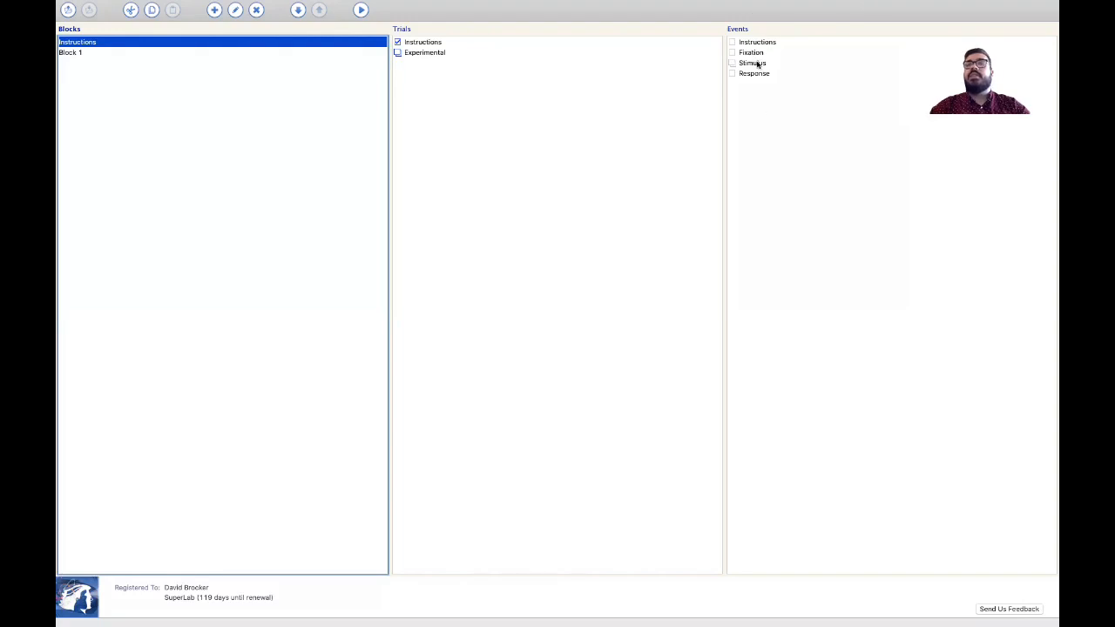
Set the Fixation event's fixed time limit to 500 milliseconds and turn off recording its response in the data file
left_click(692, 52)
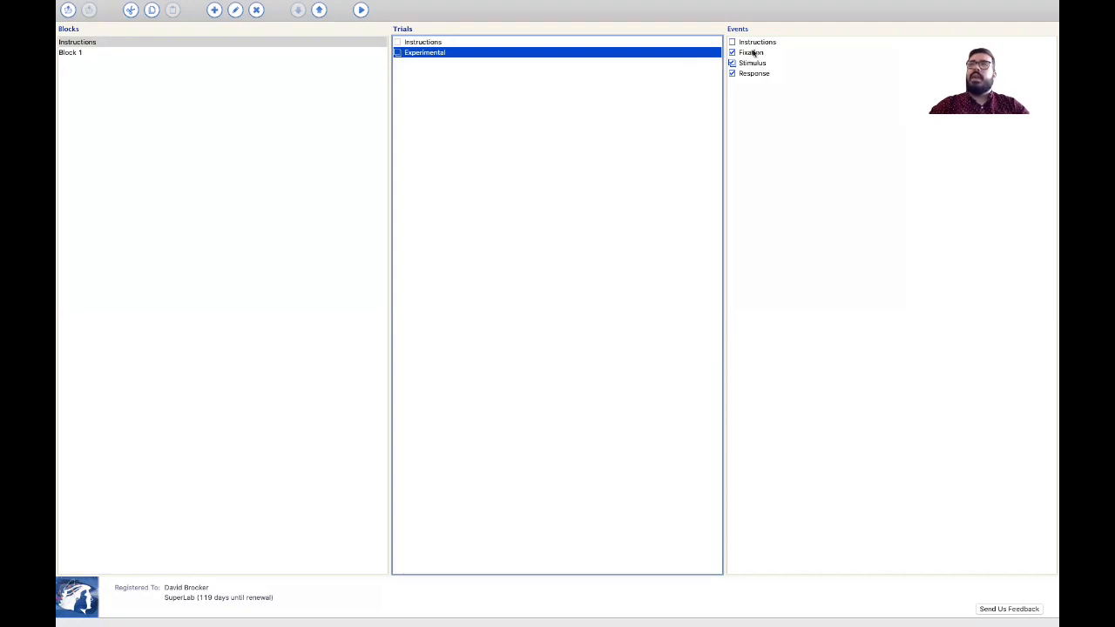
left_click(755, 53)
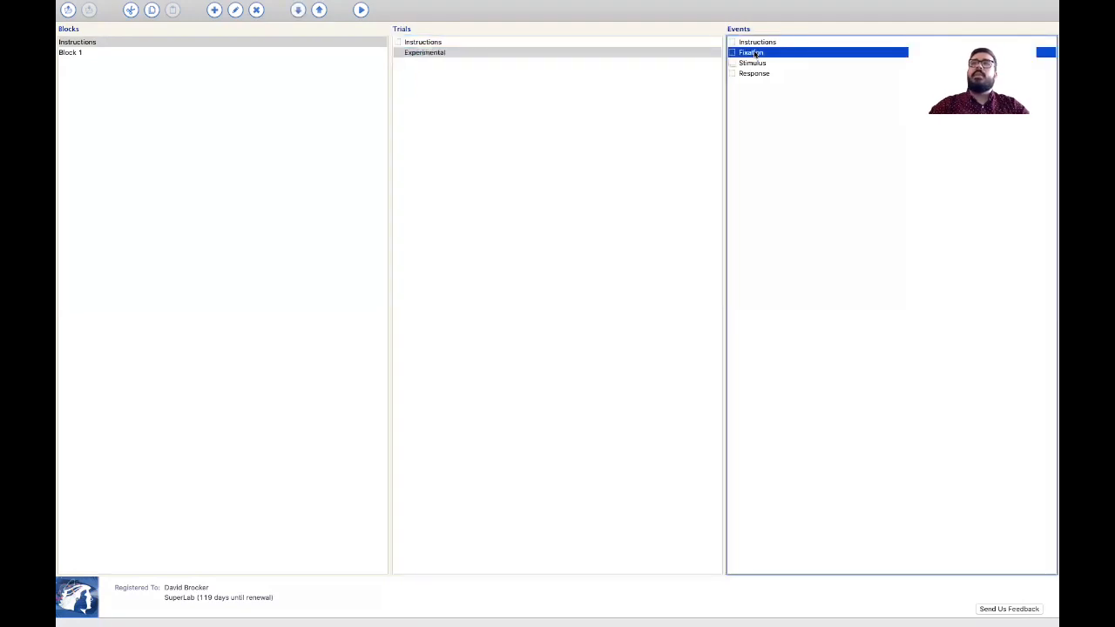
double_click(755, 53)
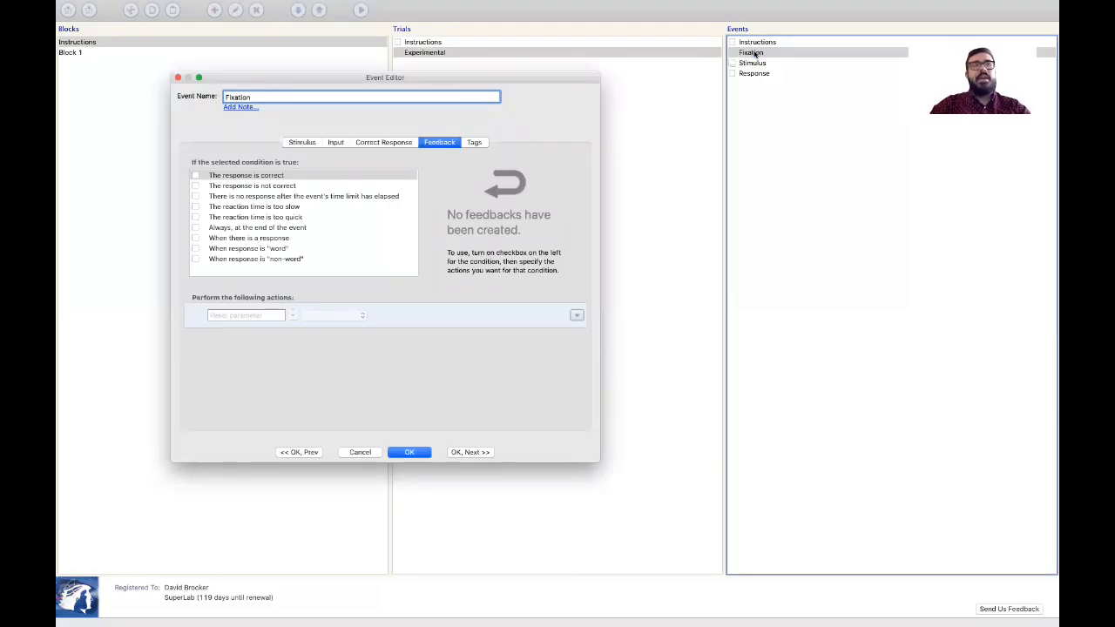
left_click(314, 143)
left_click(337, 143)
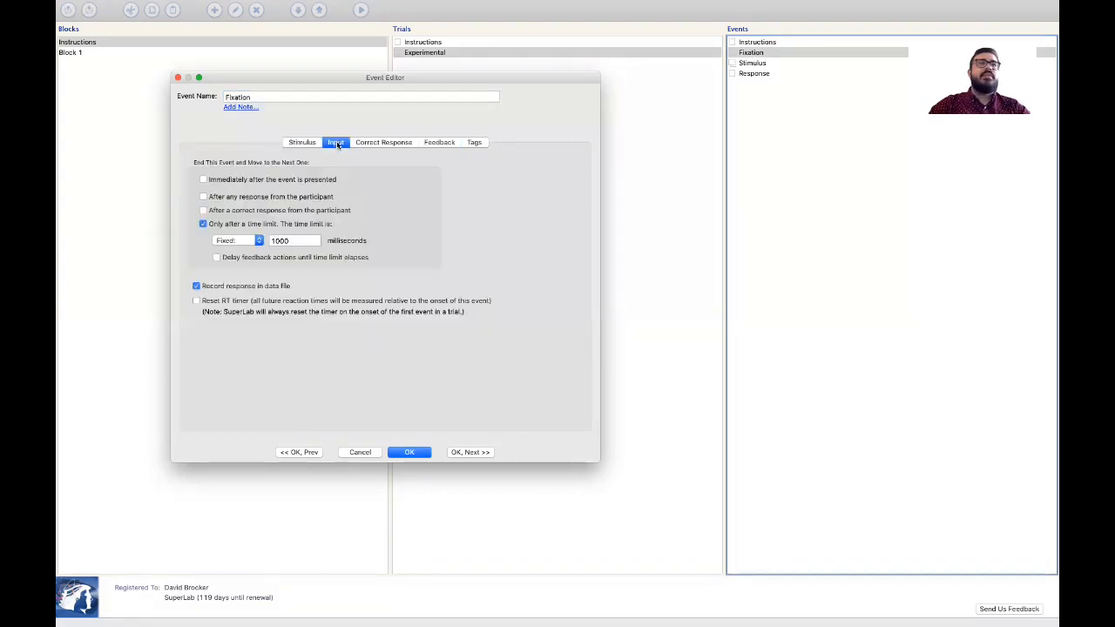
double_click(303, 238)
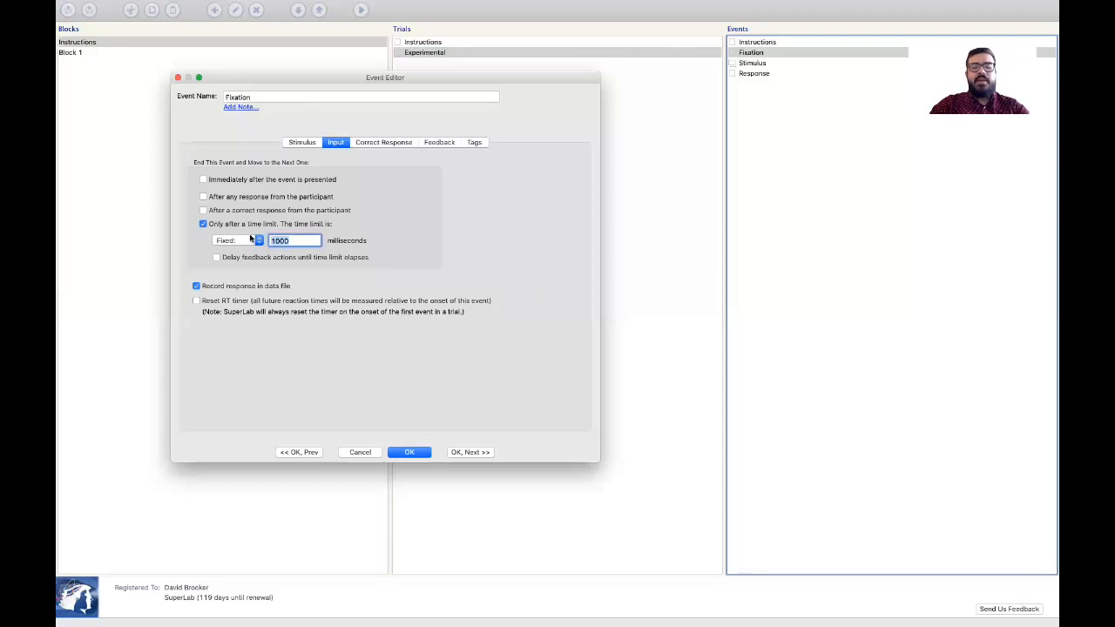
type("500")
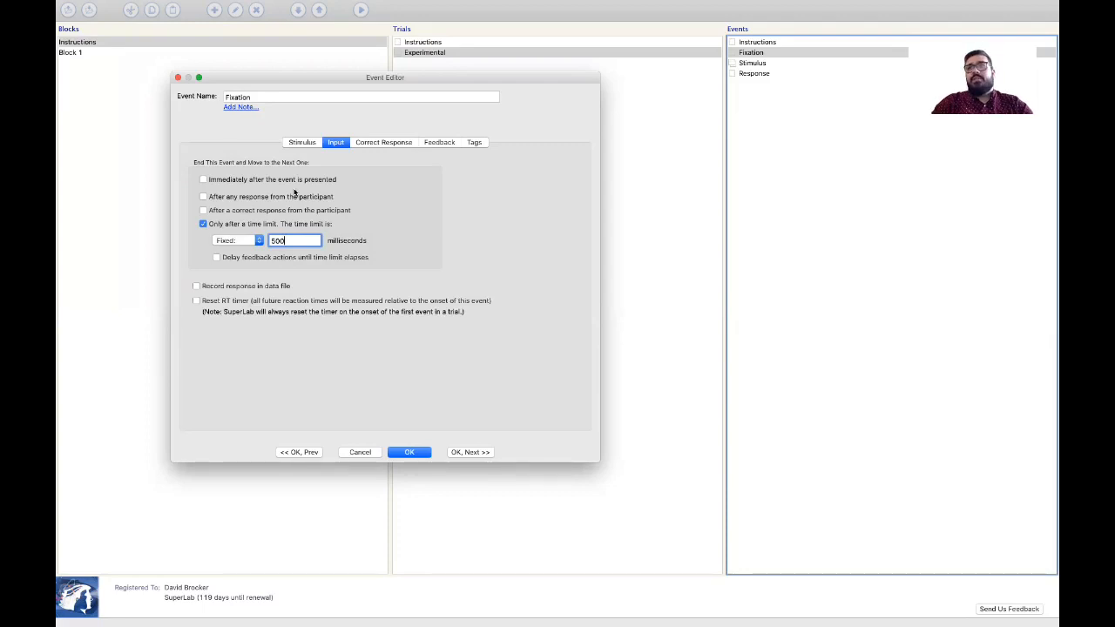
left_click(479, 451)
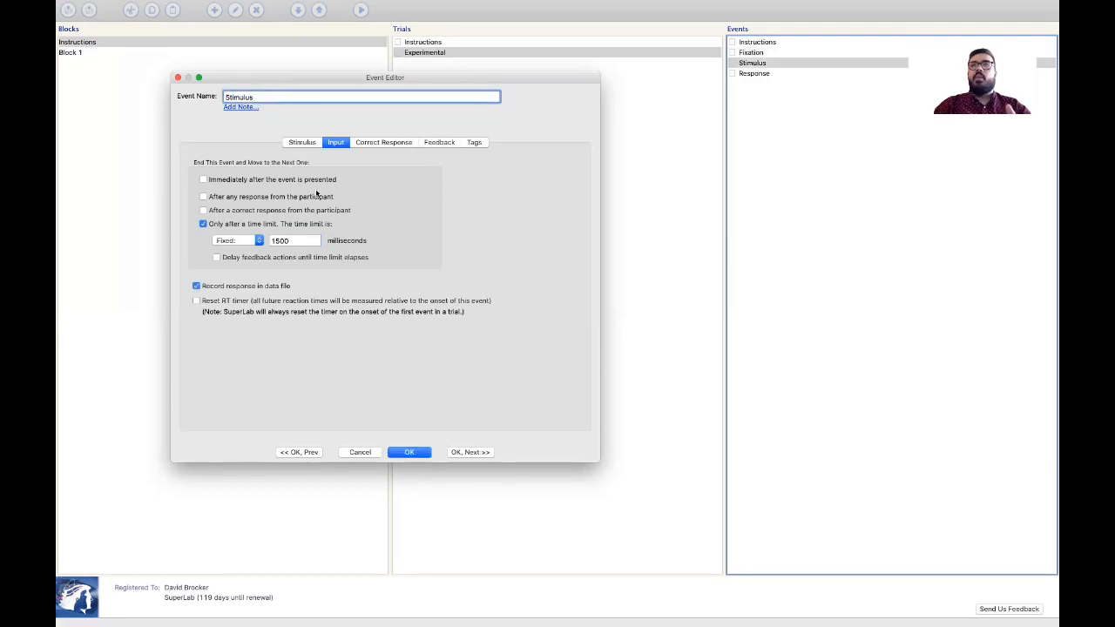
Make the Stimulus event reset the RT timer and end after a correct response from the participant, without a time limit
left_click(196, 301)
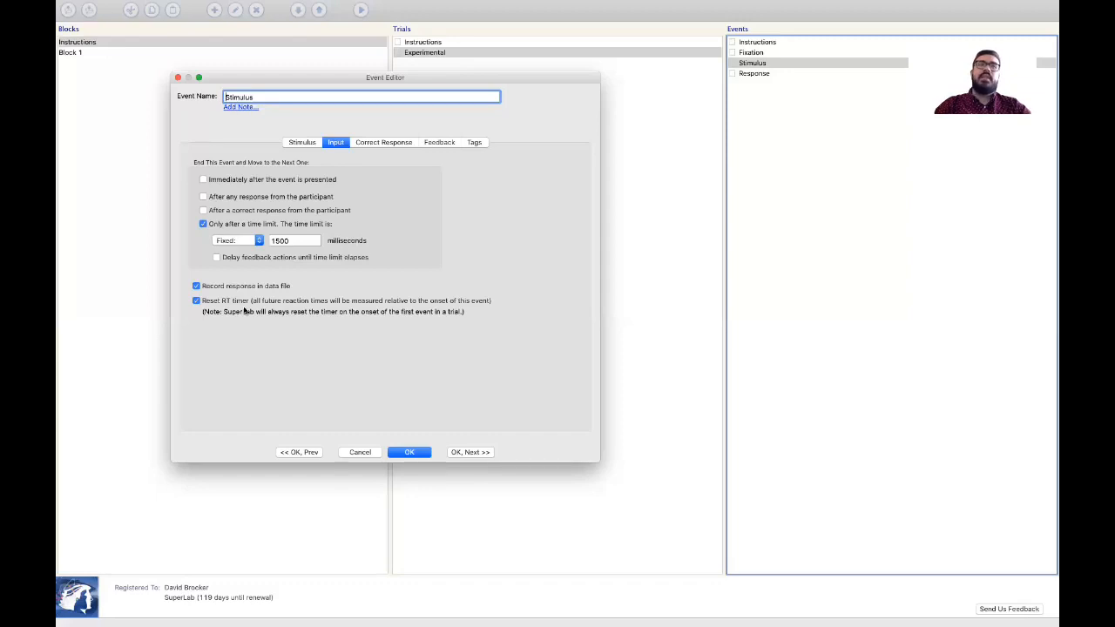
left_click(232, 213)
left_click(202, 224)
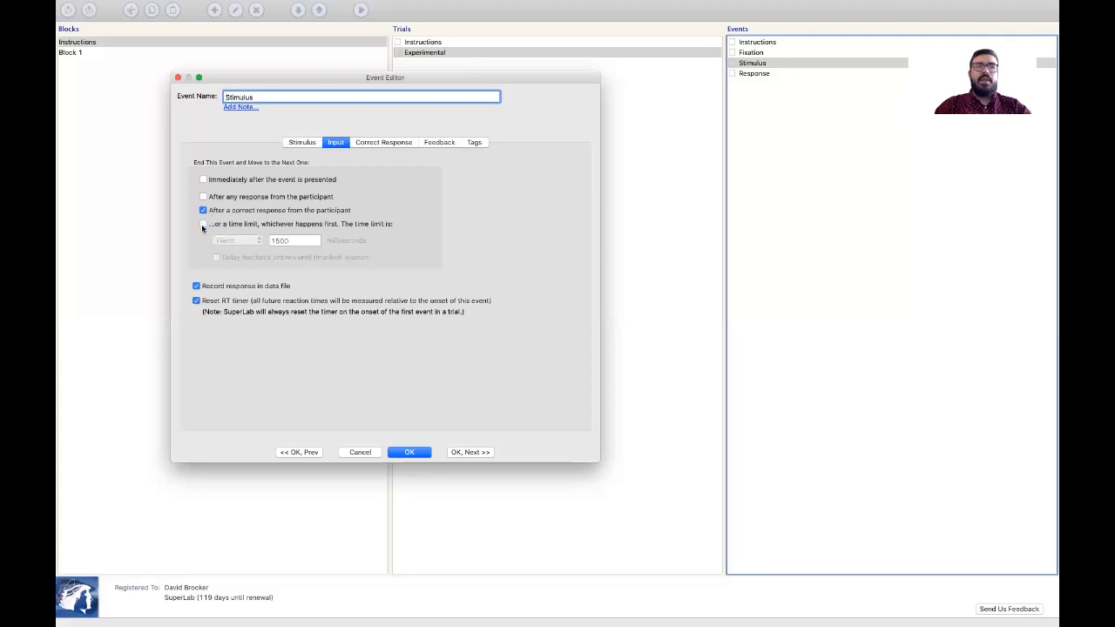
left_click(421, 456)
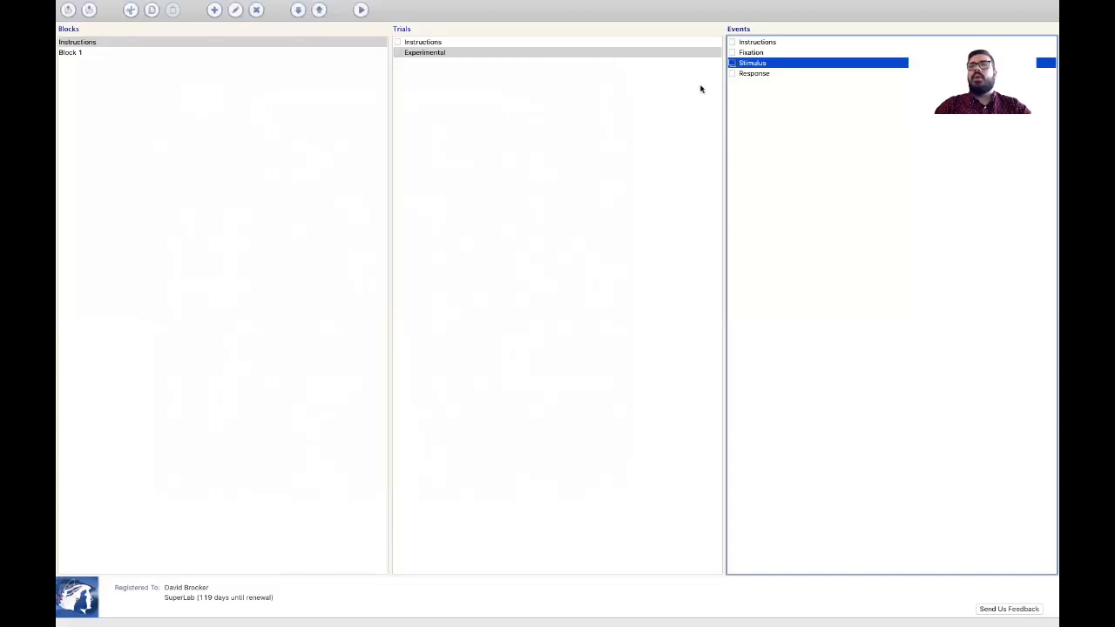
Delete the Response event along with its links and check which events the Experimental trial uses
left_click(753, 74)
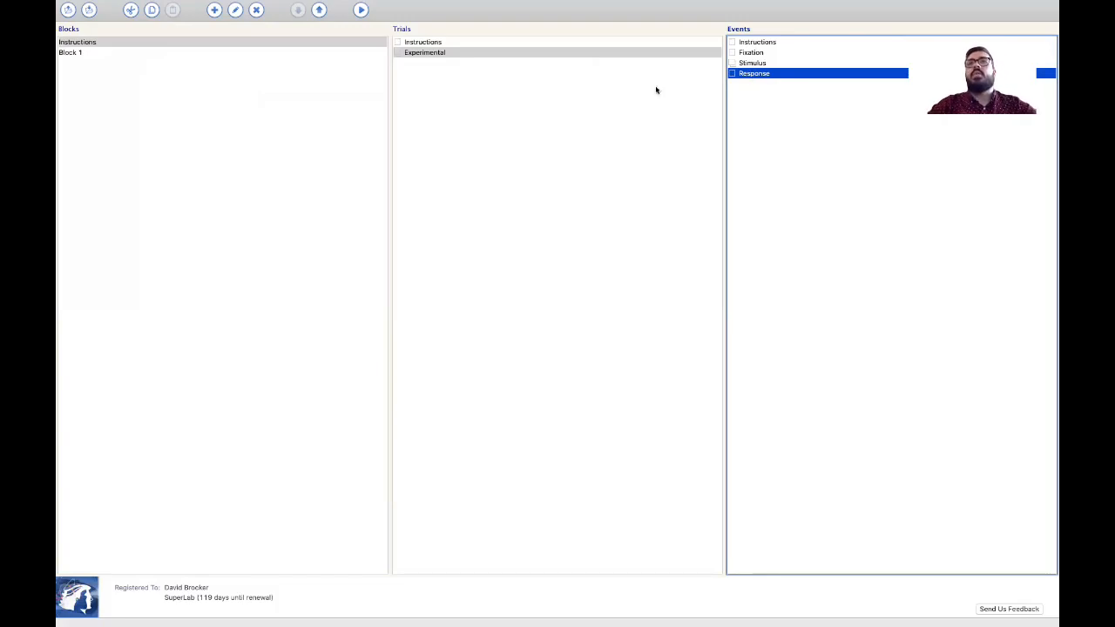
left_click(255, 10)
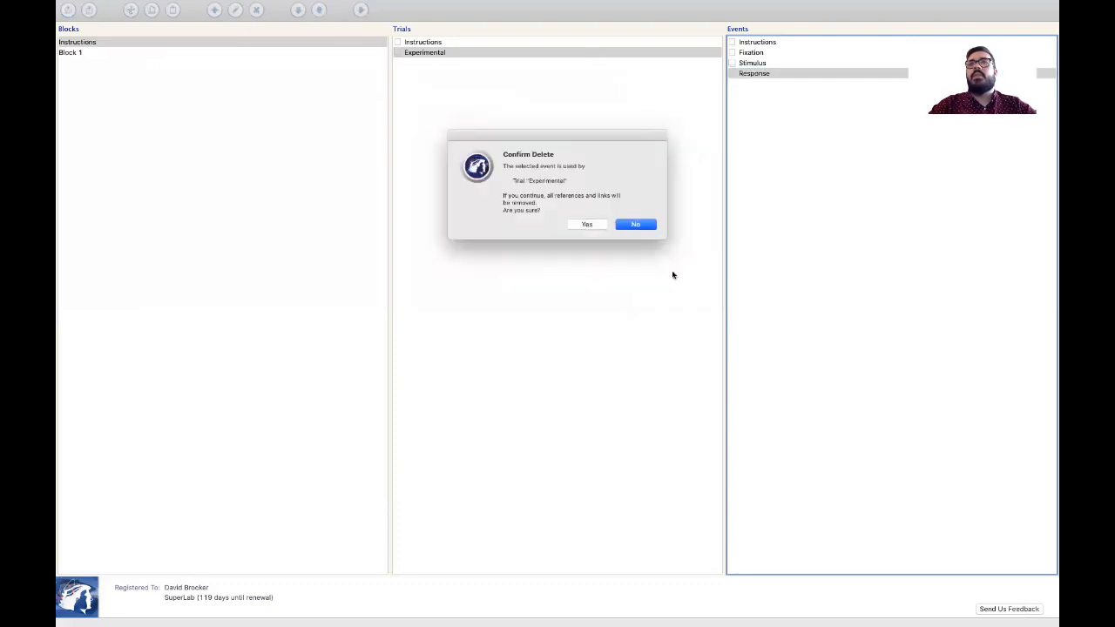
left_click(603, 227)
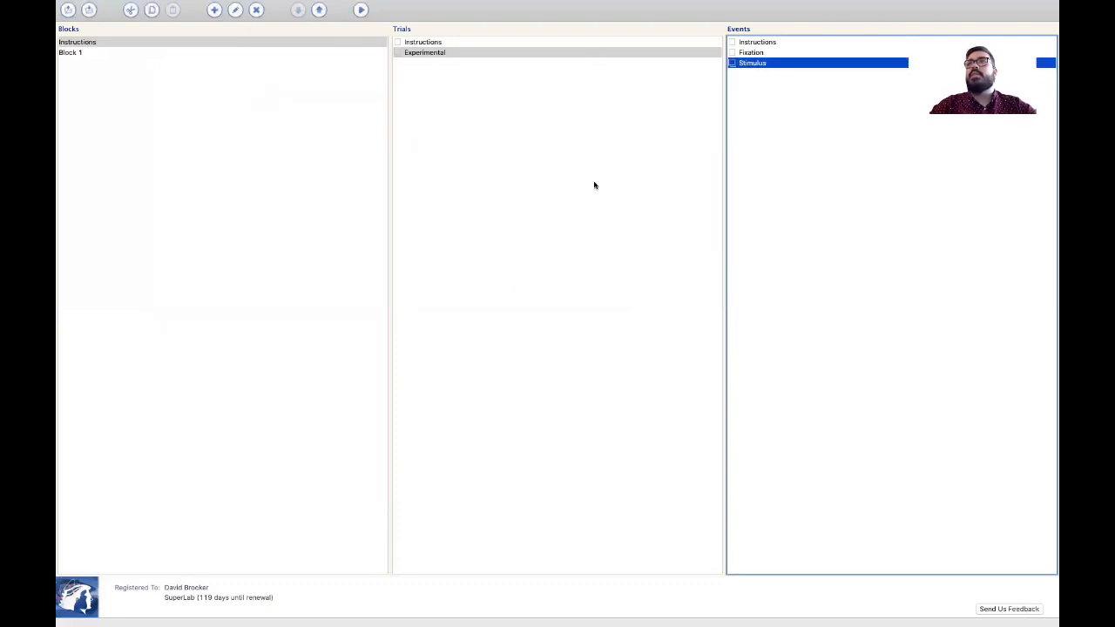
left_click(594, 52)
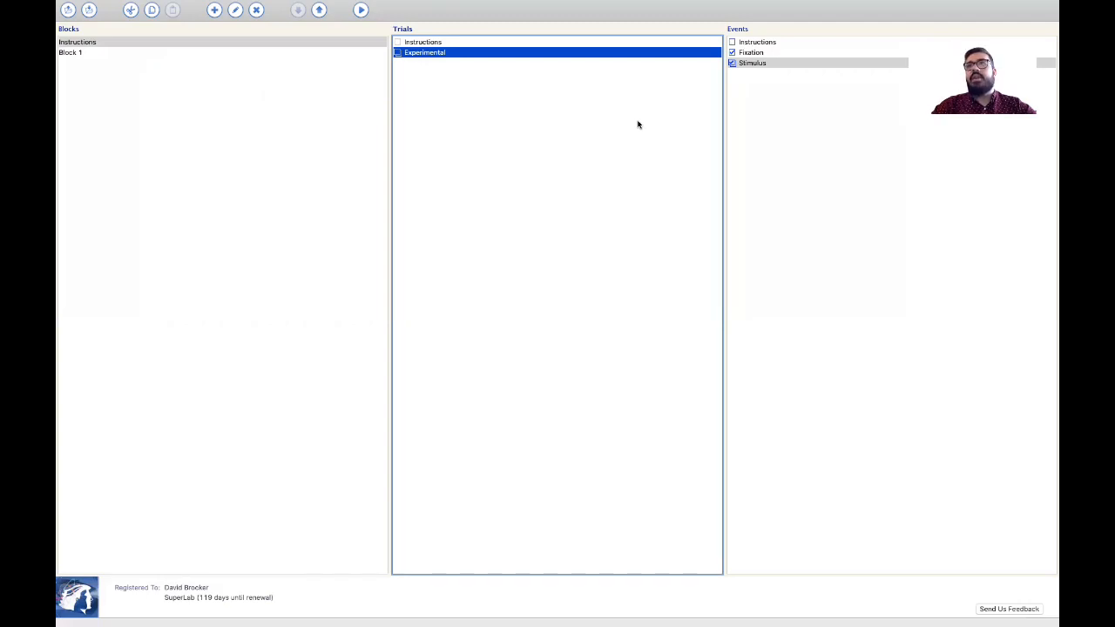
Set the correct response to word for the Stimulus event's text items from shall through apart
left_click(758, 65)
double_click(759, 64)
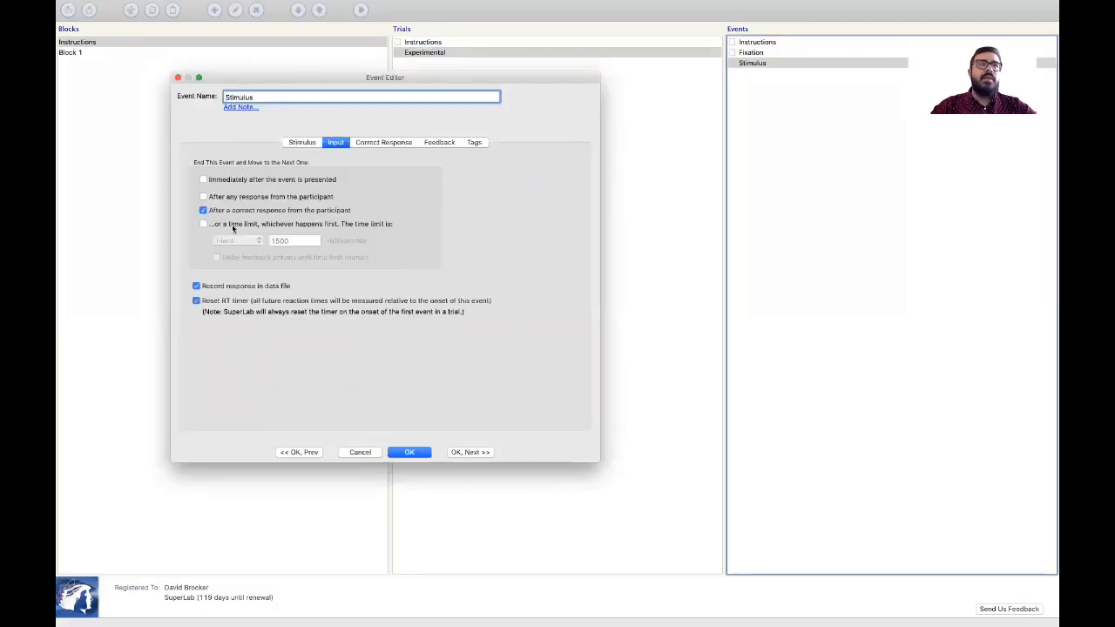
left_click(377, 144)
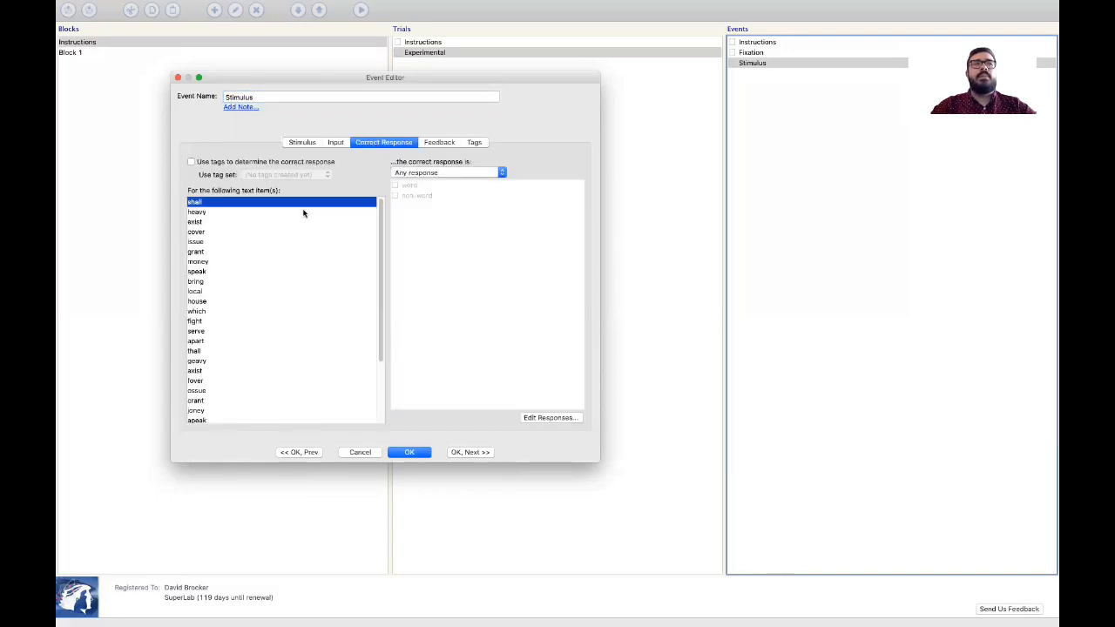
left_click(425, 176)
left_click(429, 193)
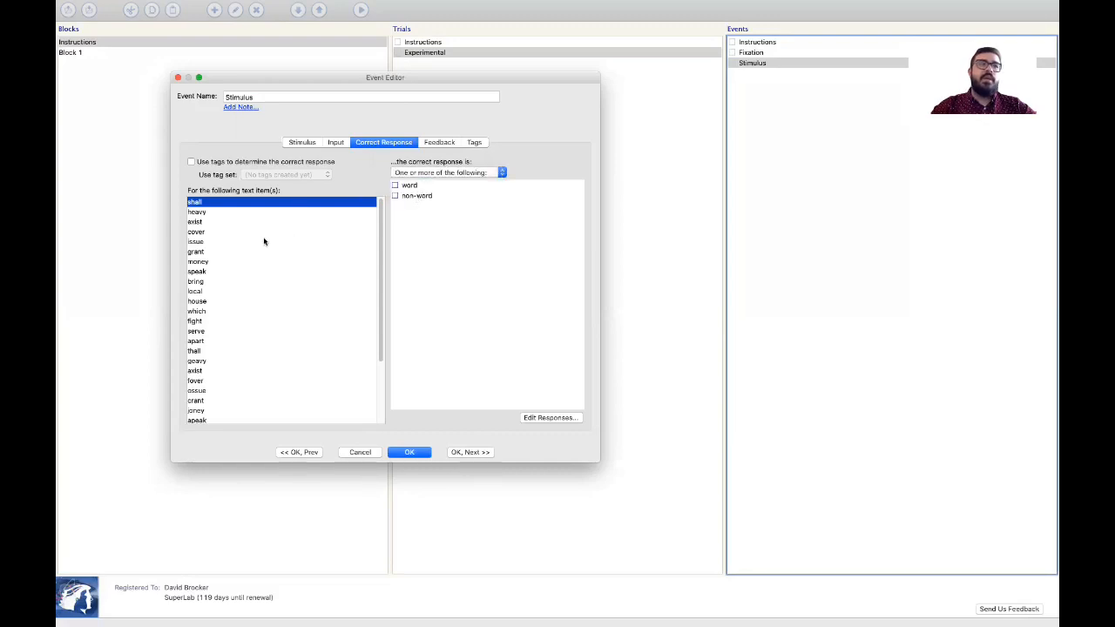
scroll(217, 212, "down", 1)
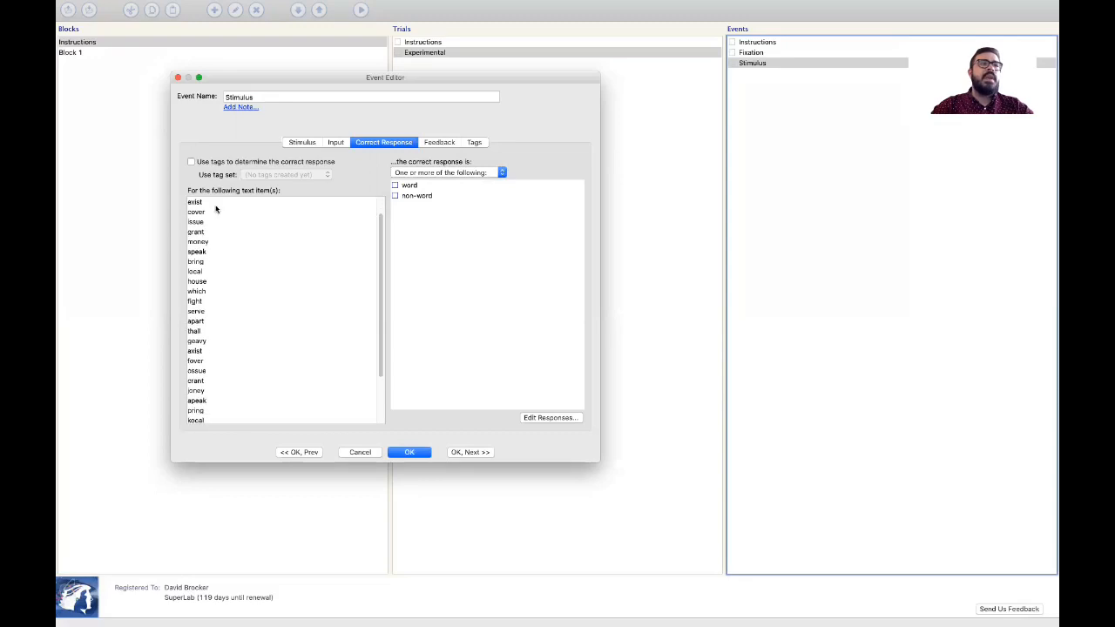
scroll(205, 348, "up", 1)
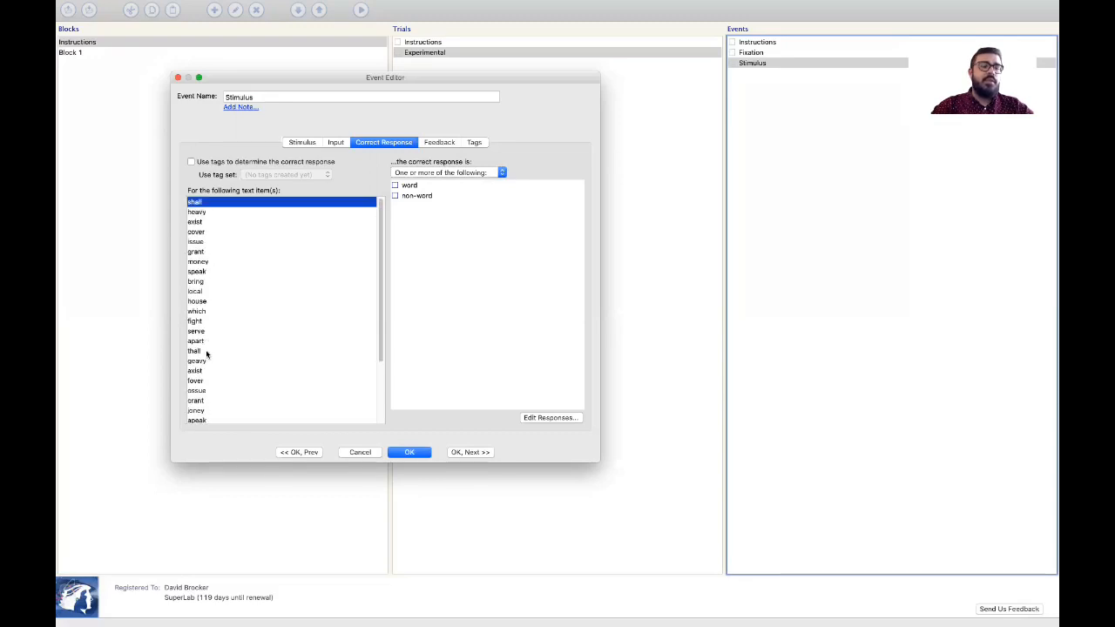
scroll(206, 355, "down", 1)
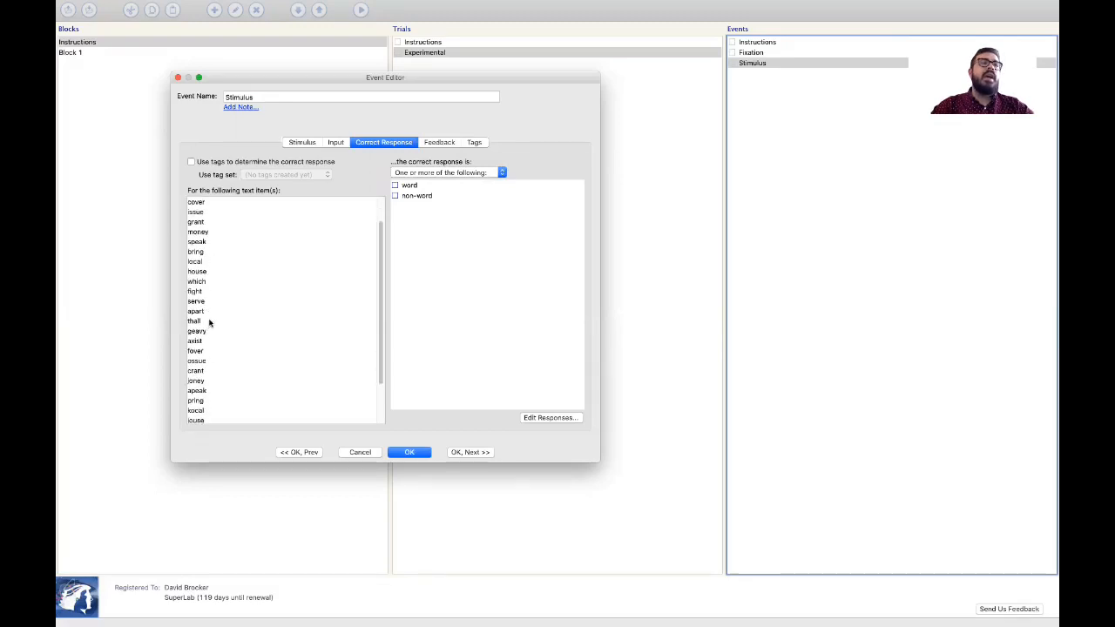
left_click(207, 311, "shift")
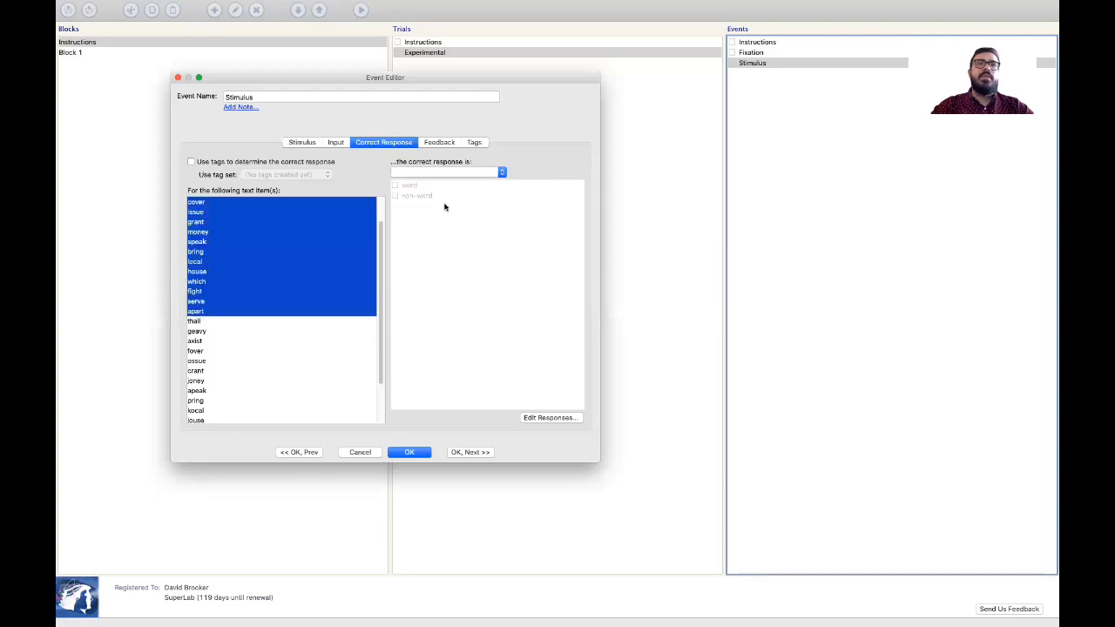
left_click(449, 174)
left_click(451, 191)
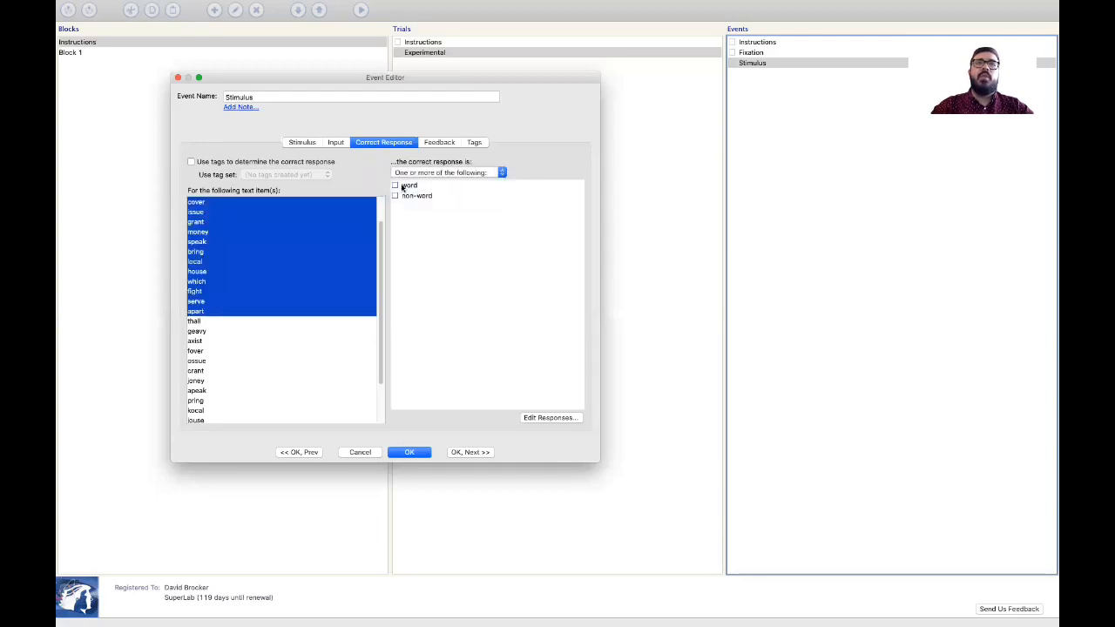
left_click(397, 186)
Set the correct response to non-word for the Stimulus event's text items from thall through opart
left_click(258, 321)
scroll(259, 322, "down", 4)
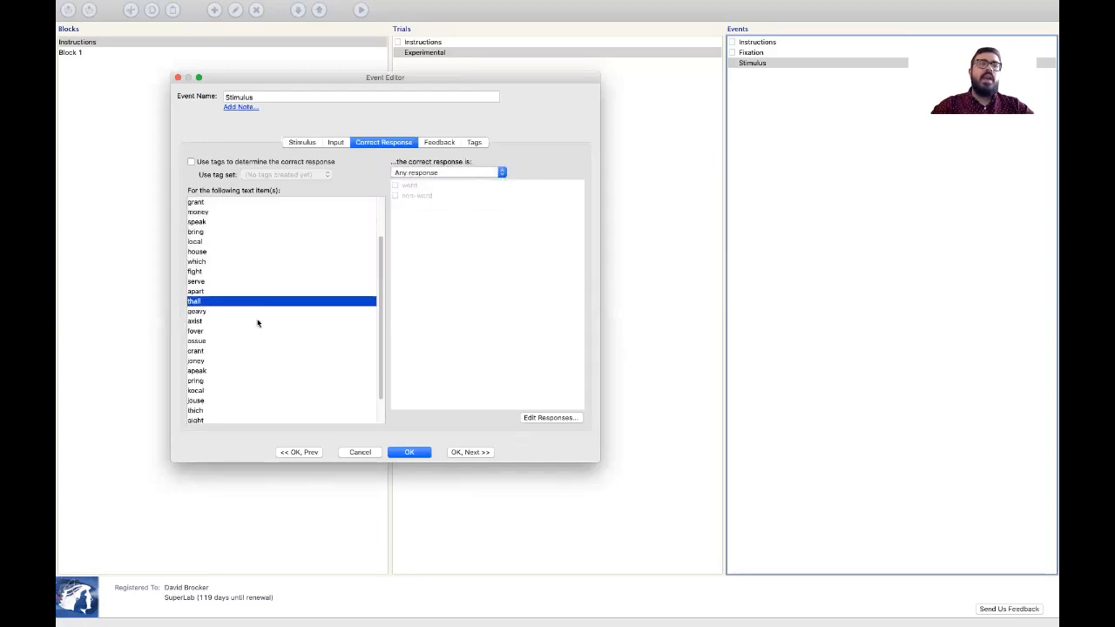
left_click(232, 415, "shift")
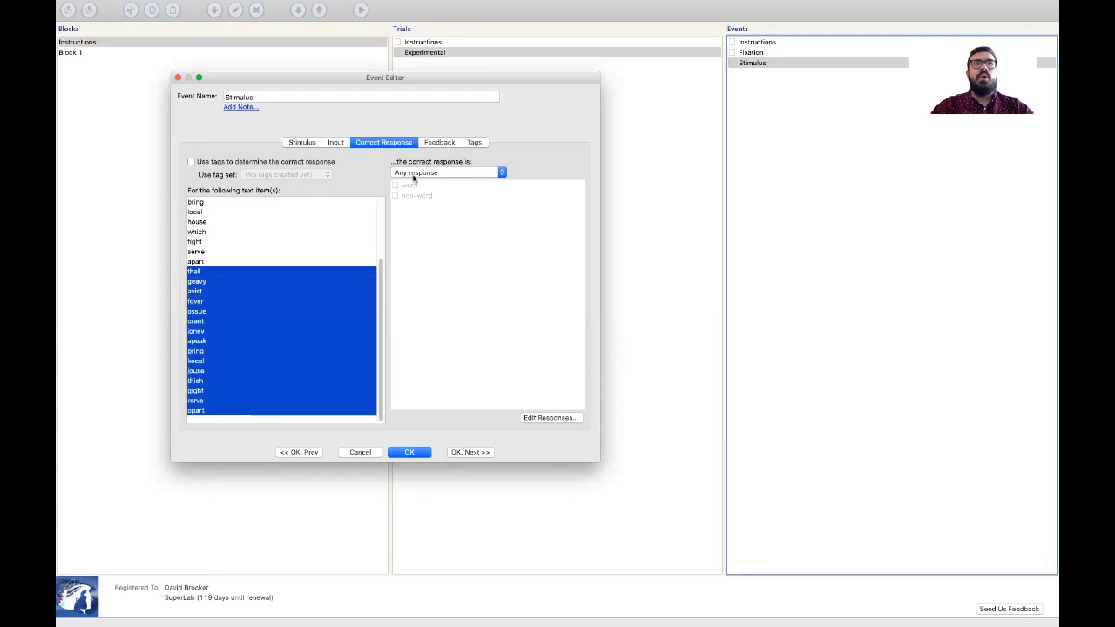
left_click(413, 173)
left_click(415, 192)
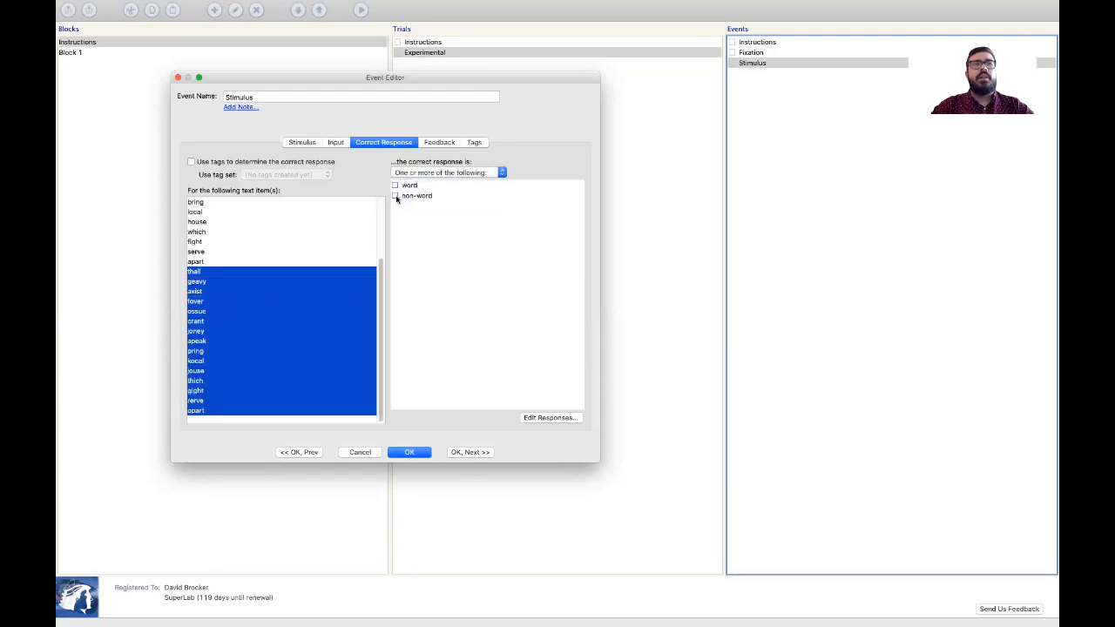
left_click(396, 197)
Review the correct response assigned to individual word and non-word text items, and accept the Stimulus event's changes
left_click(340, 252)
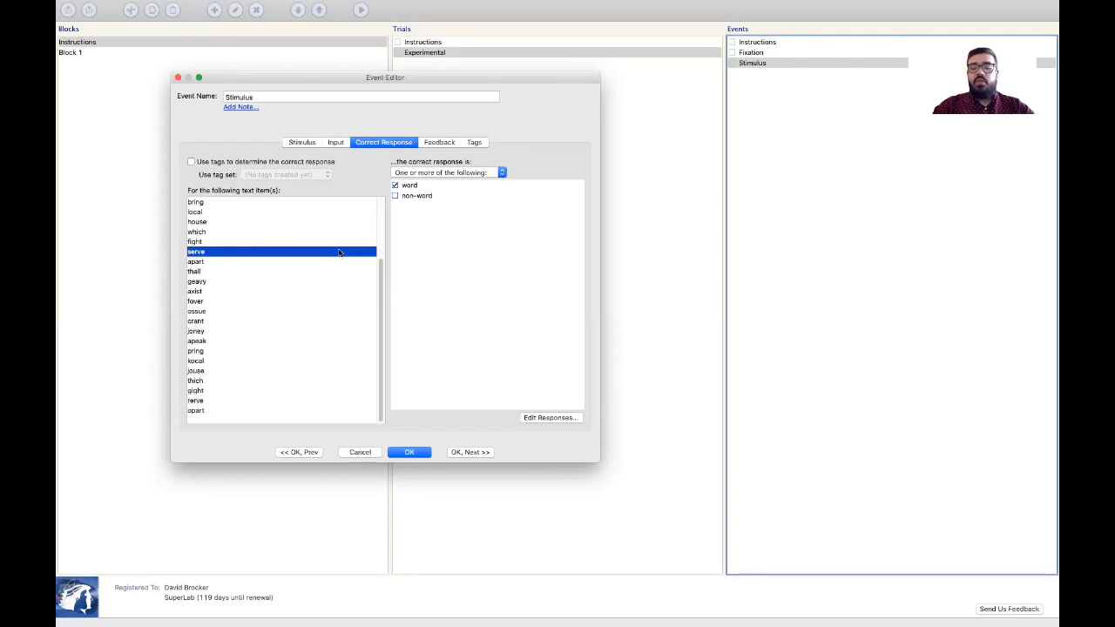
key("Down")
key("Down")
key("Down")
key("Down")
key("Down")
key("Down")
key("Down")
key("Down")
key("Down")
key("Down")
key("Down")
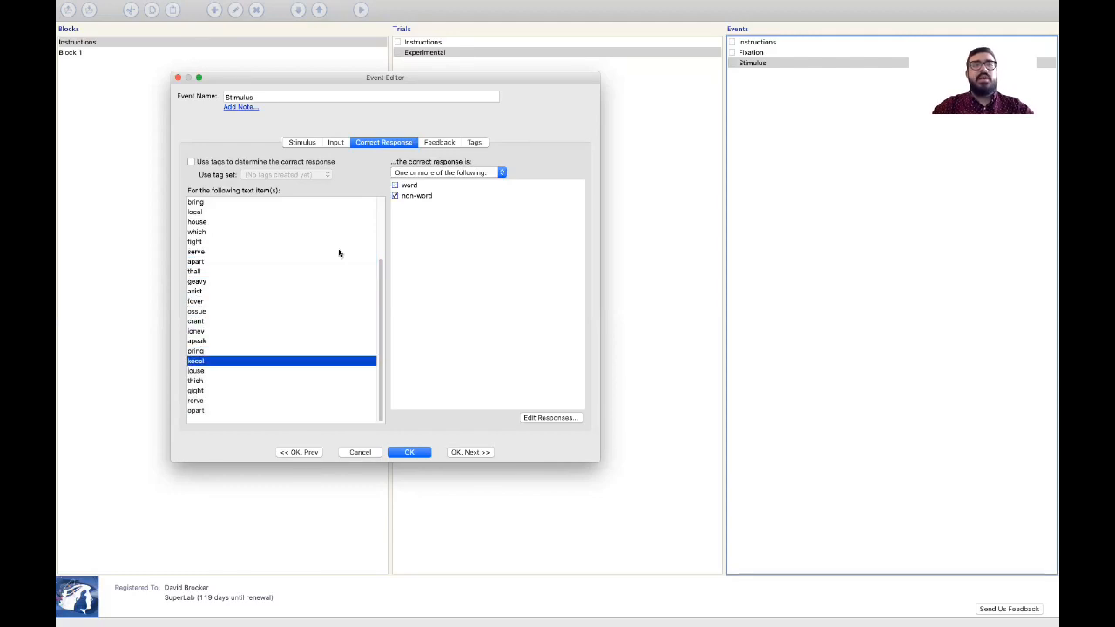
key("Down")
key("Down")
key("Down")
key("Up")
key("Up")
key("Up")
key("Up")
key("Up")
key("Up")
key("Up")
key("Up")
key("Up")
key("Up")
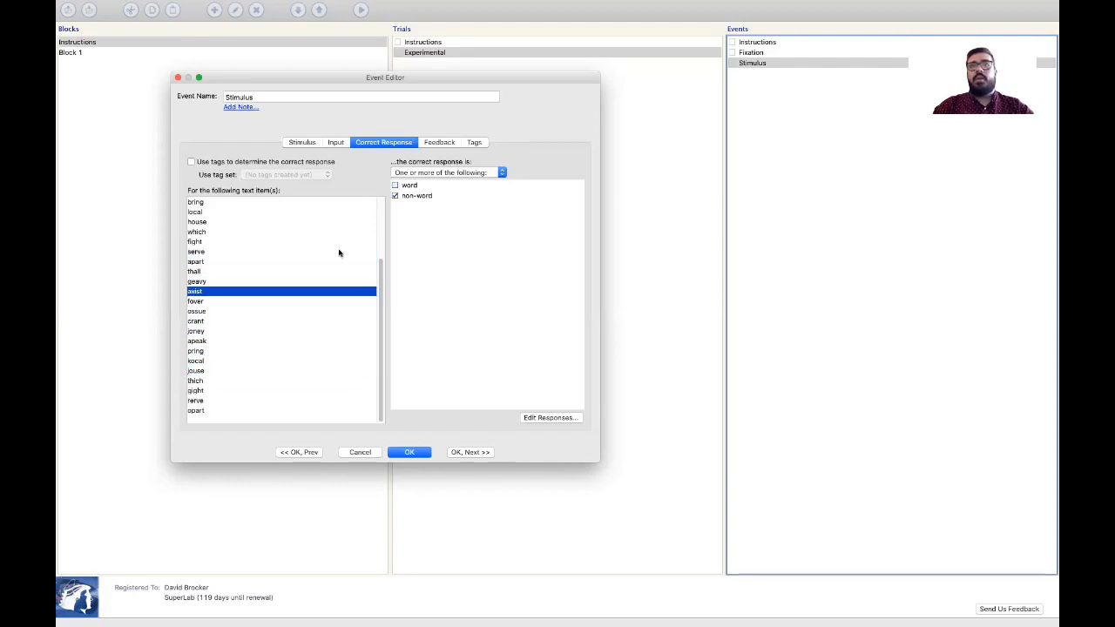
key("Up")
key("Up")
key("Up")
key("Up")
key("Up")
key("Up")
key("Up")
key("Up")
key("Up")
key("Up")
key("Up")
key("Up")
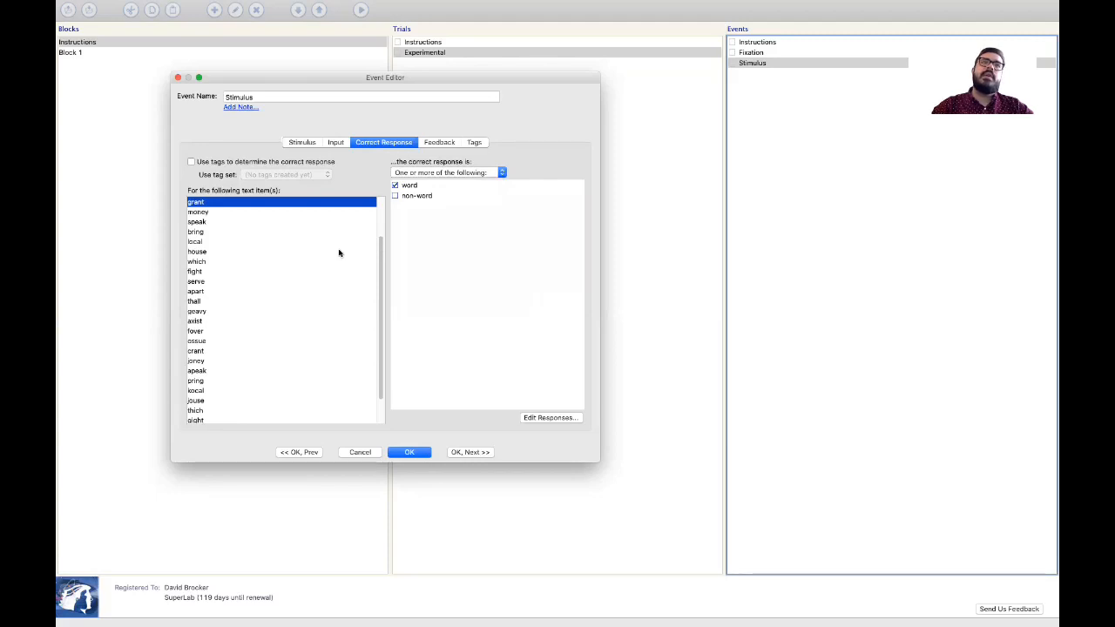
left_click(408, 453)
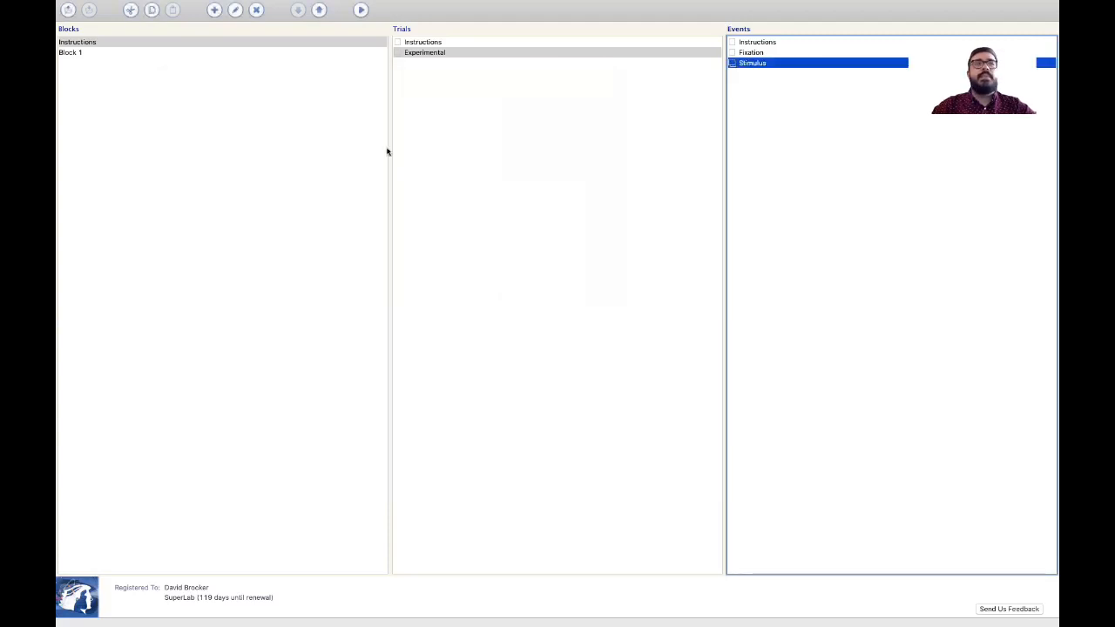
View the experiment's tag sets and close them without adding any
left_click(198, 6)
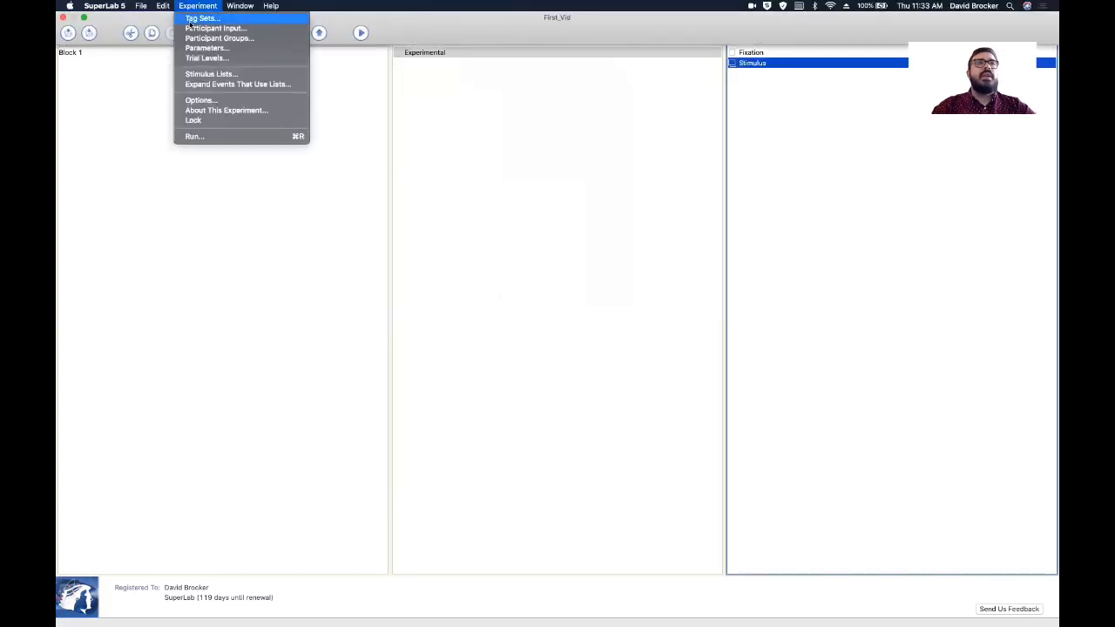
left_click(189, 23)
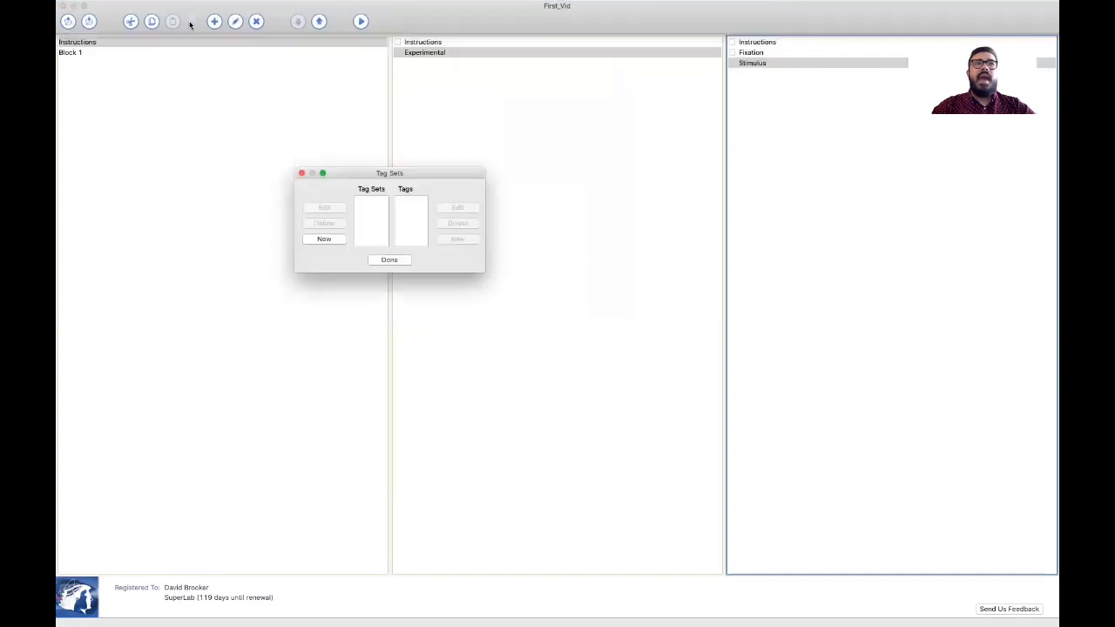
left_click(390, 259)
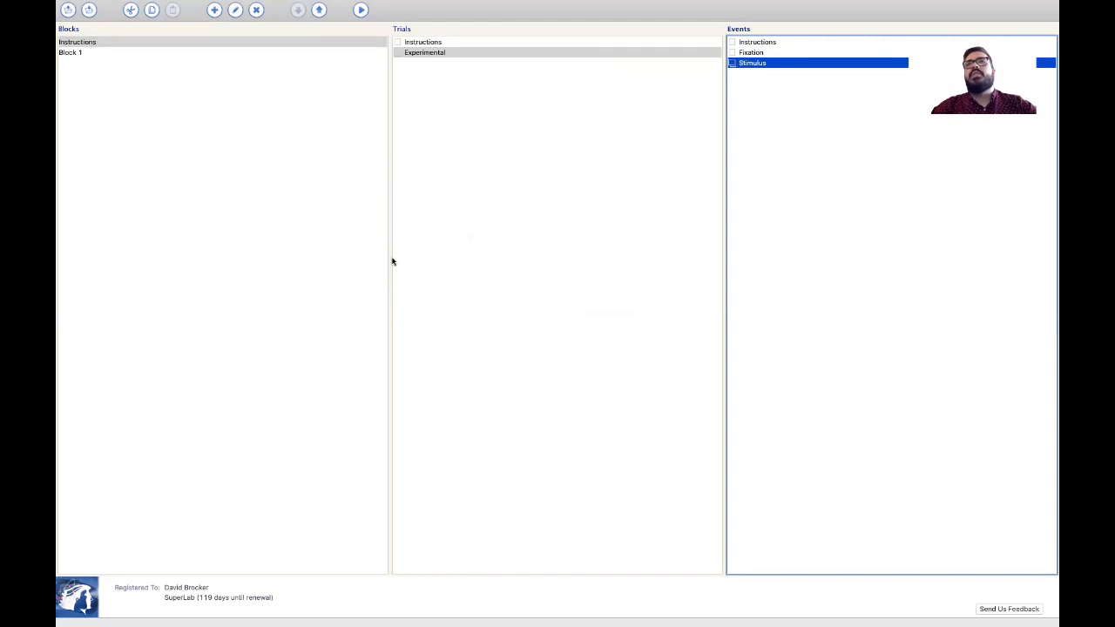
Test-run only Block 1 without saving the collected data, and cancel the run partway through
left_click(343, 40)
left_click(350, 53)
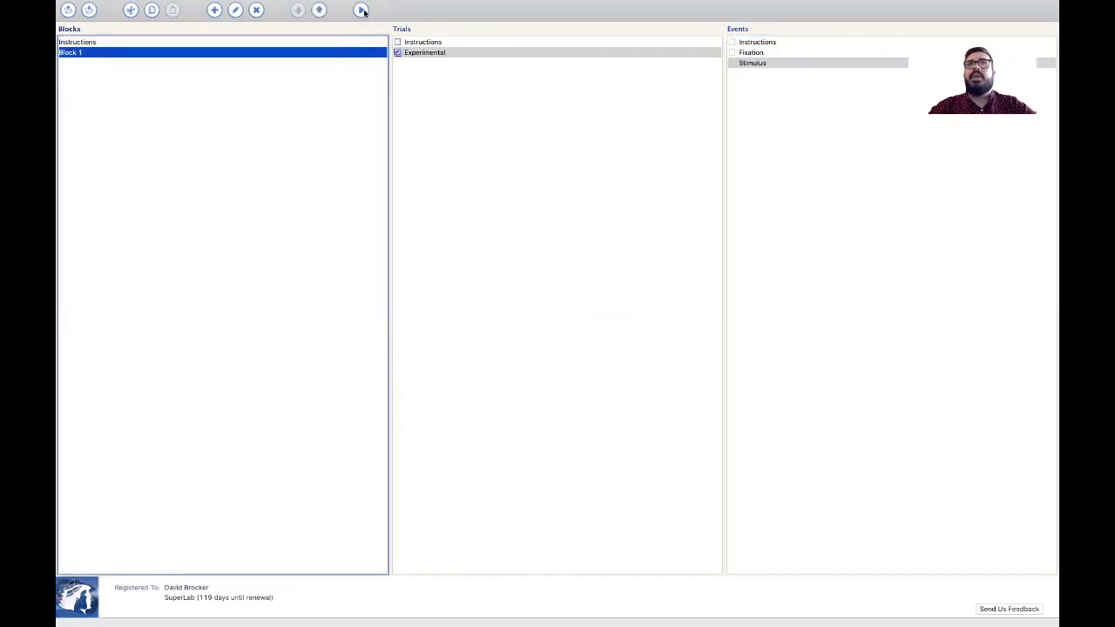
left_click(360, 9)
left_click(449, 351)
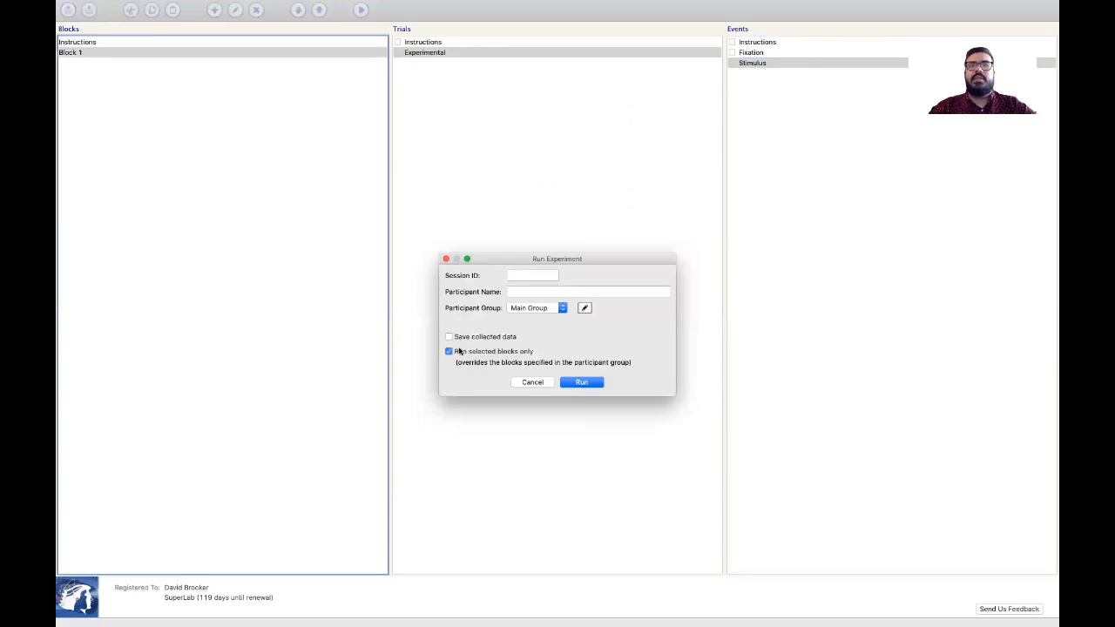
left_click(580, 382)
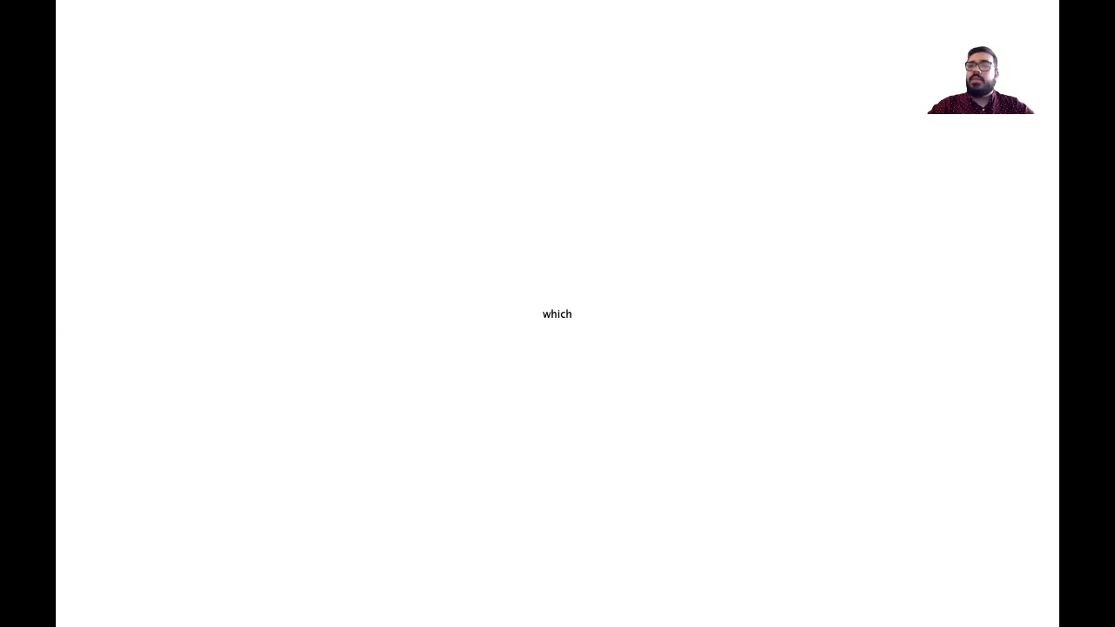
key("Escape")
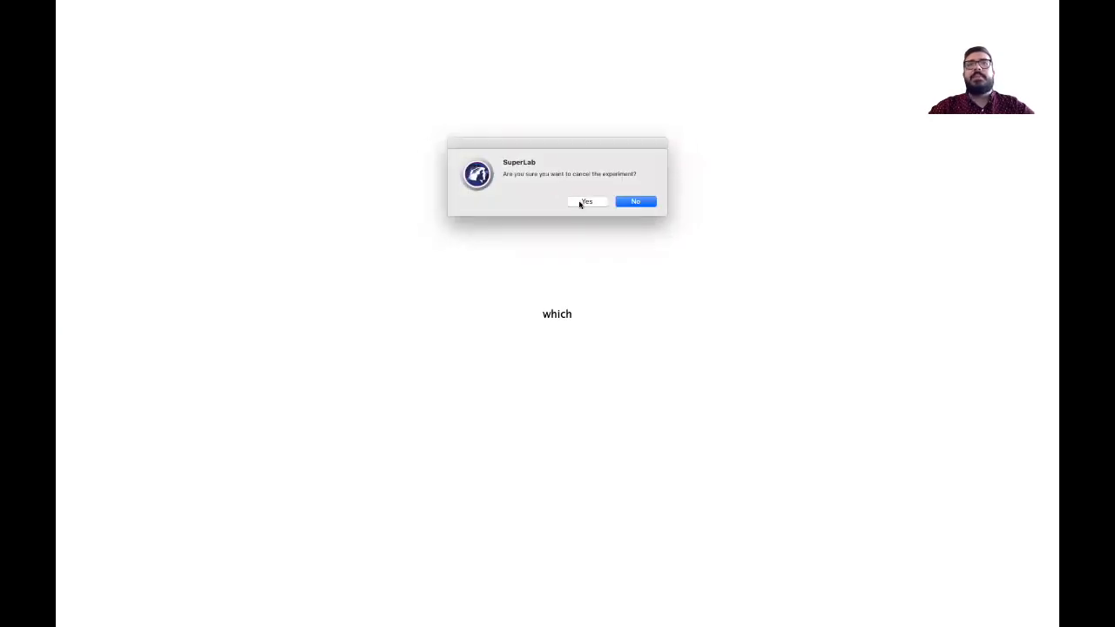
left_click(580, 201)
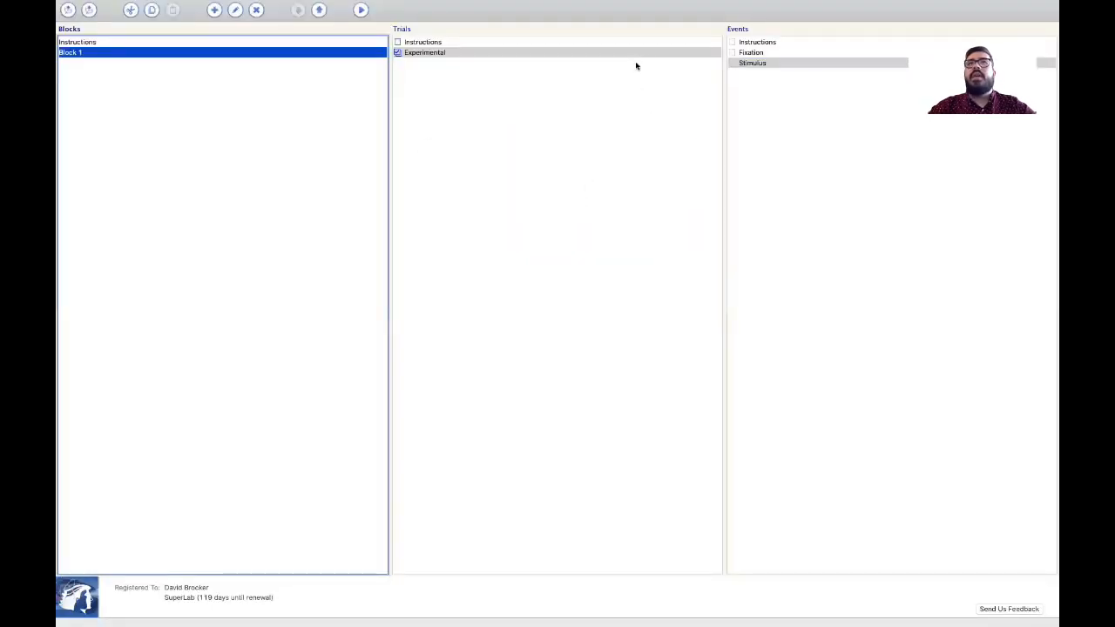
Recheck the Stimulus event's input settings and the correct responses of which, serve and rerve
double_click(745, 65)
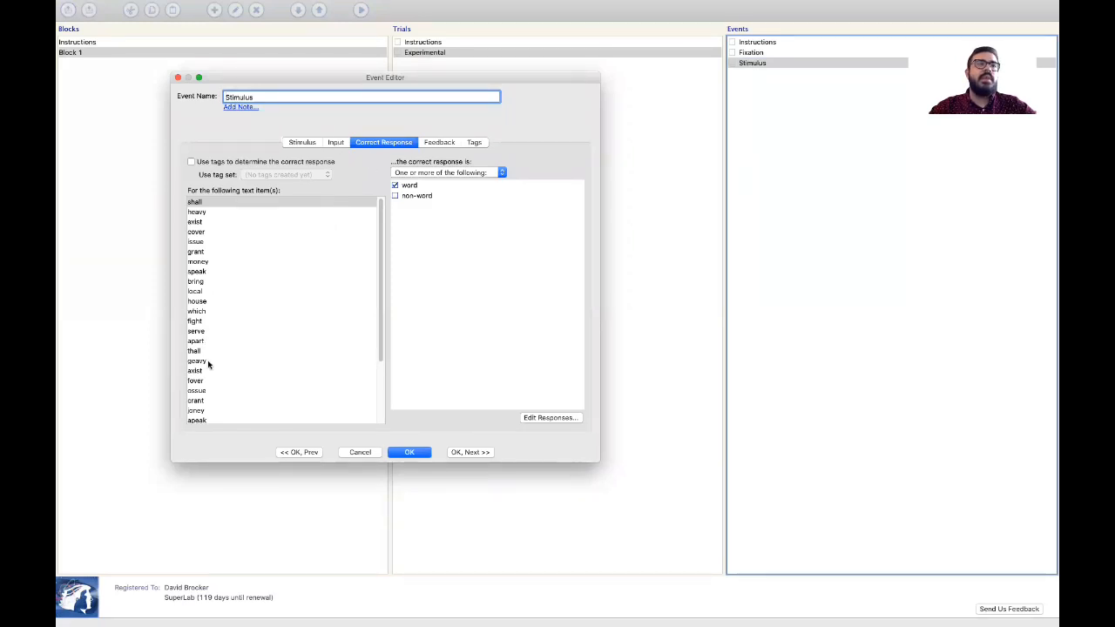
left_click(216, 311)
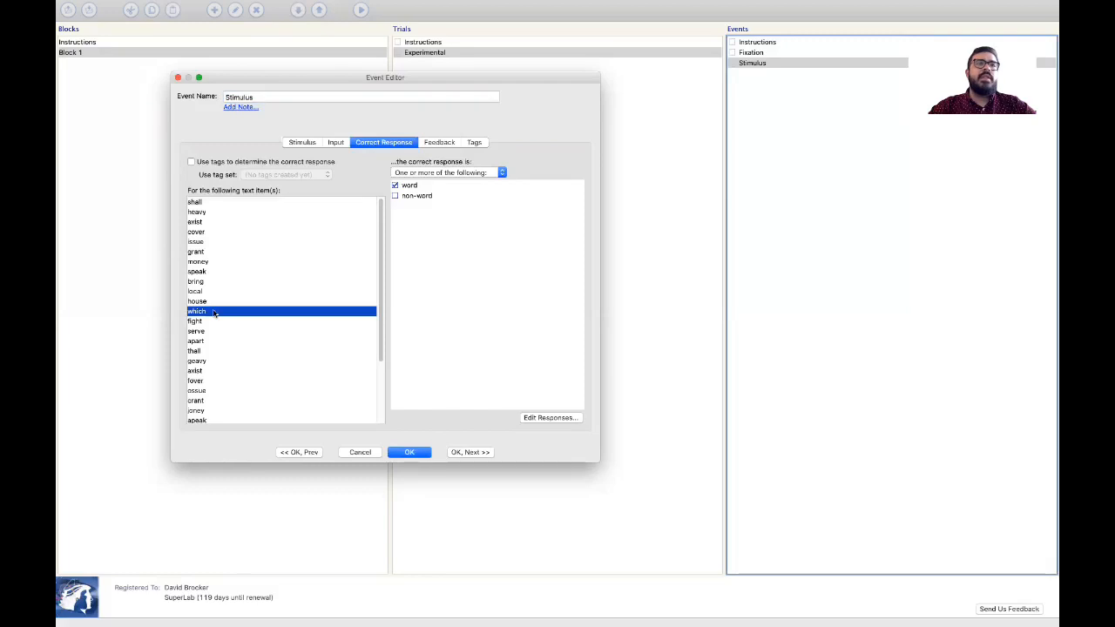
left_click(428, 174)
left_click(566, 172)
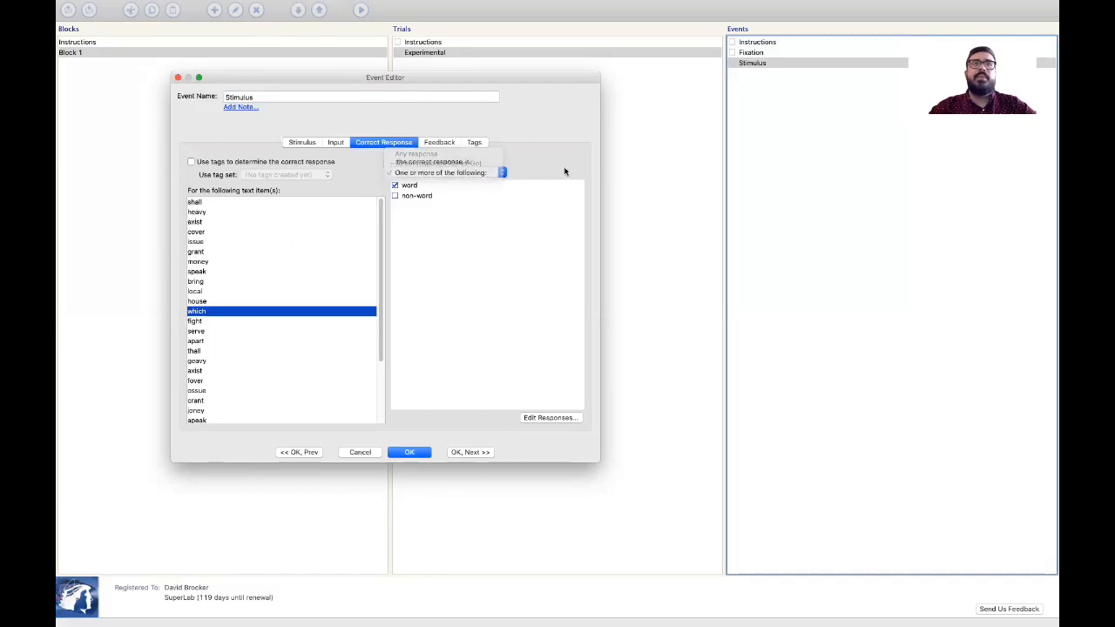
left_click(336, 142)
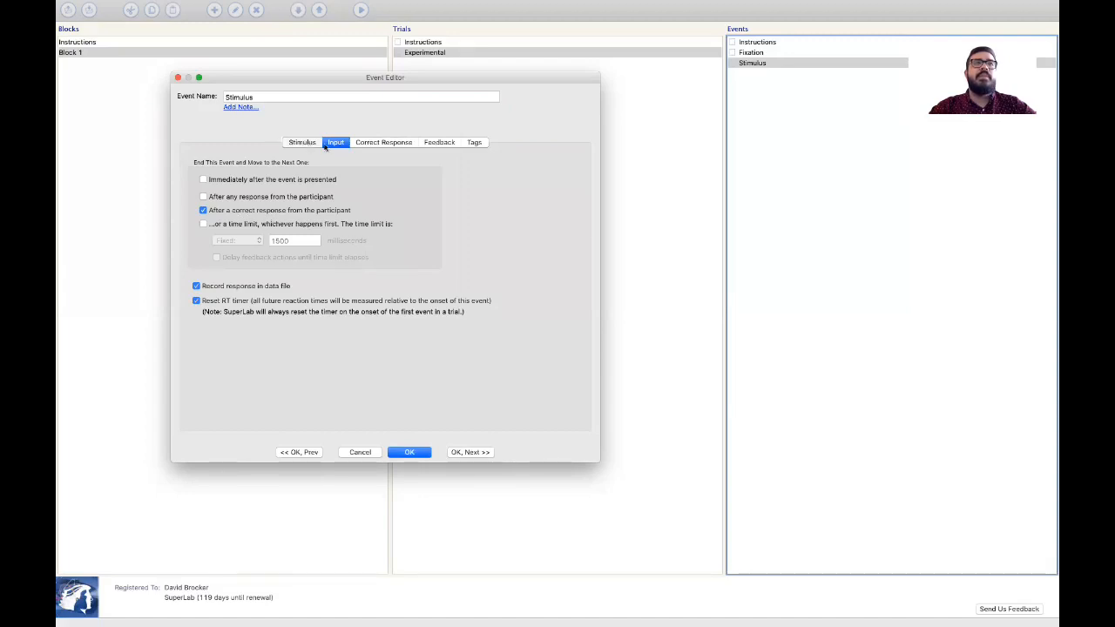
left_click(303, 142)
left_click(375, 143)
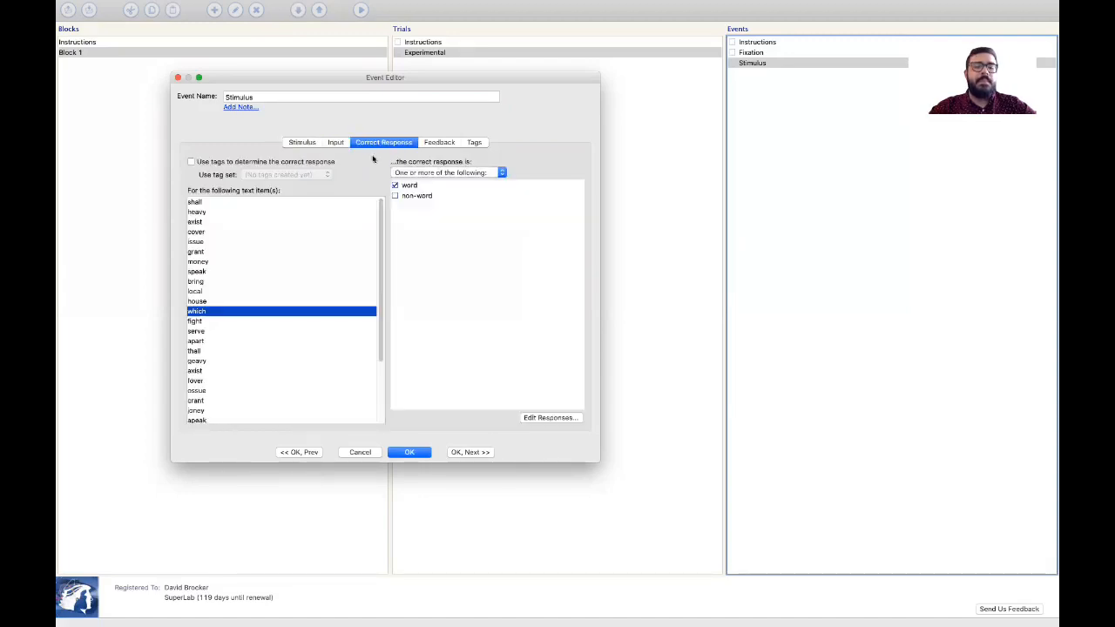
left_click(295, 332)
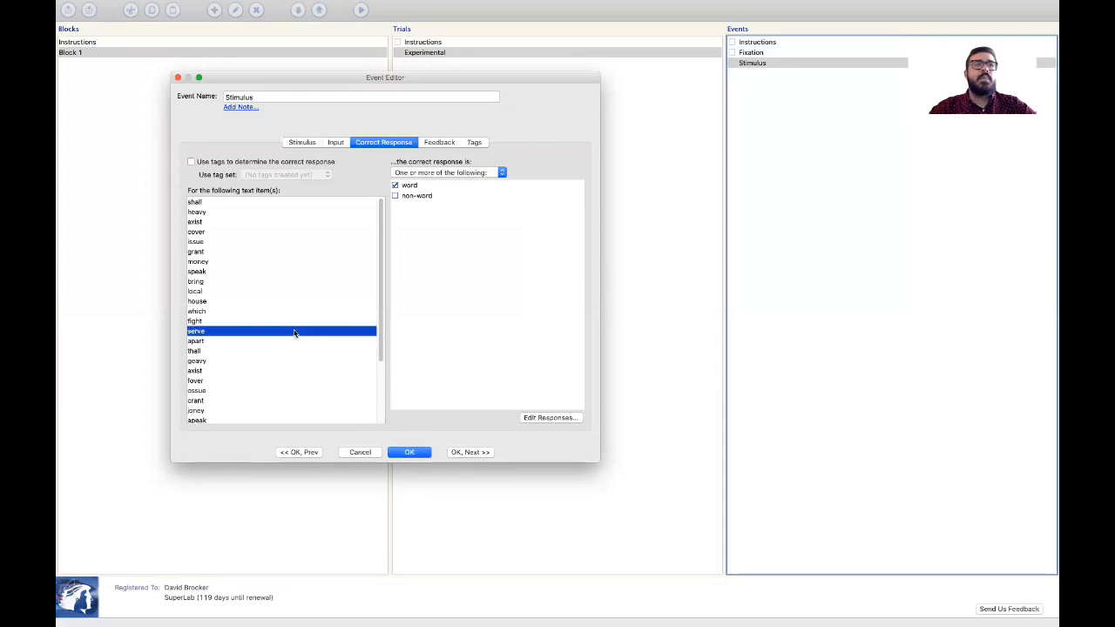
left_click(314, 401)
scroll(314, 402, "down", 3)
left_click(314, 401)
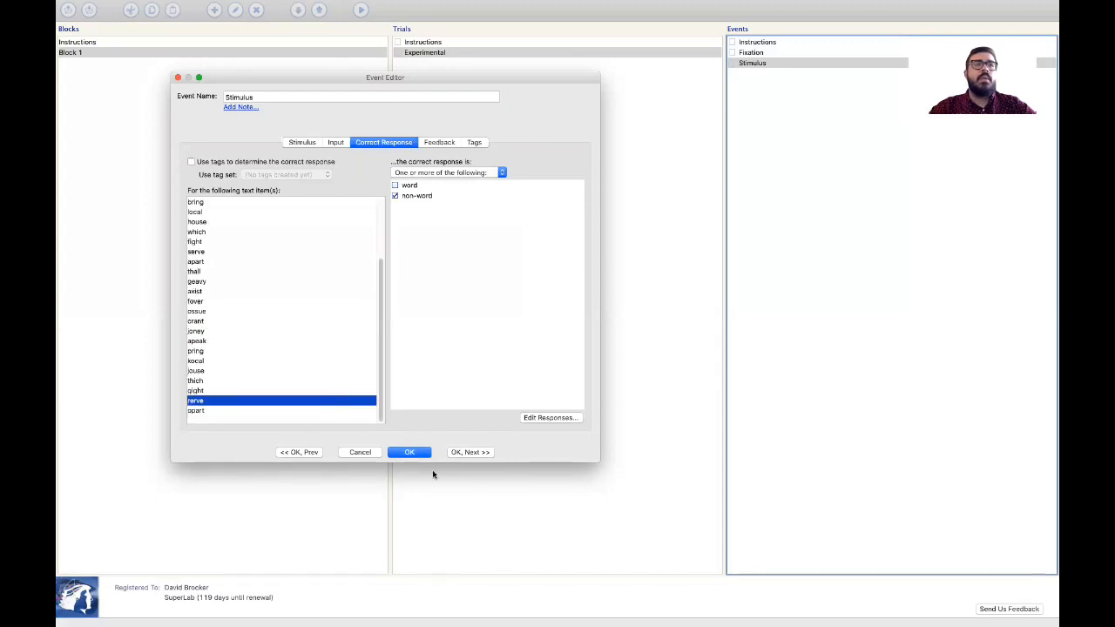
left_click(422, 459)
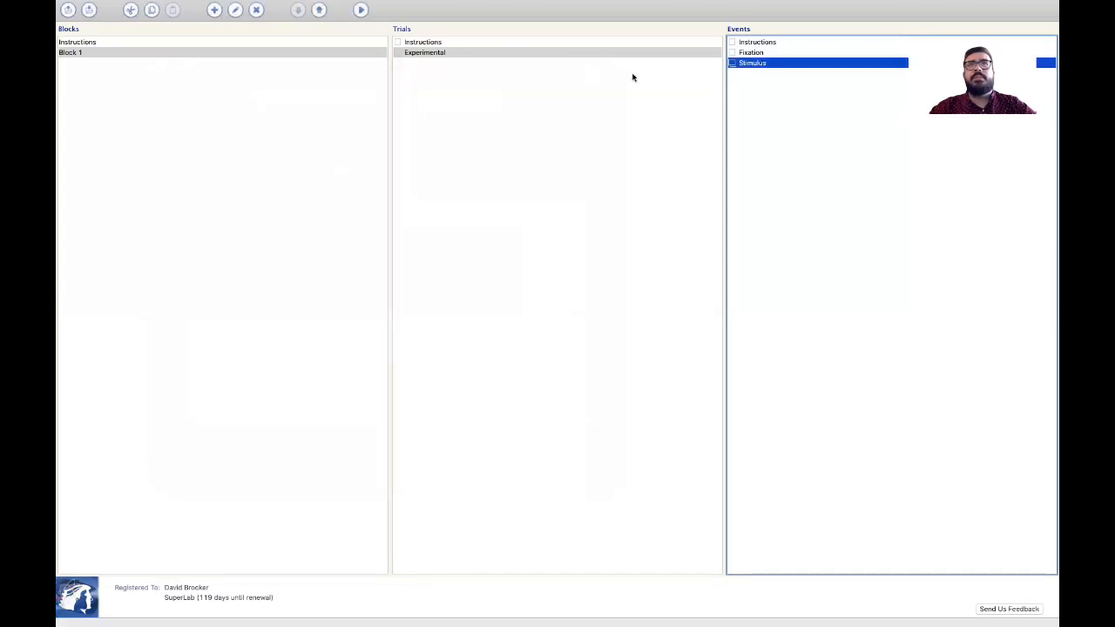
Check the events linked to the Experimental trial, and run the selected block again before cancelling the run
left_click(426, 54)
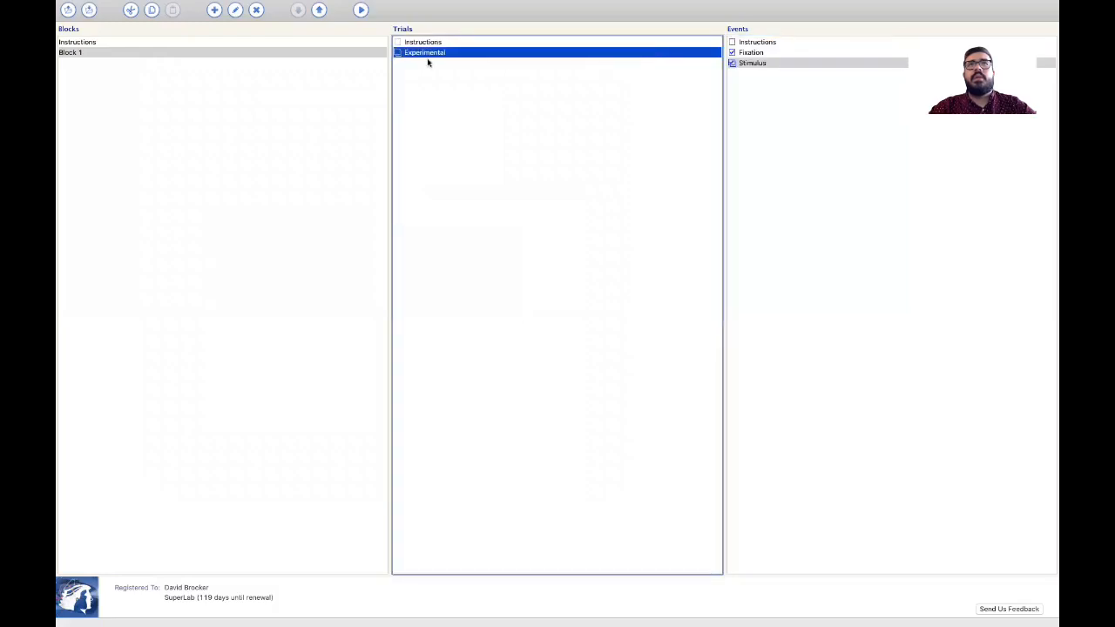
left_click(360, 9)
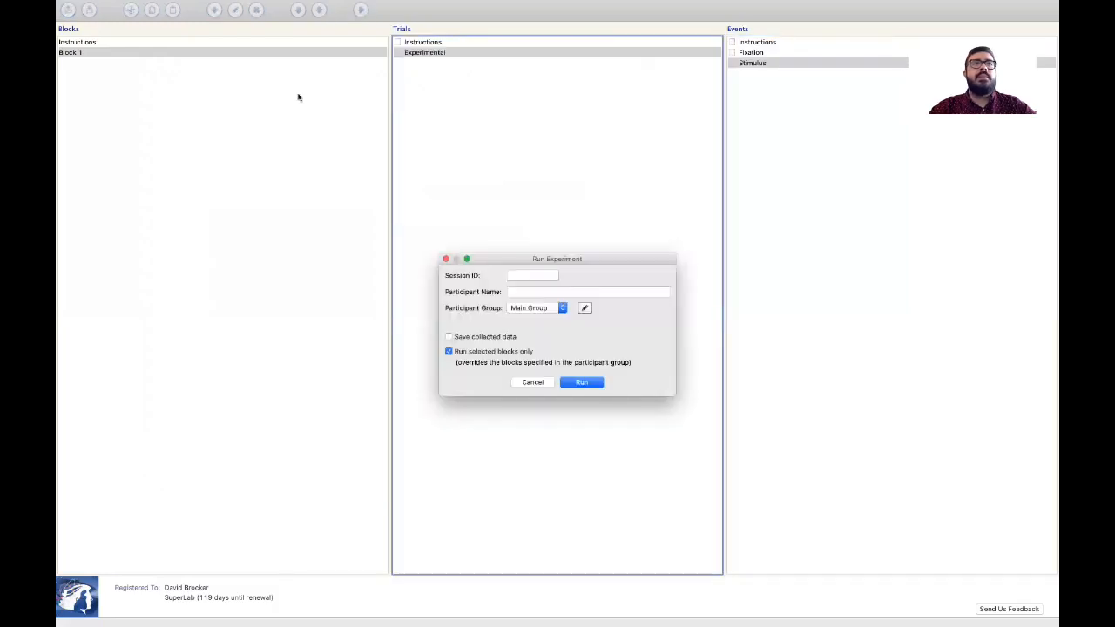
left_click(583, 383)
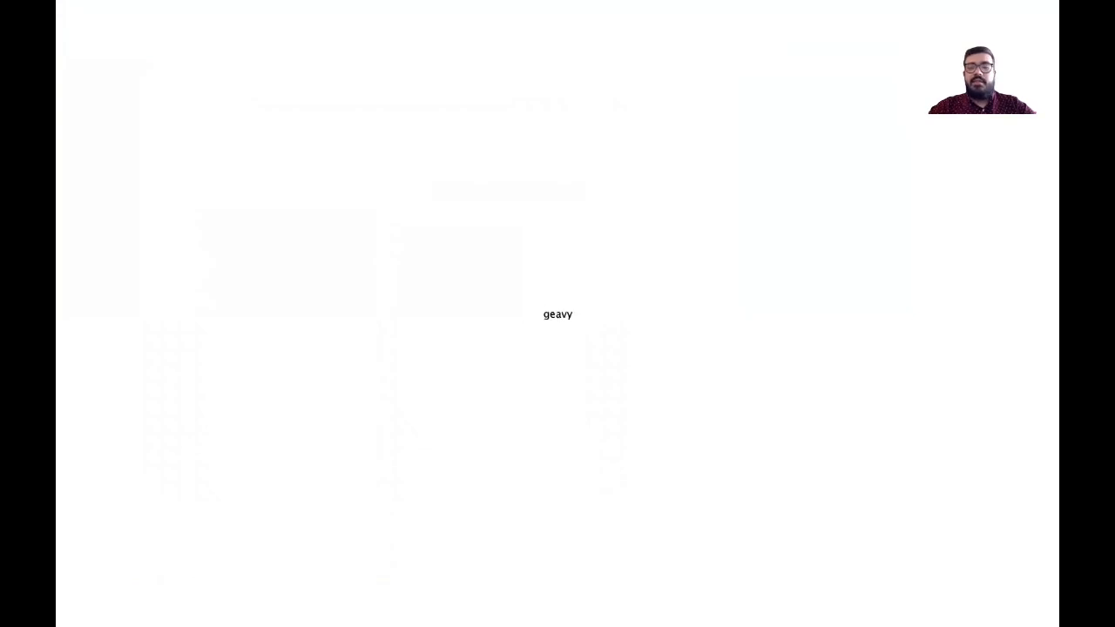
key("Escape")
left_click(587, 201)
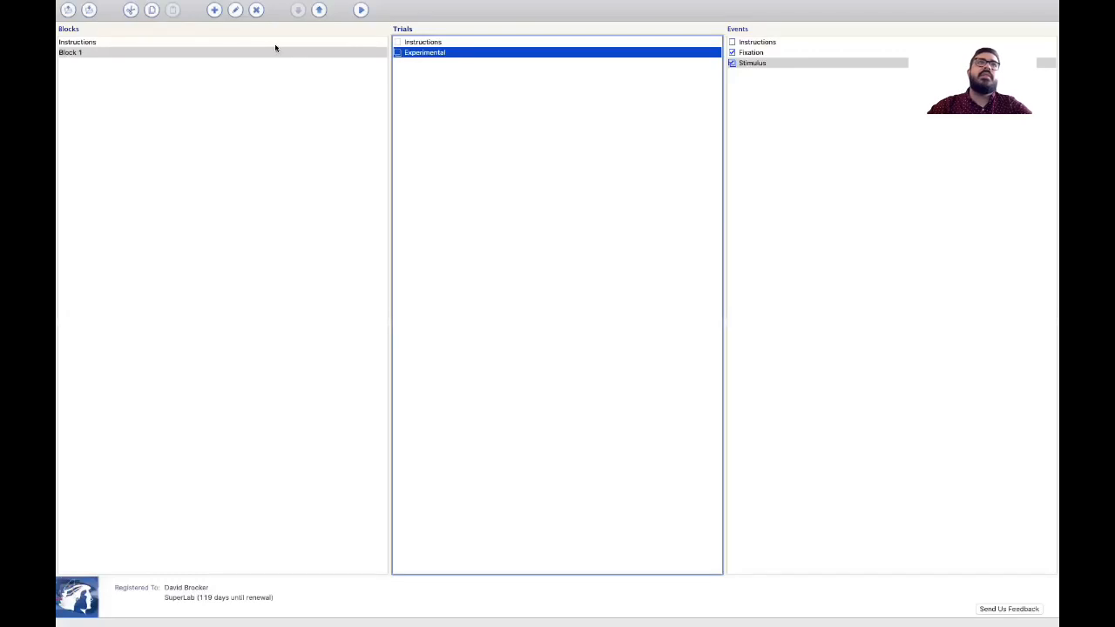
Inspect the single-key participant input: the key for the word response, the key press options and the data to save
left_click(198, 6)
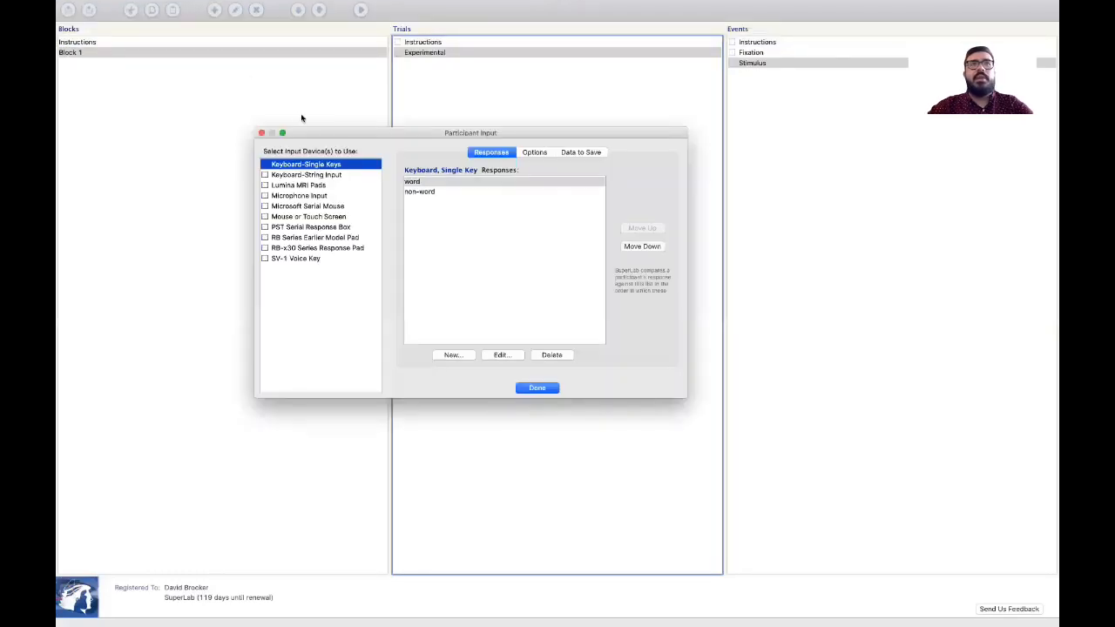
double_click(436, 184)
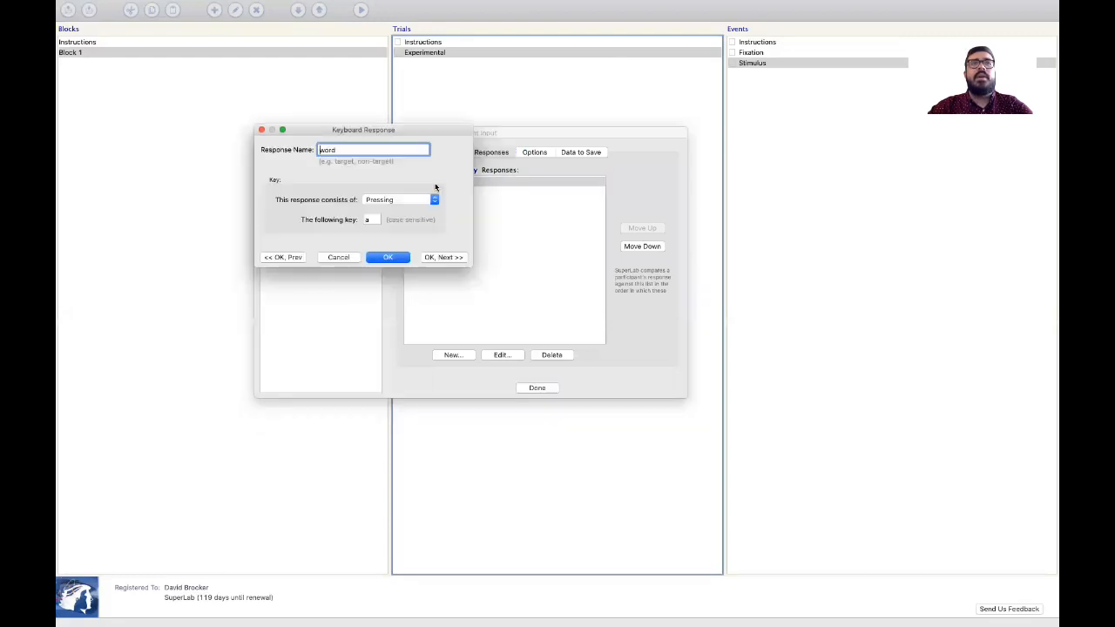
left_click(393, 257)
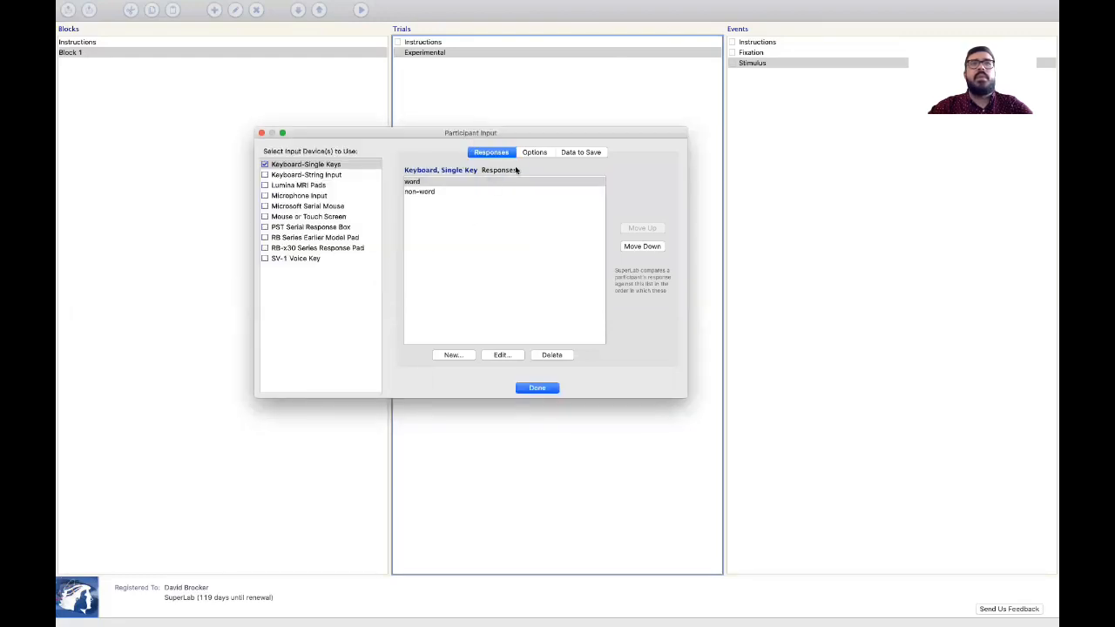
left_click(536, 153)
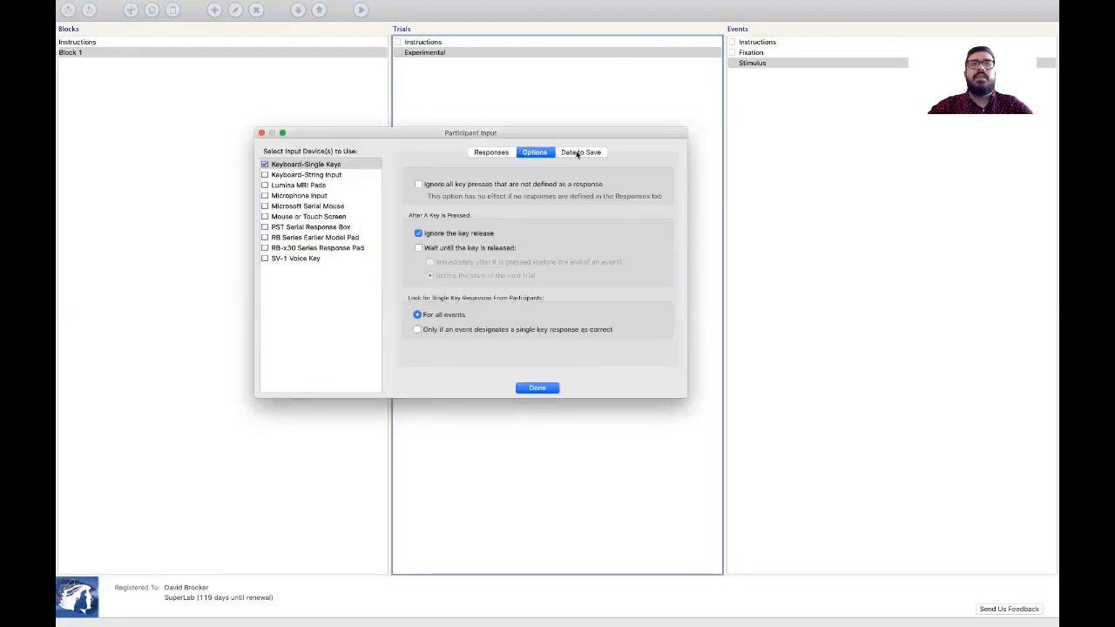
left_click(573, 153)
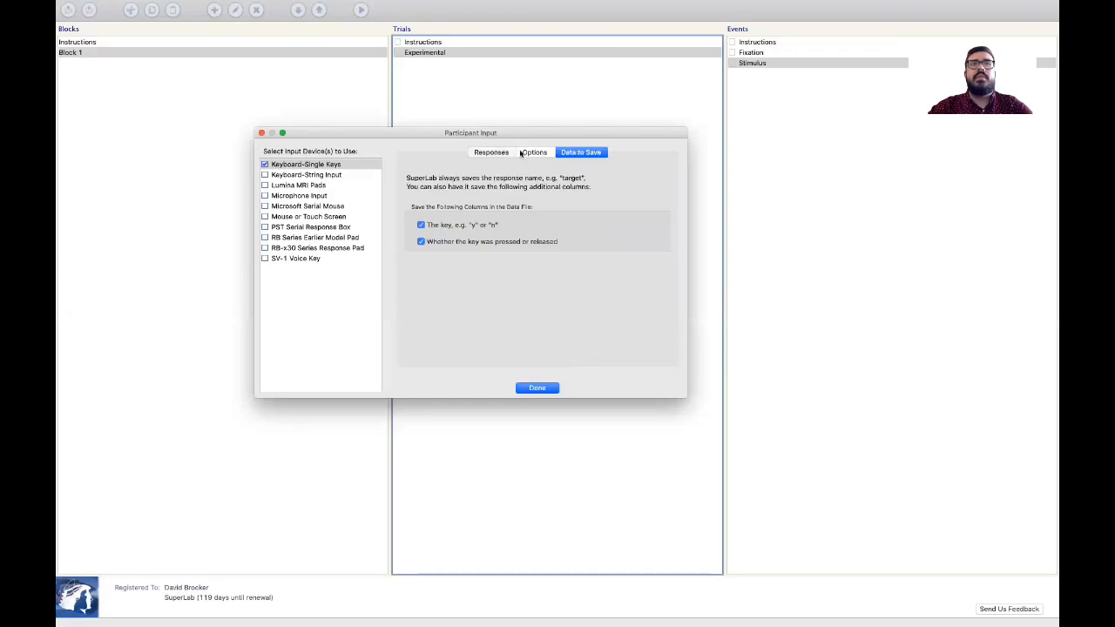
left_click(535, 153)
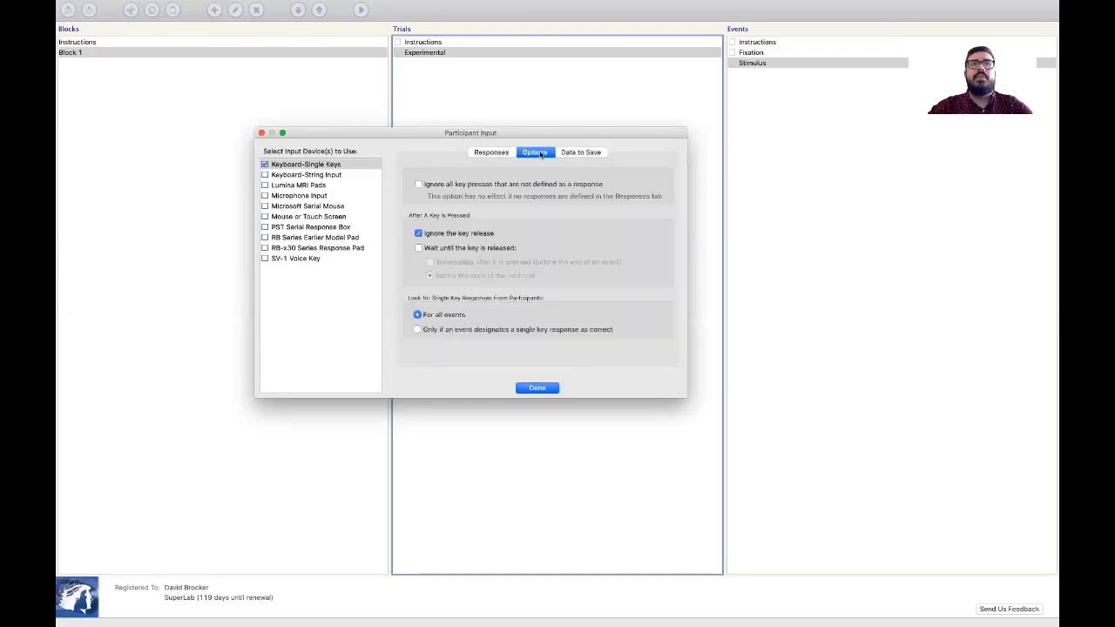
left_click(535, 388)
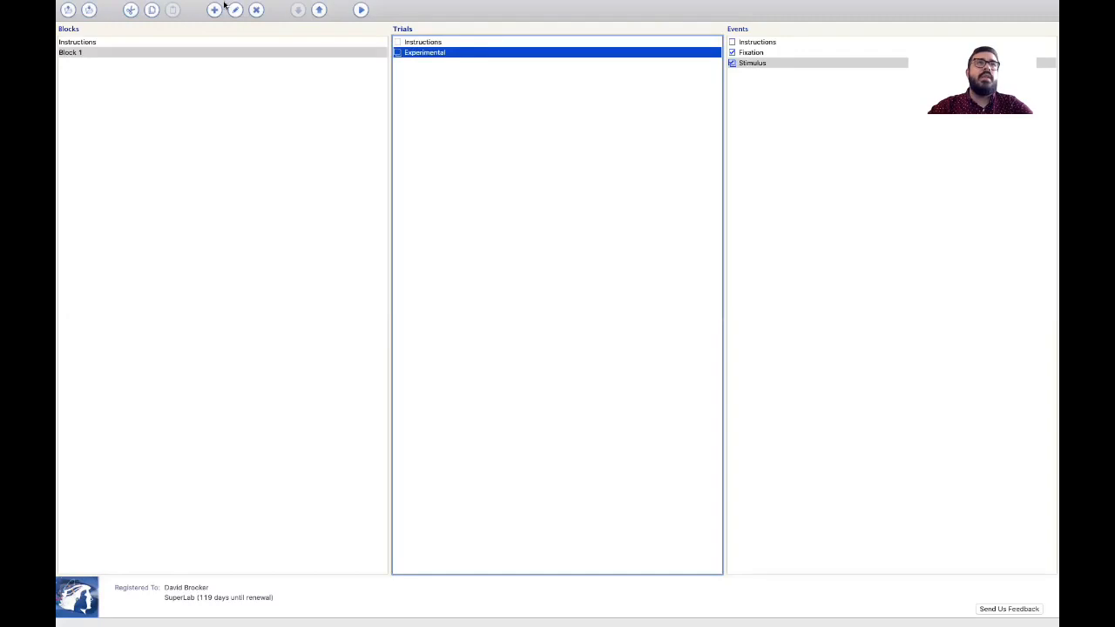
Review the experiment options for saving data: error codes, columns to save, miscellaneous settings and folder location
left_click(163, 6)
mouse_move(175, 9)
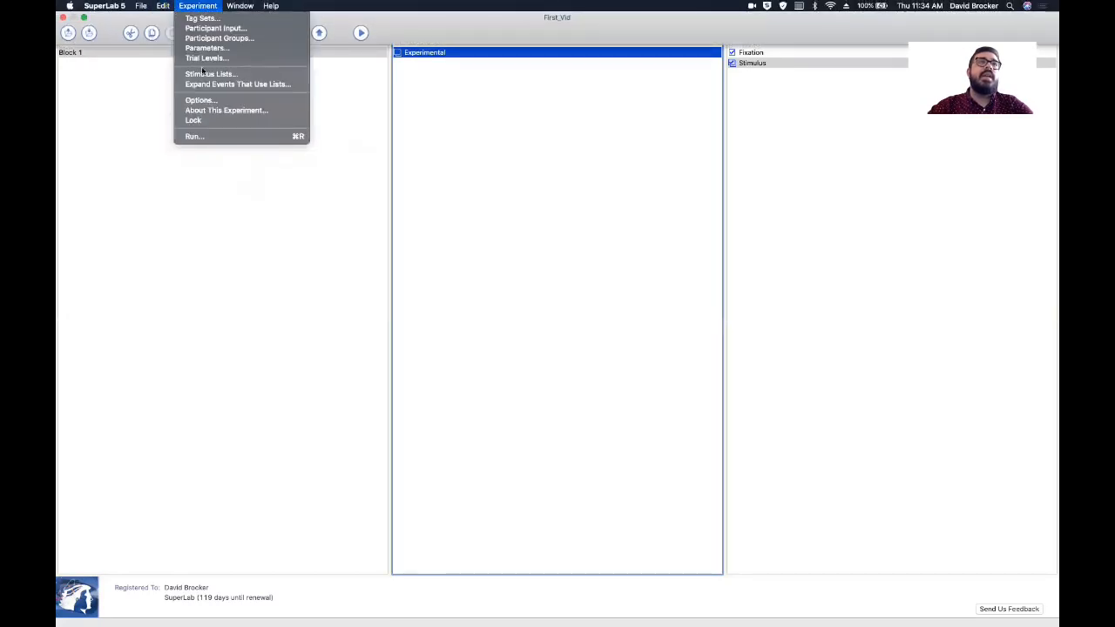
left_click(252, 100)
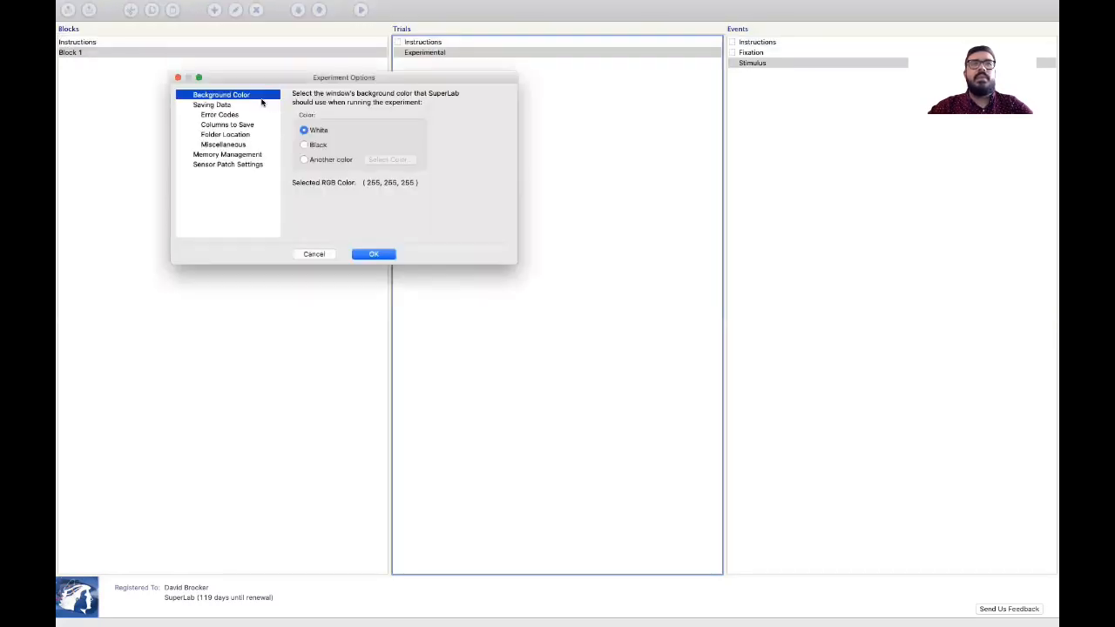
left_click(250, 116)
left_click(250, 127)
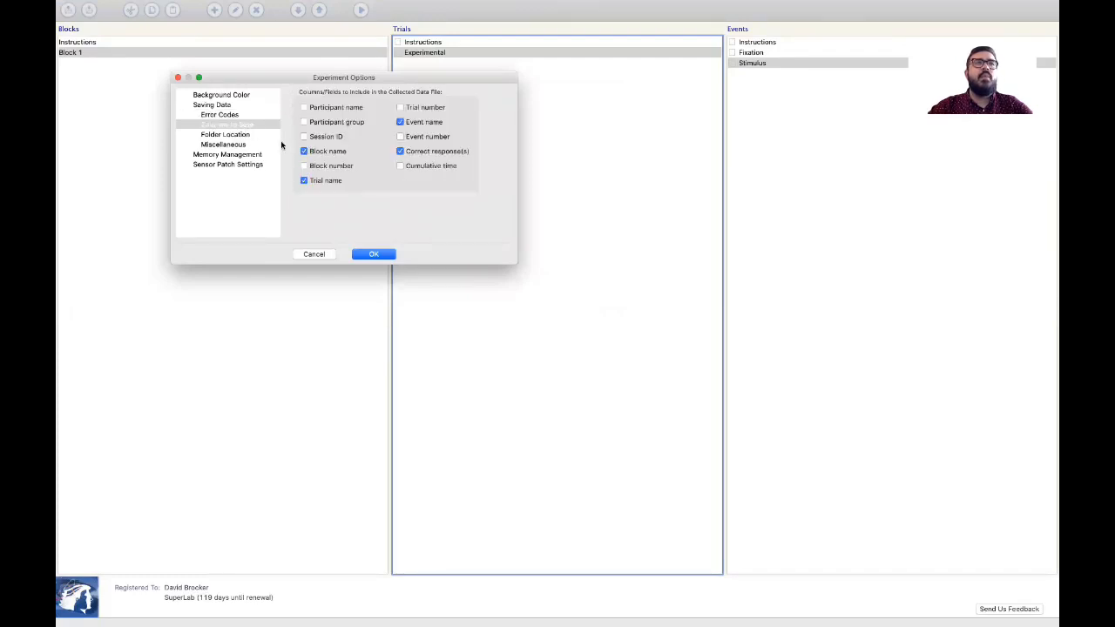
left_click(253, 134)
left_click(242, 144)
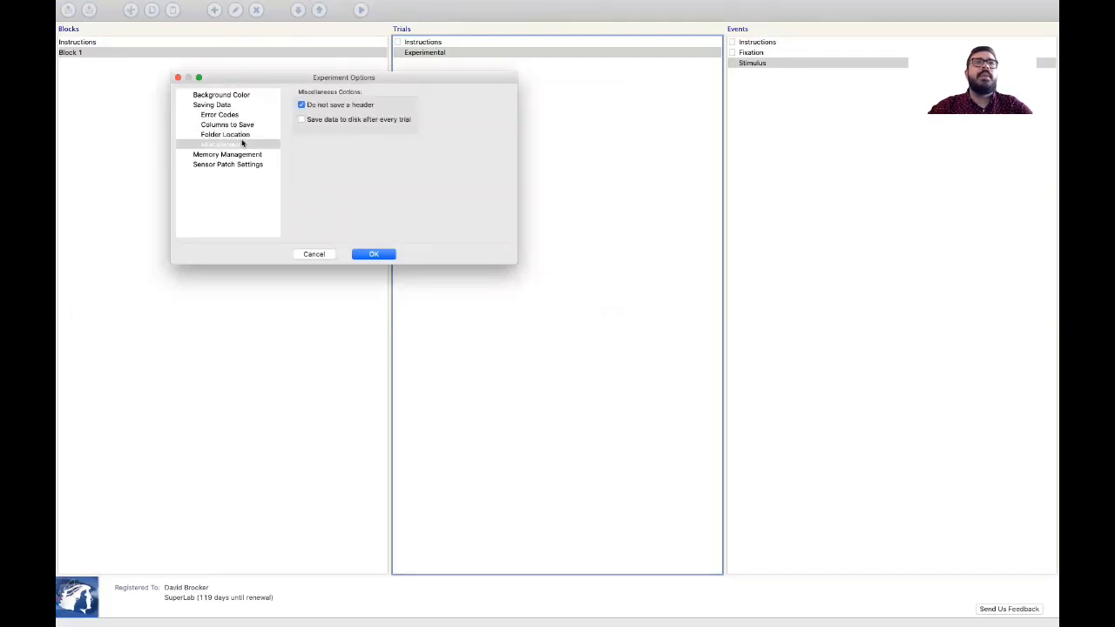
left_click(252, 136)
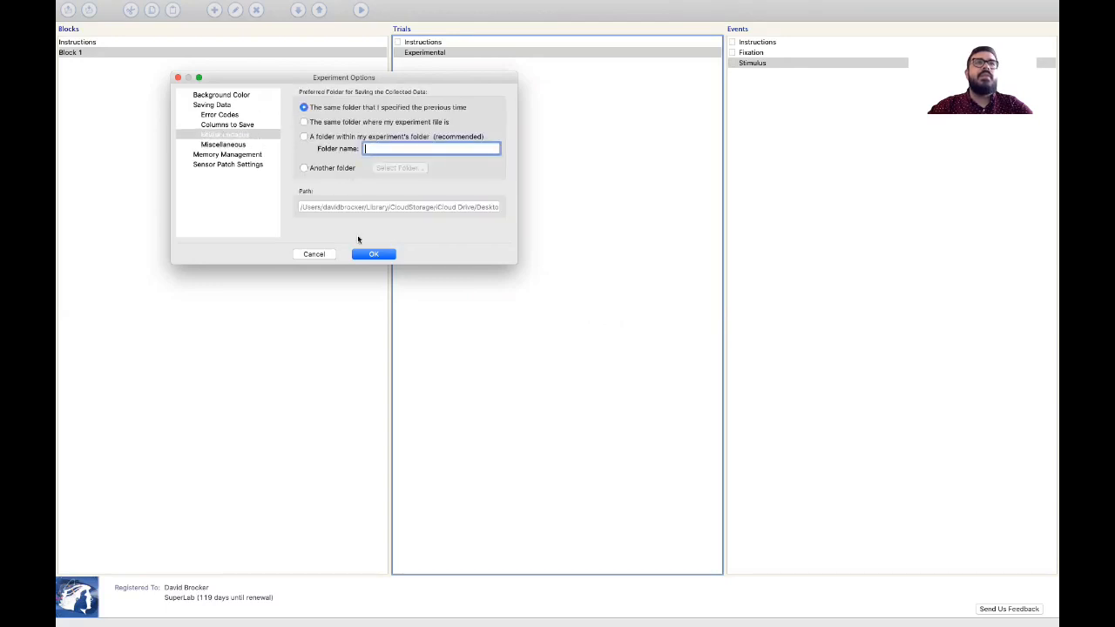
left_click(374, 253)
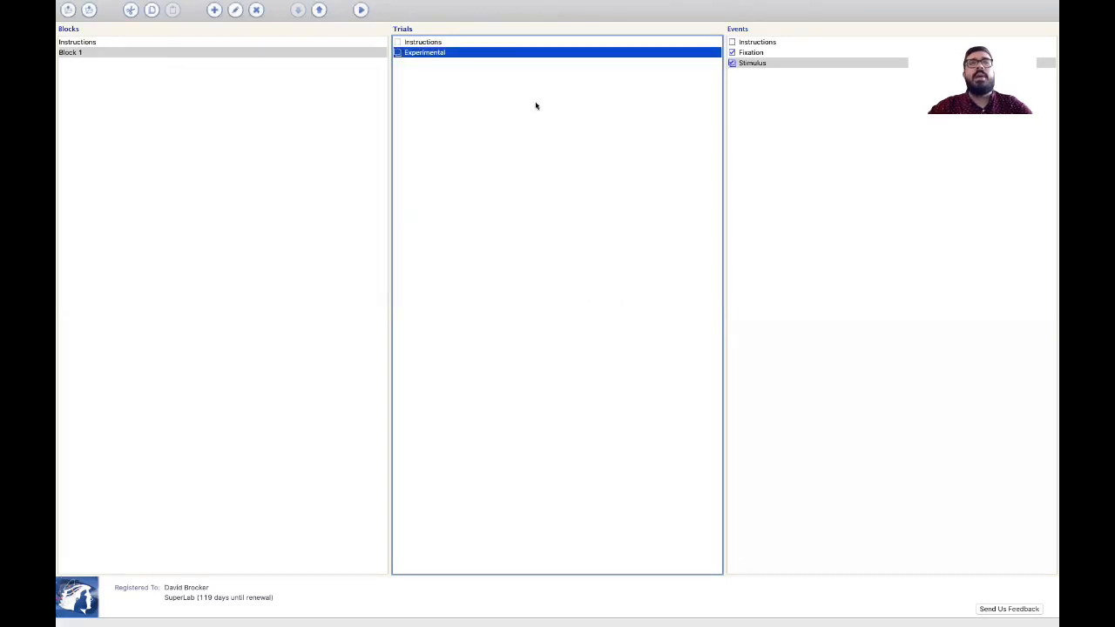
Switch to the Second_Vid experiment and check its Stimulus event's correct responses for words such as shall and non-words such as thall, jouse and opart
left_click(751, 53)
mouse_move(310, 5)
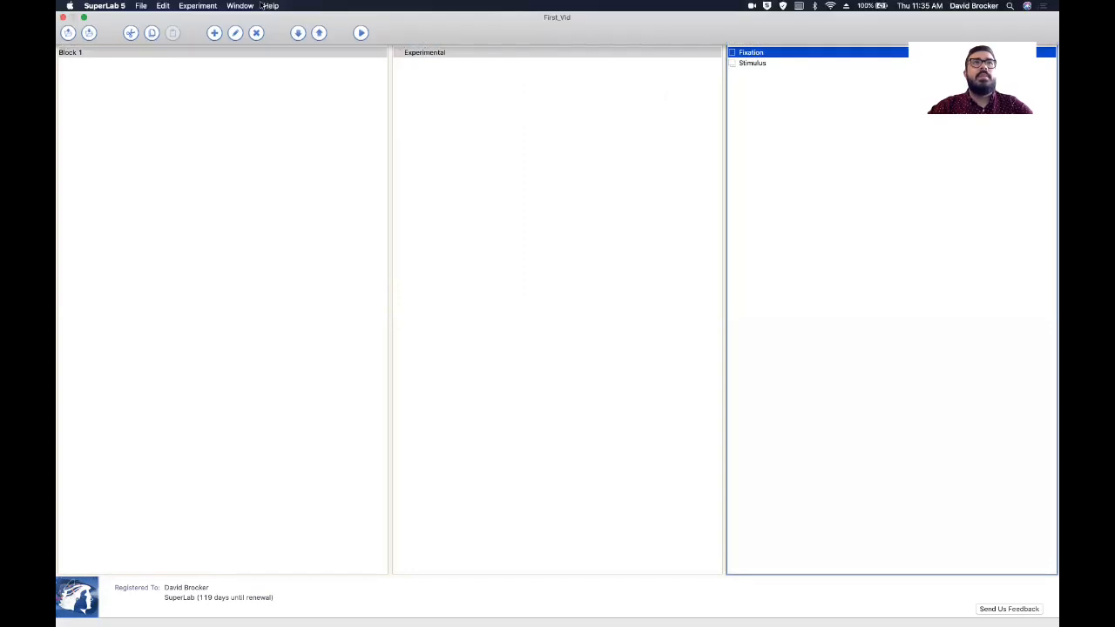
left_click(240, 5)
left_click(264, 110)
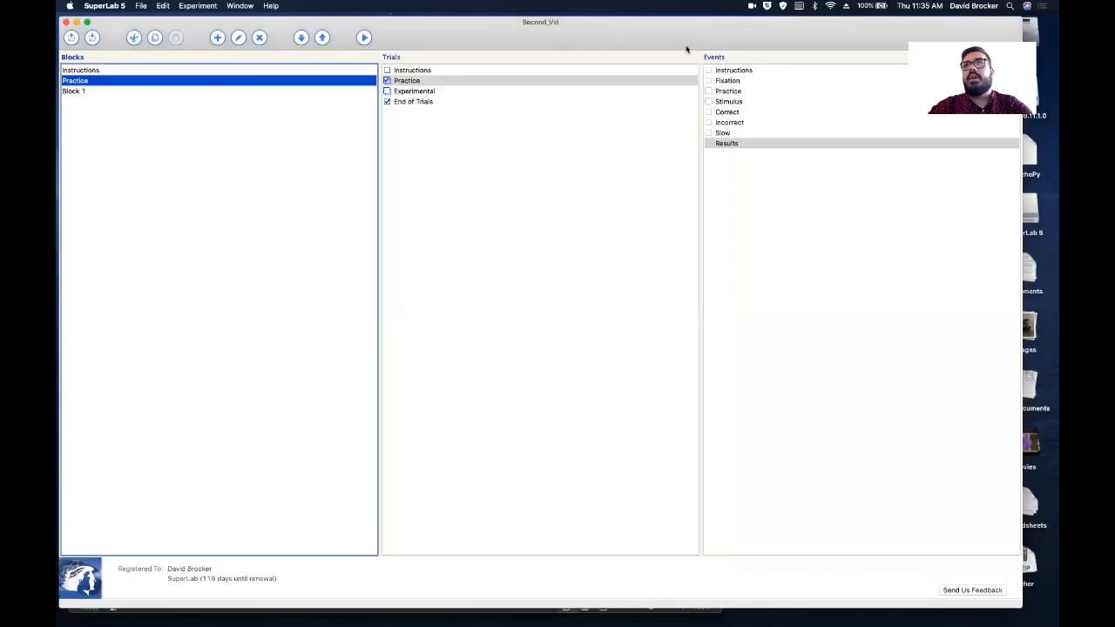
left_click(730, 101)
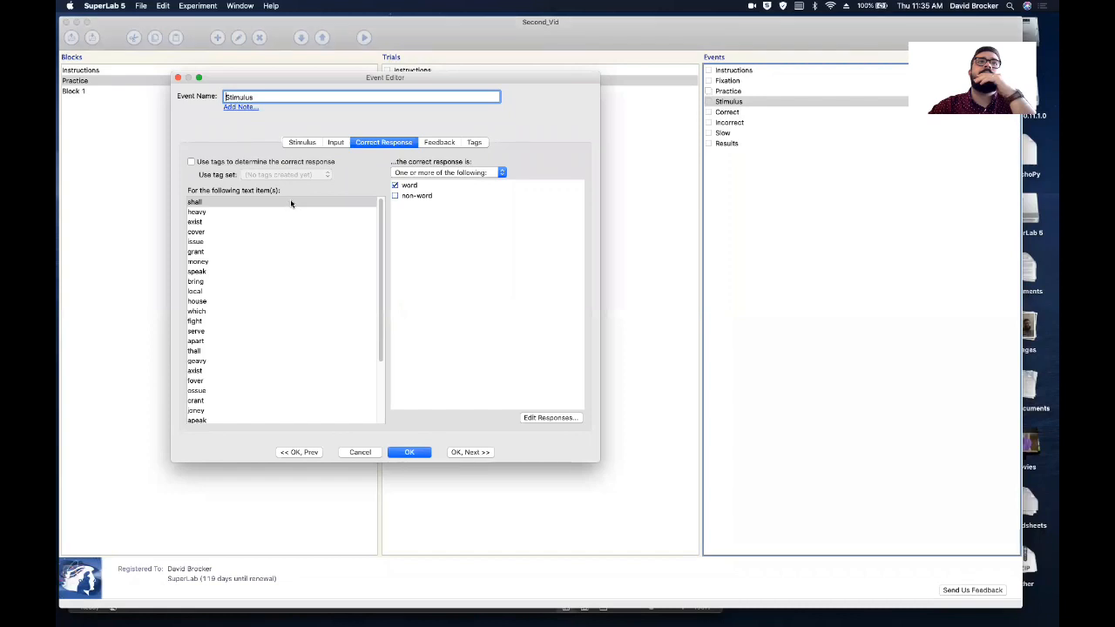
left_click(291, 201)
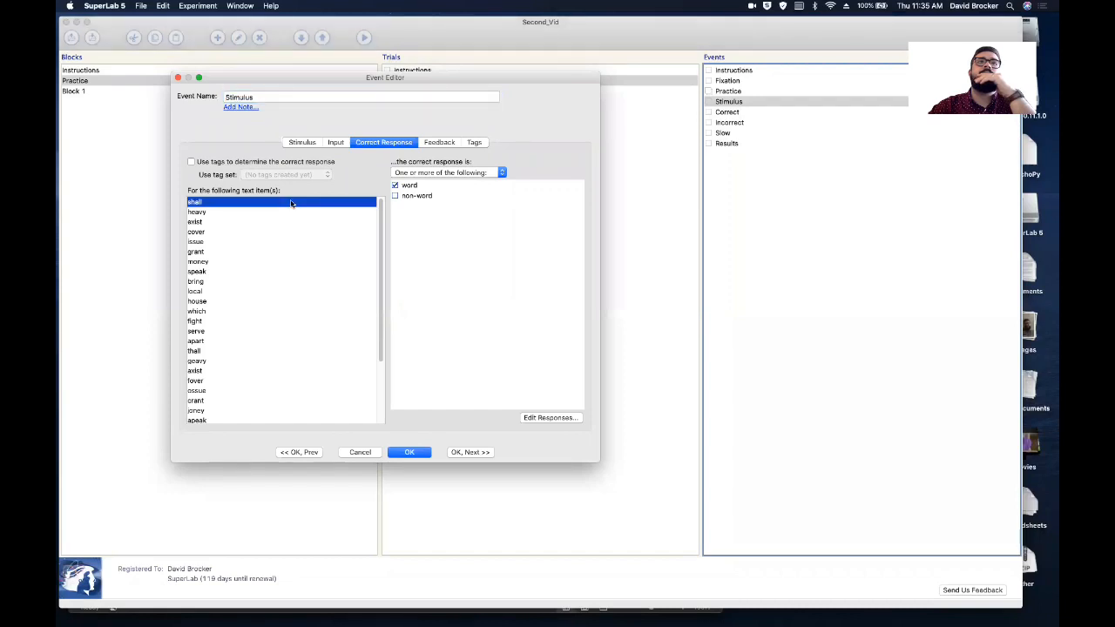
scroll(291, 202, "down", 4)
left_click(287, 272)
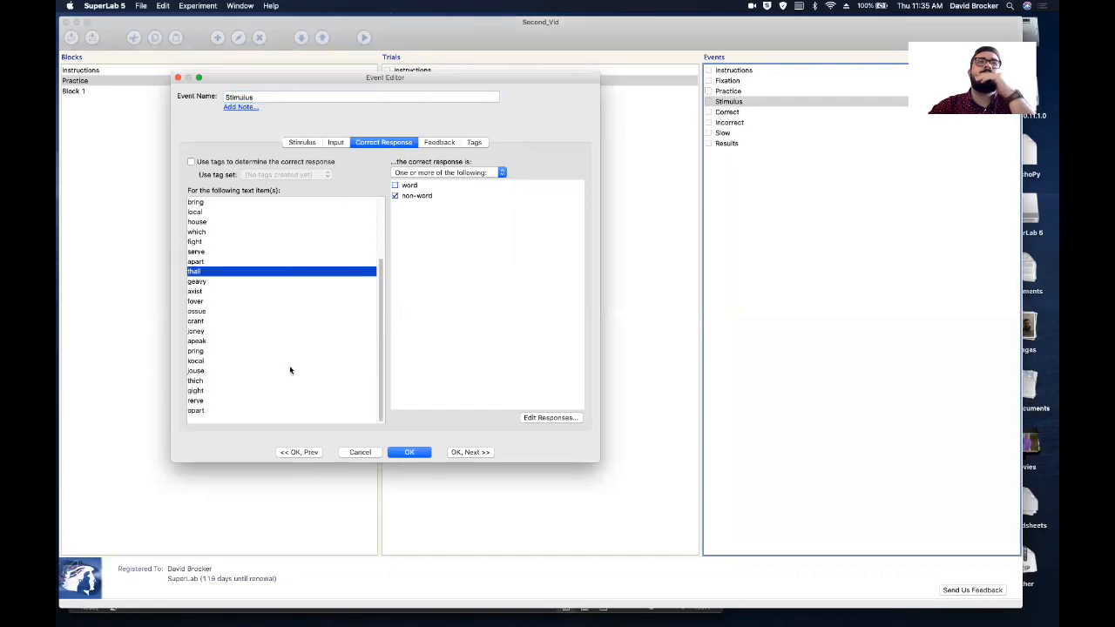
left_click(290, 371)
left_click(286, 412)
scroll(286, 412, "up", 5)
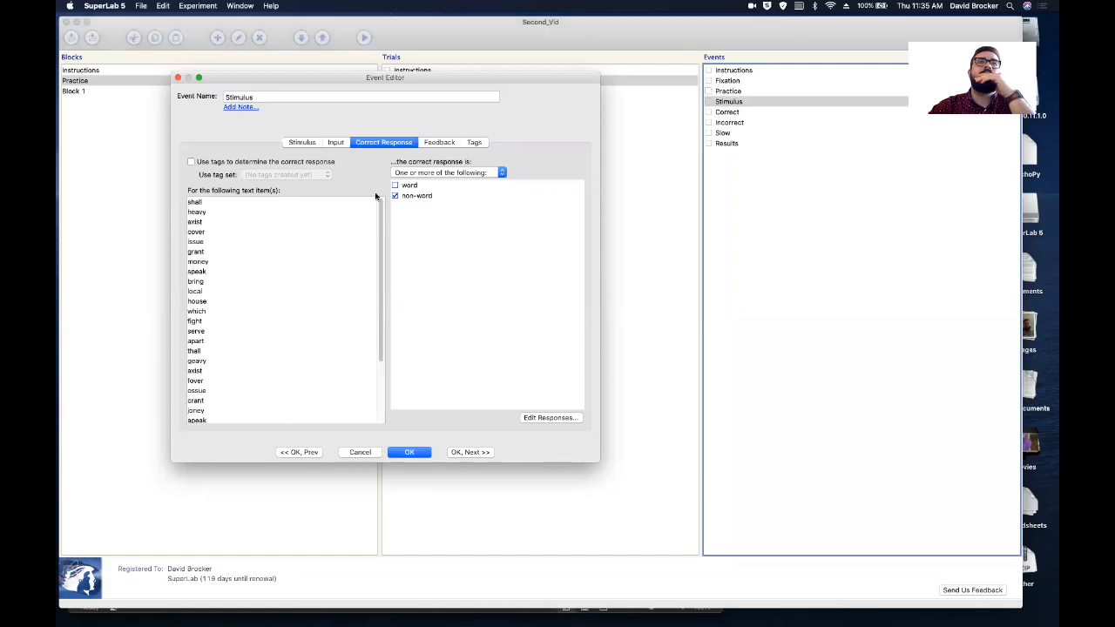
left_click(422, 455)
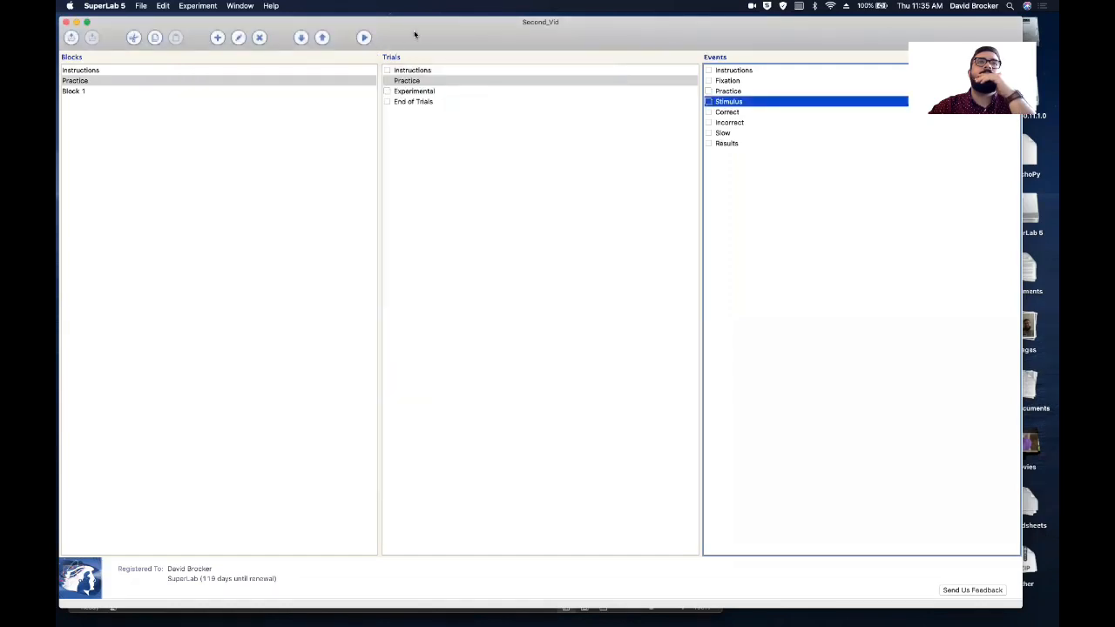
Return to the First_Vid experiment and check which events are linked to its Experimental trial
left_click(243, 5)
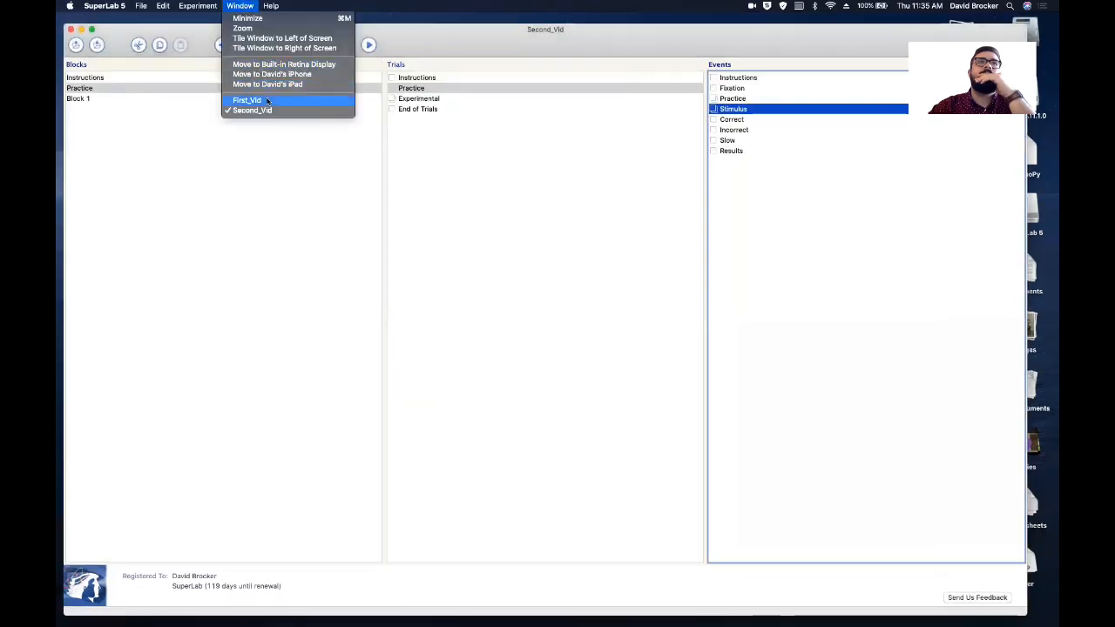
left_click(261, 100)
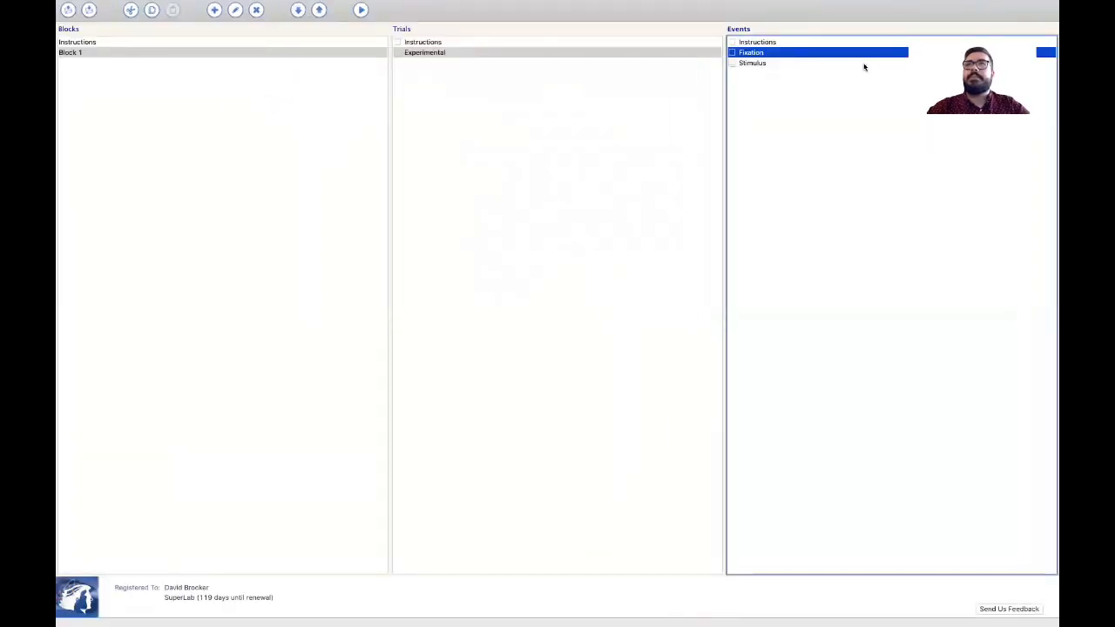
left_click(933, 123)
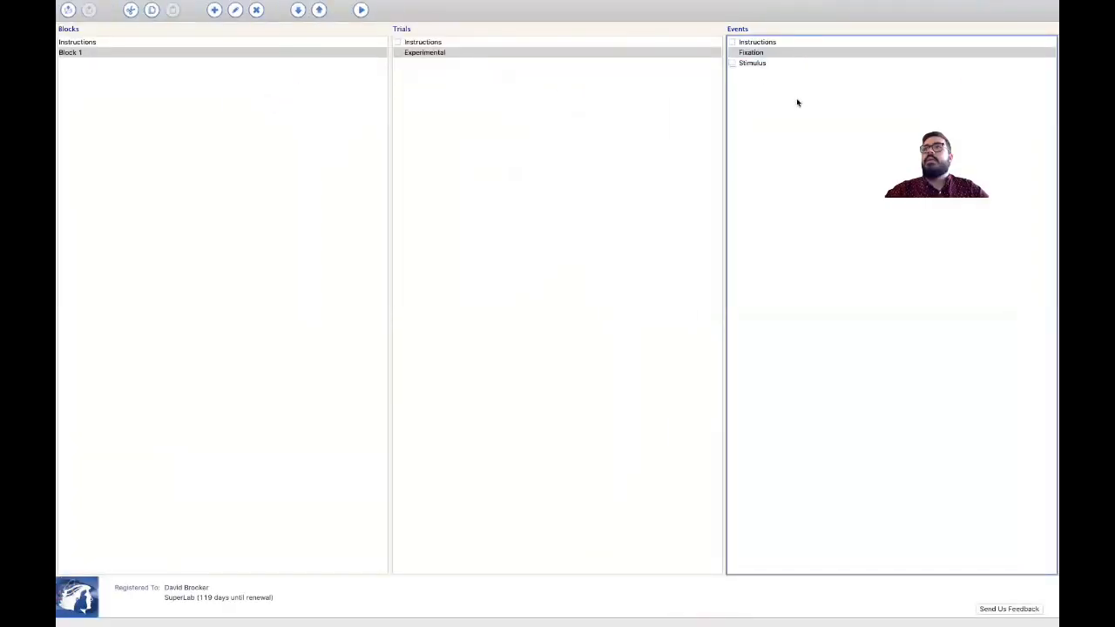
left_click(572, 51)
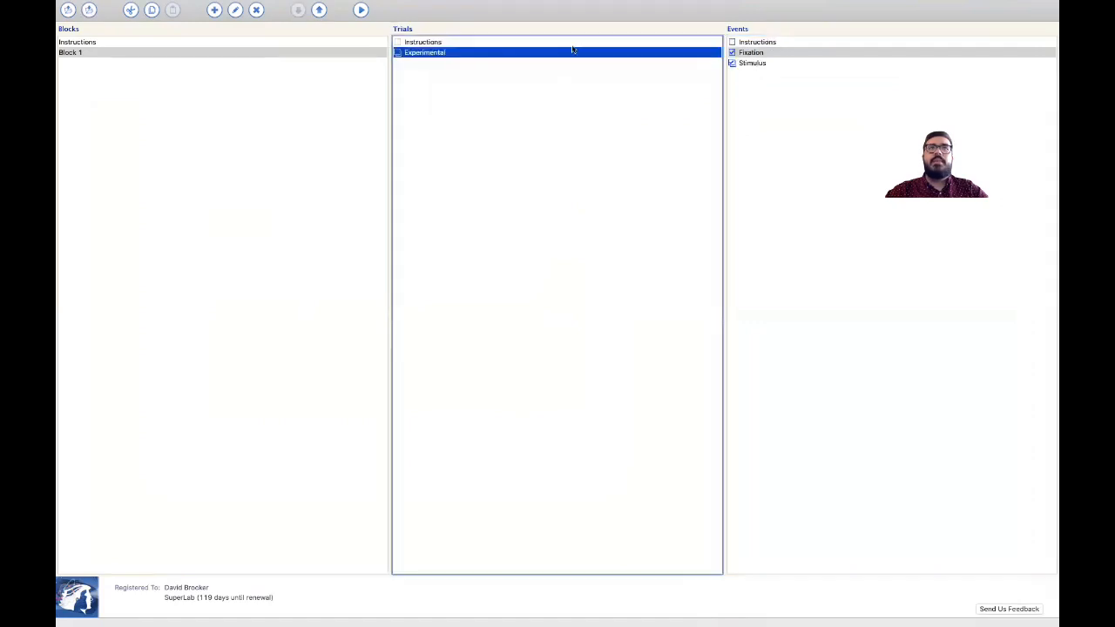
Review the First_Vid Stimulus event's text list, input settings, correct responses and tags
left_click(749, 63)
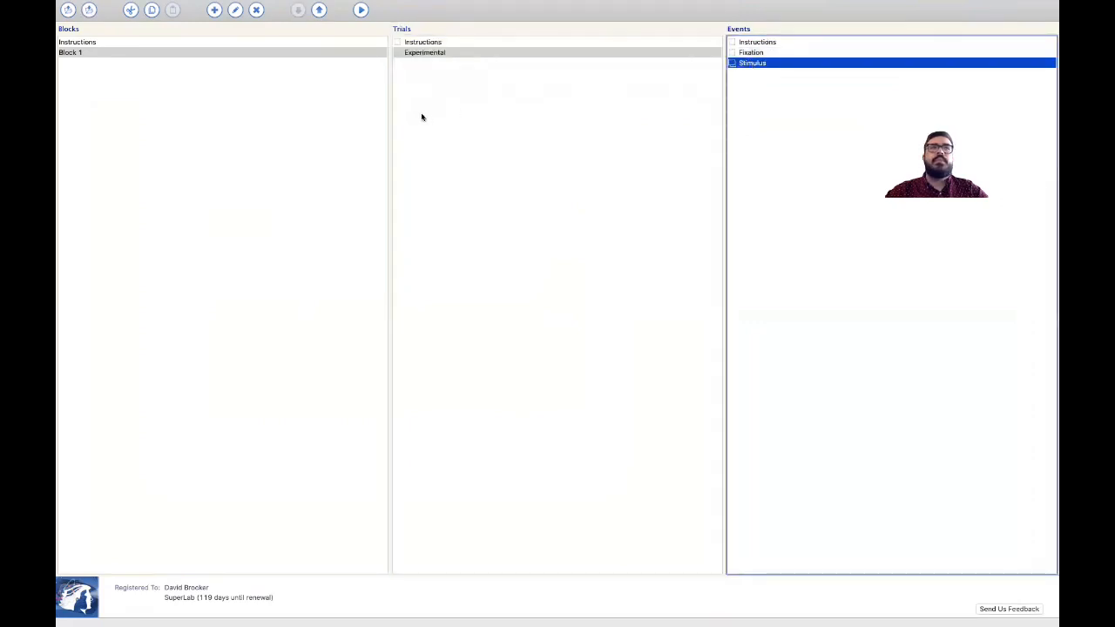
left_click(236, 10)
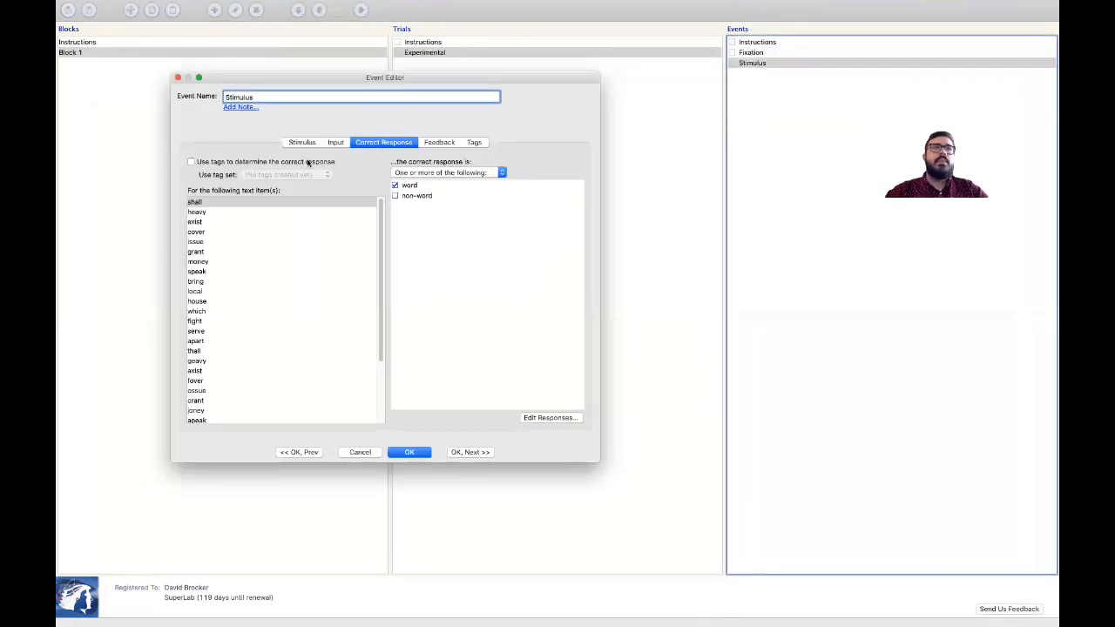
left_click(335, 143)
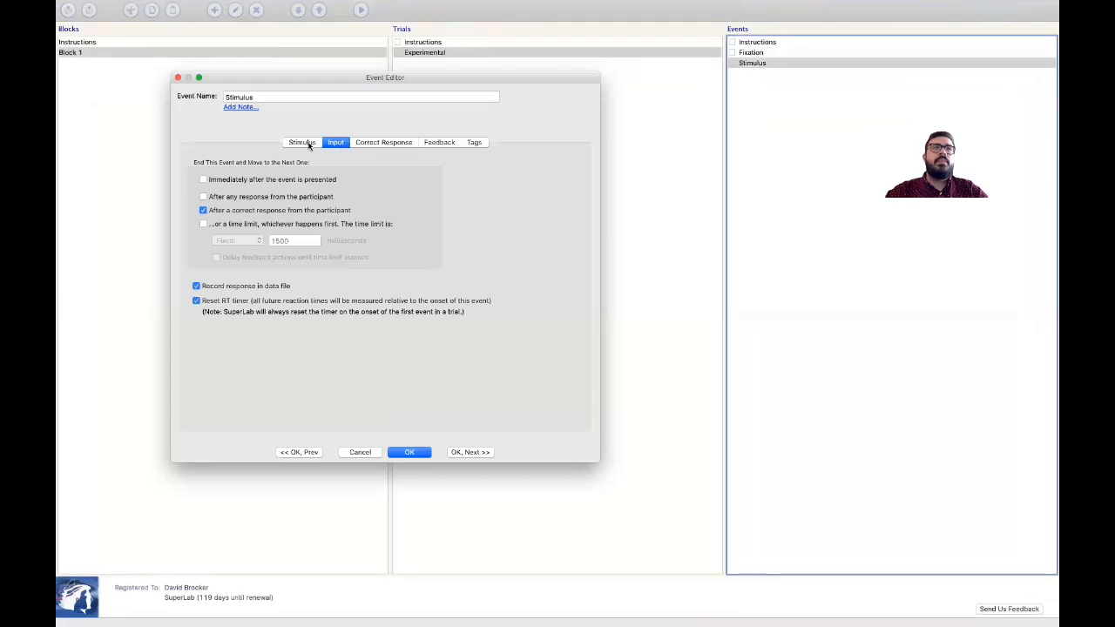
left_click(304, 144)
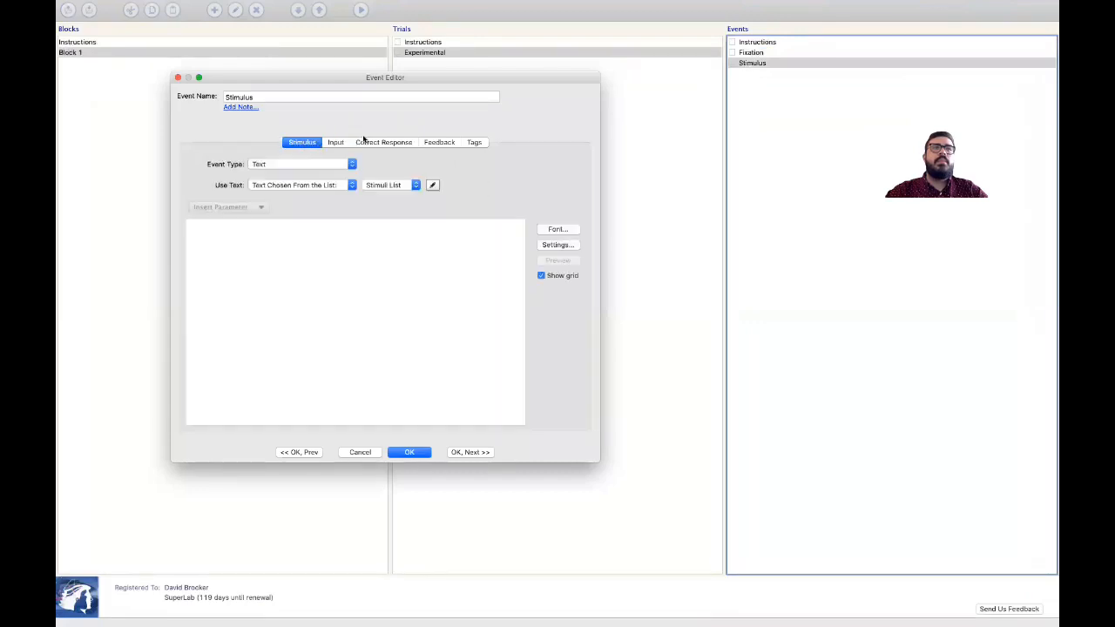
left_click(391, 145)
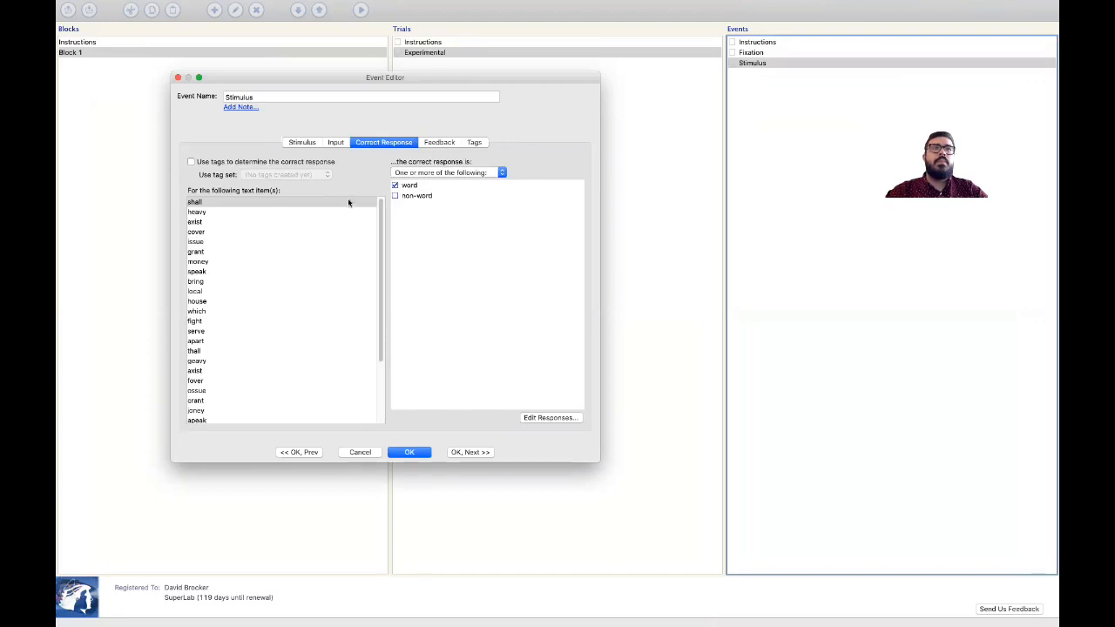
left_click(338, 143)
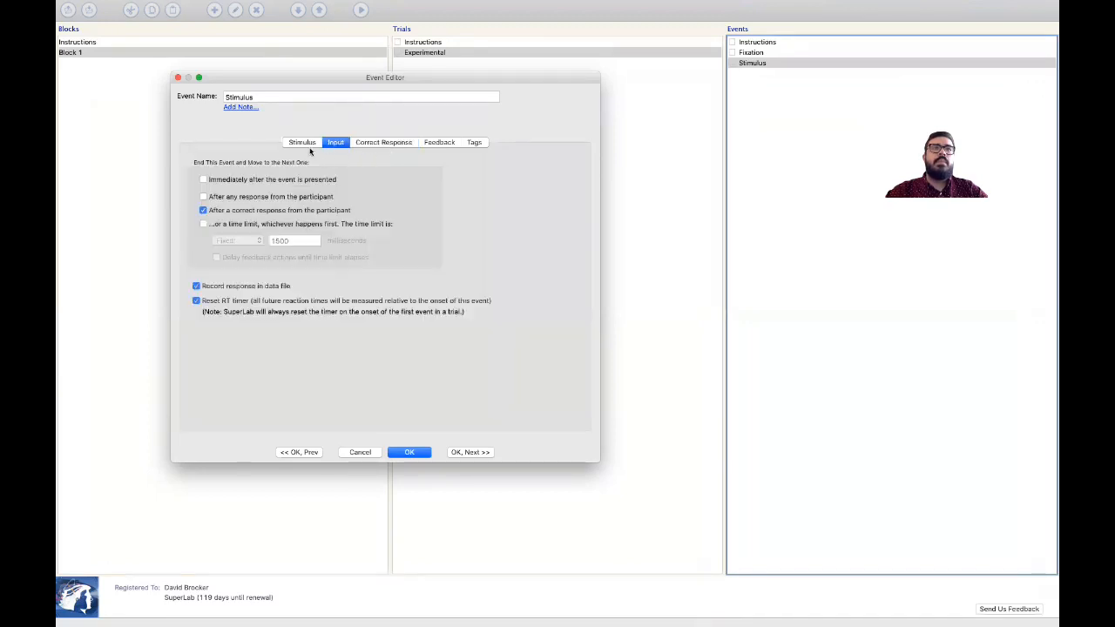
left_click(307, 144)
left_click(474, 143)
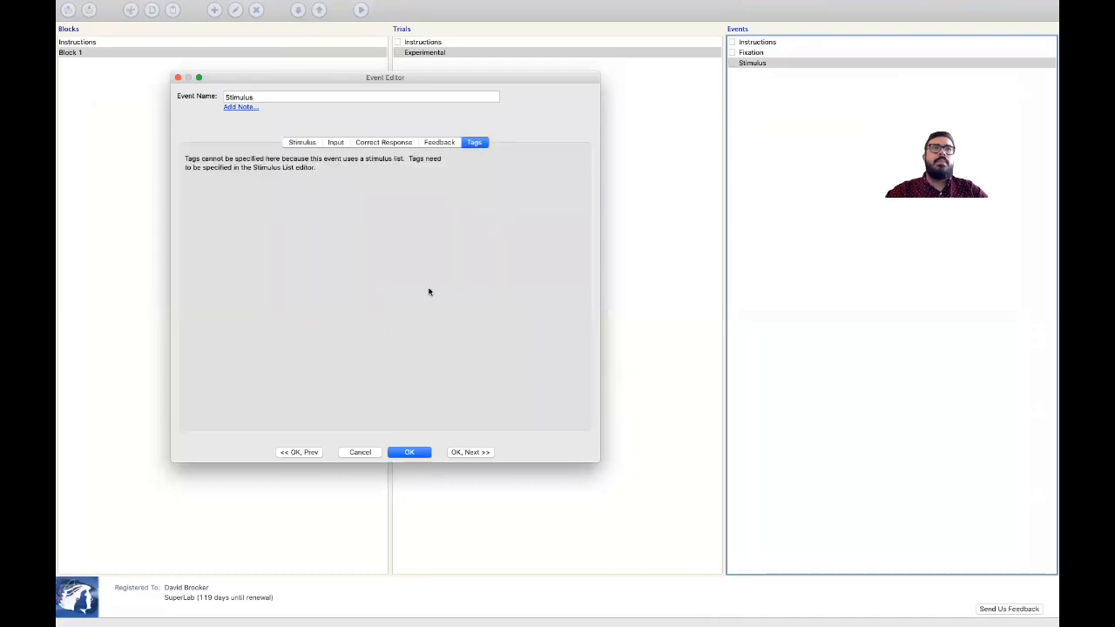
left_click(410, 453)
Recheck the First_Vid experiment options, viewing the background color setting
mouse_move(290, 4)
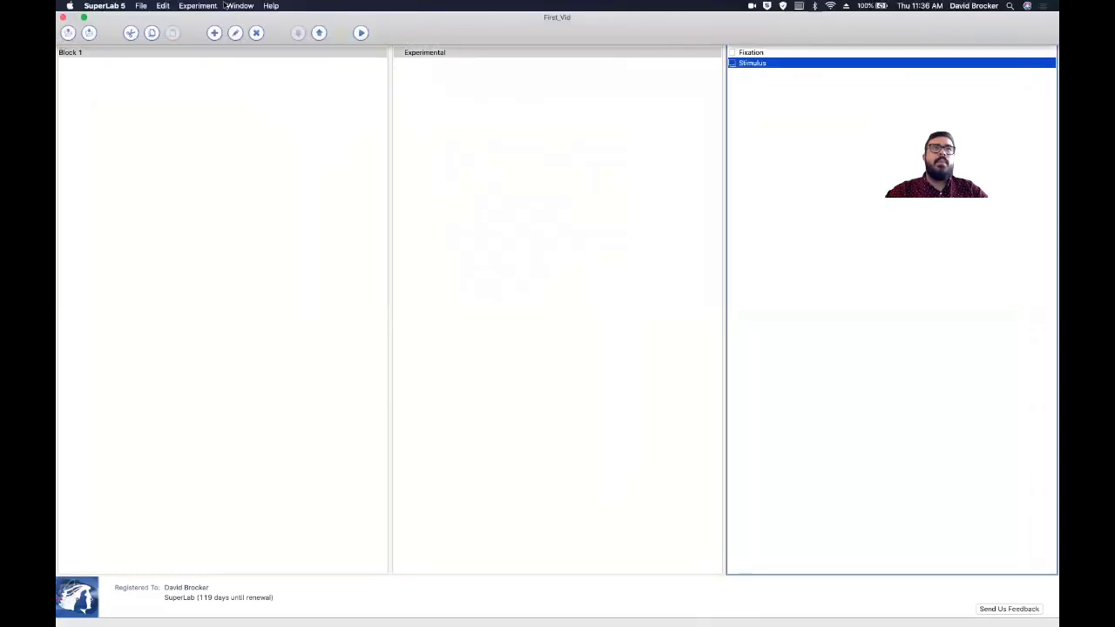
left_click(198, 6)
left_click(211, 103)
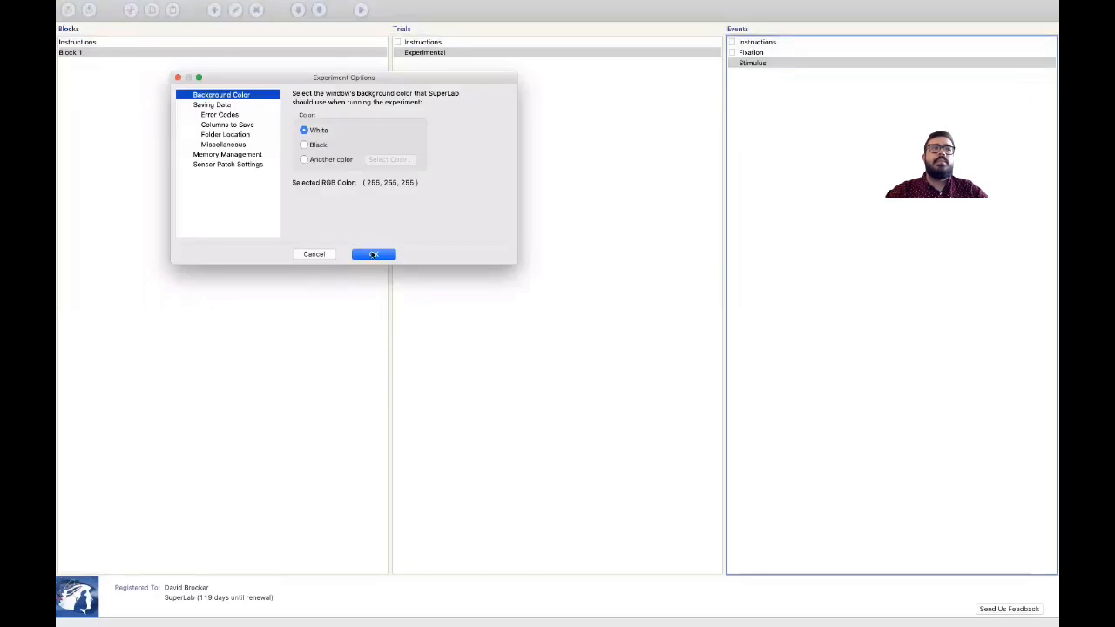
left_click(372, 254)
Switch to the Second_Vid experiment and check which events are linked to its Practice trial
mouse_move(304, 3)
left_click(240, 7)
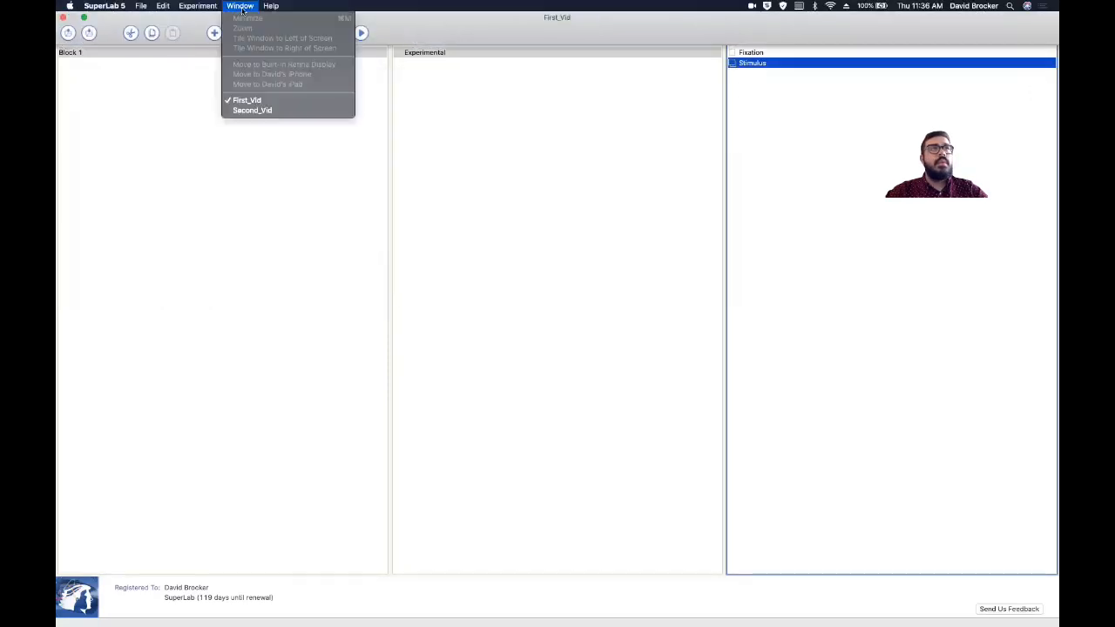
left_click(273, 112)
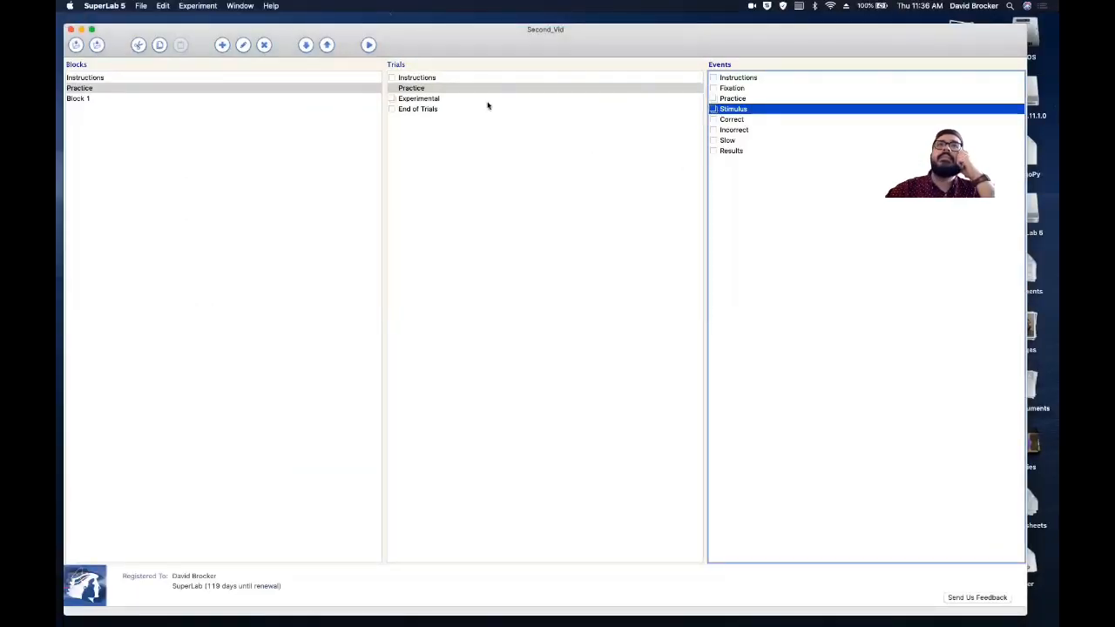
left_click(519, 90)
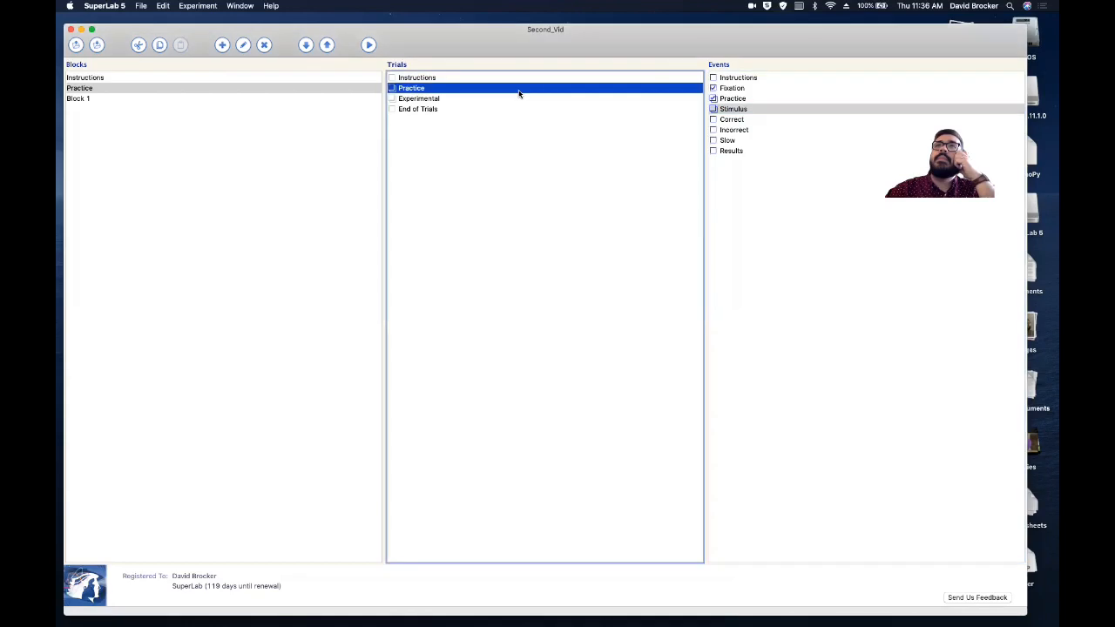
Inspect the Practice event's stimulus and input settings, and the correct response of each item from plane to tains
left_click(730, 98)
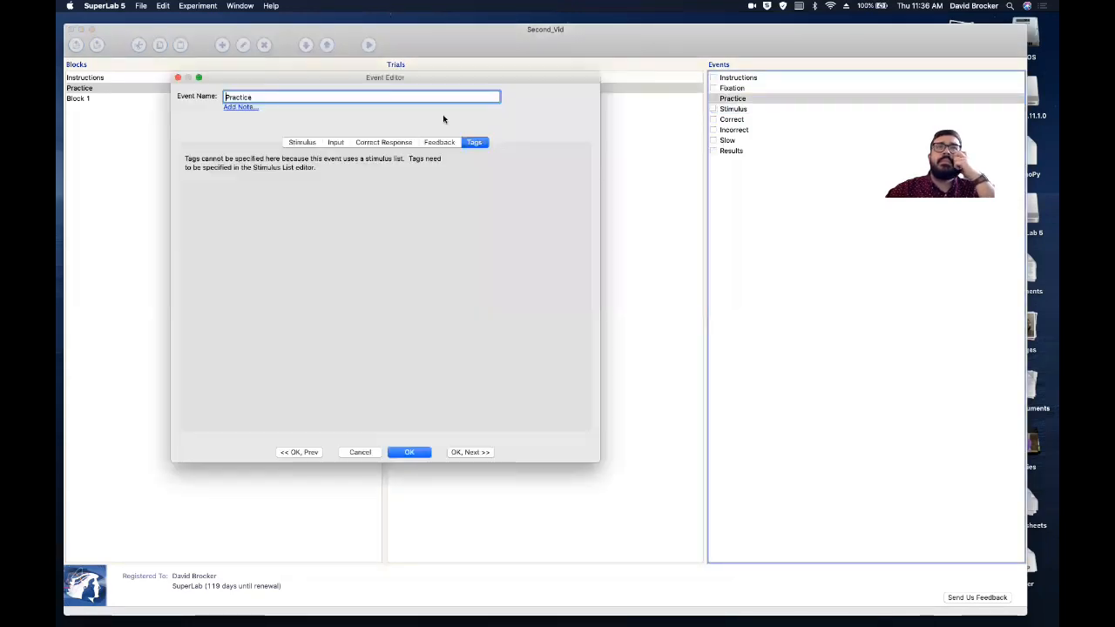
left_click(313, 144)
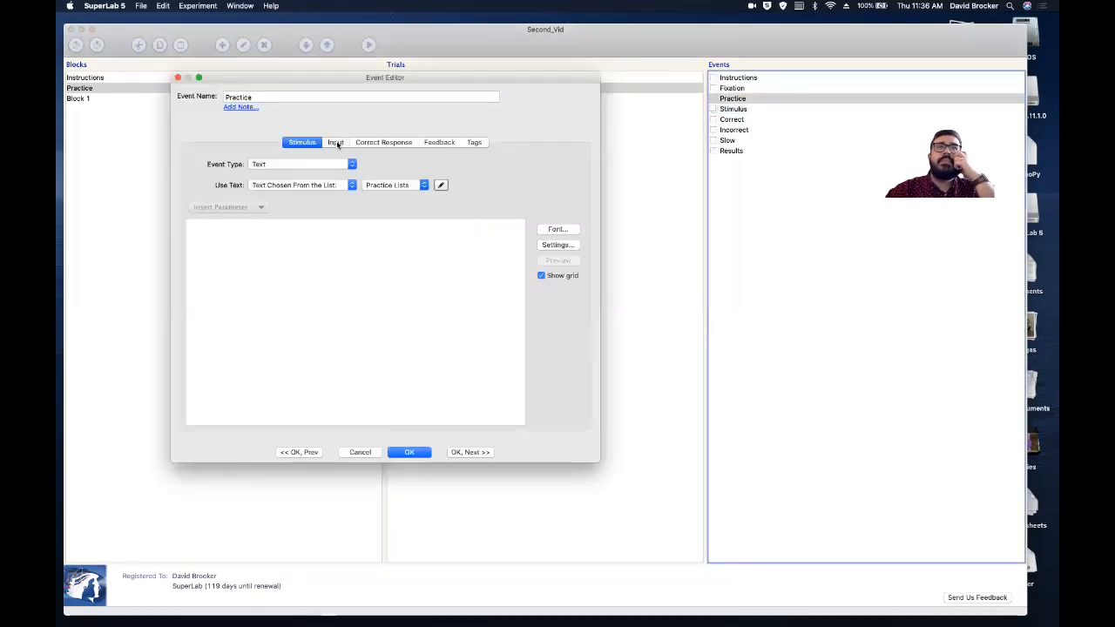
left_click(336, 144)
left_click(378, 144)
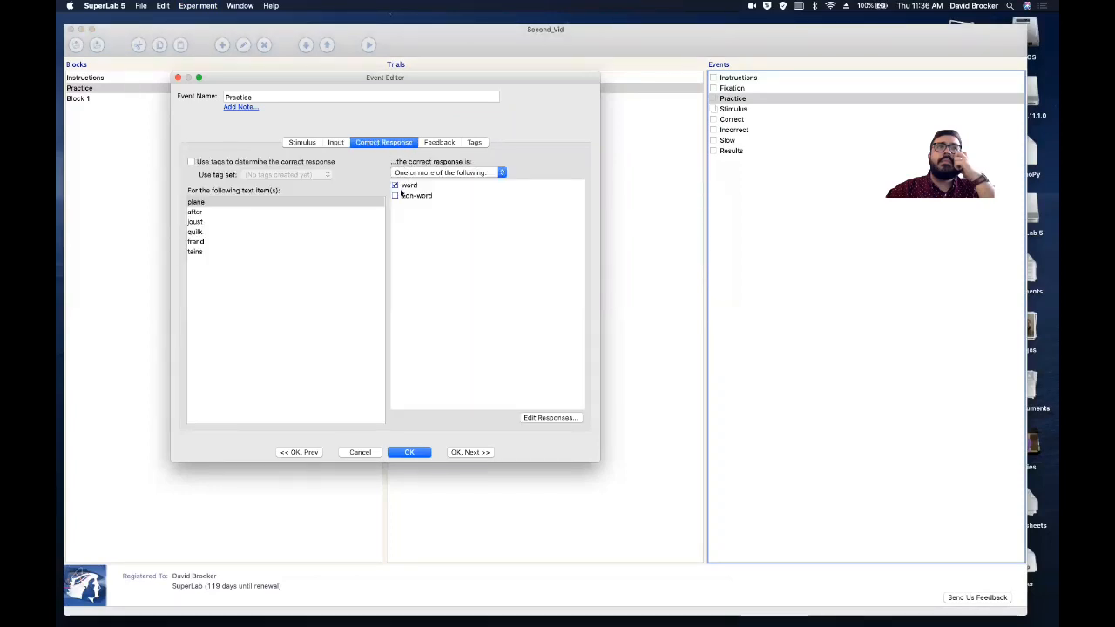
left_click(374, 208)
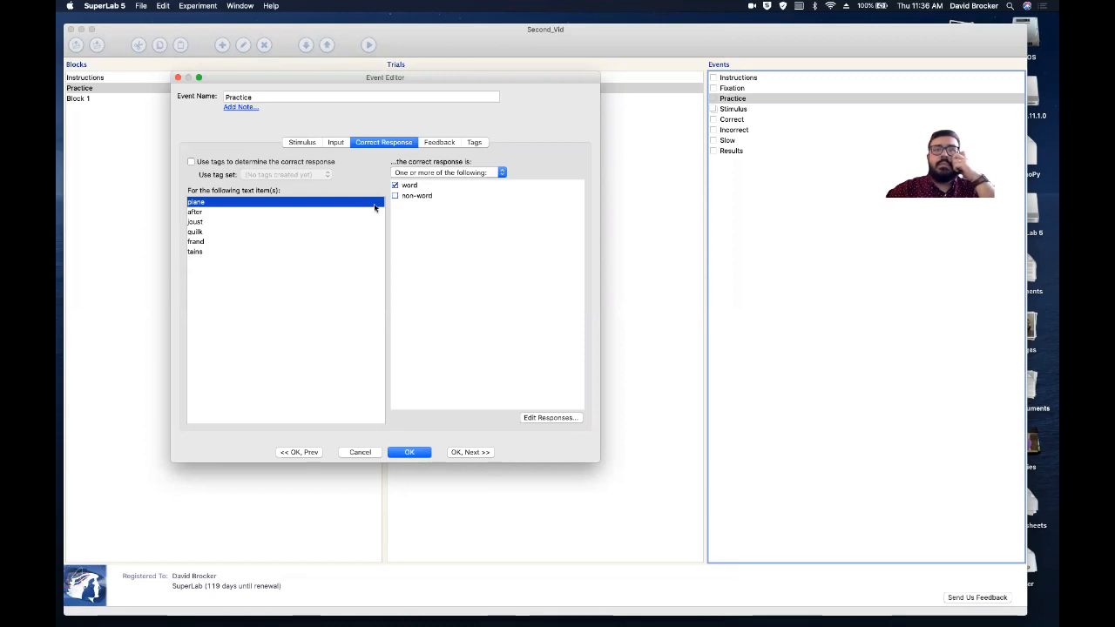
key("Down")
key("Down")
key("Down")
key("Down")
key("Down")
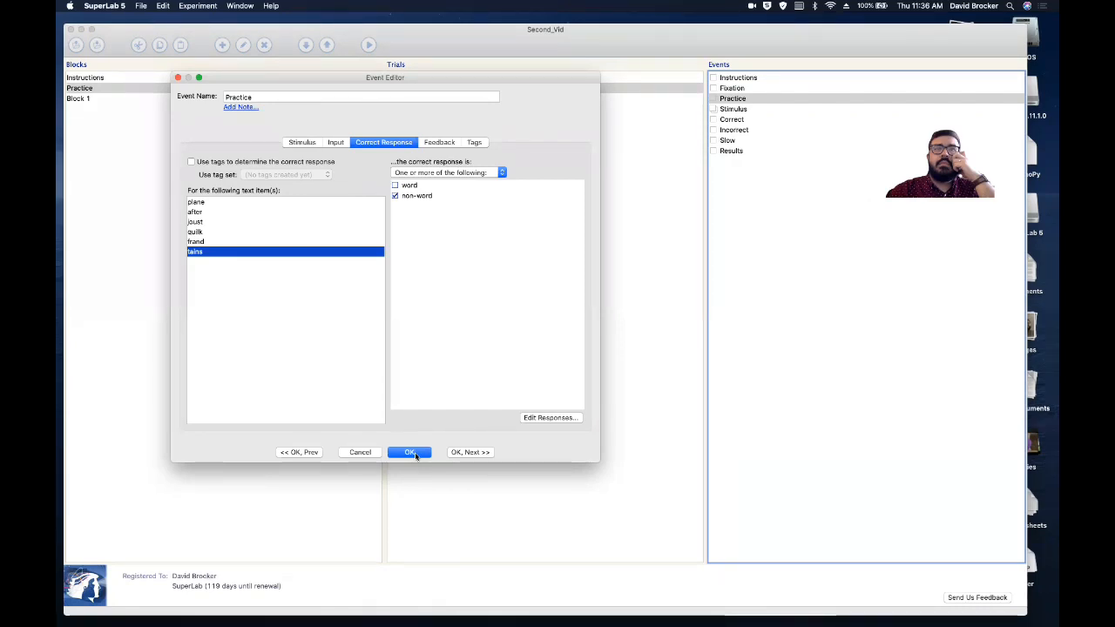
left_click(415, 453)
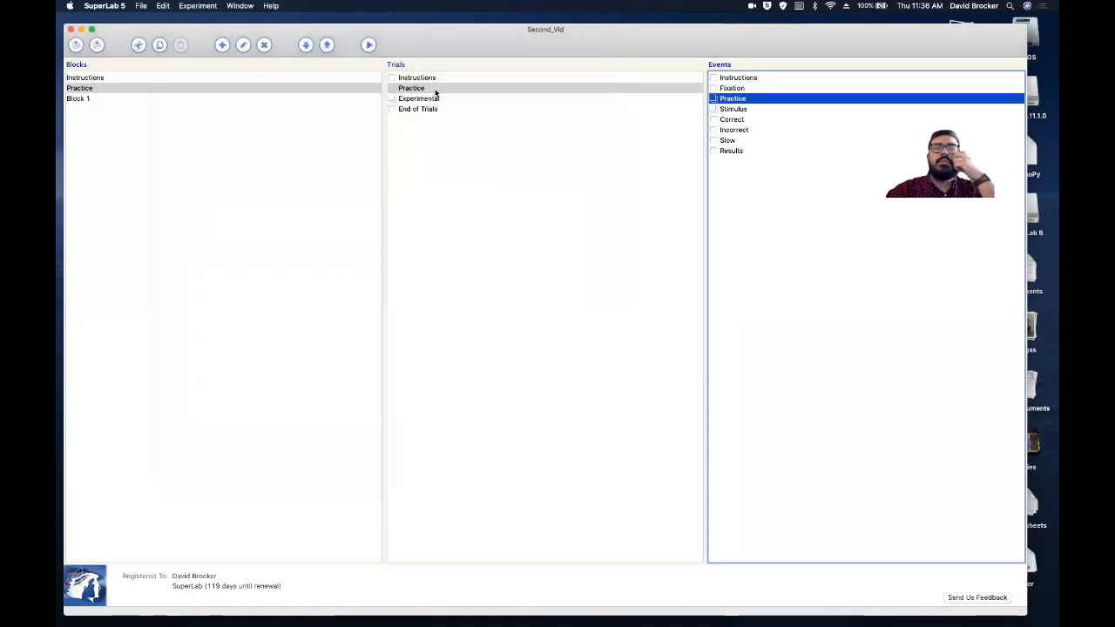
Run only the Practice block of Second_Vid without saving collected data
left_click(355, 88)
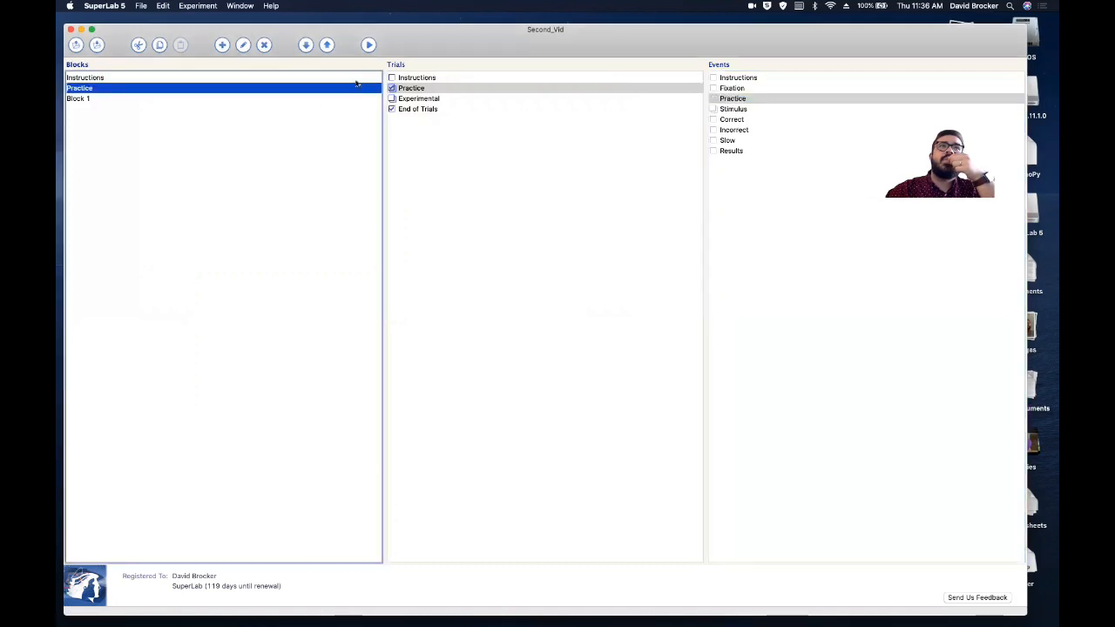
left_click(369, 45)
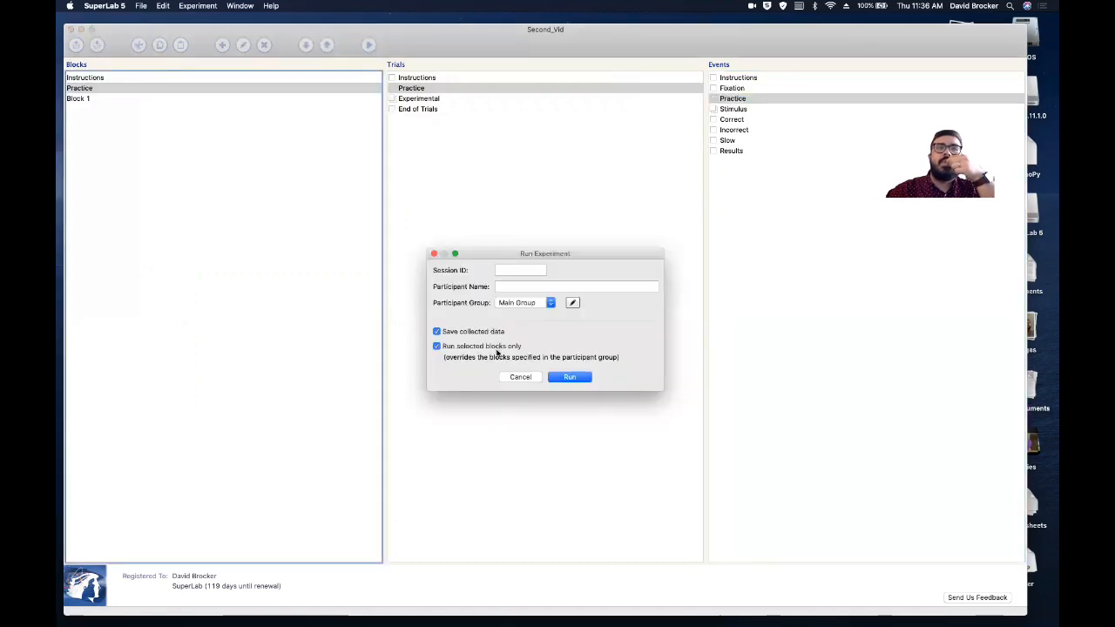
left_click(497, 337)
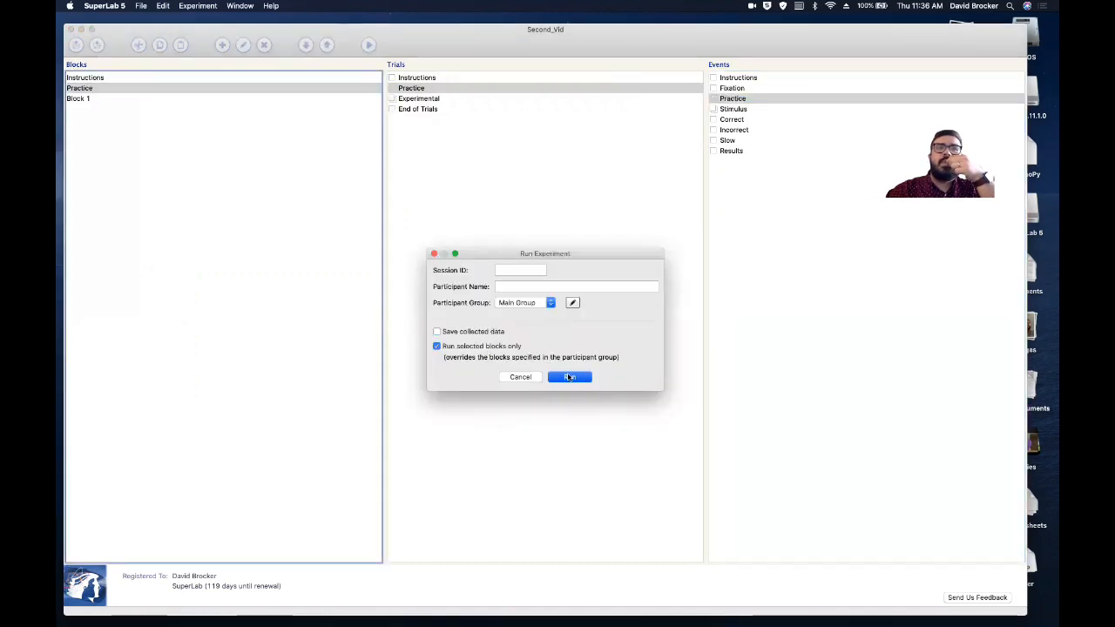
left_click(568, 377)
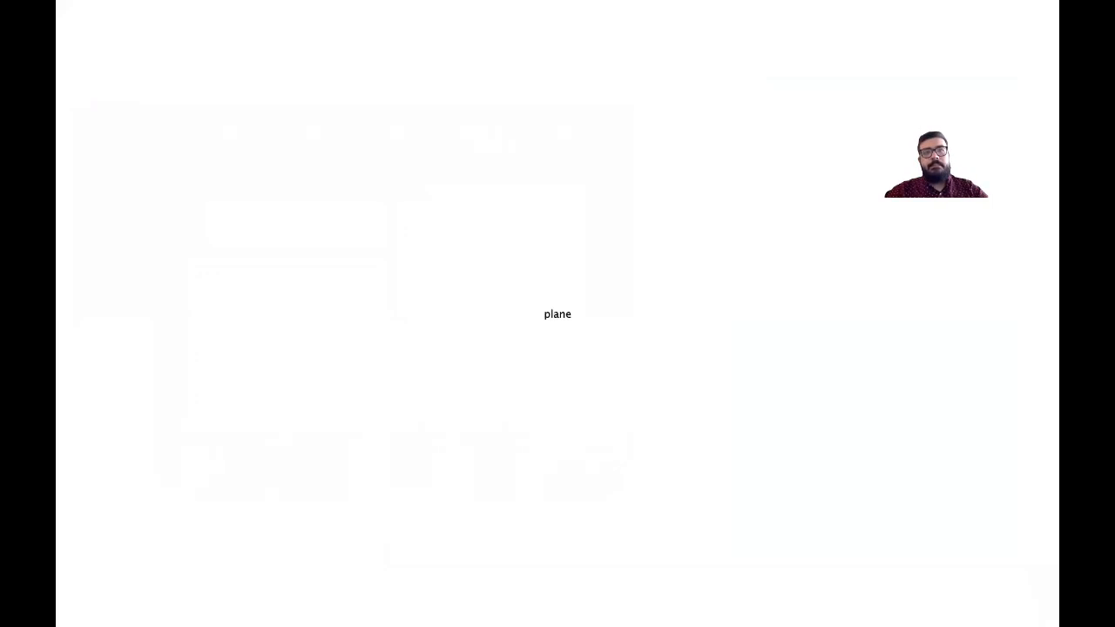
Respond to several practice items as word or non-word to test the feedback, and exit the run
key("f")
key("j")
key("j")
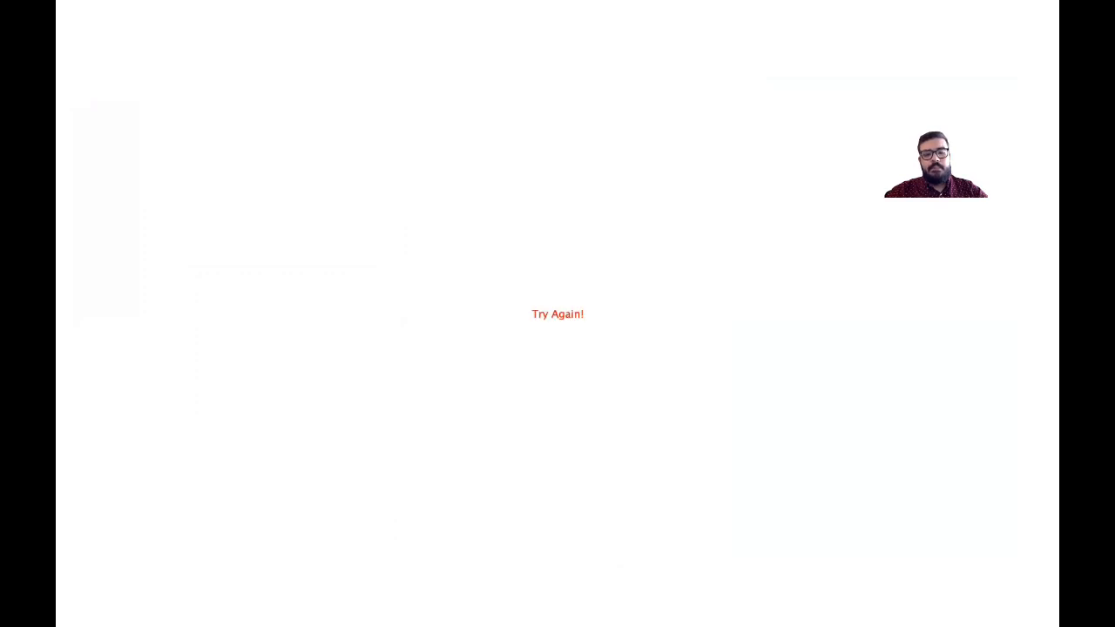
key("f")
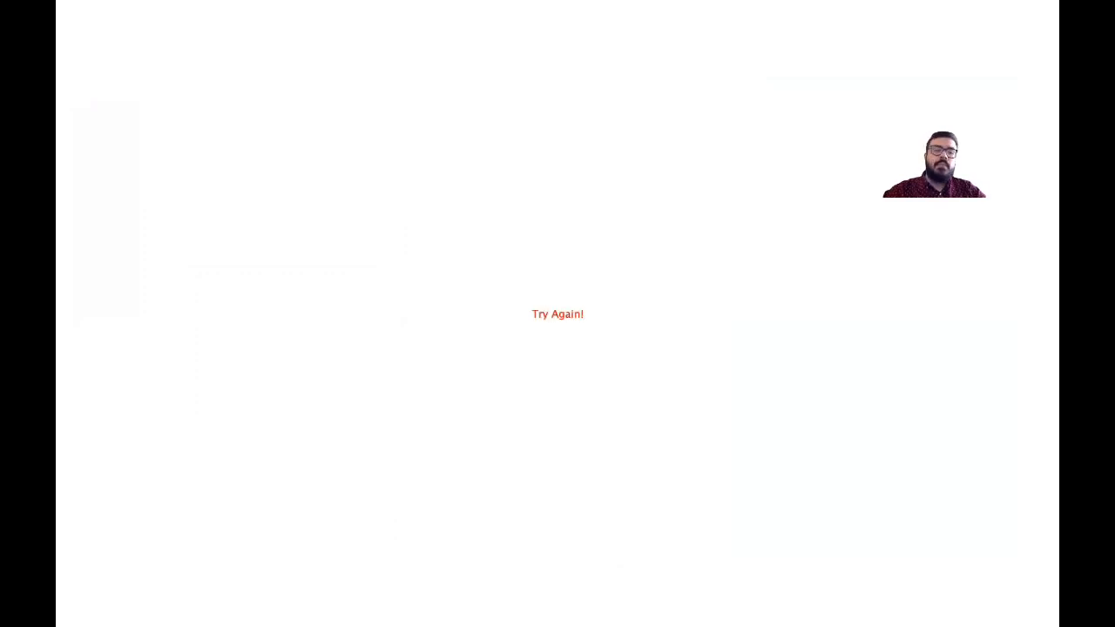
key("Escape")
left_click(591, 200)
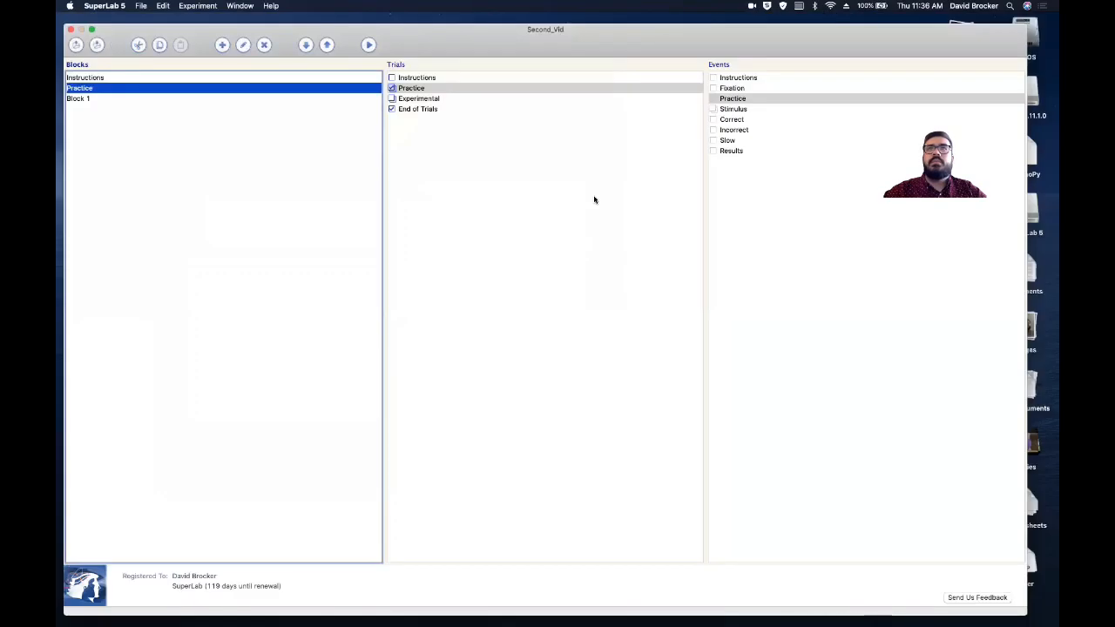
Turn off the Practice event's feedback for both the correct and not correct response conditions
left_click(731, 109)
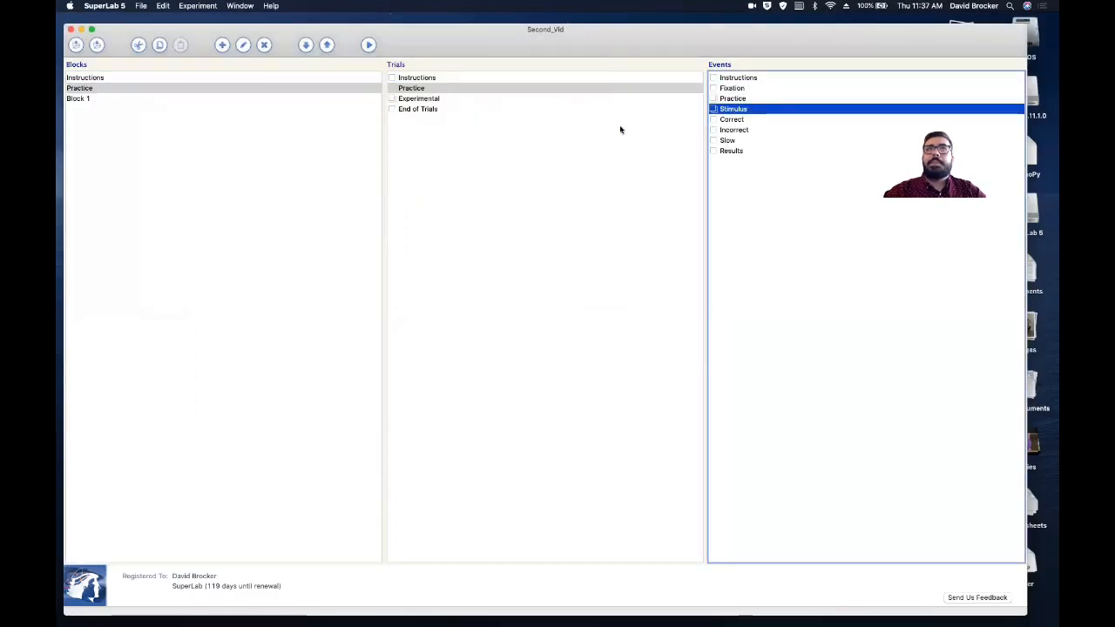
left_click(735, 99)
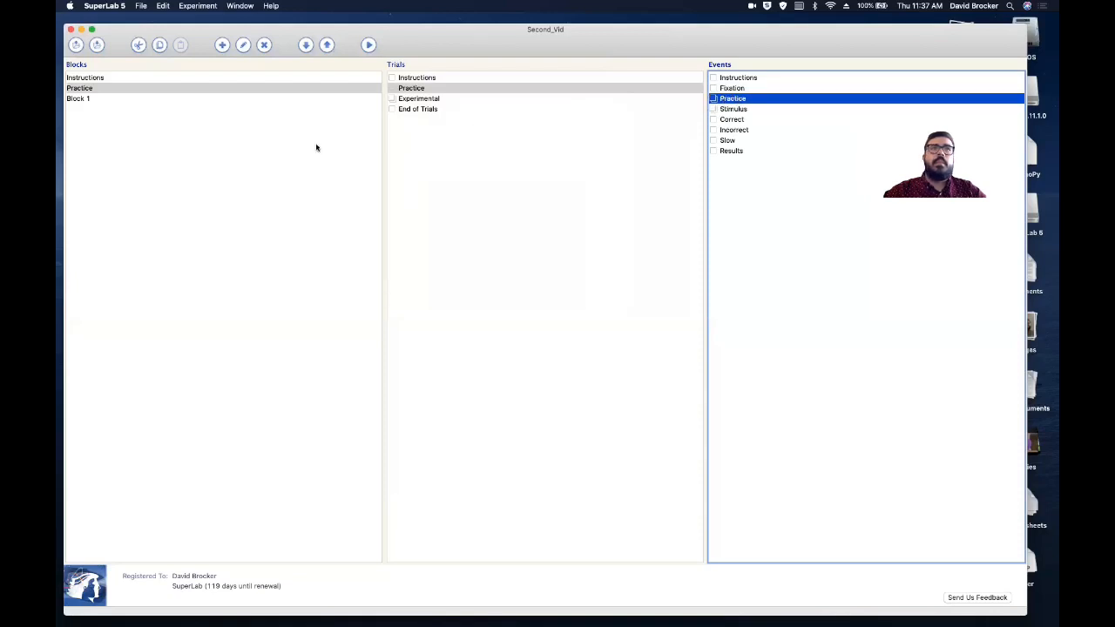
left_click(437, 143)
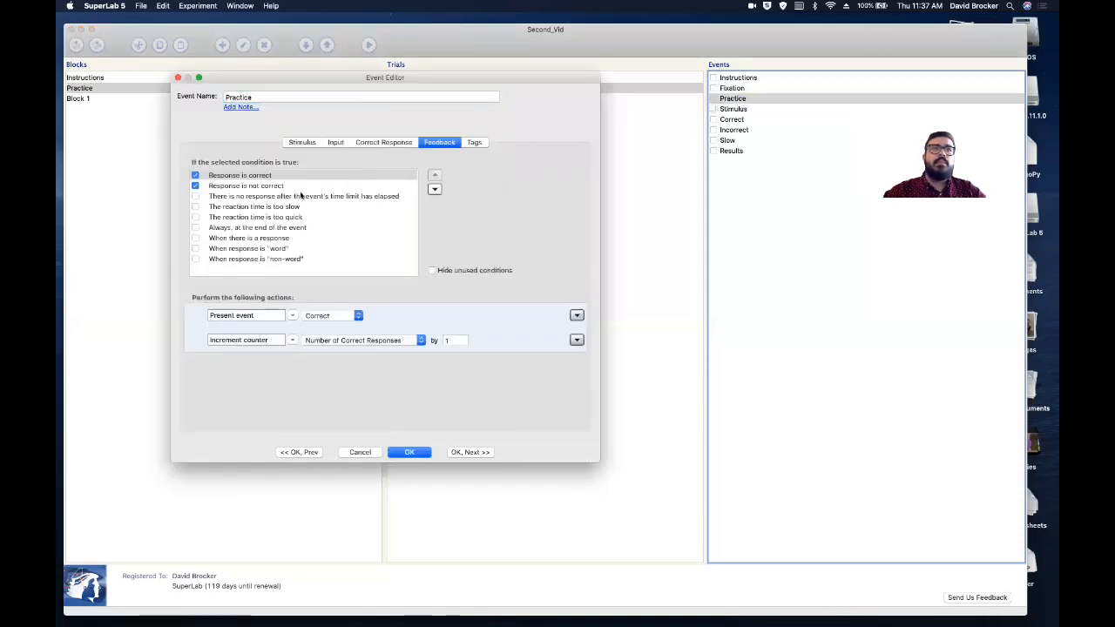
left_click(195, 185)
left_click(195, 175)
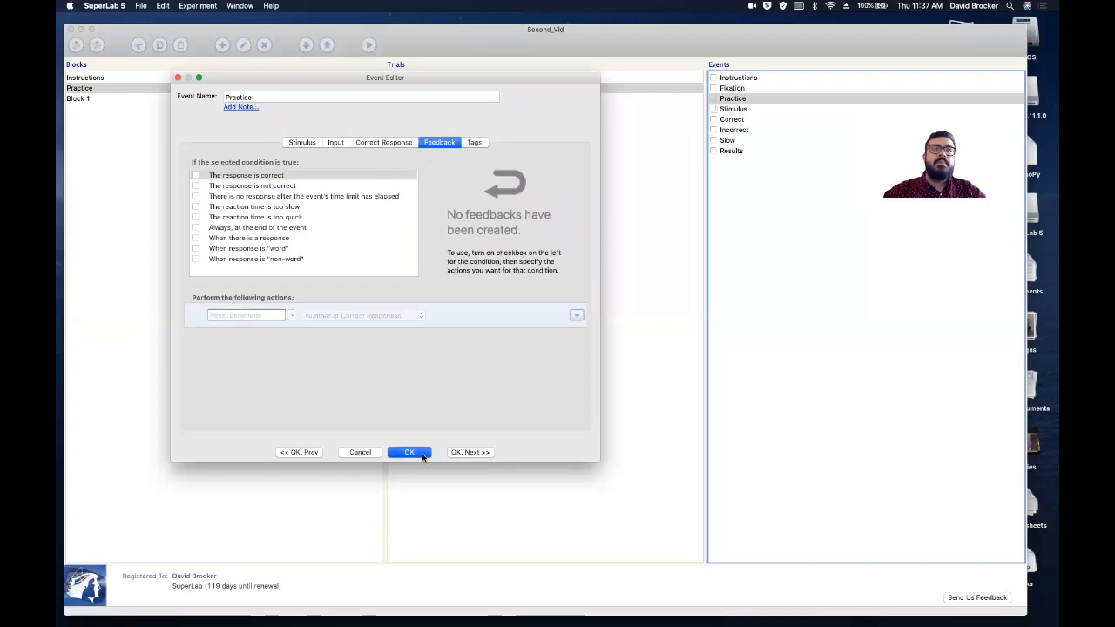
left_click(423, 456)
Rerun only the Practice block to test it without response feedback, and exit the run
left_click(335, 98)
left_click(340, 89)
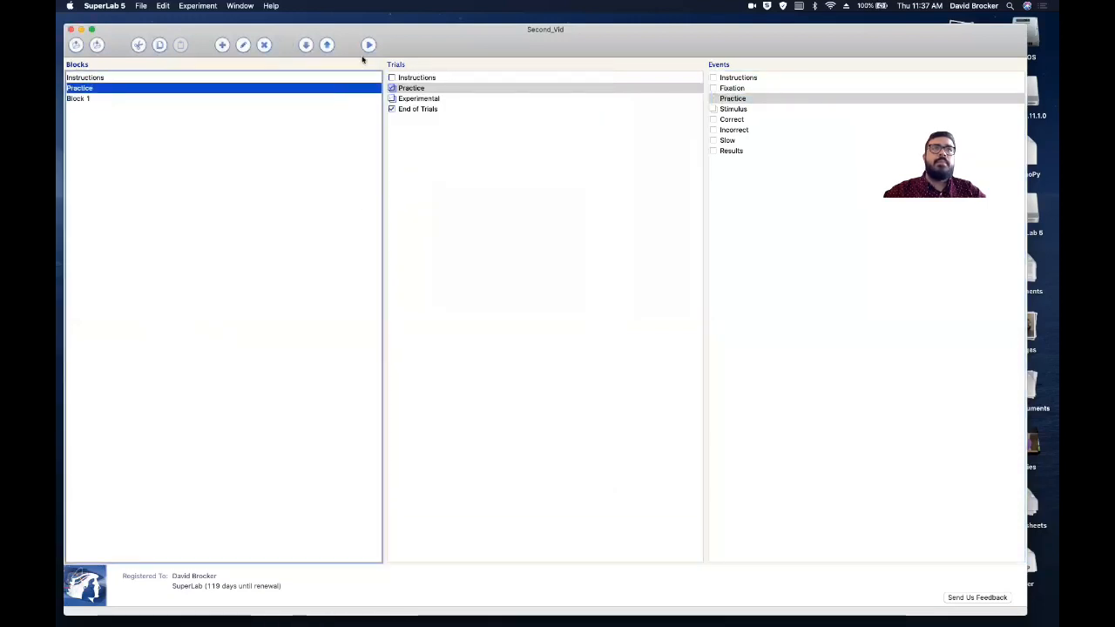
left_click(369, 45)
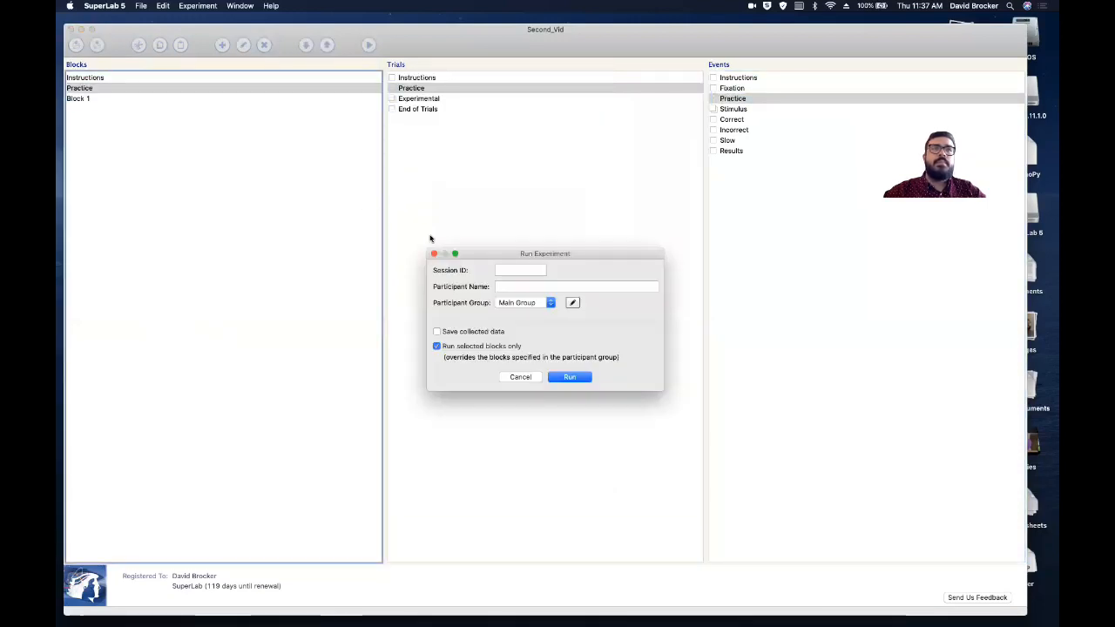
left_click(568, 377)
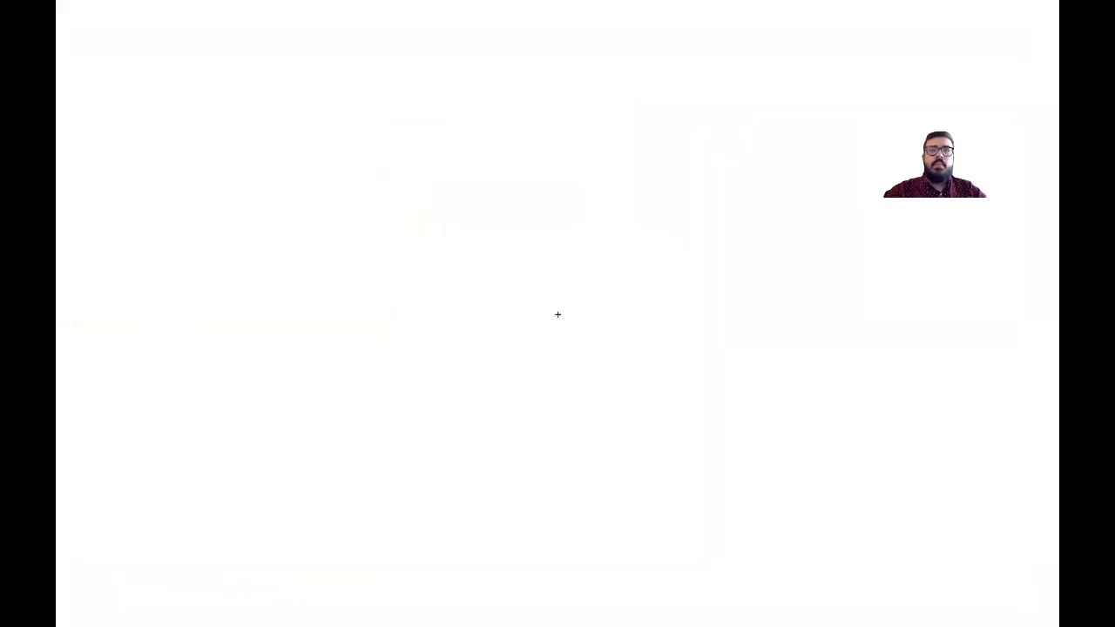
key("Escape")
left_click(585, 201)
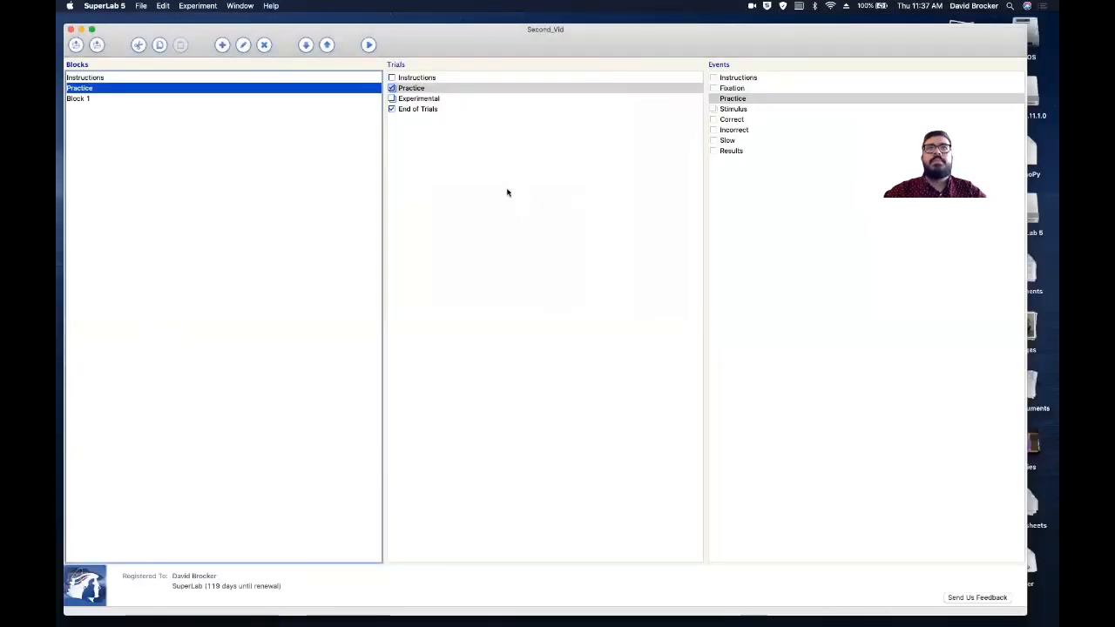
Switch to the First_Vid experiment and check its Stimulus event's feedback and input settings
left_click(202, 7)
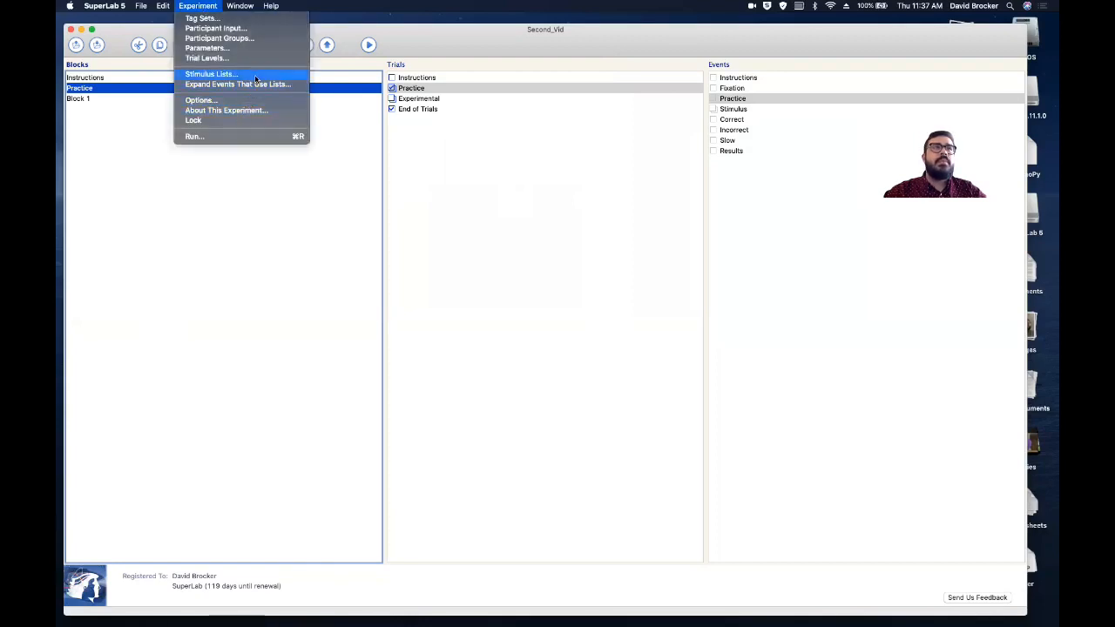
mouse_move(239, 6)
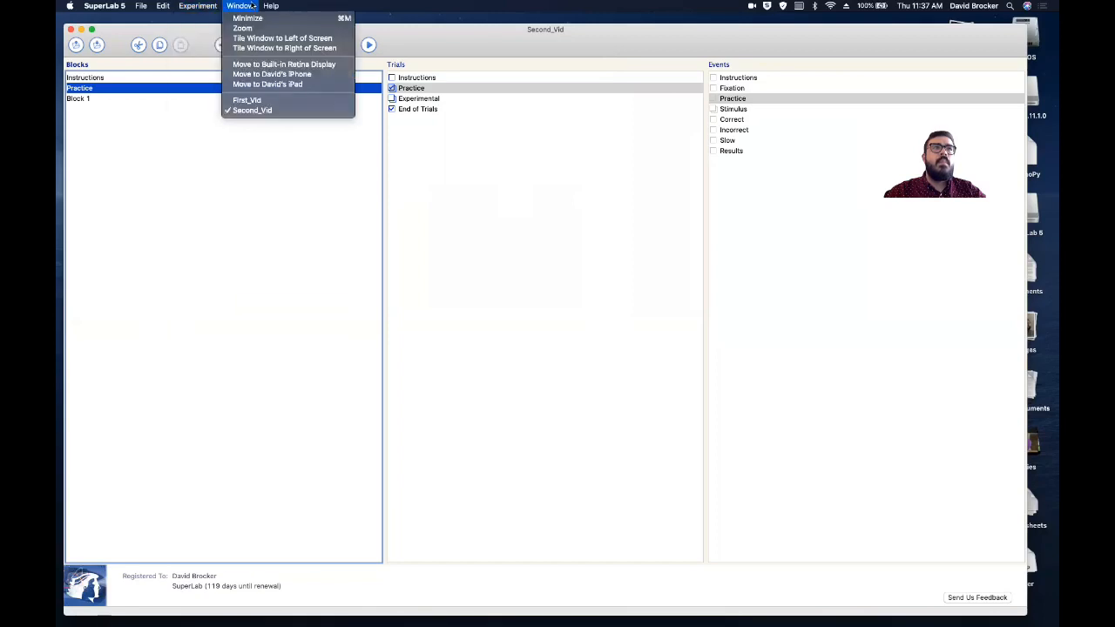
left_click(253, 100)
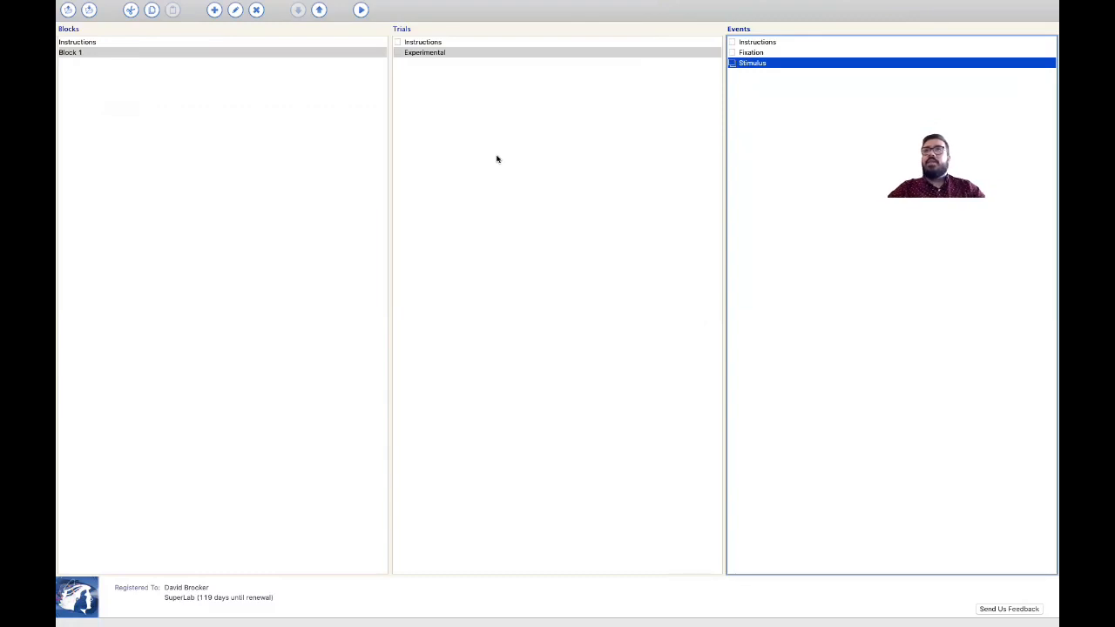
double_click(756, 65)
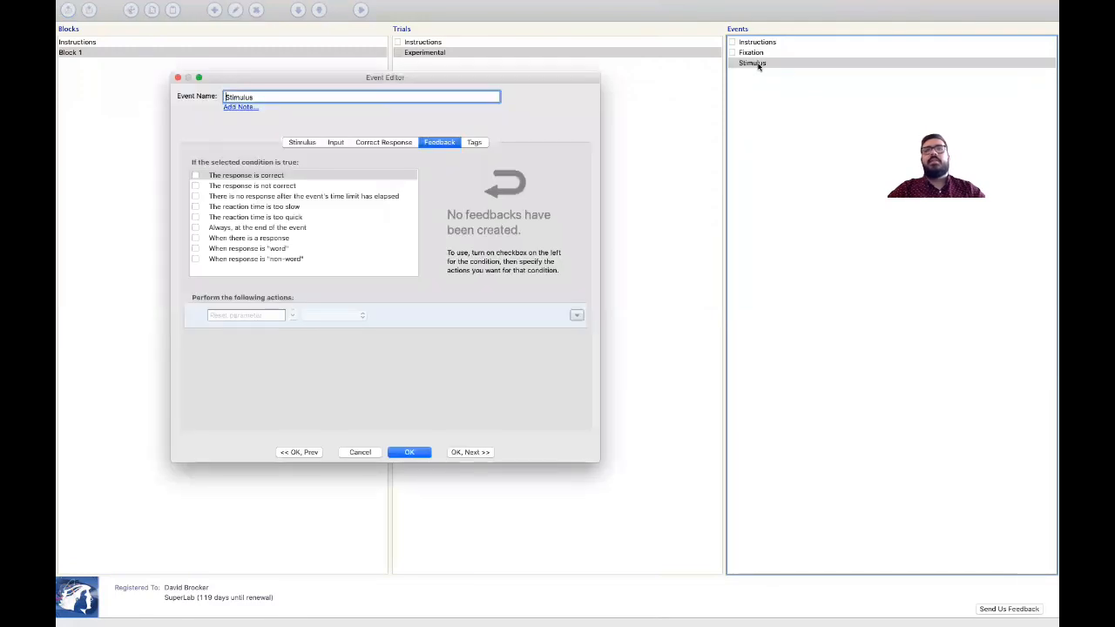
left_click(337, 143)
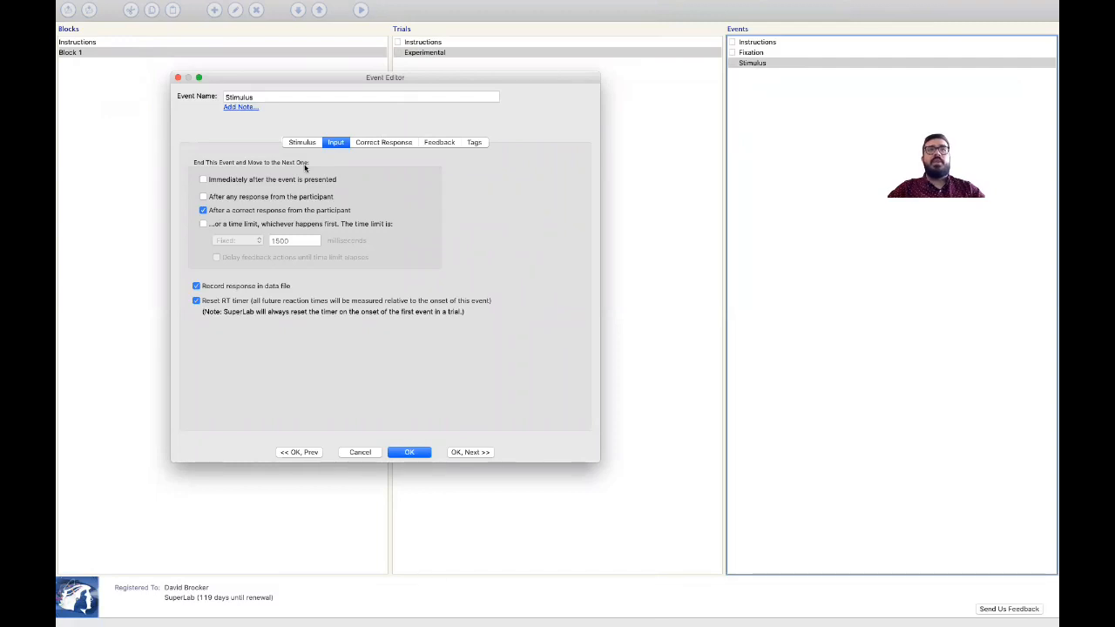
Check the correct response of sample word and non-word items in the Stimulus event, and recheck its input settings
left_click(359, 143)
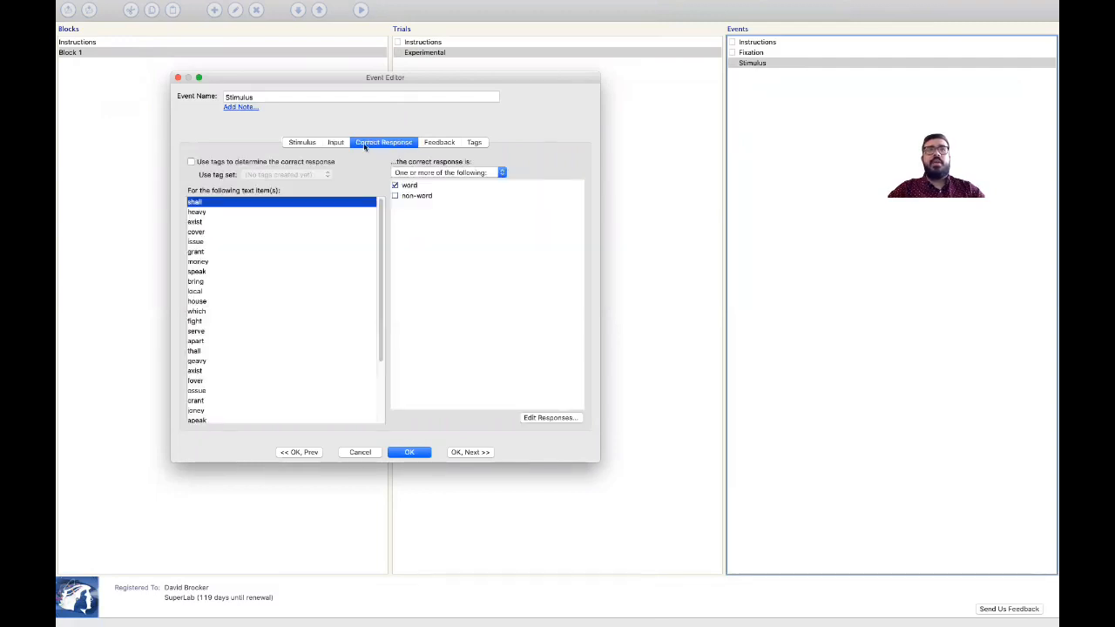
left_click(266, 224)
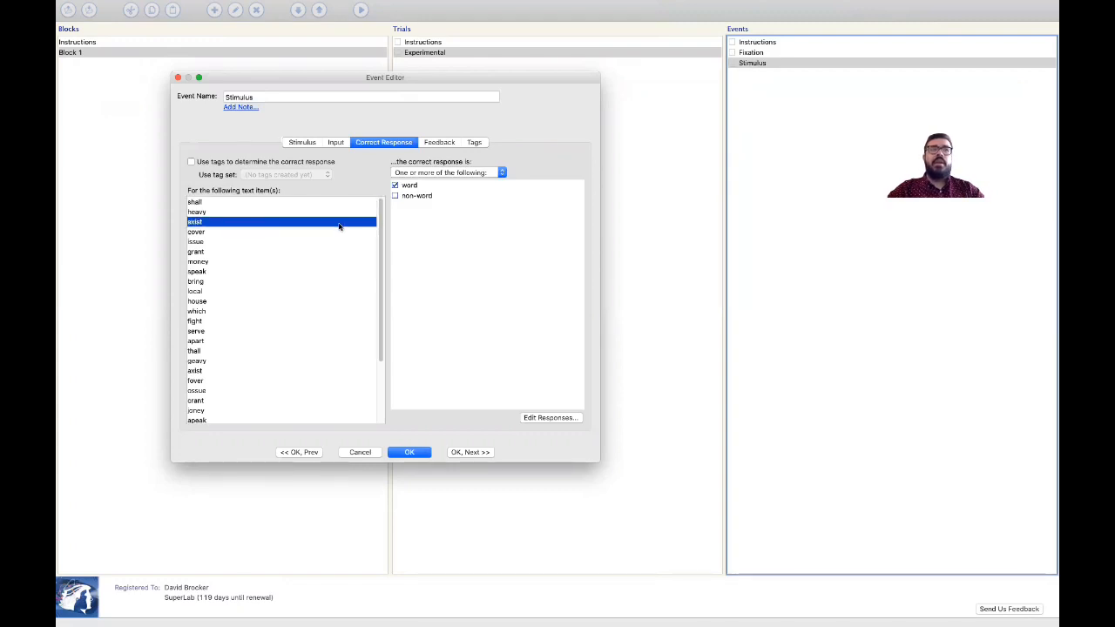
scroll(303, 244, "down", 3)
left_click(279, 330)
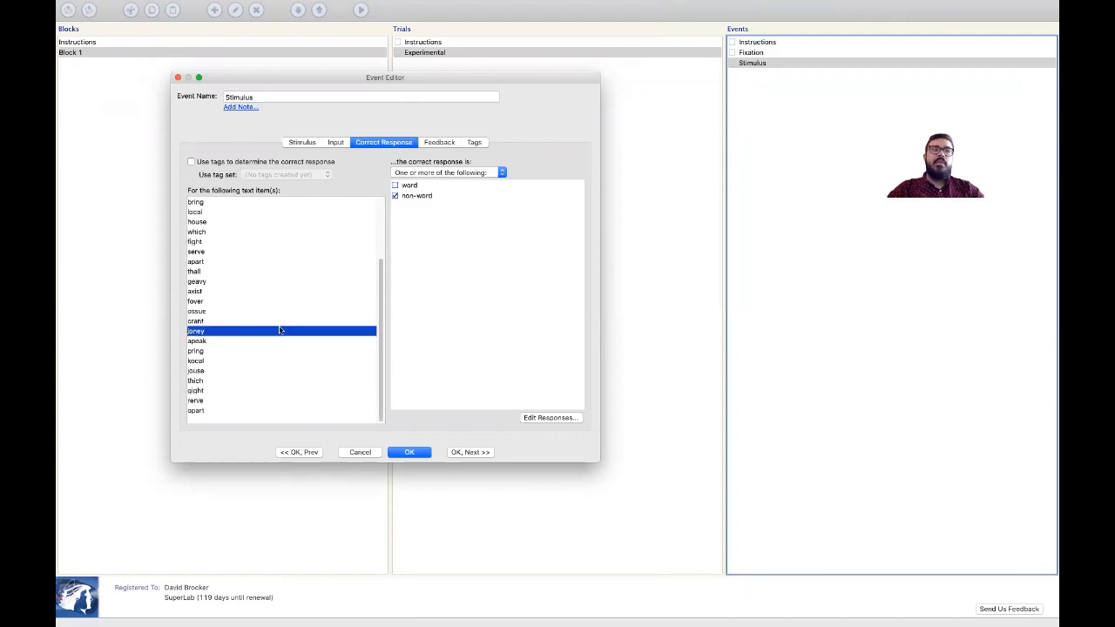
left_click(236, 321)
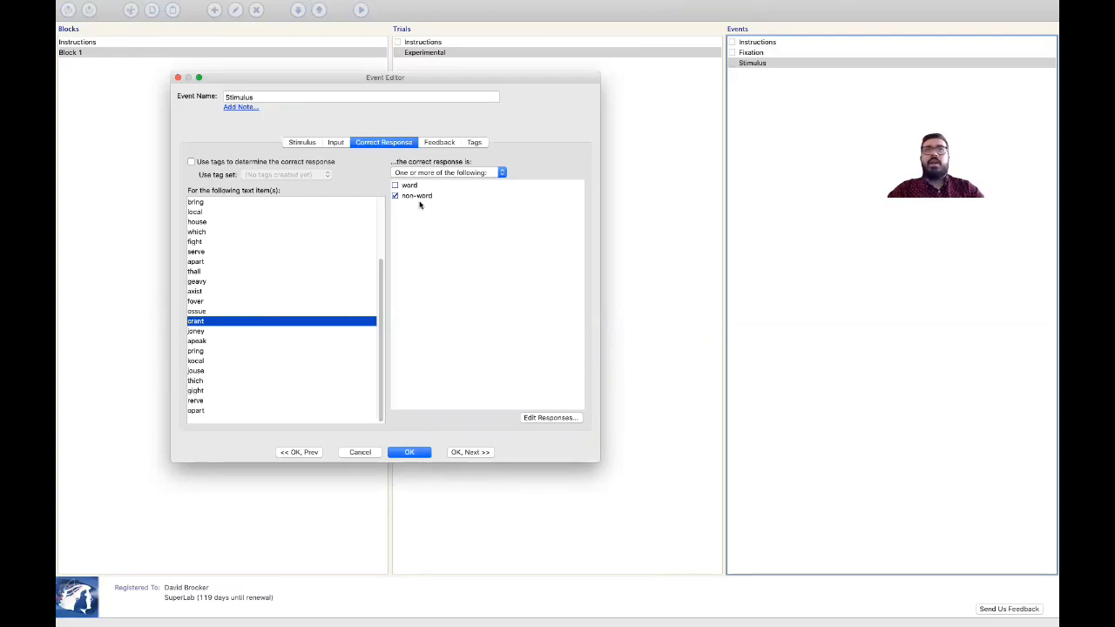
left_click(337, 144)
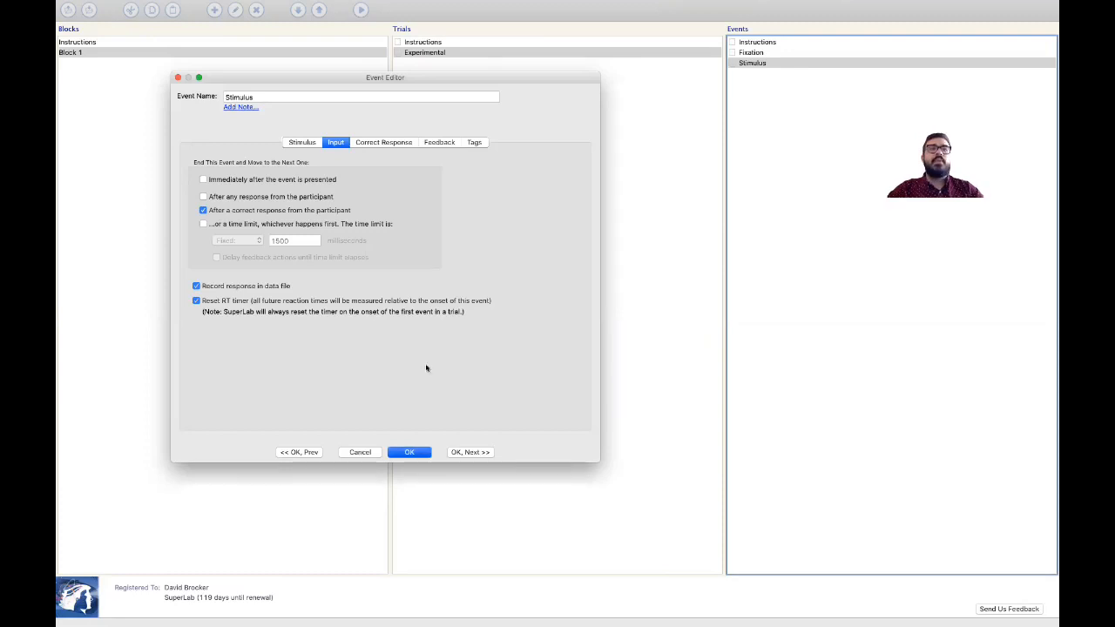
key("Return")
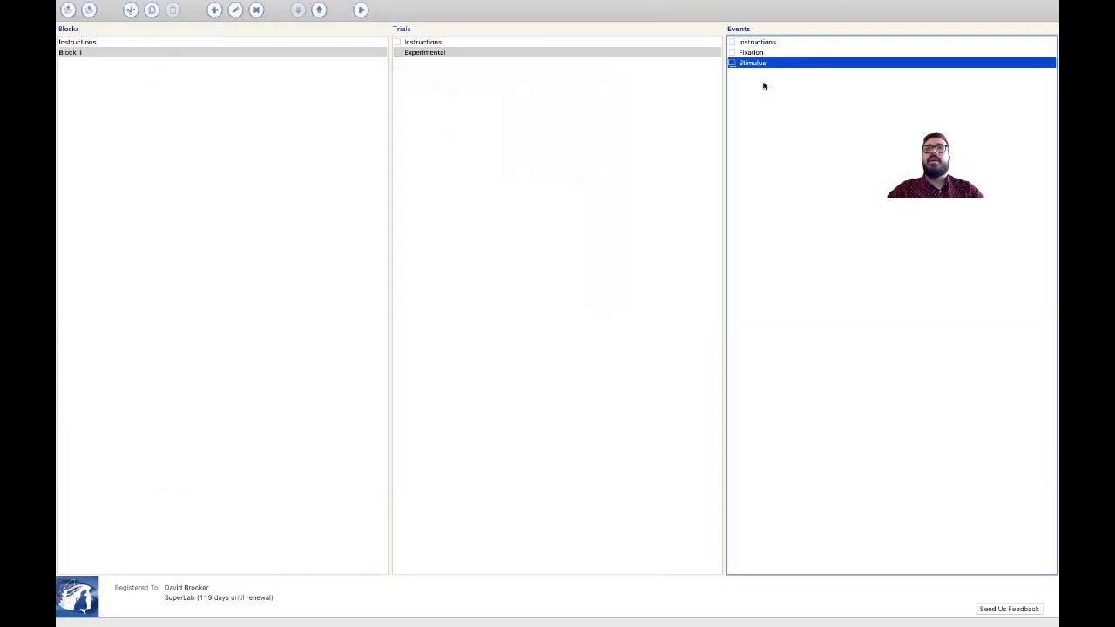
Add a new event named Correct to First_Vid, keeping the default settings
left_click(764, 85)
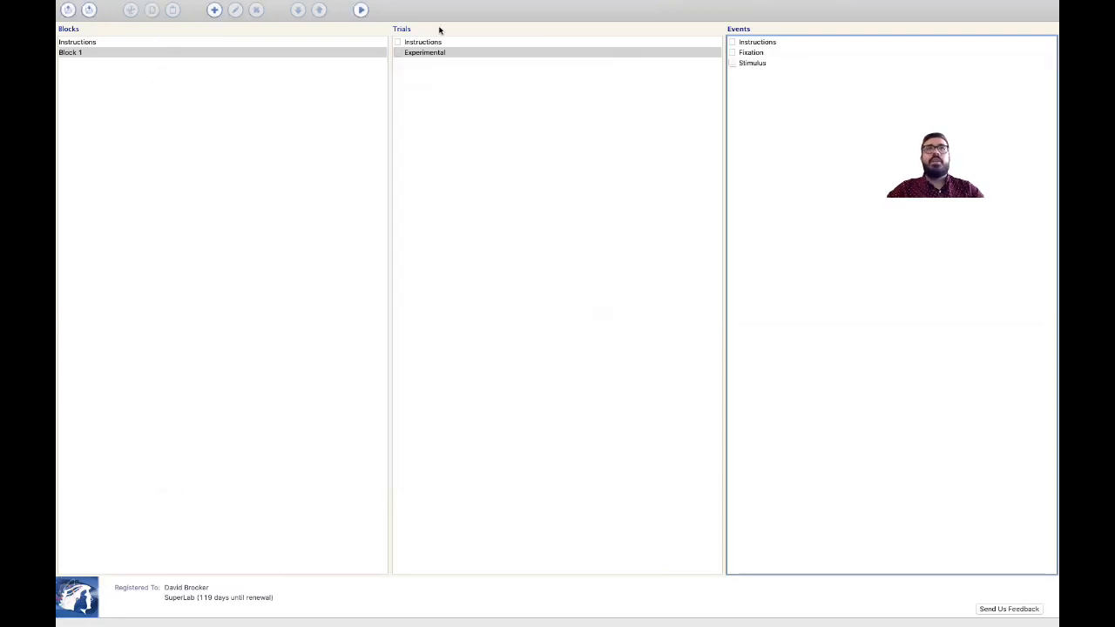
left_click(215, 10)
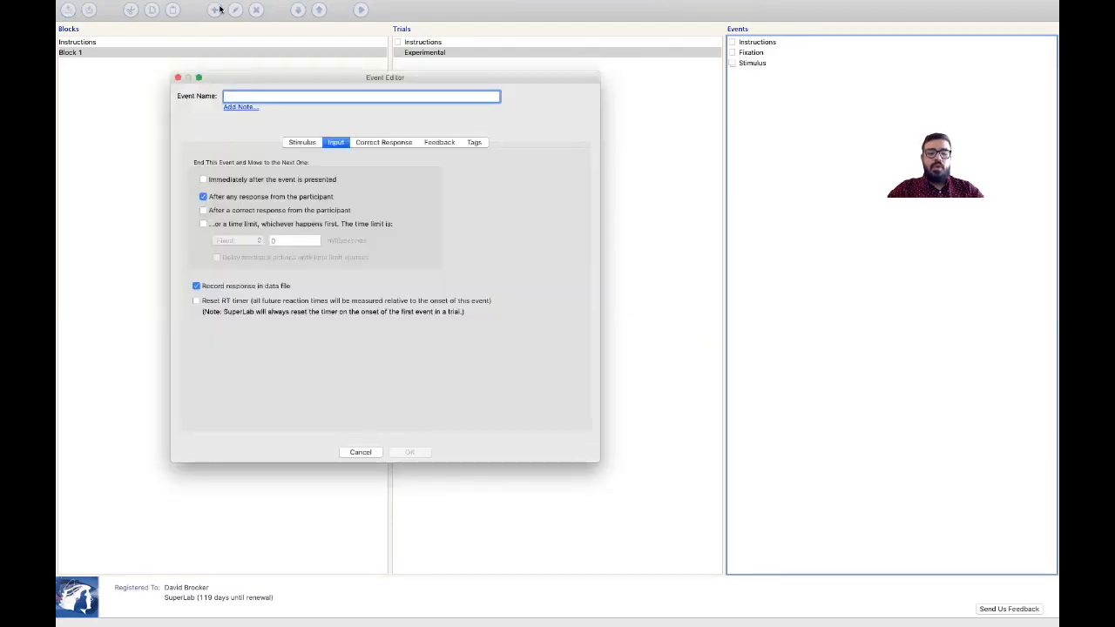
type("cc")
key("BackSpace")
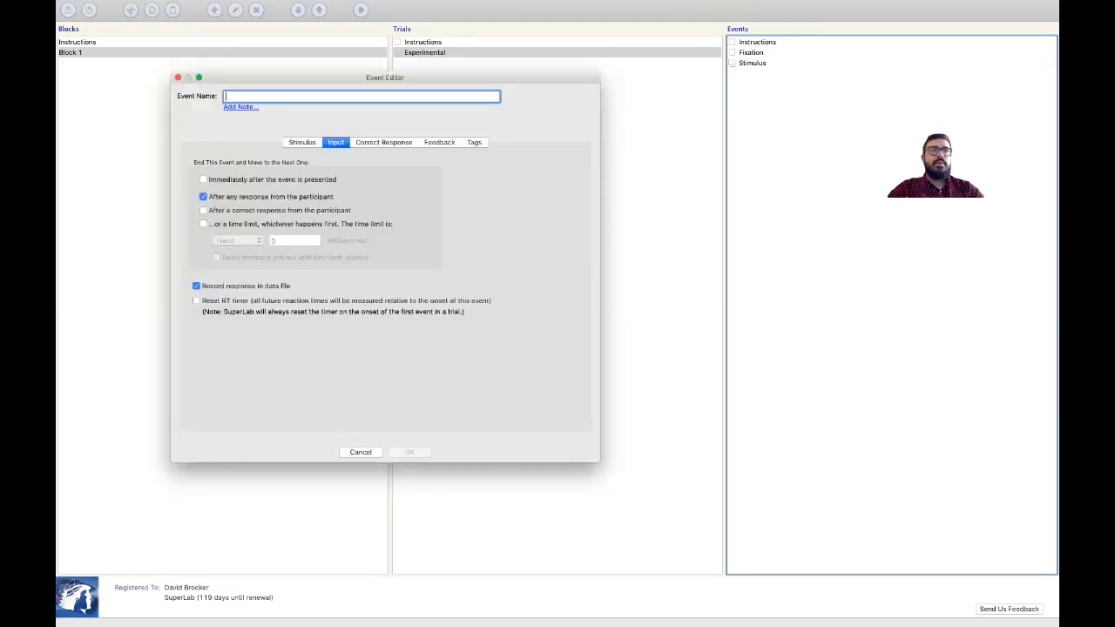
type("Correct")
key("Return")
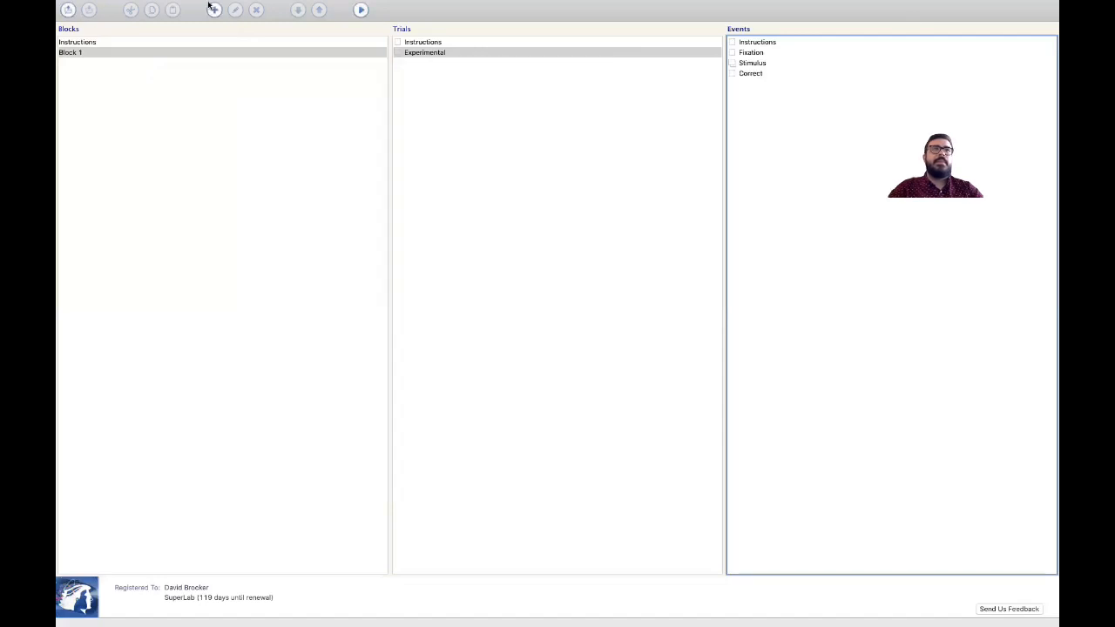
Add another new event named Incorrect, keeping the default settings
left_click(198, 6)
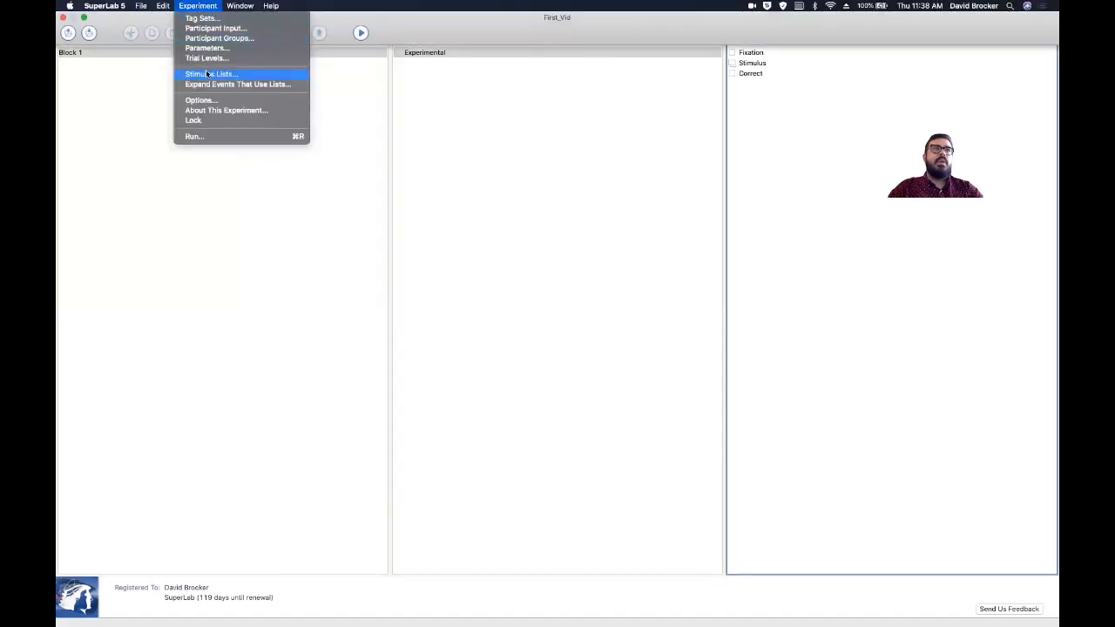
mouse_move(163, 6)
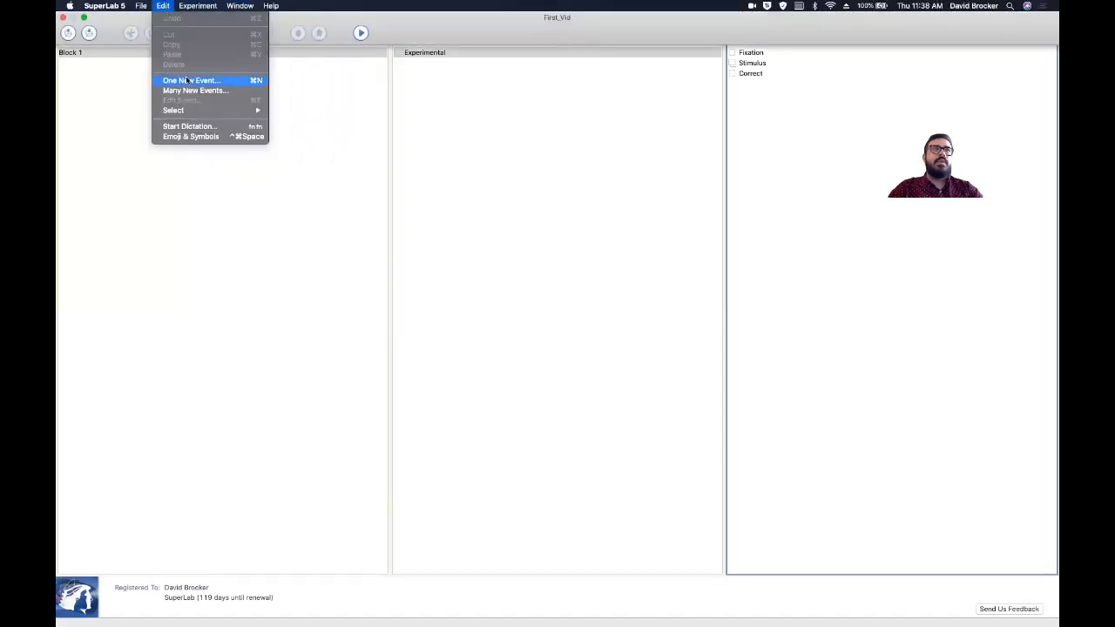
left_click(187, 80)
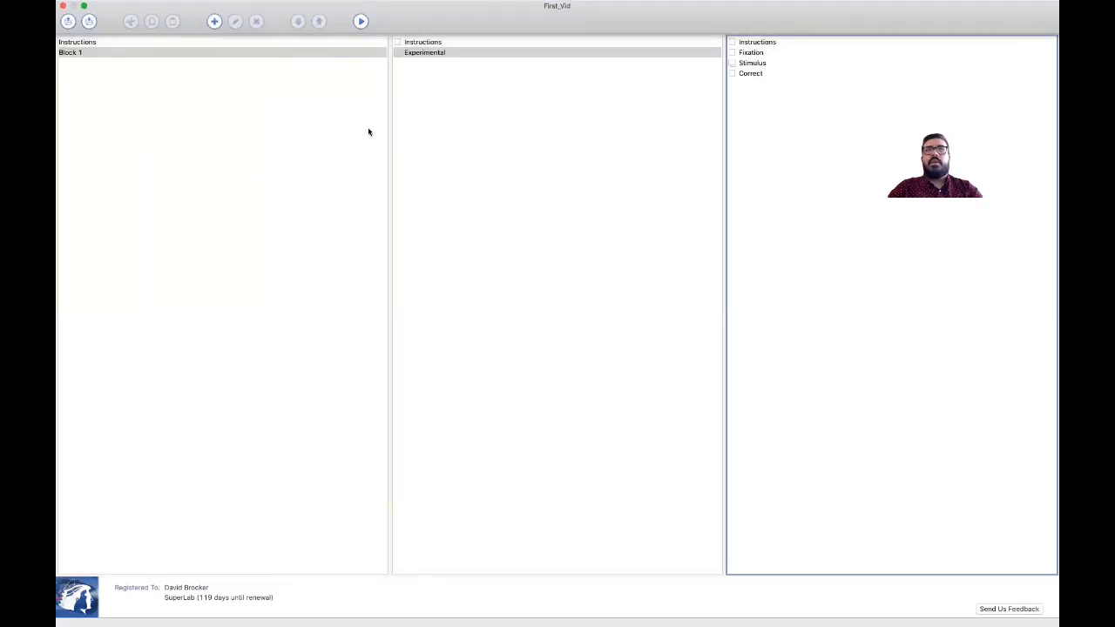
type("Incorre")
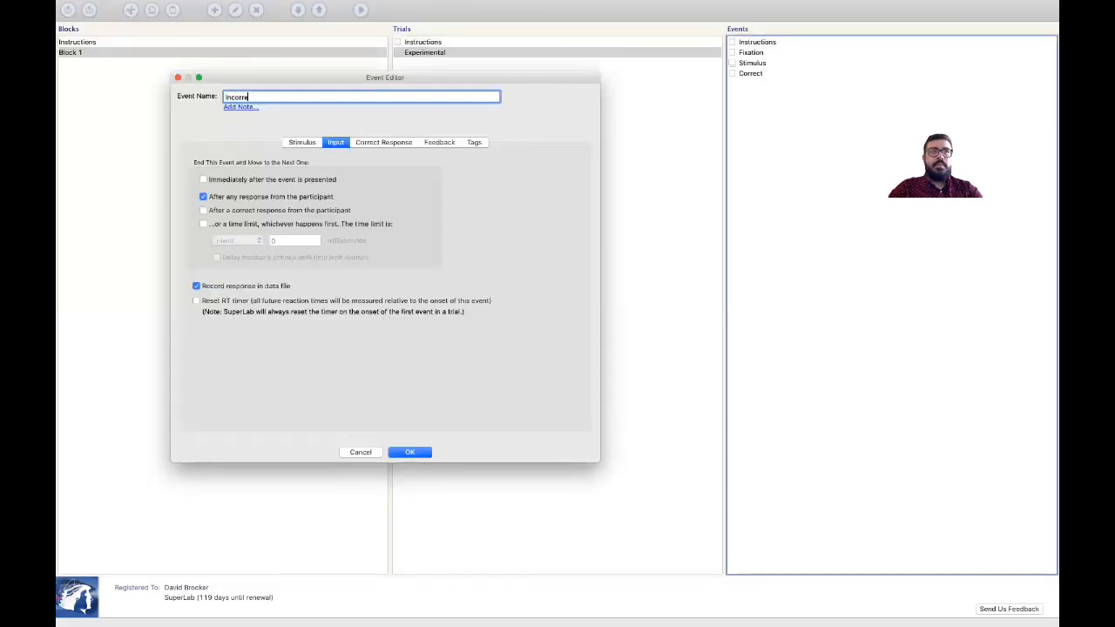
type("ct")
key("Return")
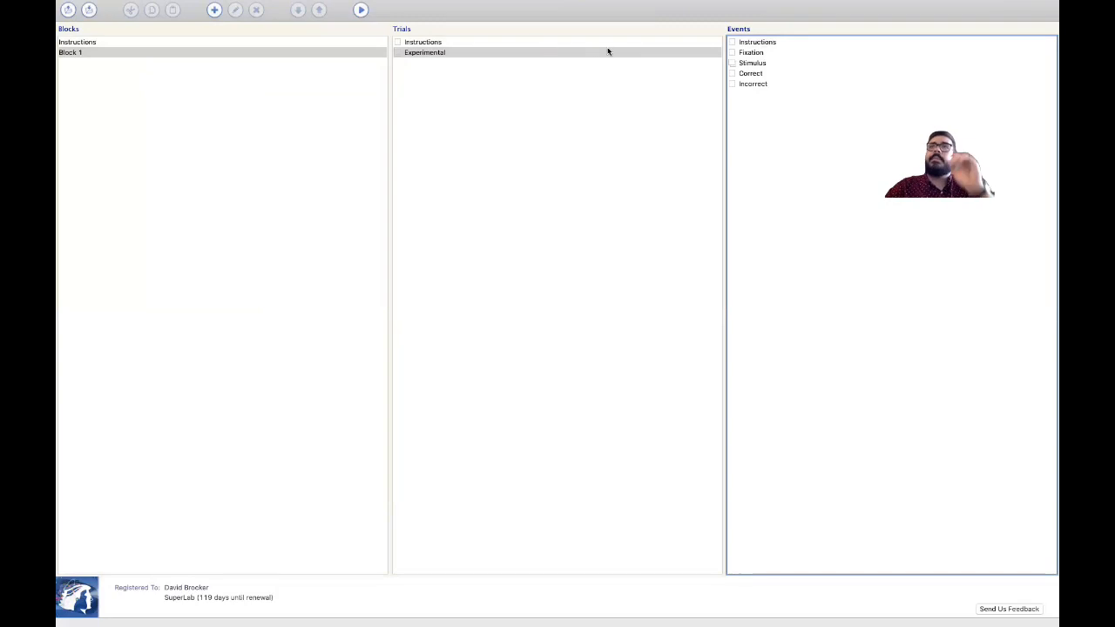
Open the Instructions event and preview how its stimulus text is presented on screen
left_click(611, 52)
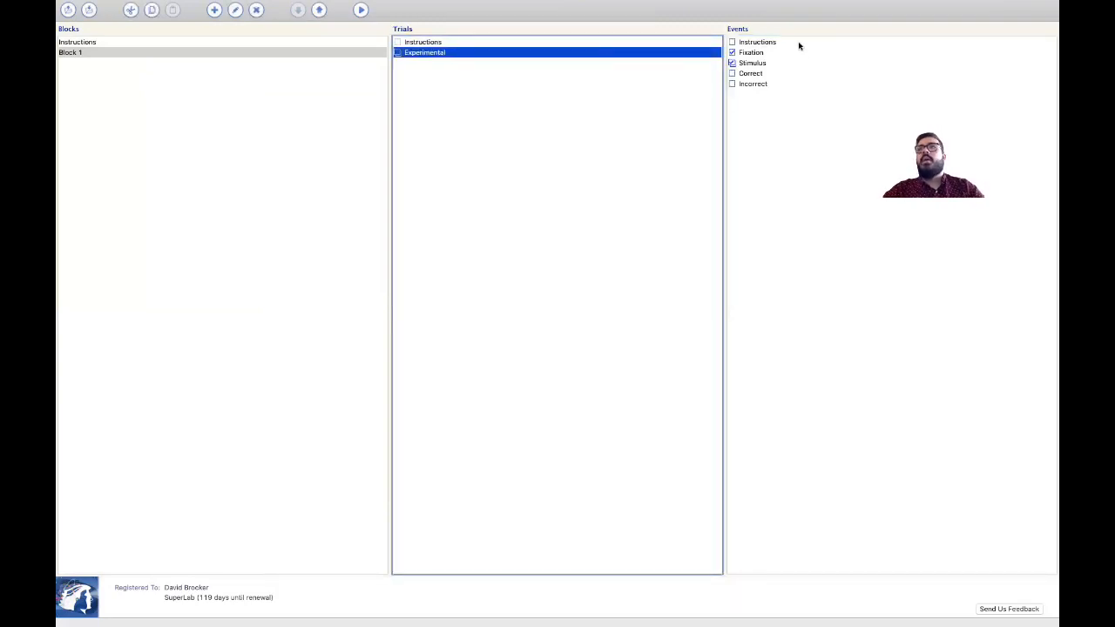
left_click(772, 42)
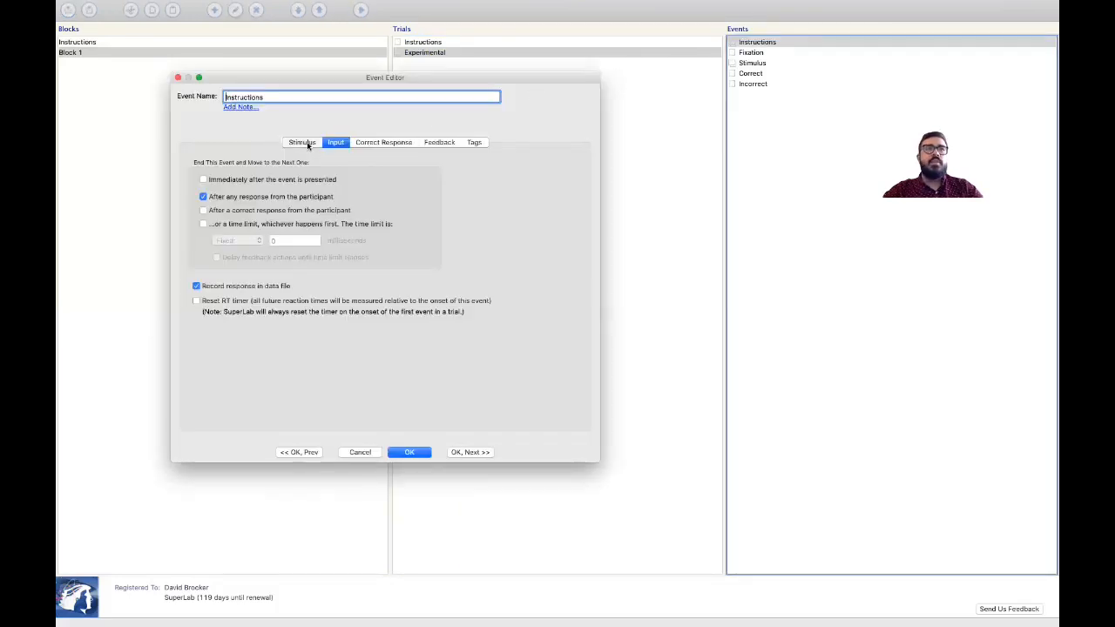
left_click(302, 143)
left_click(562, 258)
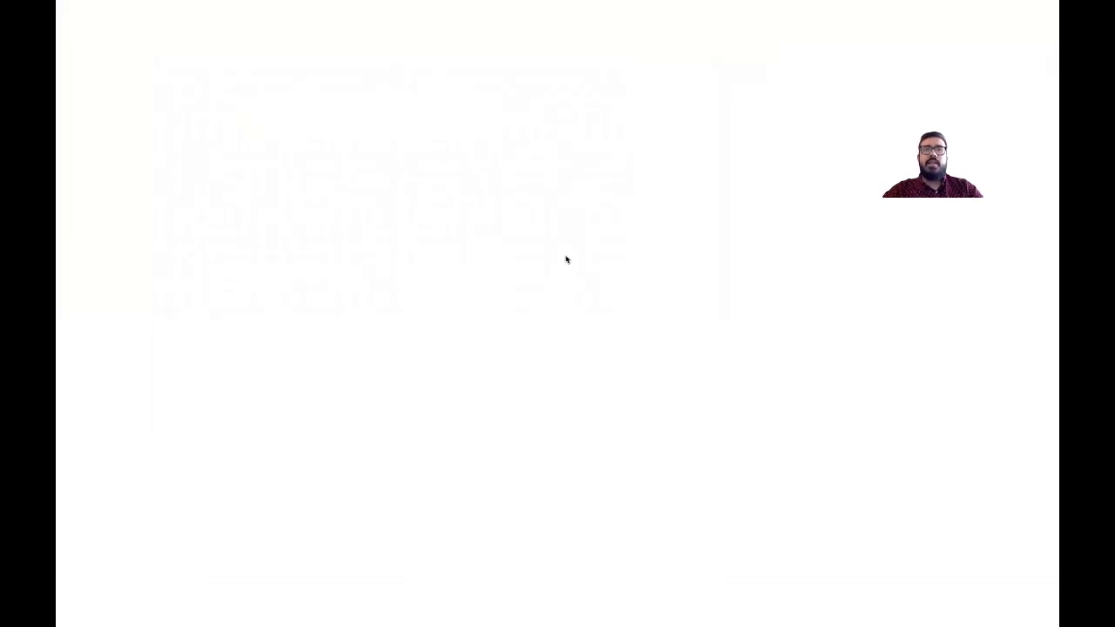
key("Escape")
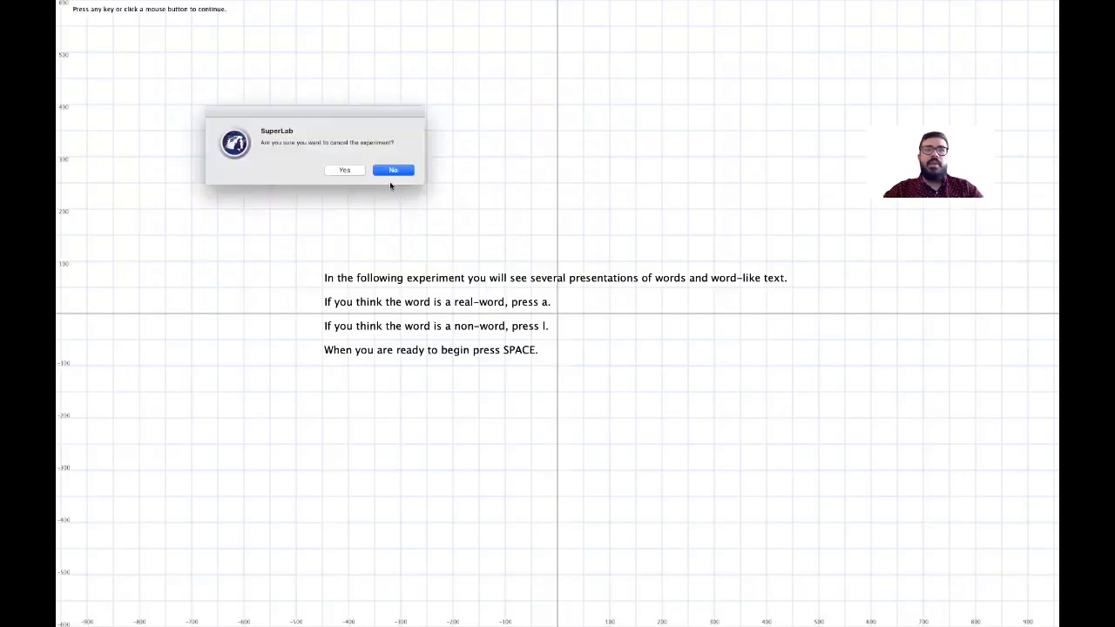
left_click(352, 169)
Set the Instructions text to wrap at a specified maximum width of 500 and preview the layout
left_click(567, 244)
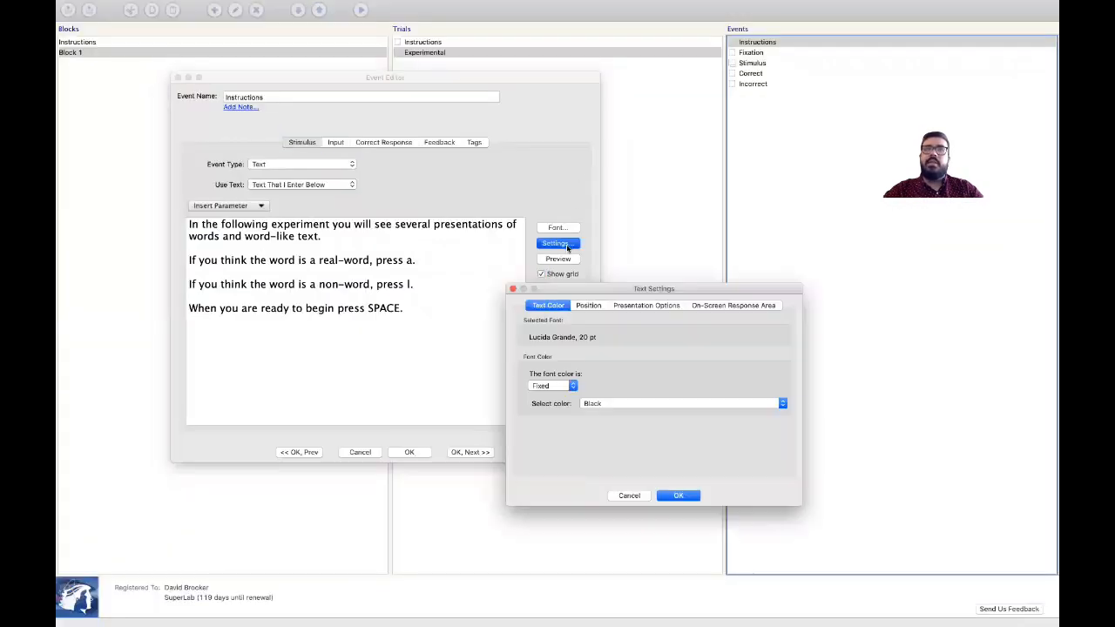
left_click(588, 305)
left_click(719, 382)
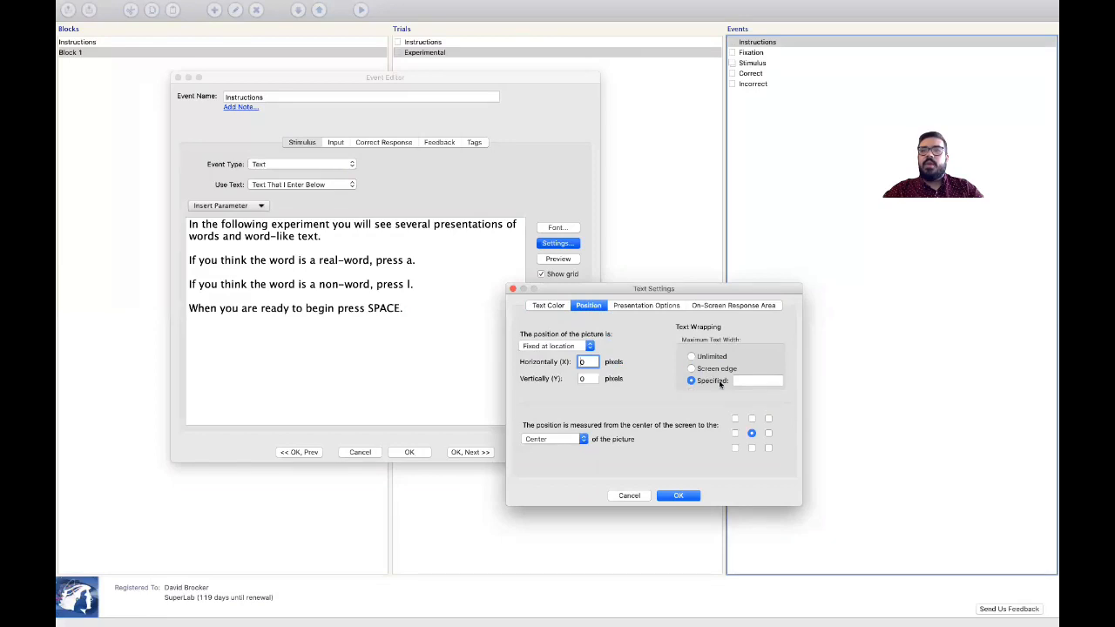
left_click(739, 380)
type("8")
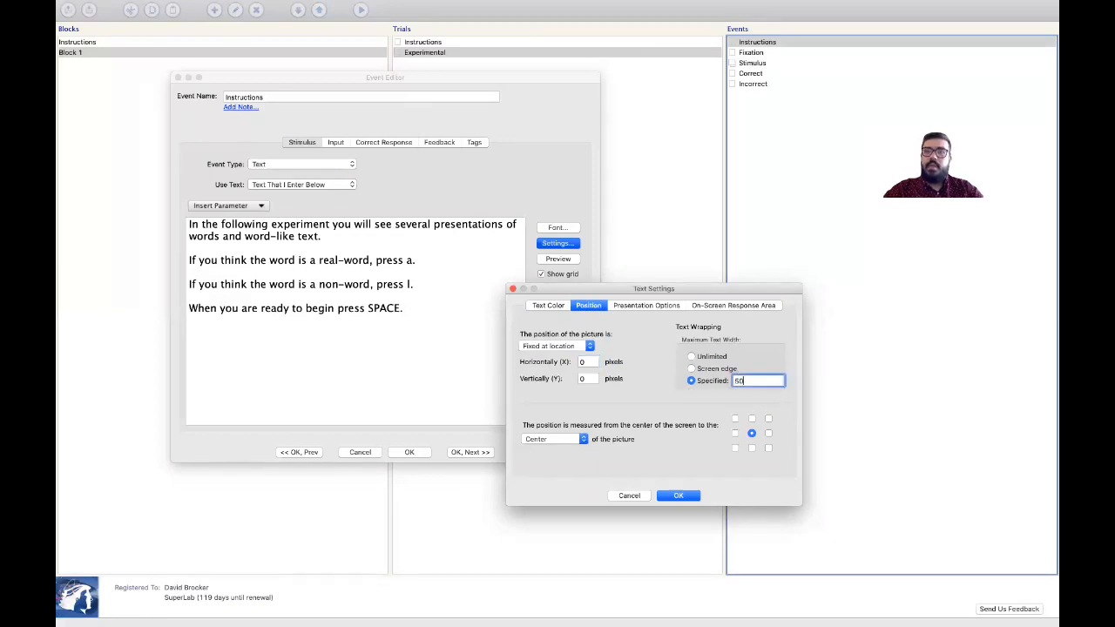
left_click(682, 495)
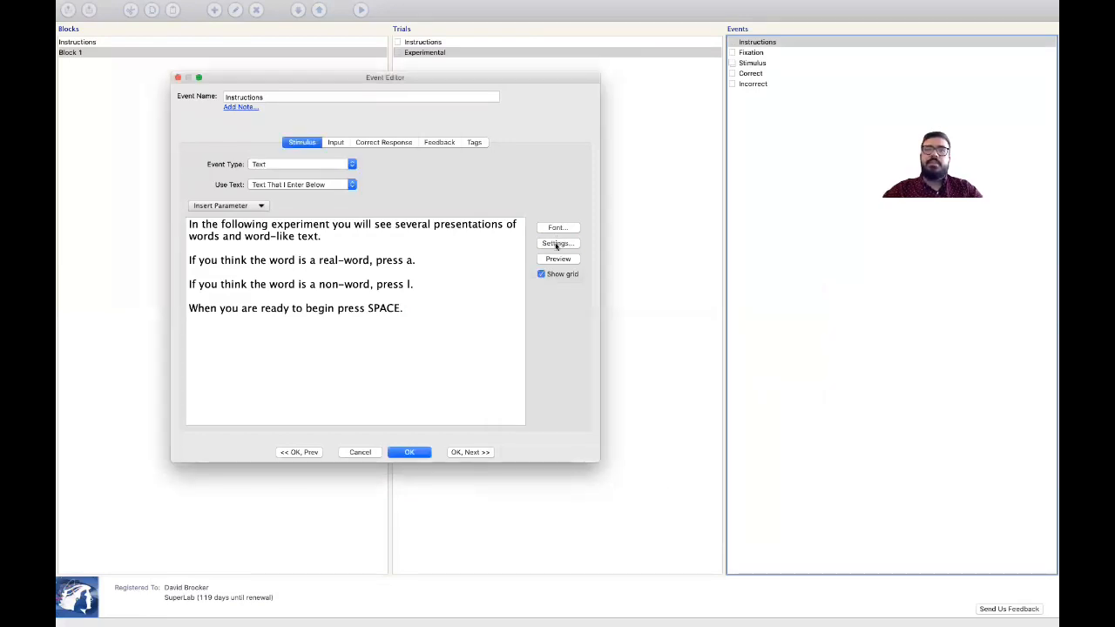
left_click(558, 258)
key("Escape")
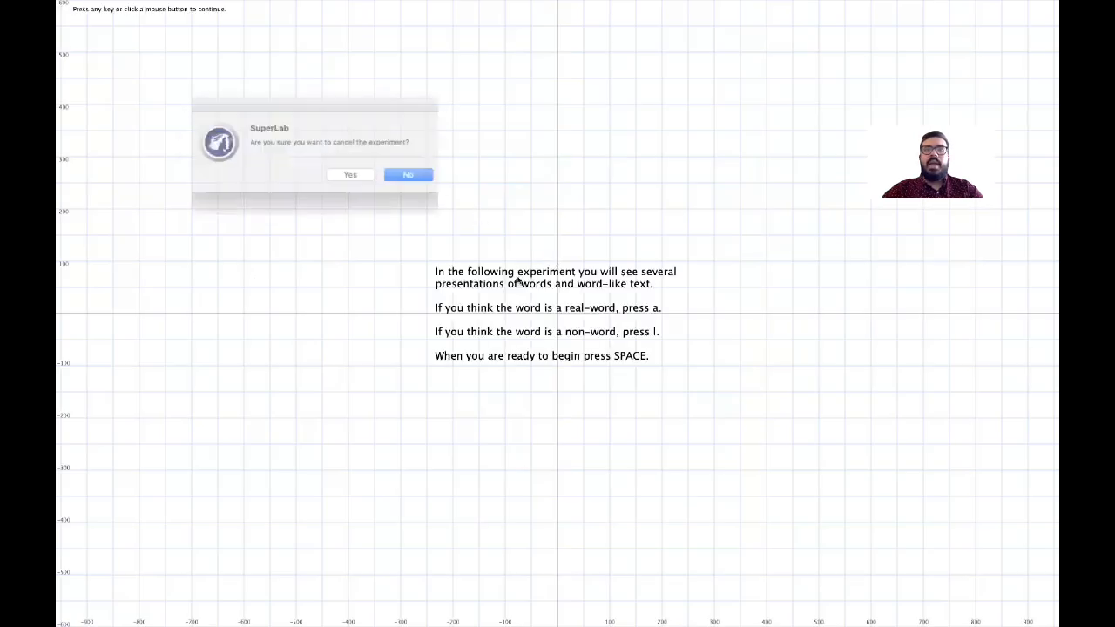
left_click(352, 173)
left_click(352, 173)
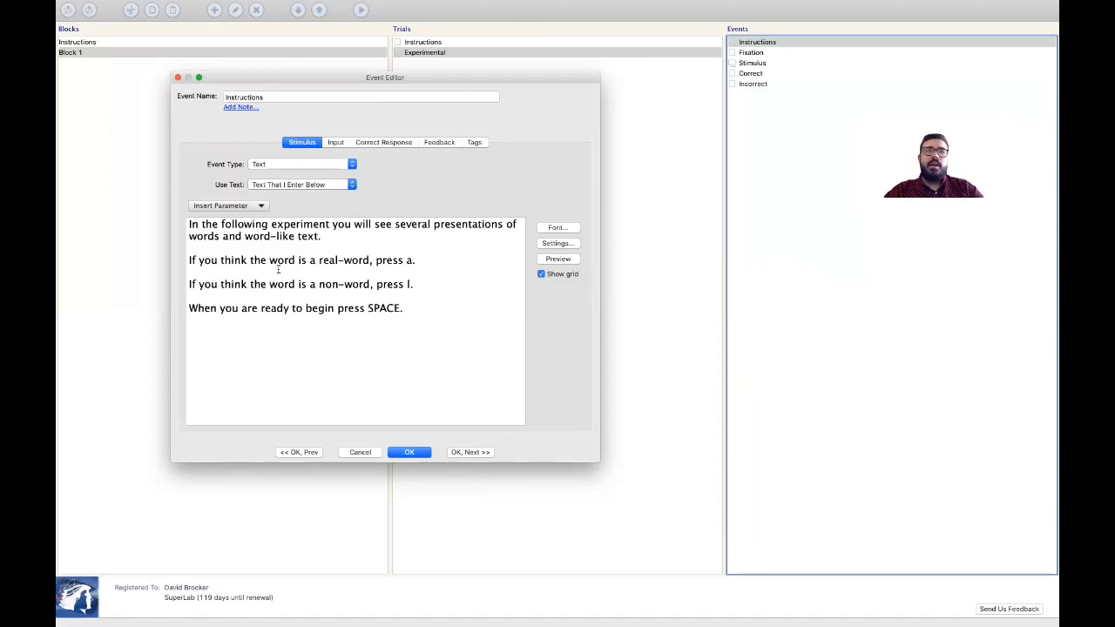
Reword the condition of the real-word line in the Instructions text to "If you recognize the word being shown"
left_click_drag(187, 259, 371, 259)
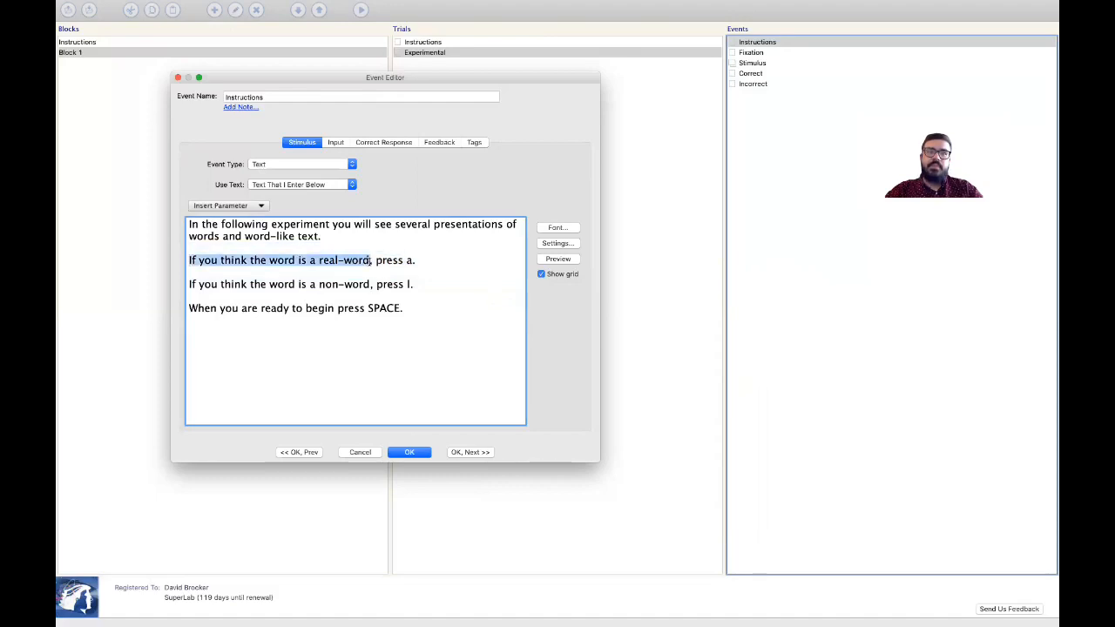
type("If you rec")
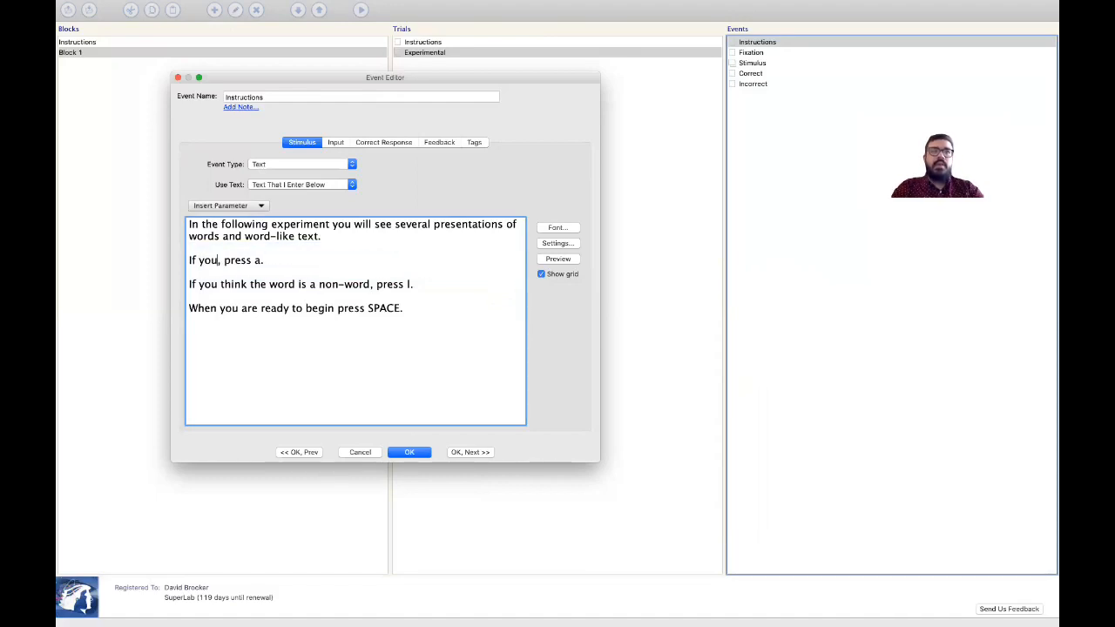
type("ognize the word bein")
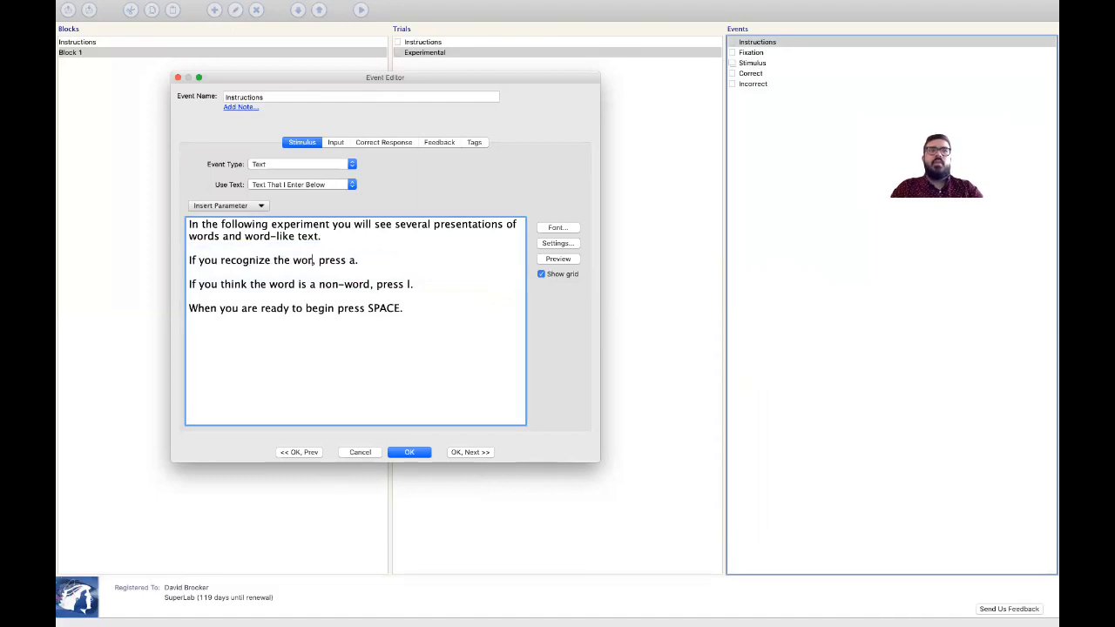
type("g shown")
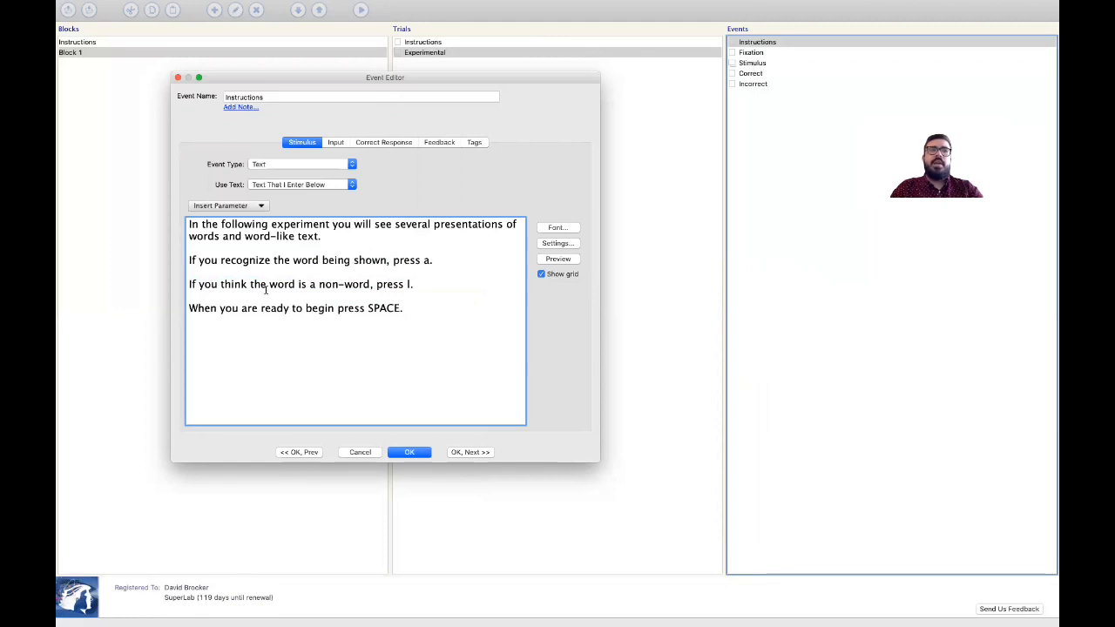
Reword the condition of the non-word line to "If you do not recognize the word being shown" and preview the text
left_click_drag(220, 284, 373, 284)
type("do not reco")
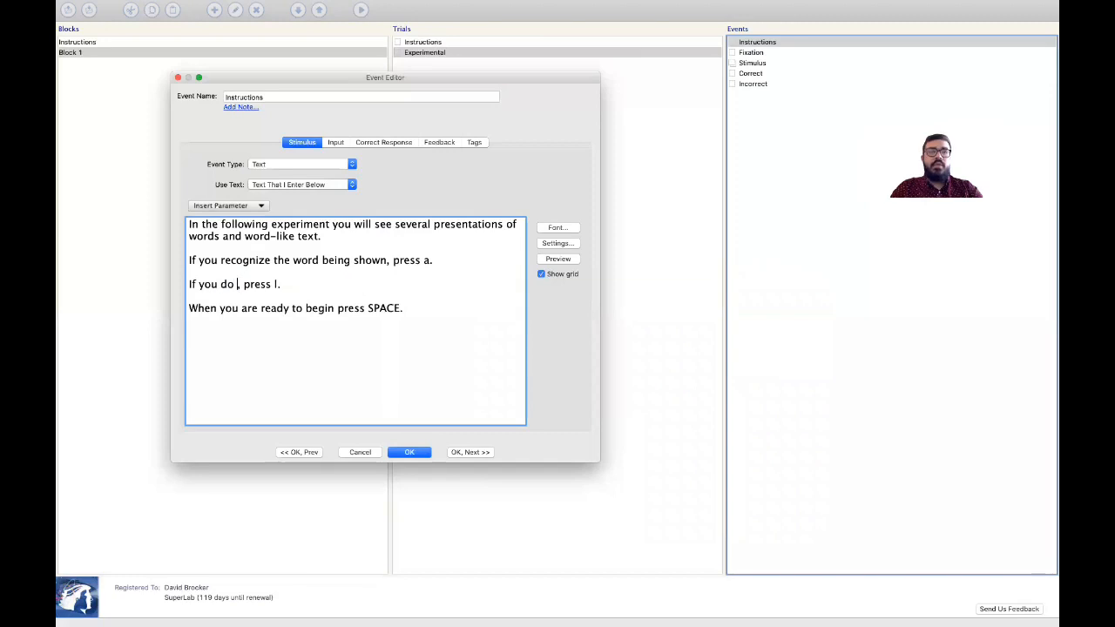
type("gnize the word bein")
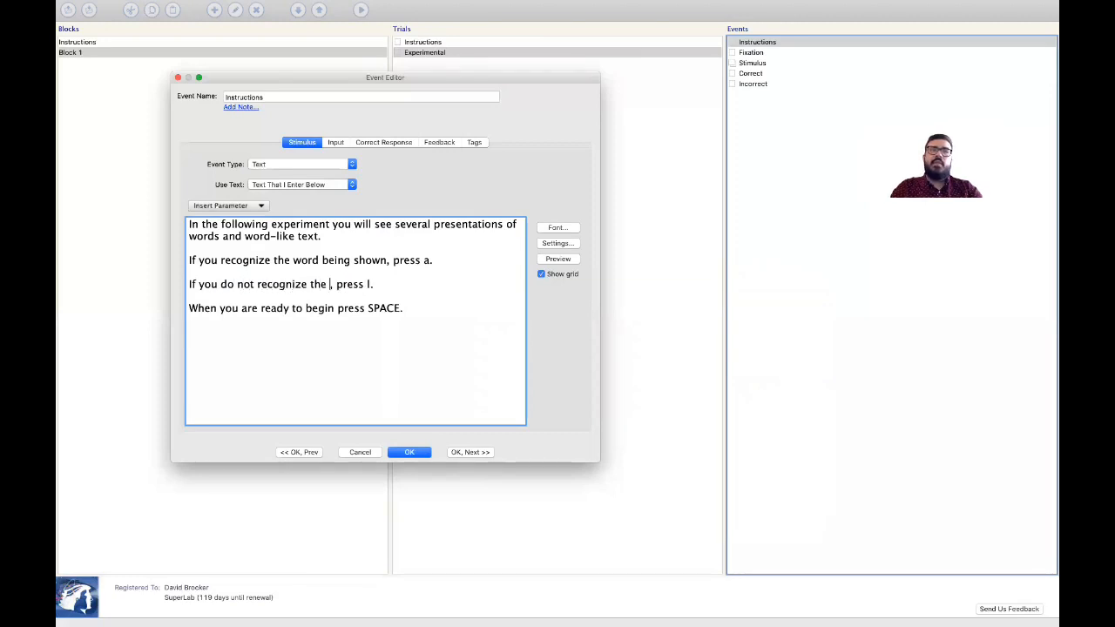
type("g shown")
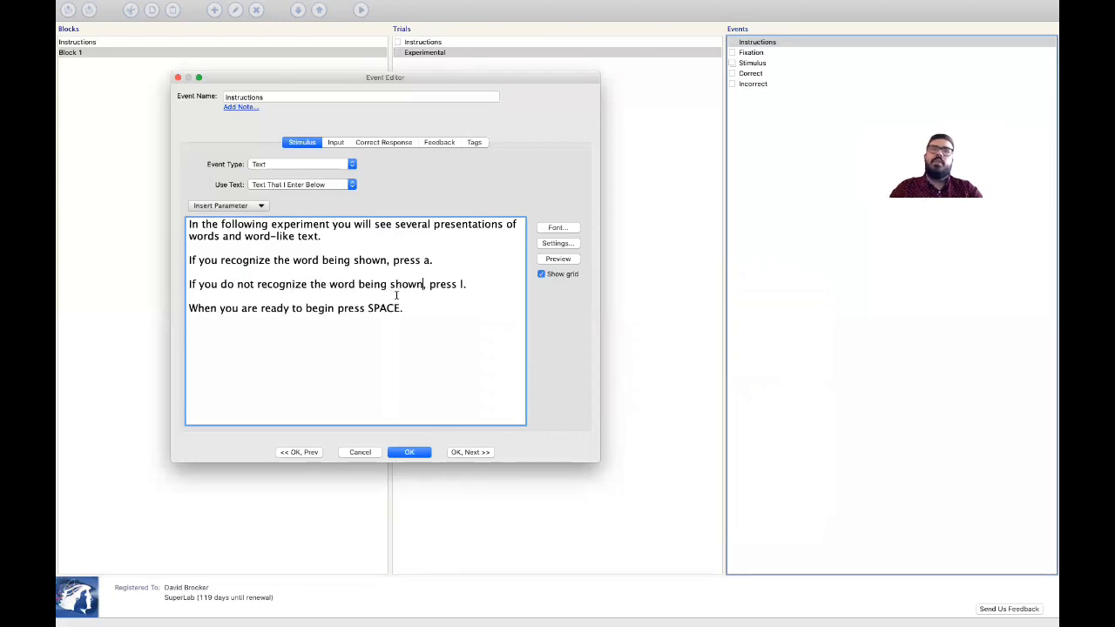
left_click(573, 260)
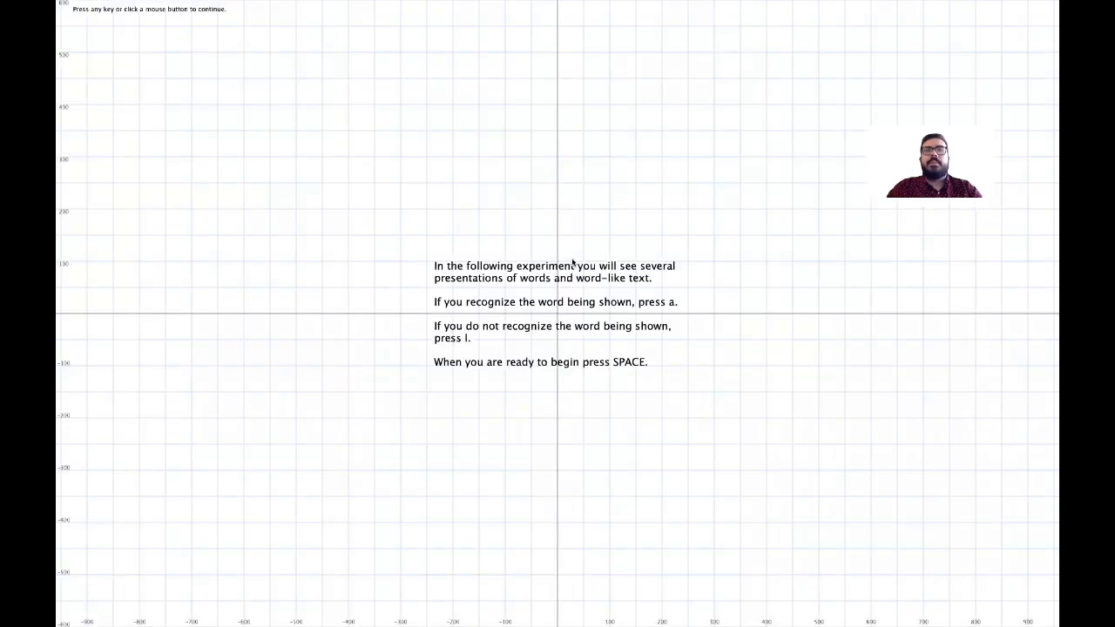
left_click(574, 264)
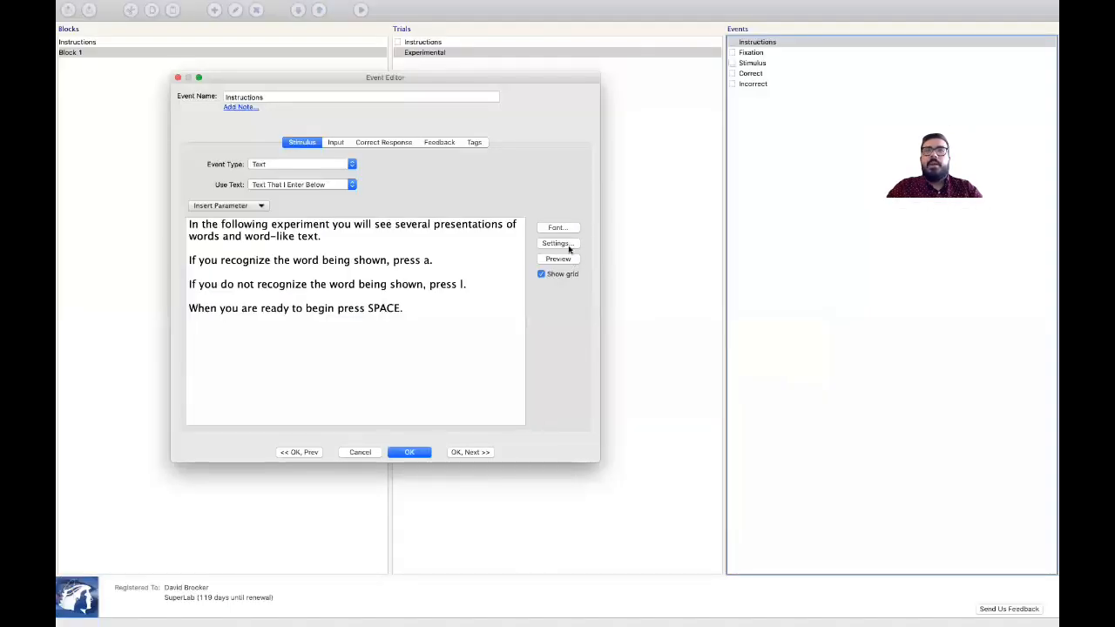
Set the specified maximum text width of the Instructions text to 700 and preview the layout
left_click(565, 244)
left_click(592, 306)
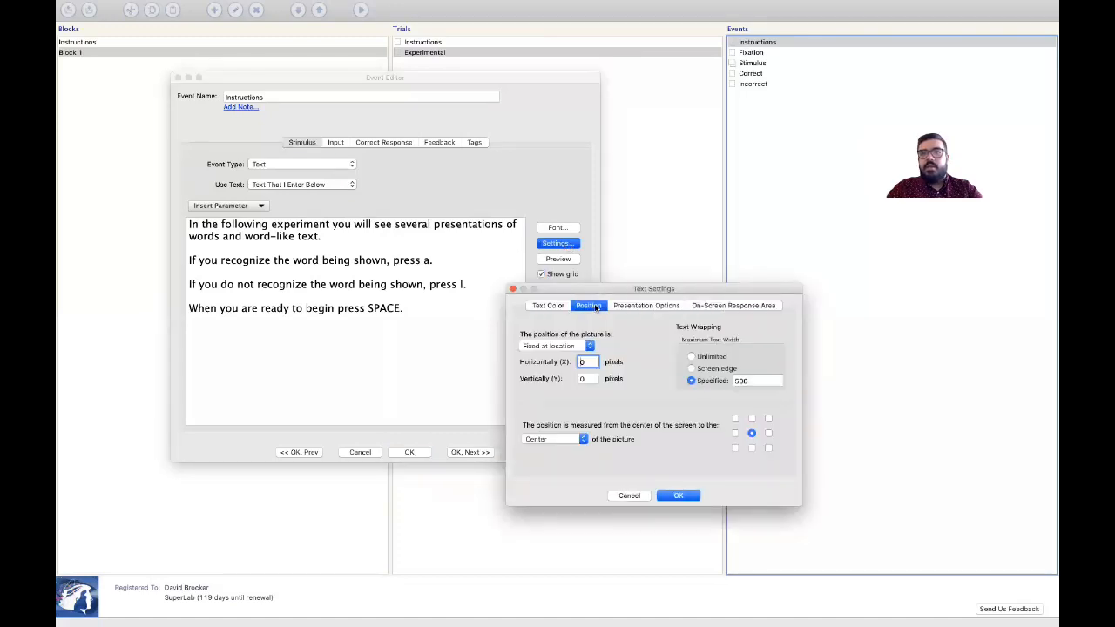
left_click(736, 380)
double_click(734, 380)
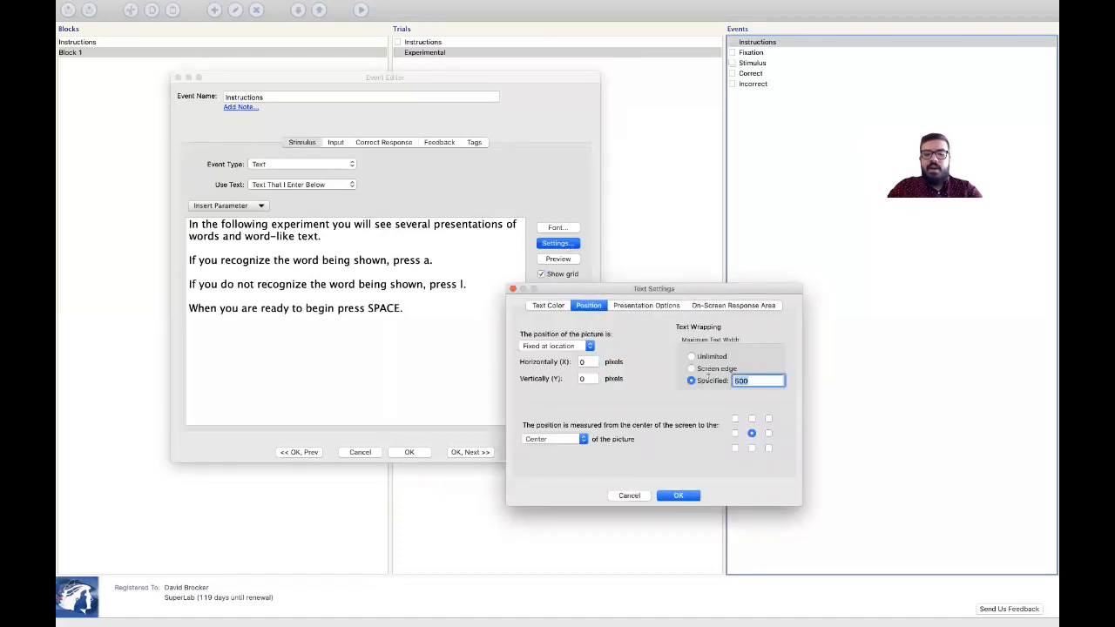
type("700")
key("Return")
left_click(561, 260)
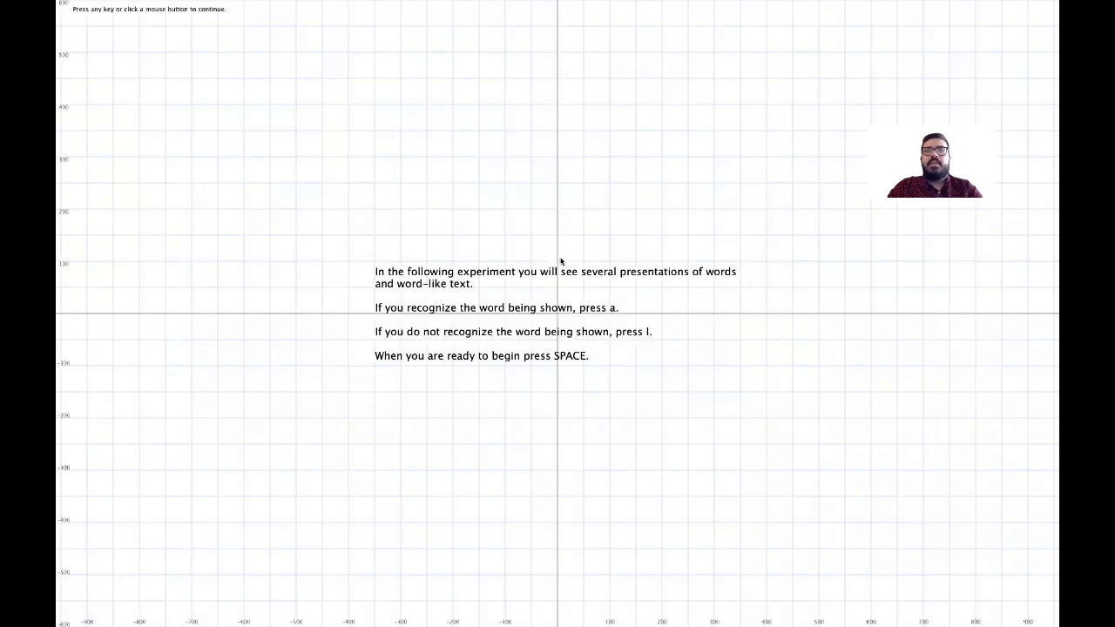
key("Escape")
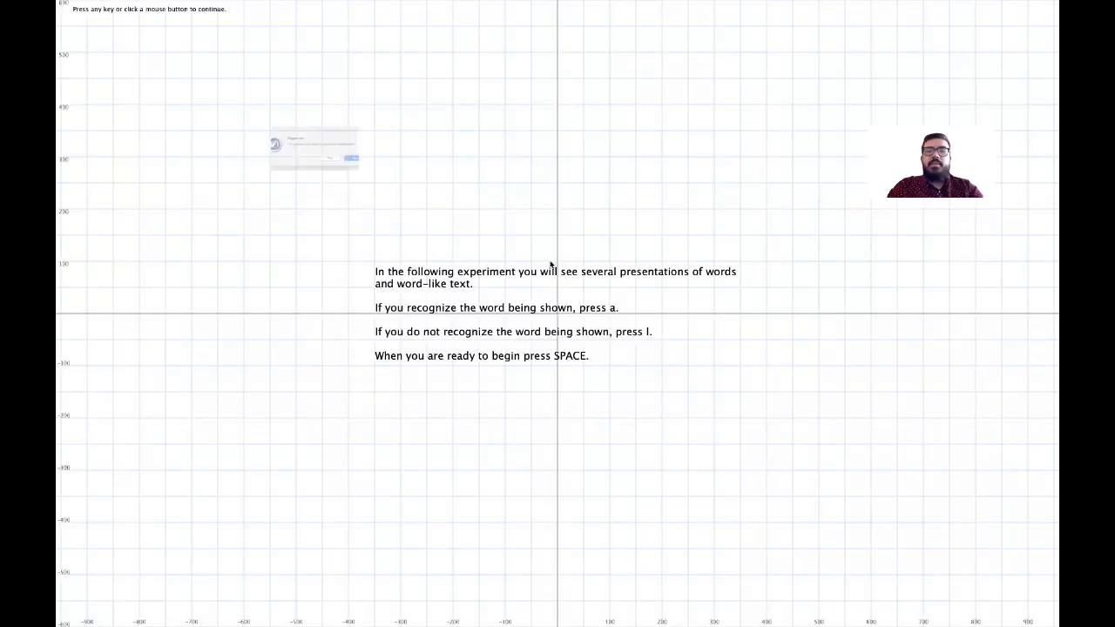
left_click(353, 170)
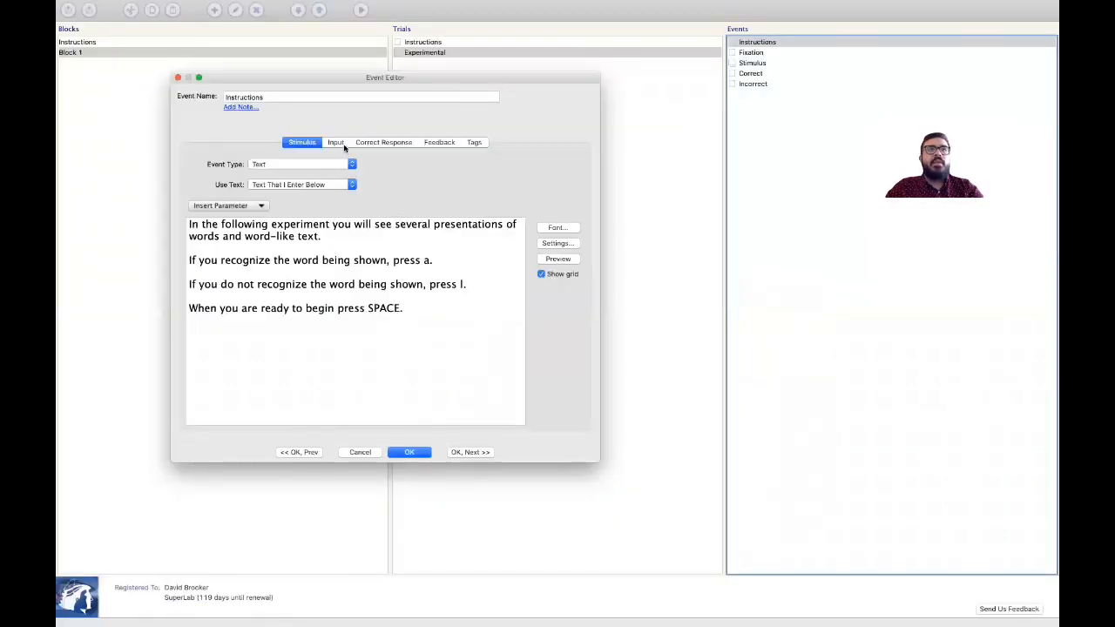
Turn off recording the response in the data file for the Instructions event and save the event
left_click(337, 142)
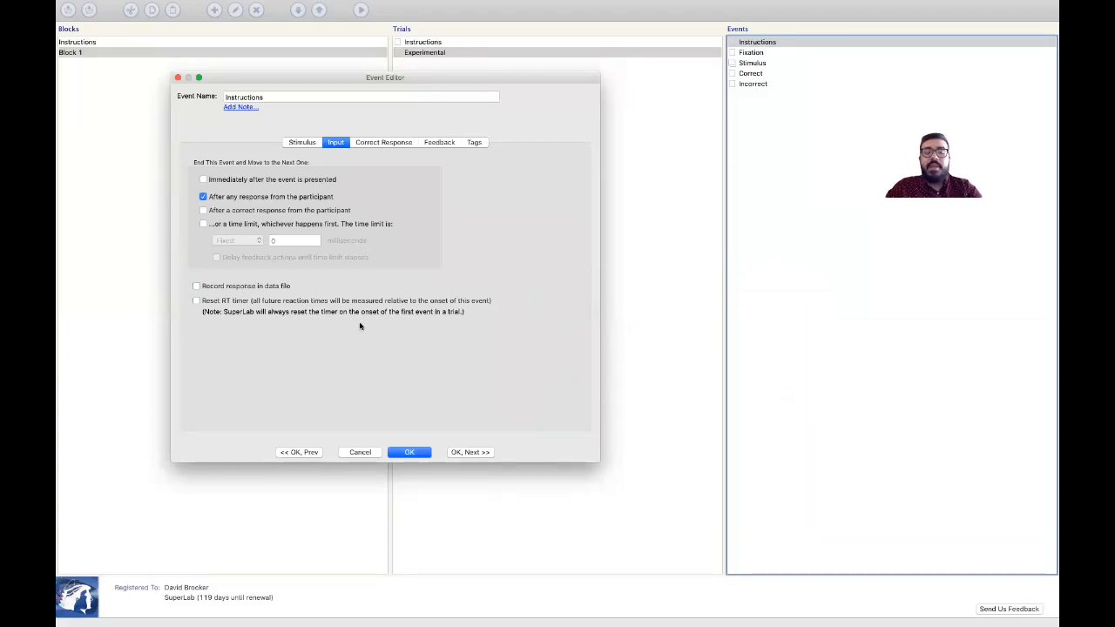
left_click(409, 453)
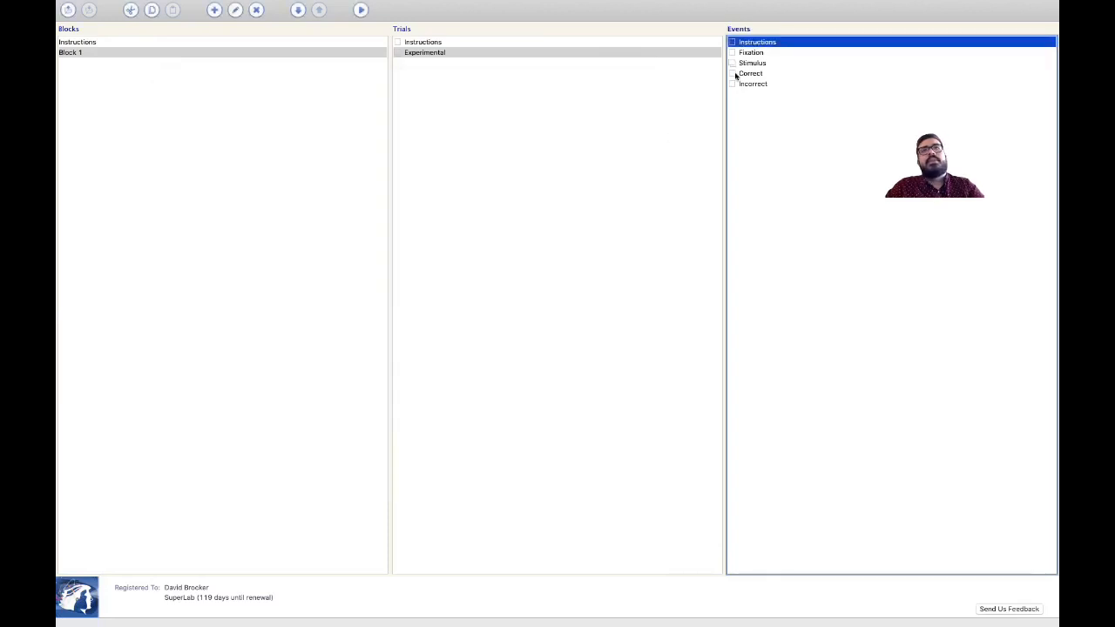
Add feedback to the Stimulus event that presents the Correct event when the response is correct
left_click(760, 63)
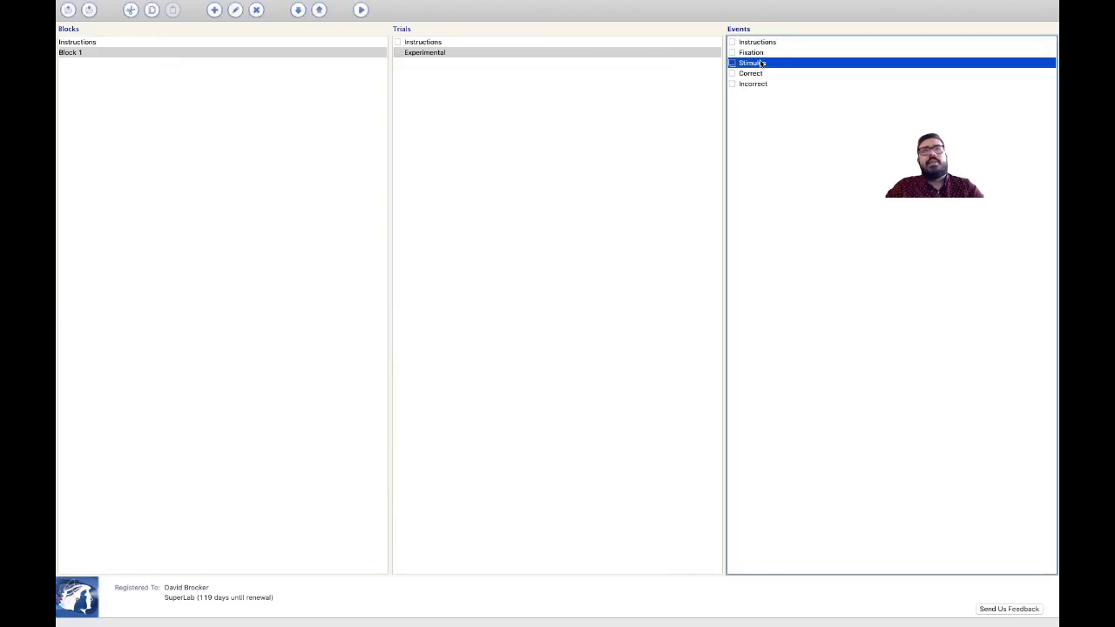
double_click(762, 64)
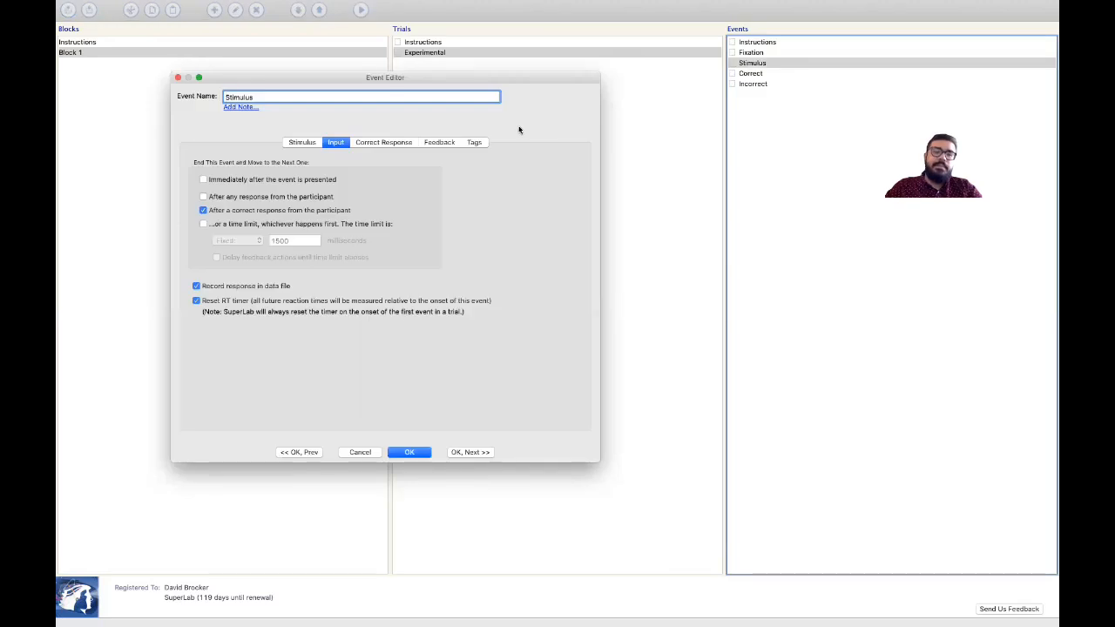
left_click(444, 143)
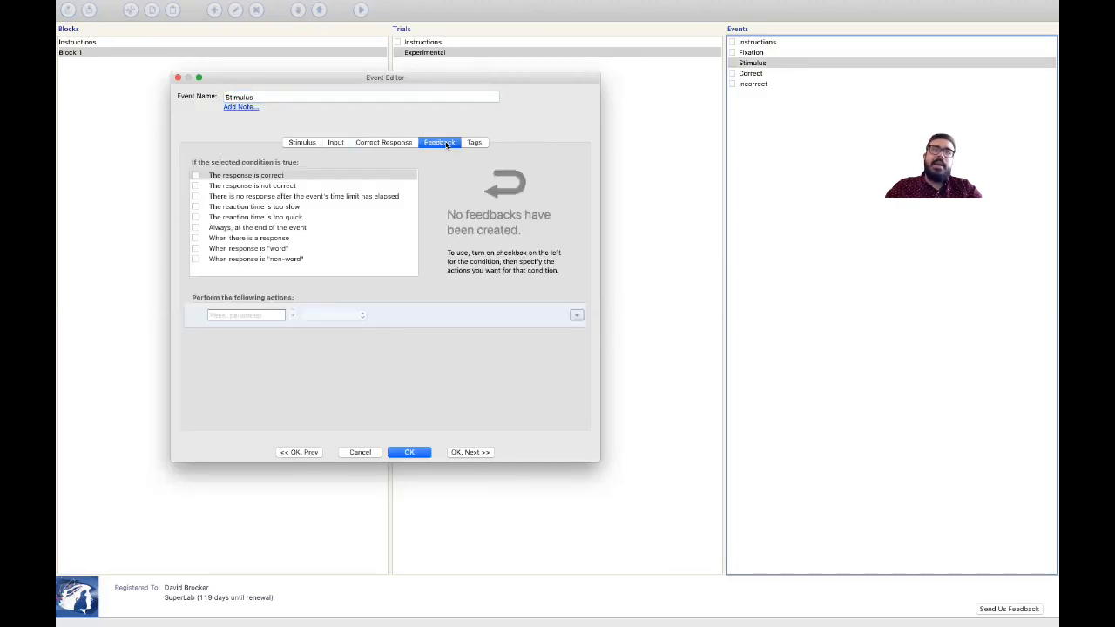
left_click(195, 175)
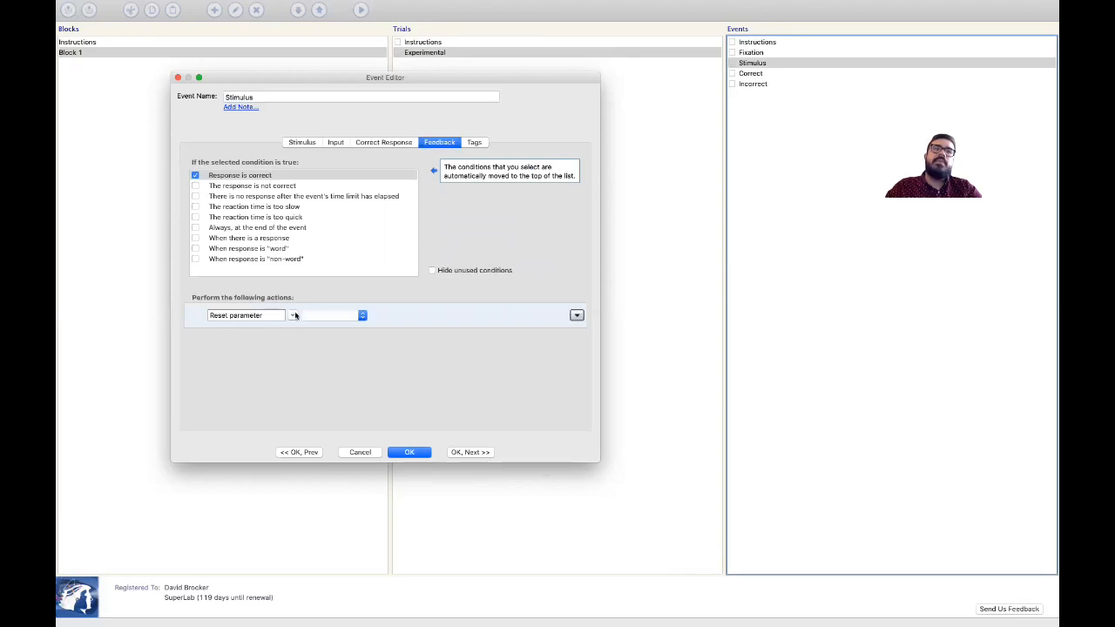
left_click(295, 316)
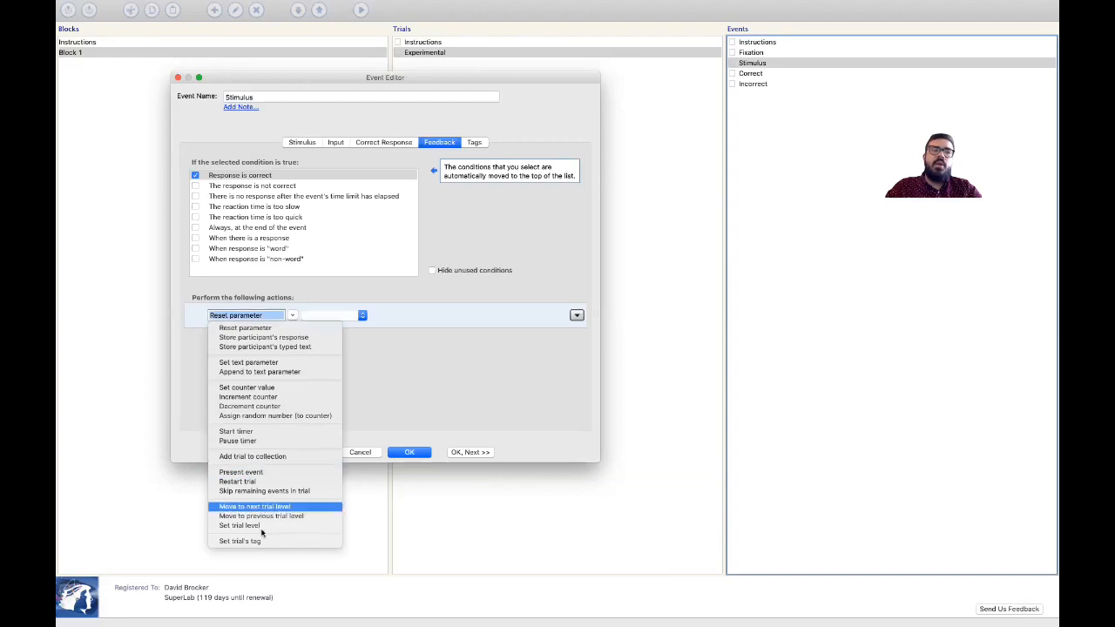
left_click(266, 473)
left_click(335, 316)
left_click(337, 336)
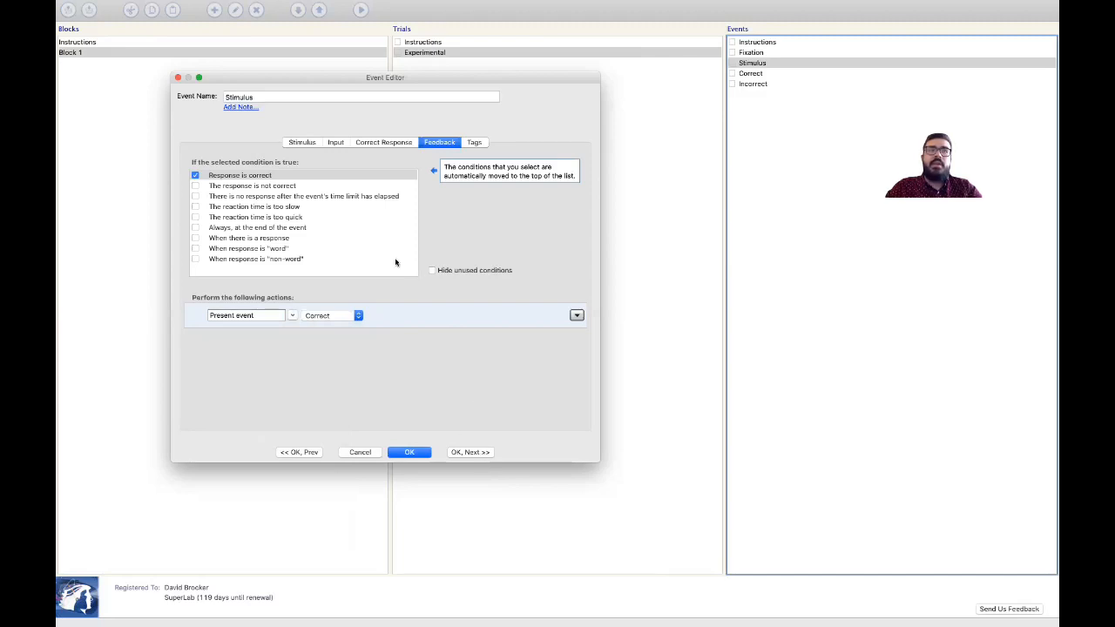
Add feedback to the Stimulus event that presents the Incorrect event when the response is not correct, and save the event
left_click(195, 185)
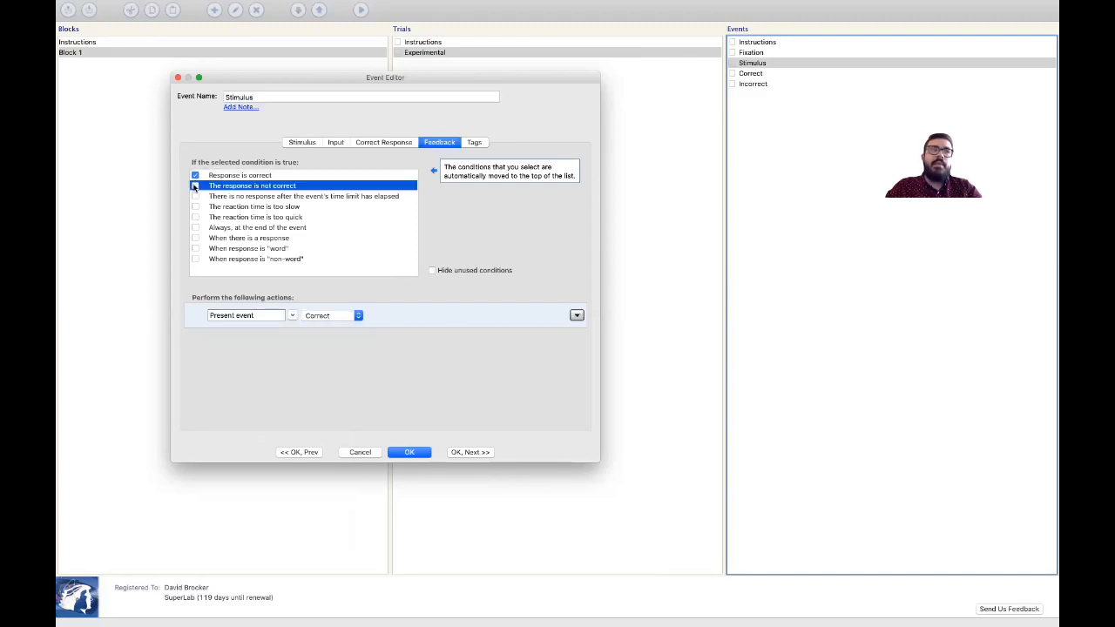
left_click(283, 315)
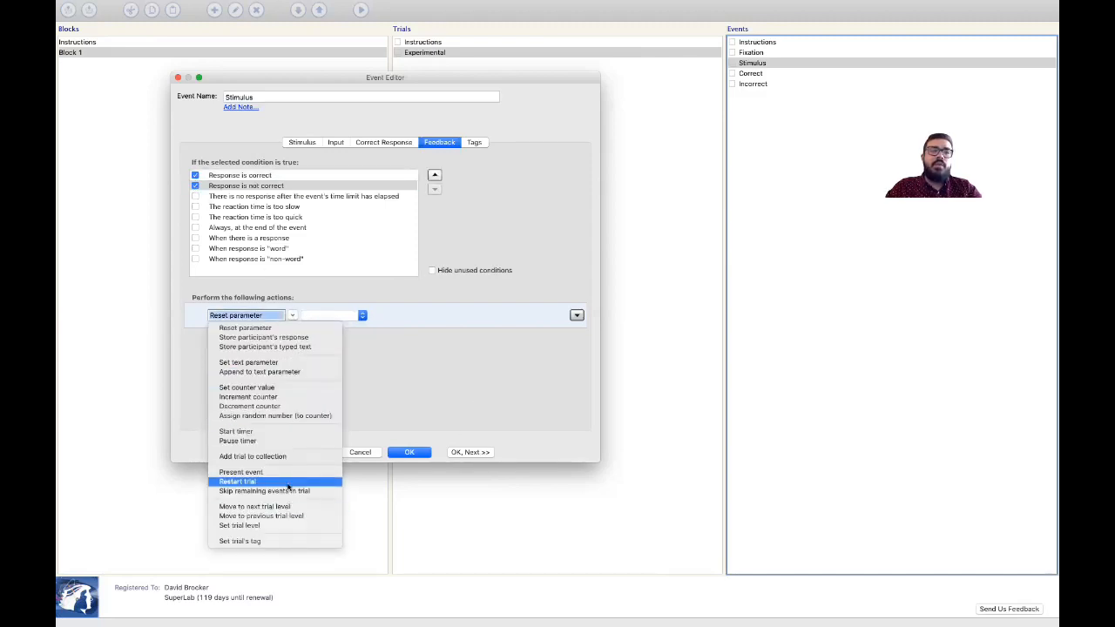
left_click(253, 471)
left_click(331, 321)
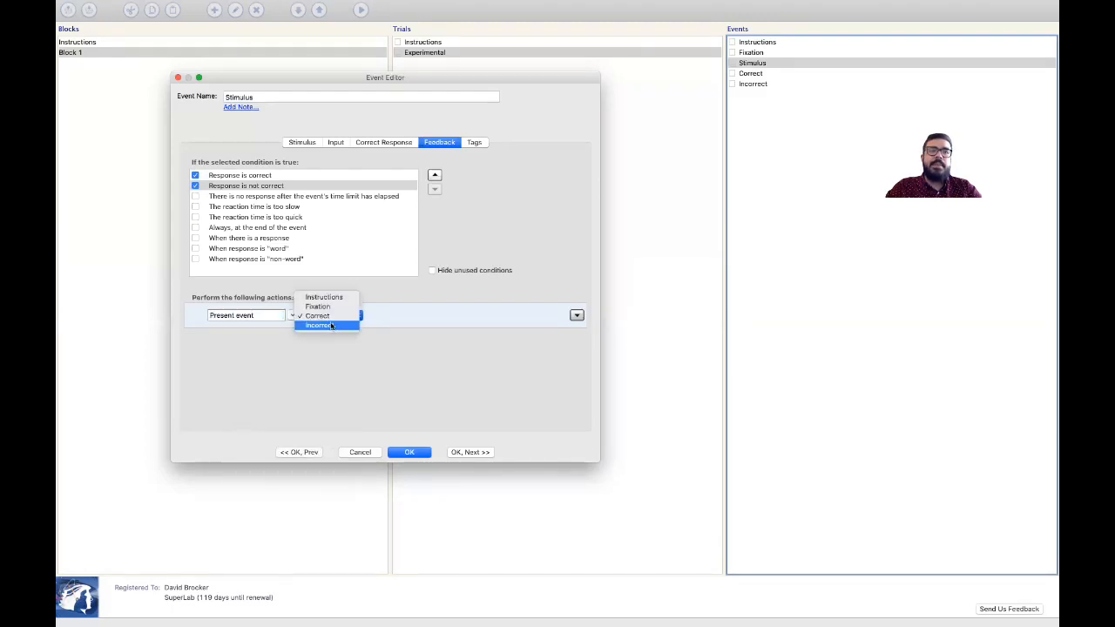
left_click(339, 326)
left_click(423, 455)
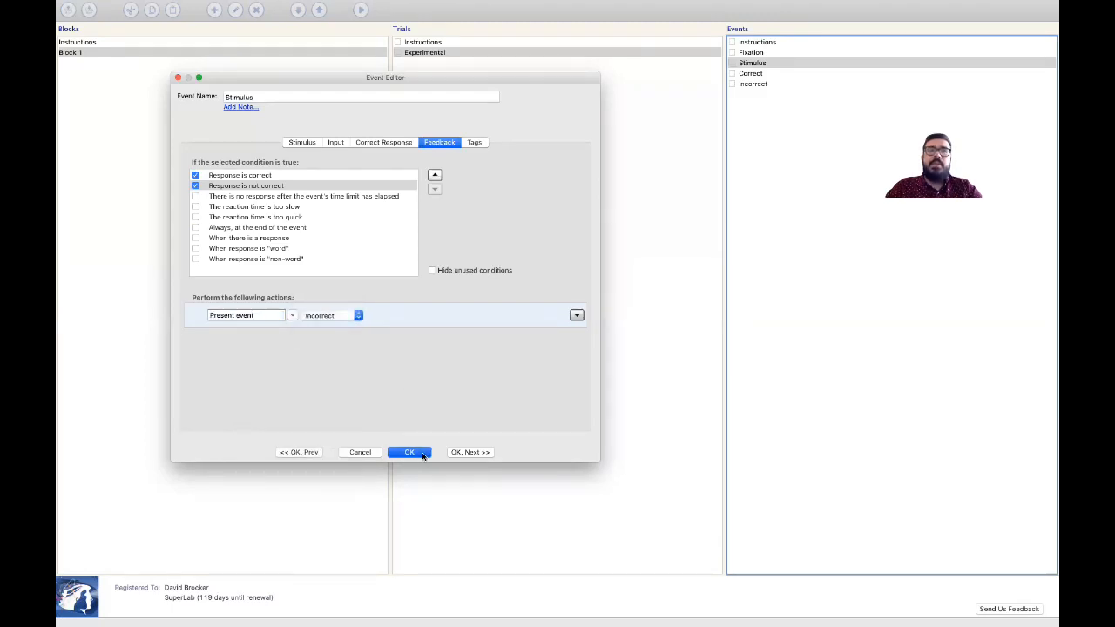
Enter "Good Job!" as the stimulus text of the Correct event
left_click(732, 73)
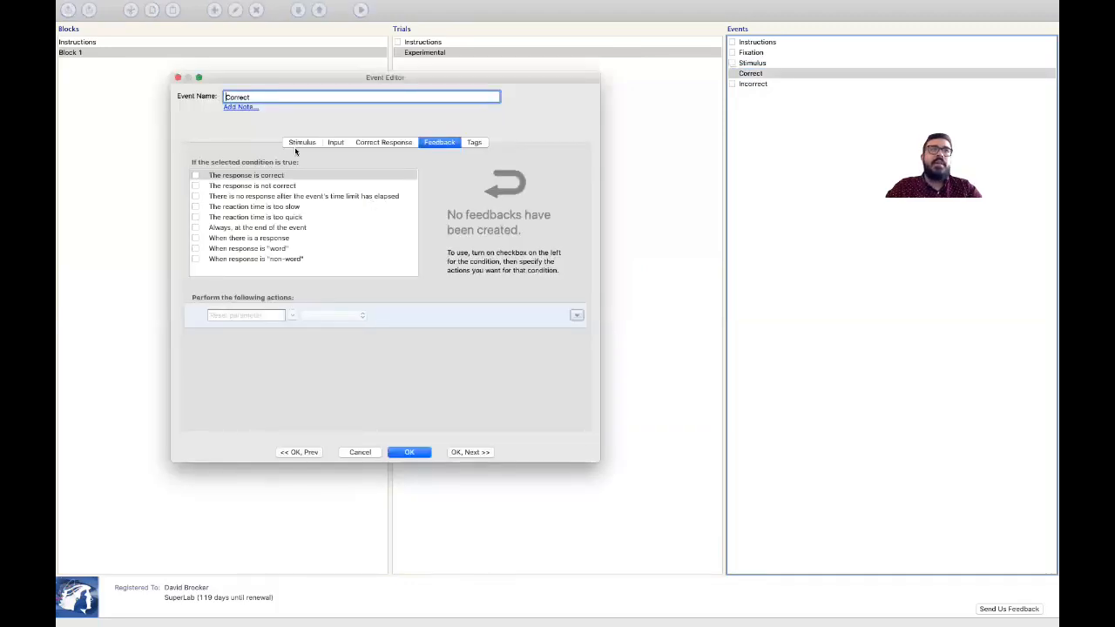
left_click(302, 142)
left_click(280, 228)
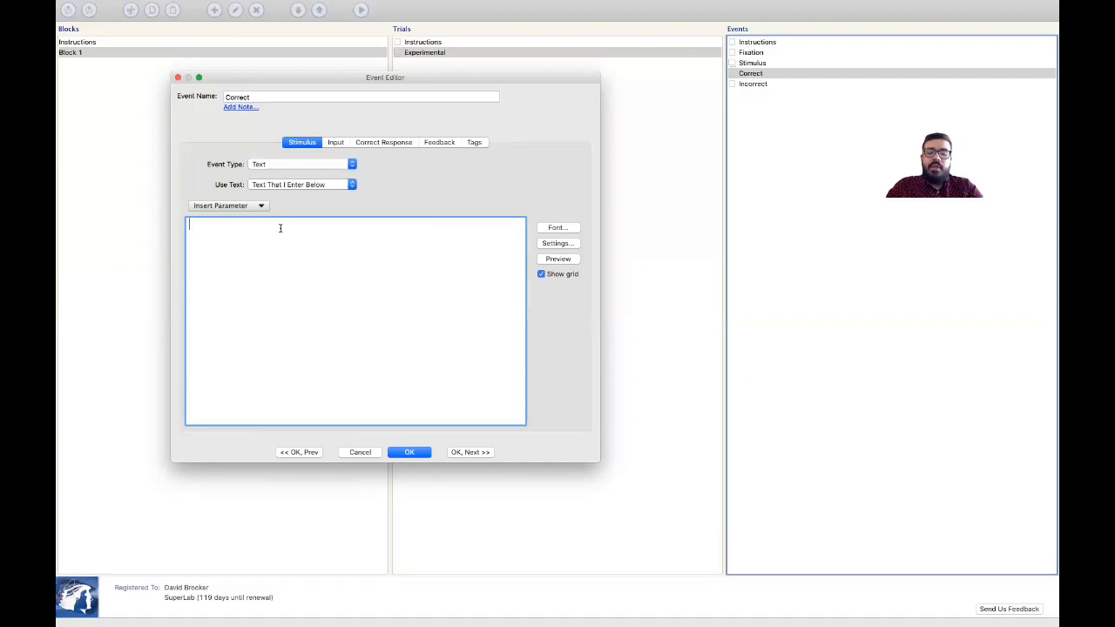
type("Good Jo")
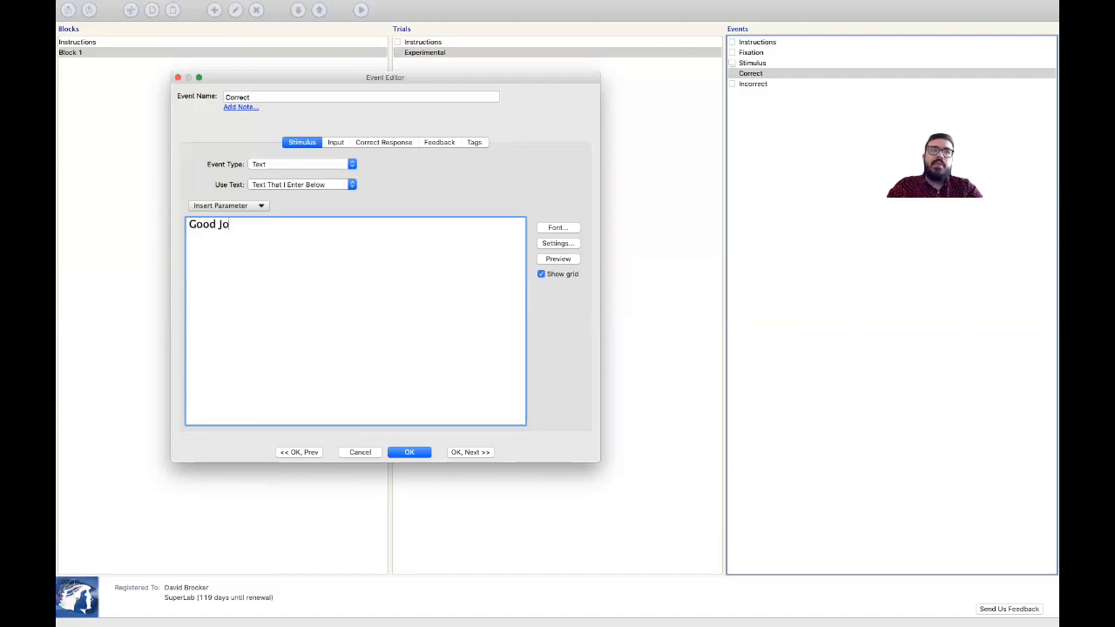
type("b!")
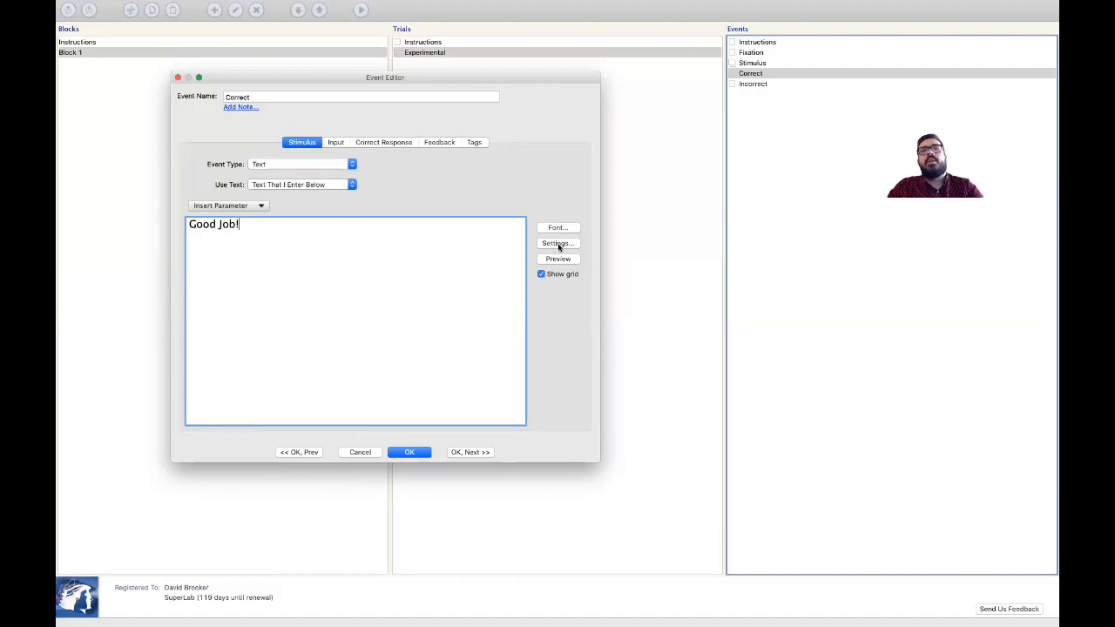
Set the font color of the Correct event's text to Green and save the event, moving on to the Incorrect event
left_click(558, 244)
left_click(593, 405)
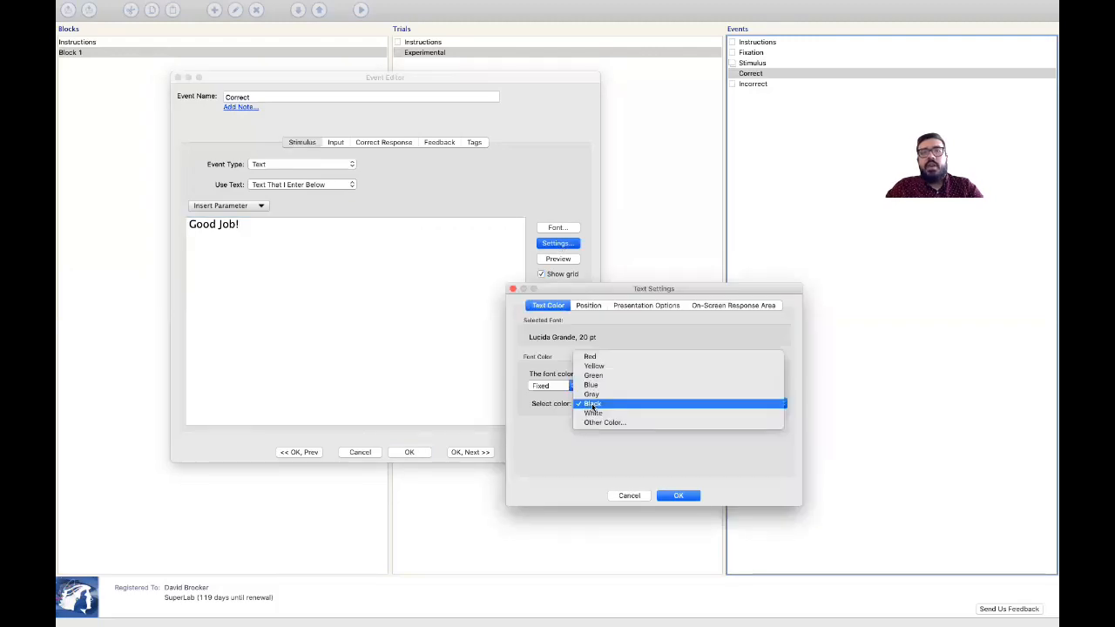
left_click(593, 375)
left_click(668, 495)
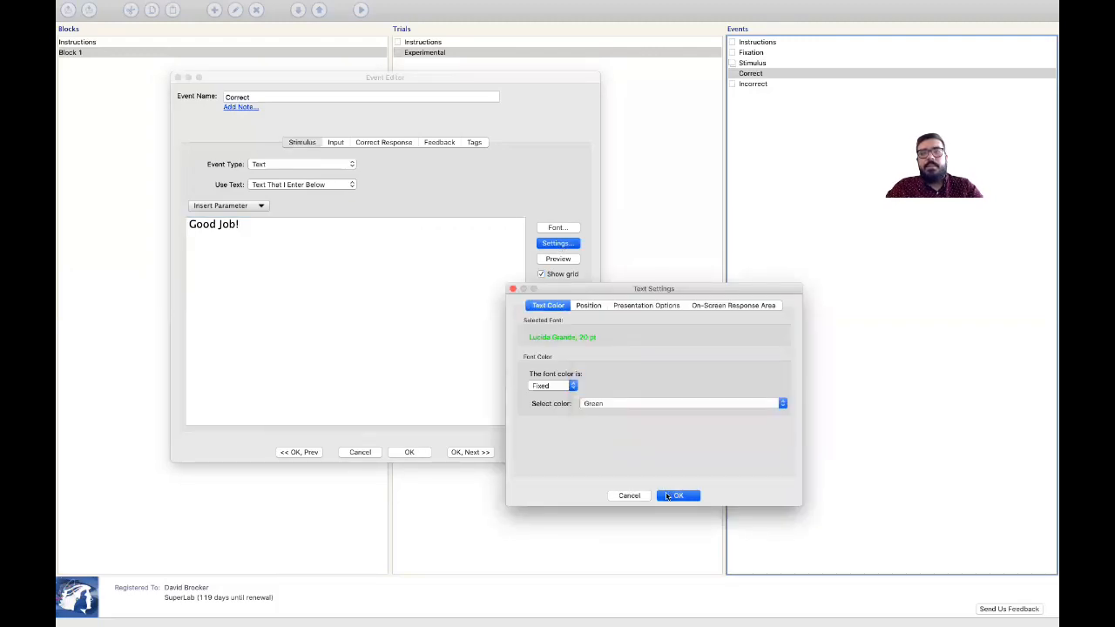
left_click(481, 452)
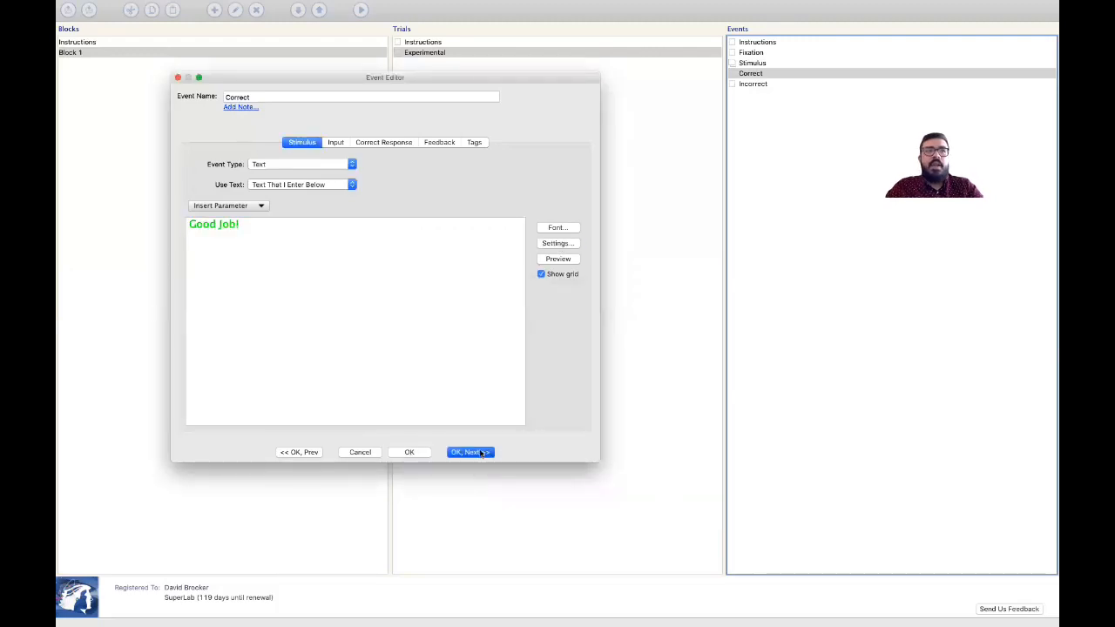
Set the Incorrect event's font color to Red, enter "Wrong!" as its text, and save the event
left_click(557, 244)
left_click(581, 403)
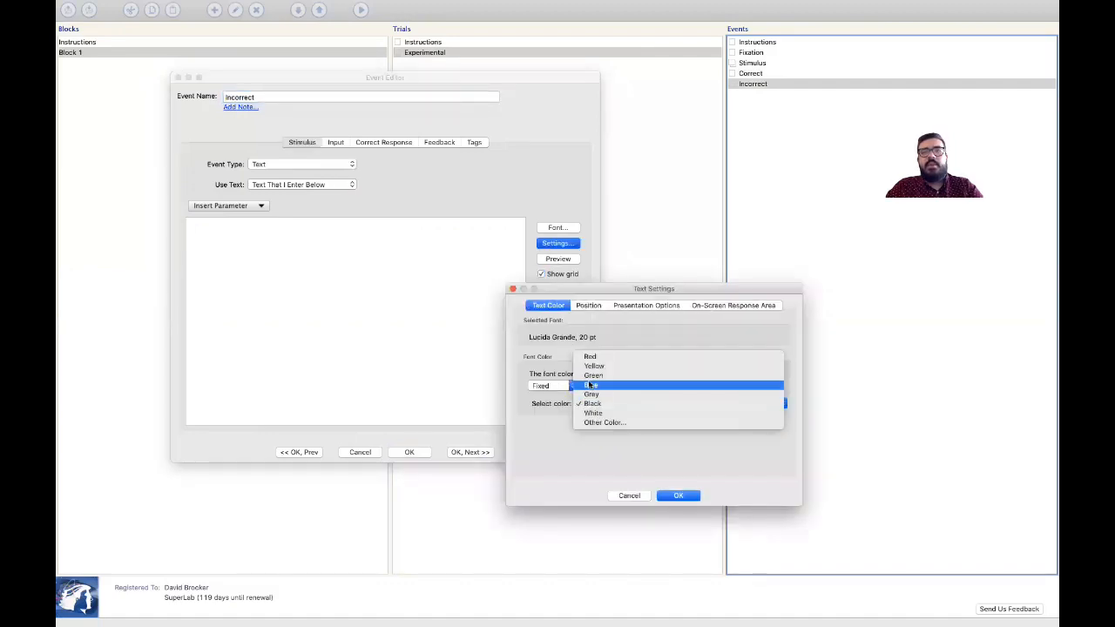
left_click(590, 356)
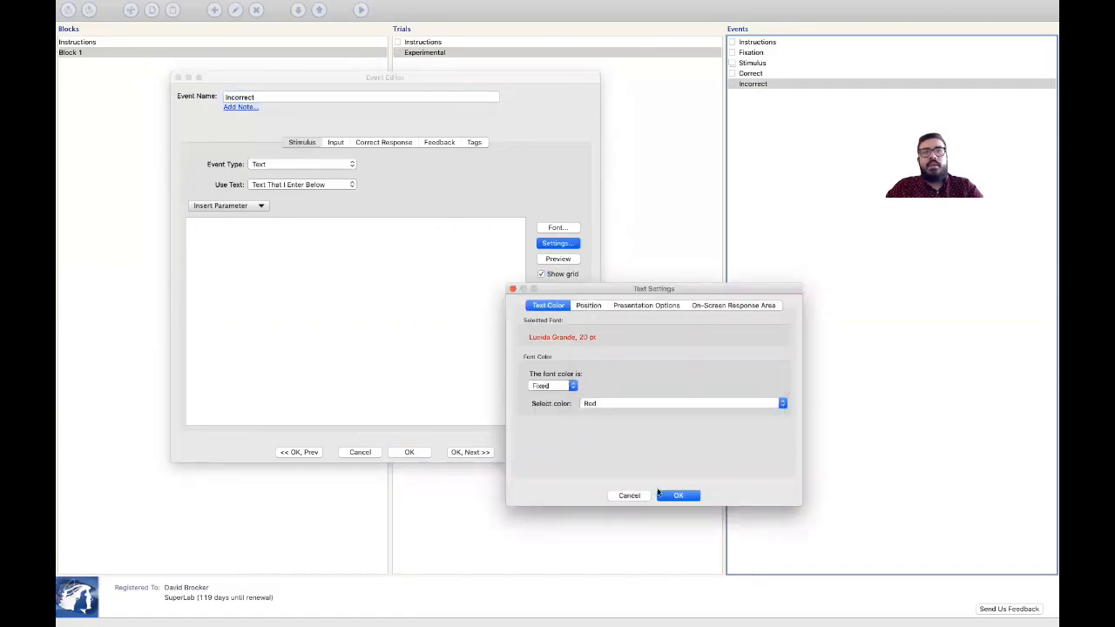
left_click(676, 494)
left_click(437, 297)
type("Wrong!")
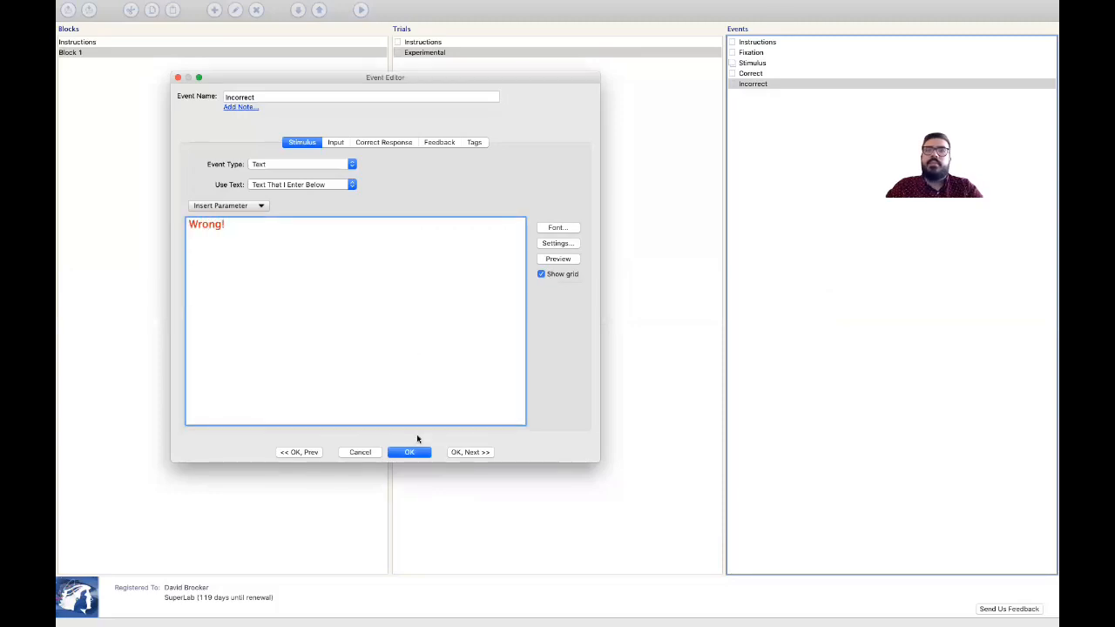
left_click(424, 458)
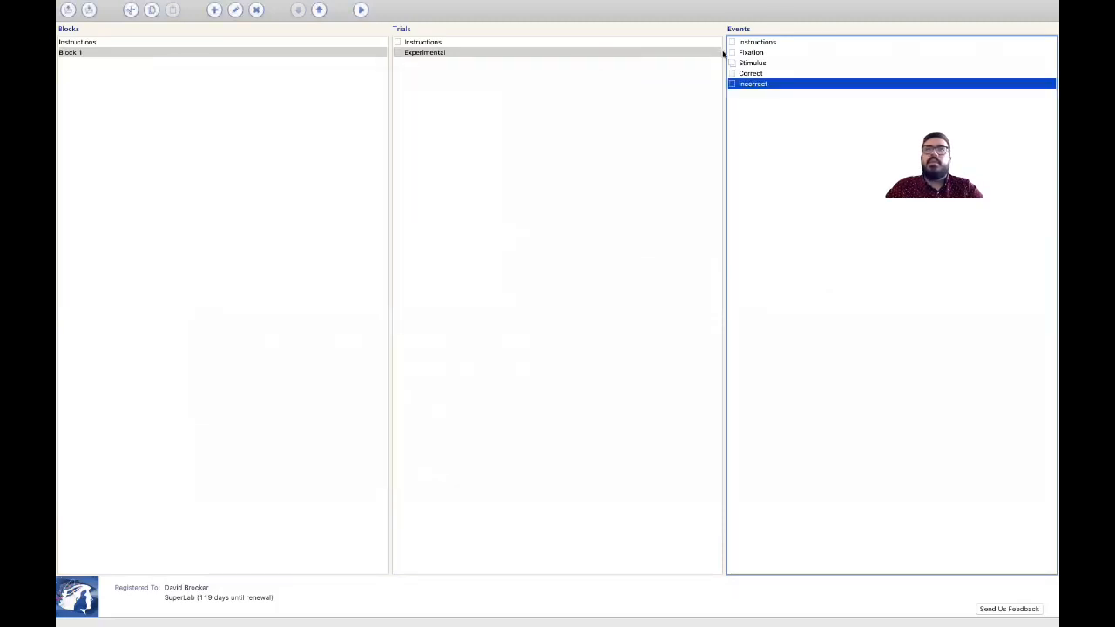
Test-run only Block 1 without saving data to check the feedback, and cancel the experiment
left_click(709, 54)
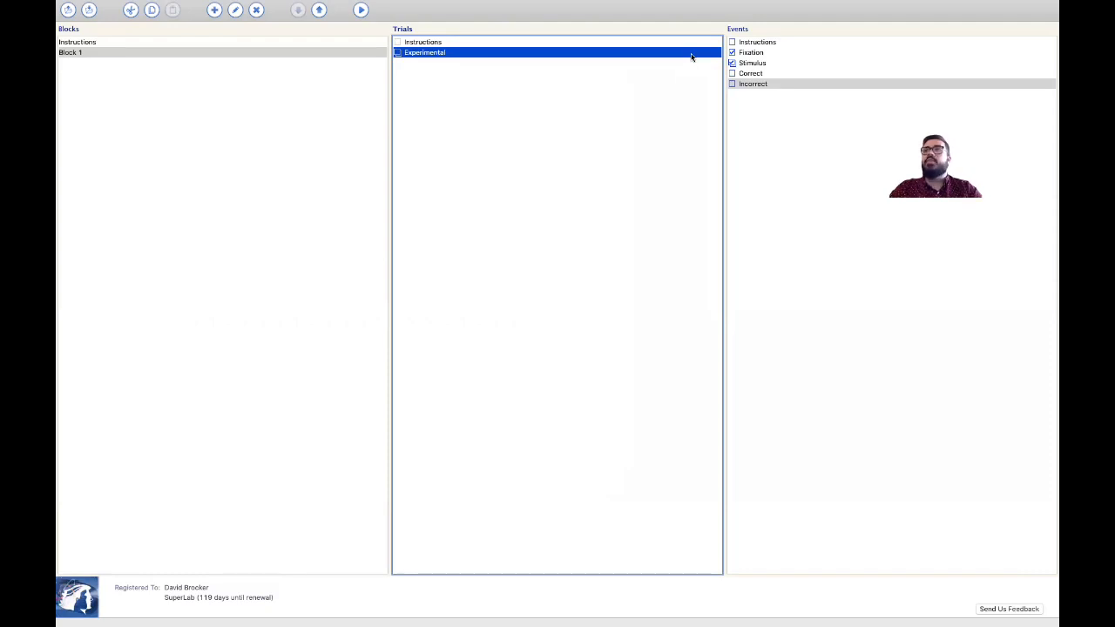
left_click(363, 55)
left_click(361, 9)
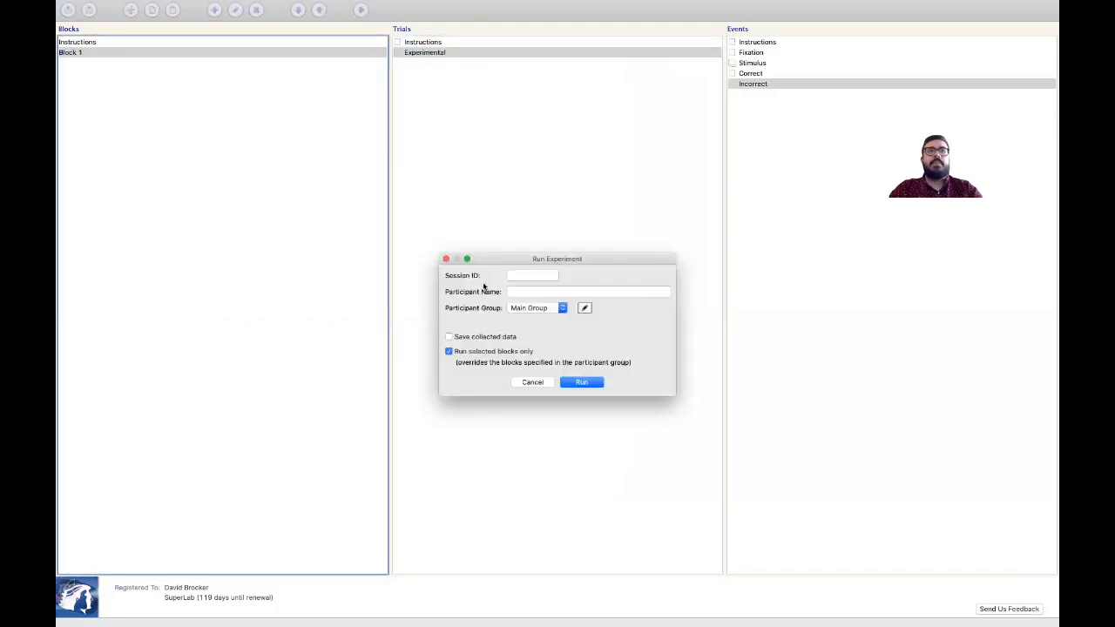
left_click(600, 380)
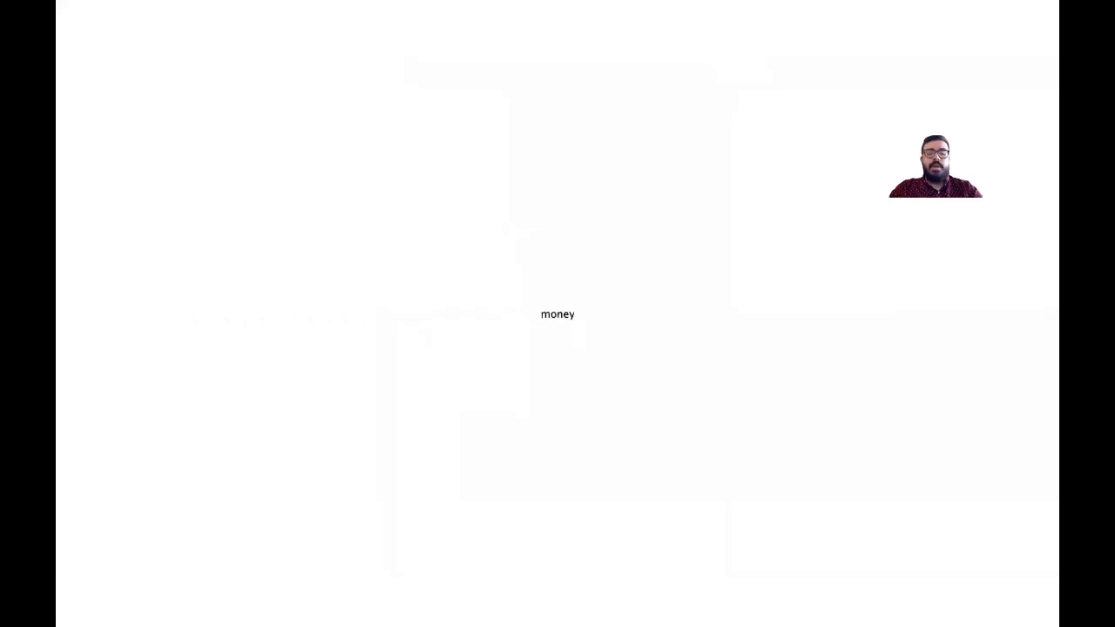
key("space")
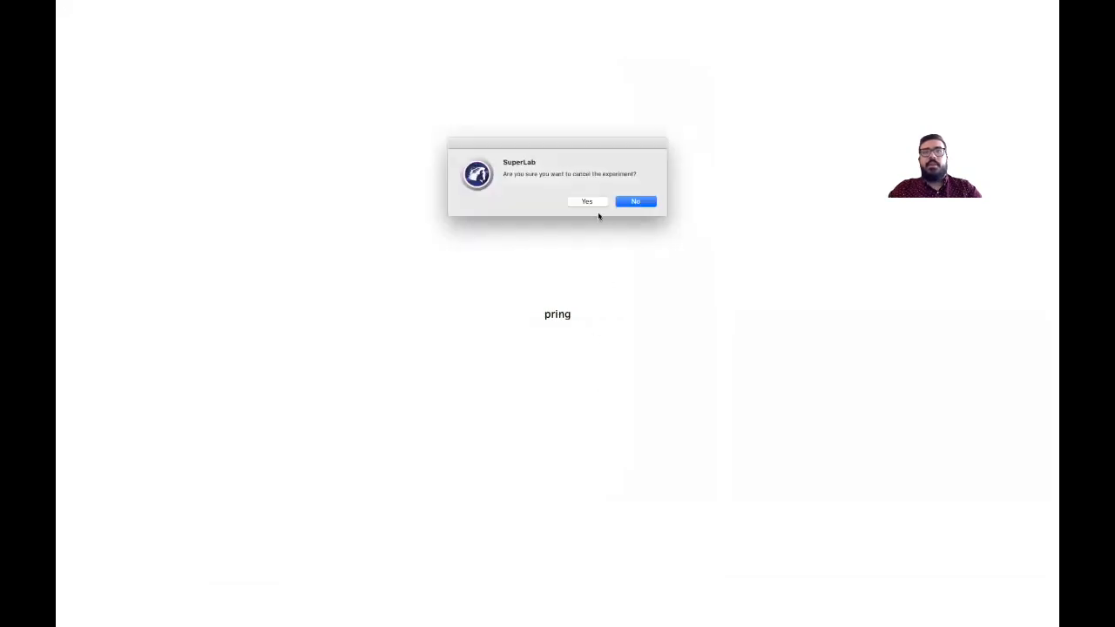
left_click(598, 205)
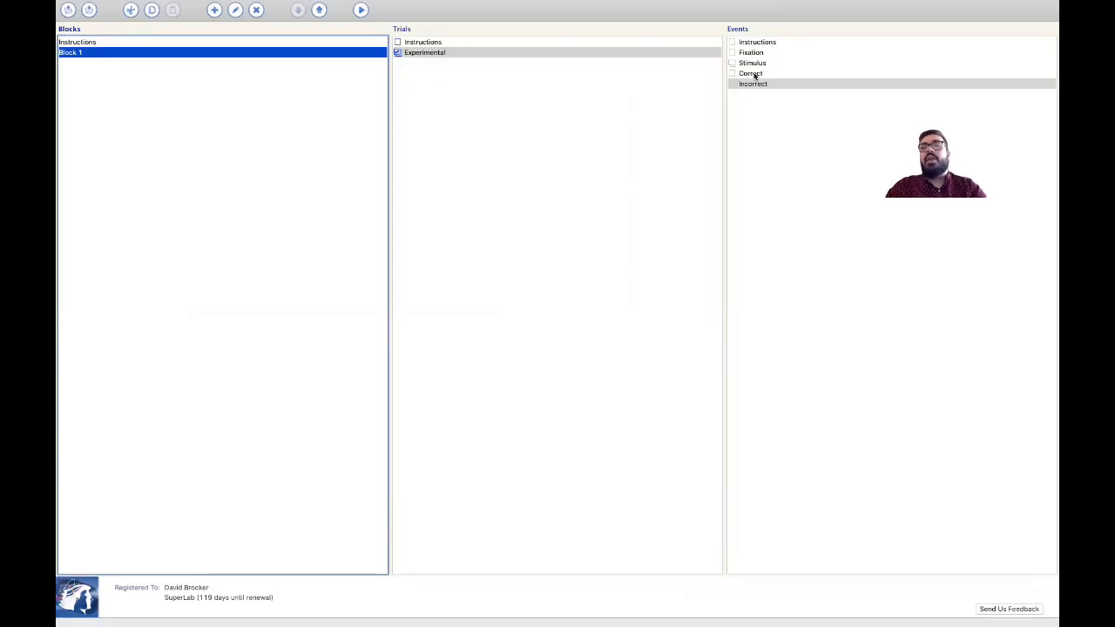
Add a fixed time limit of 500 milliseconds for ending the Correct event, and save it
left_click(754, 74)
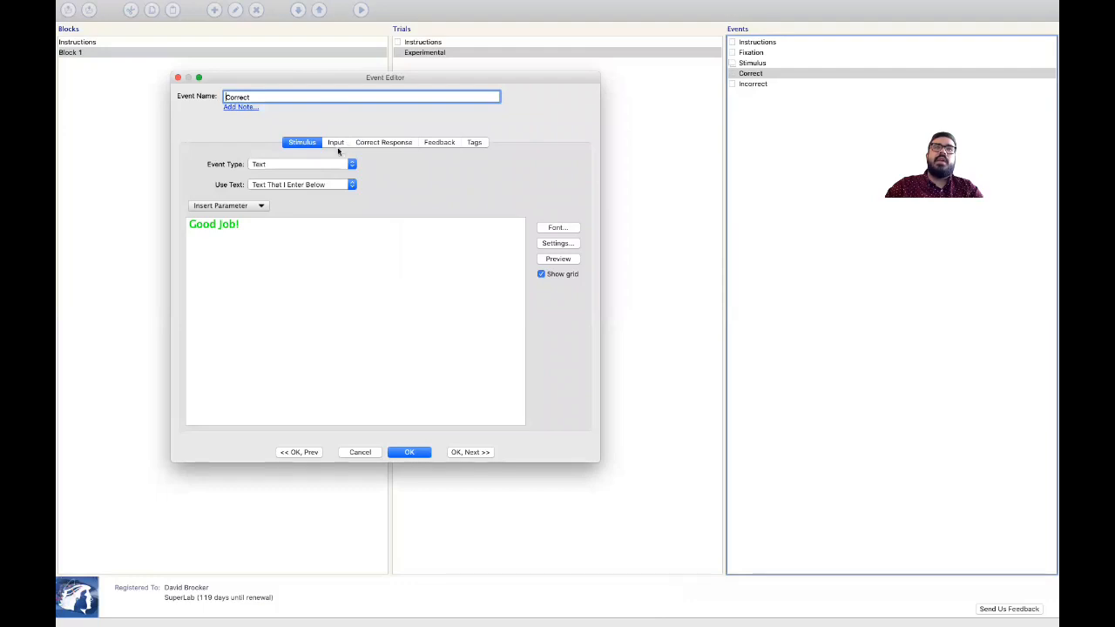
left_click(336, 144)
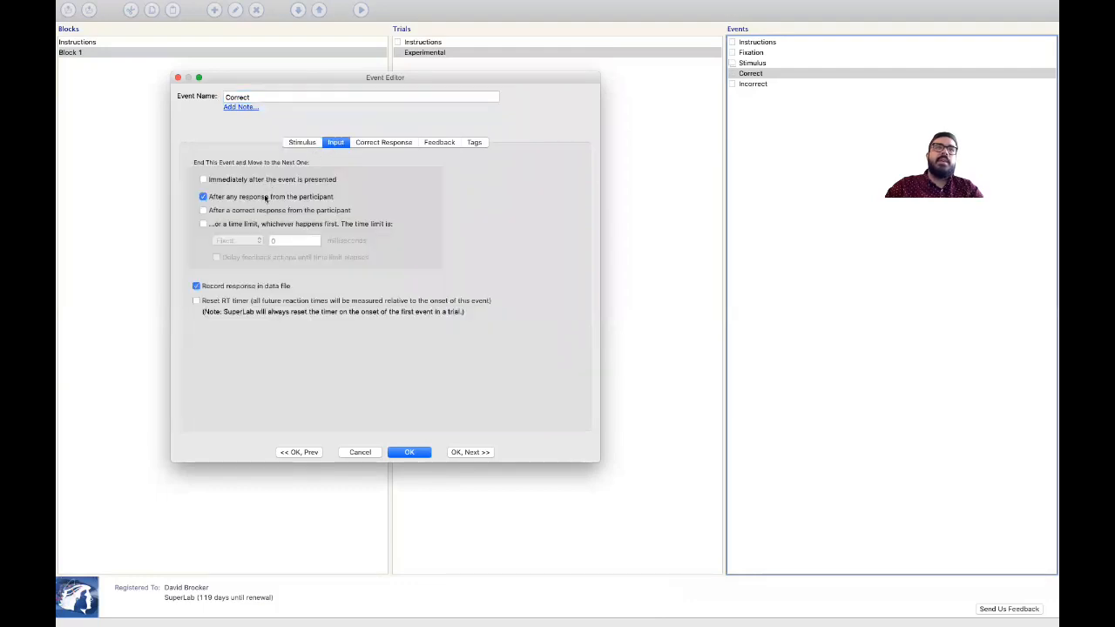
left_click(256, 225)
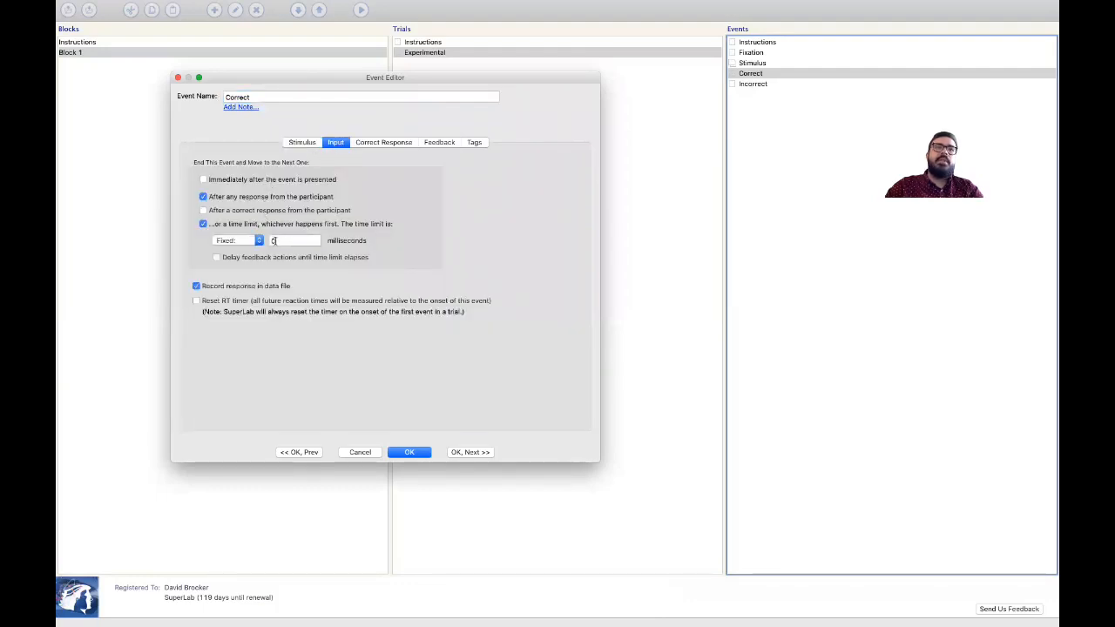
left_click(273, 241)
key("BackSpace")
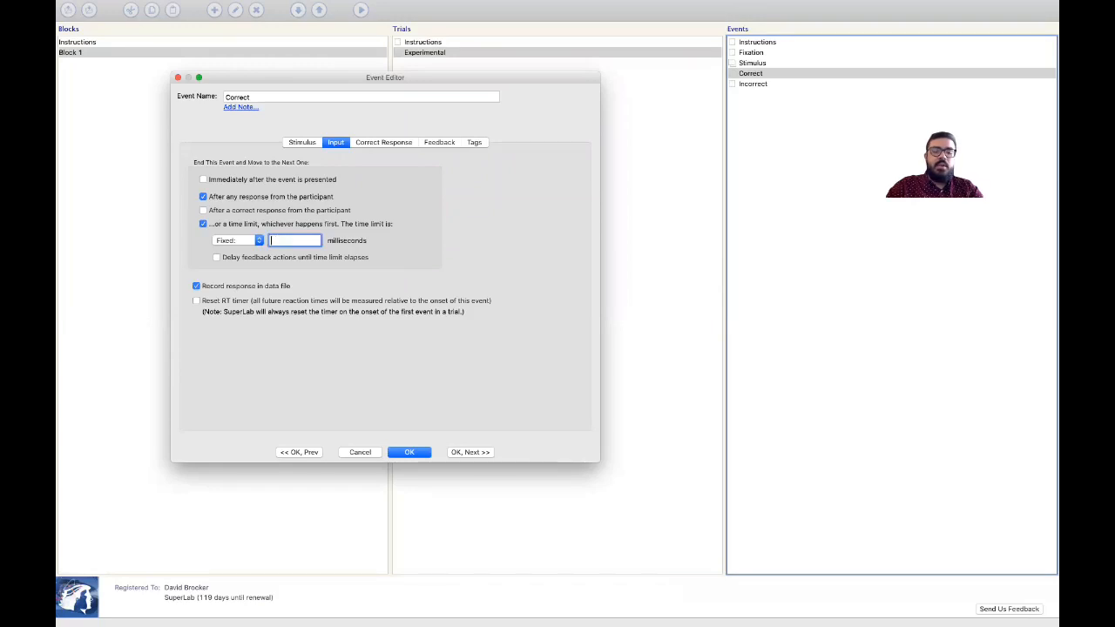
type("500")
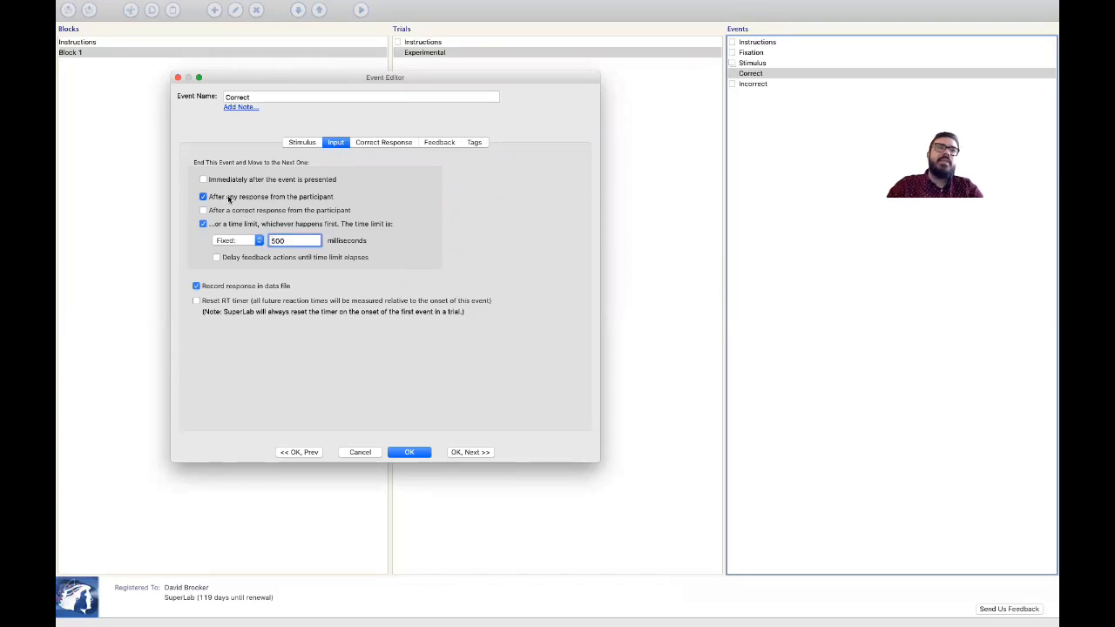
left_click(484, 453)
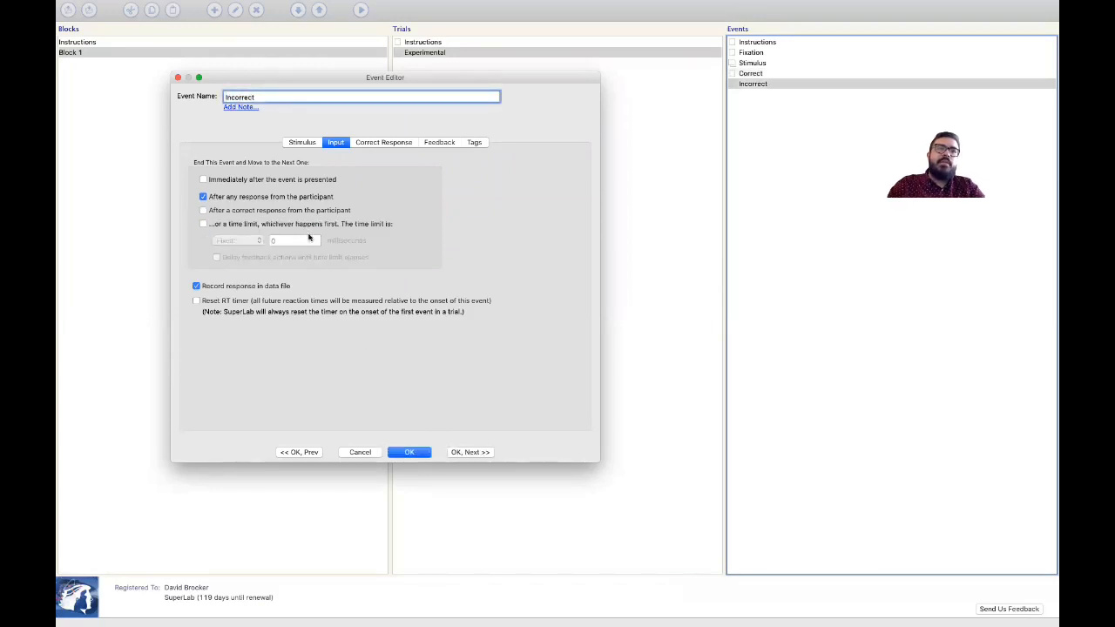
Make the Incorrect event end only after a fixed time limit of 500 milliseconds, not after any response, and save it
left_click(310, 225)
left_click(233, 198)
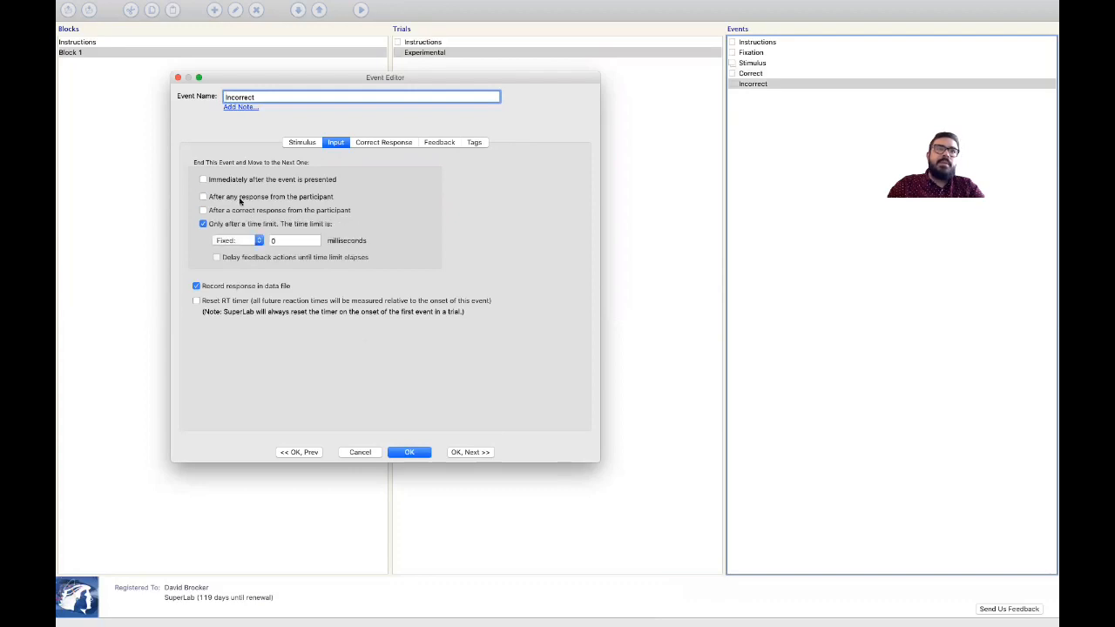
double_click(286, 243)
type("500")
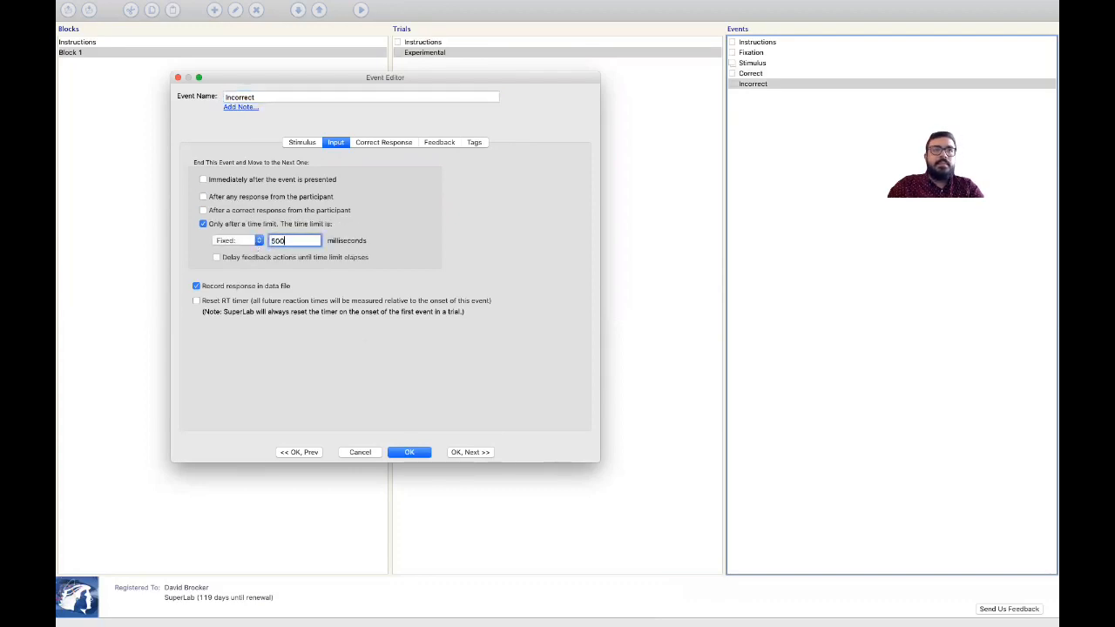
key("Return")
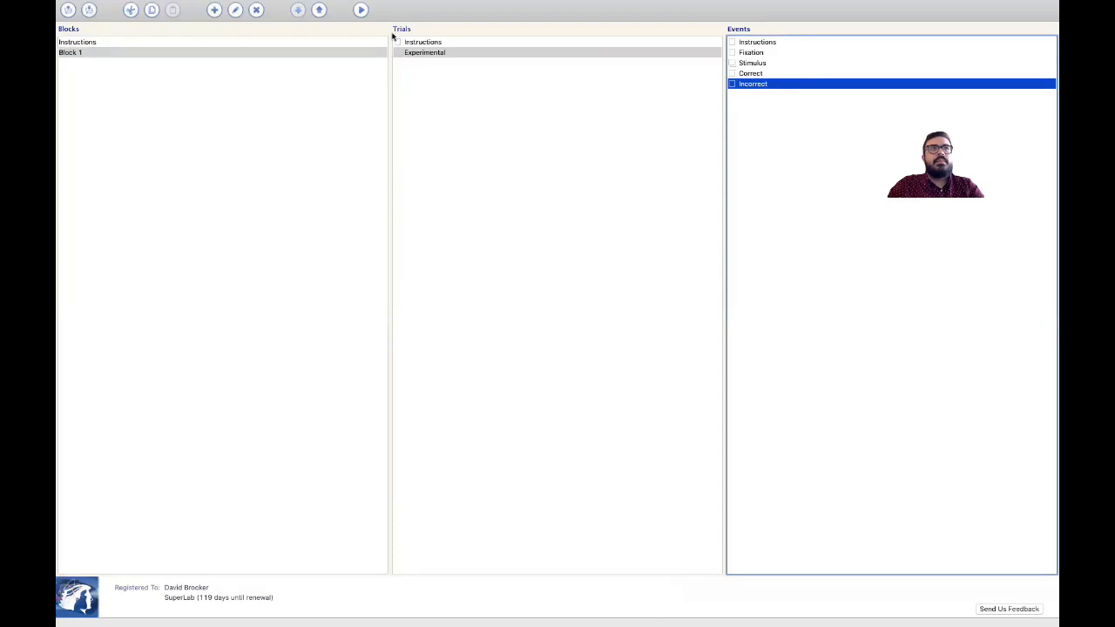
Test-run only Block 1 without saving data, answer several stimuli to check the 500-millisecond feedback, and cancel the experiment
left_click(369, 54)
left_click(361, 9)
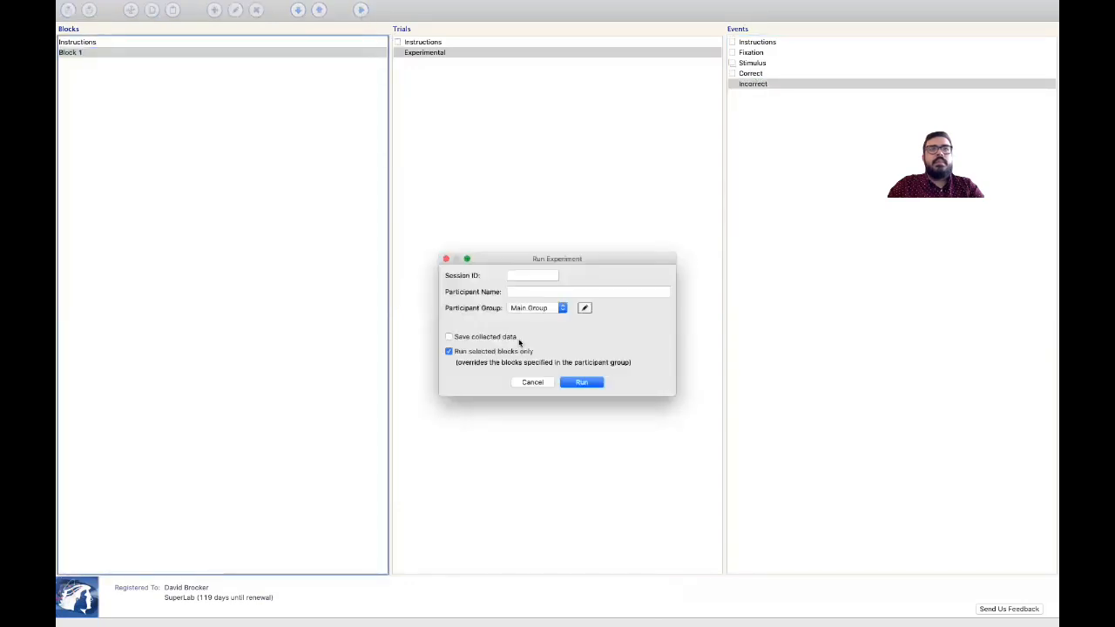
left_click(581, 383)
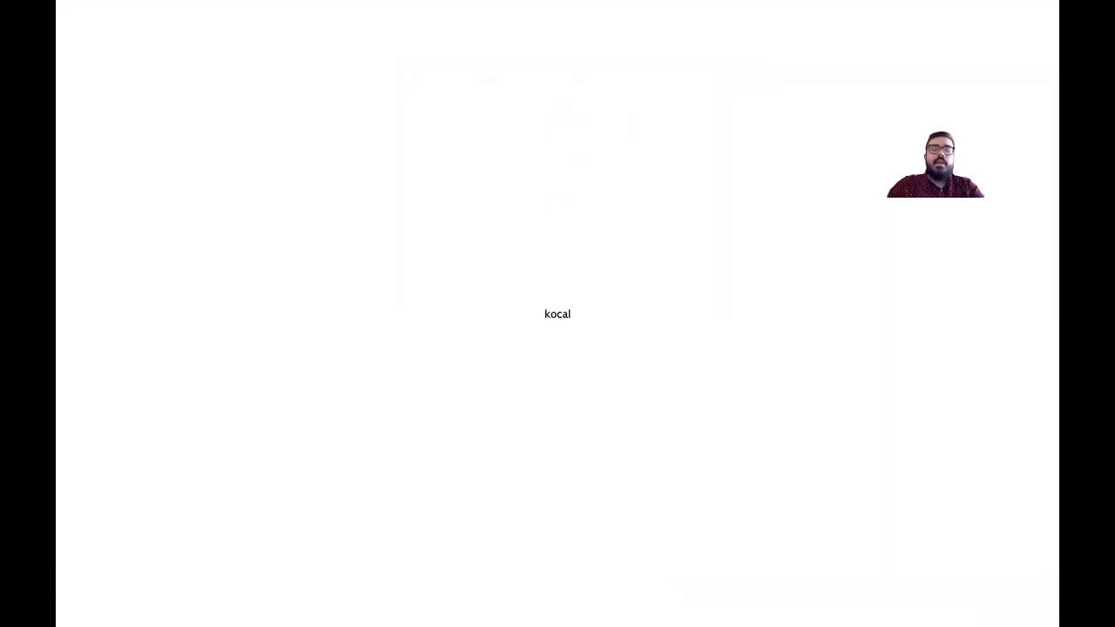
key("n")
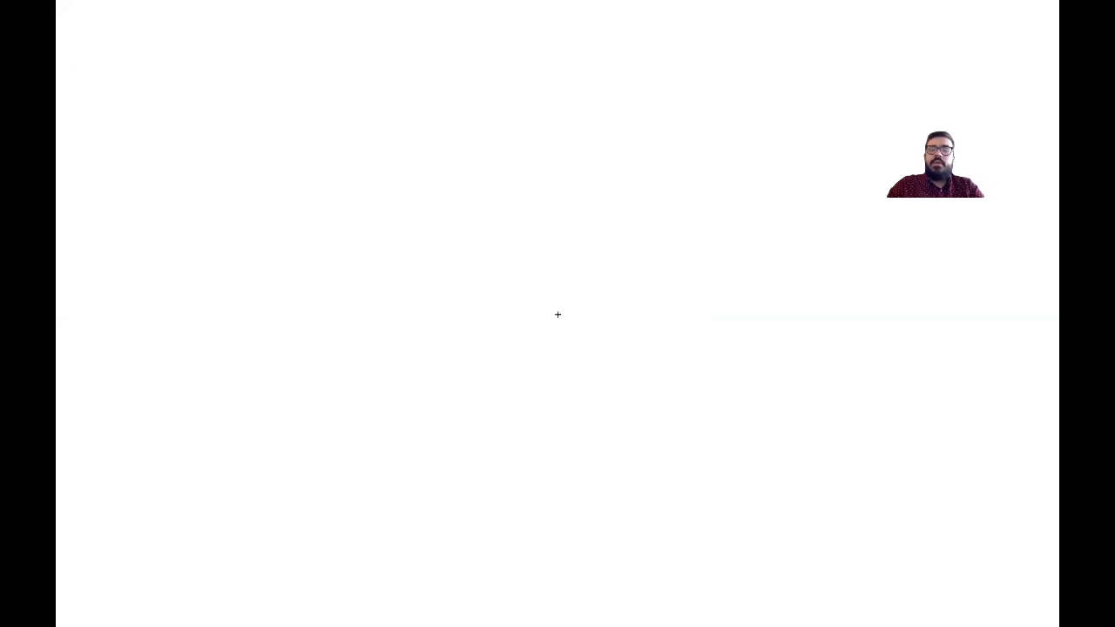
key("n")
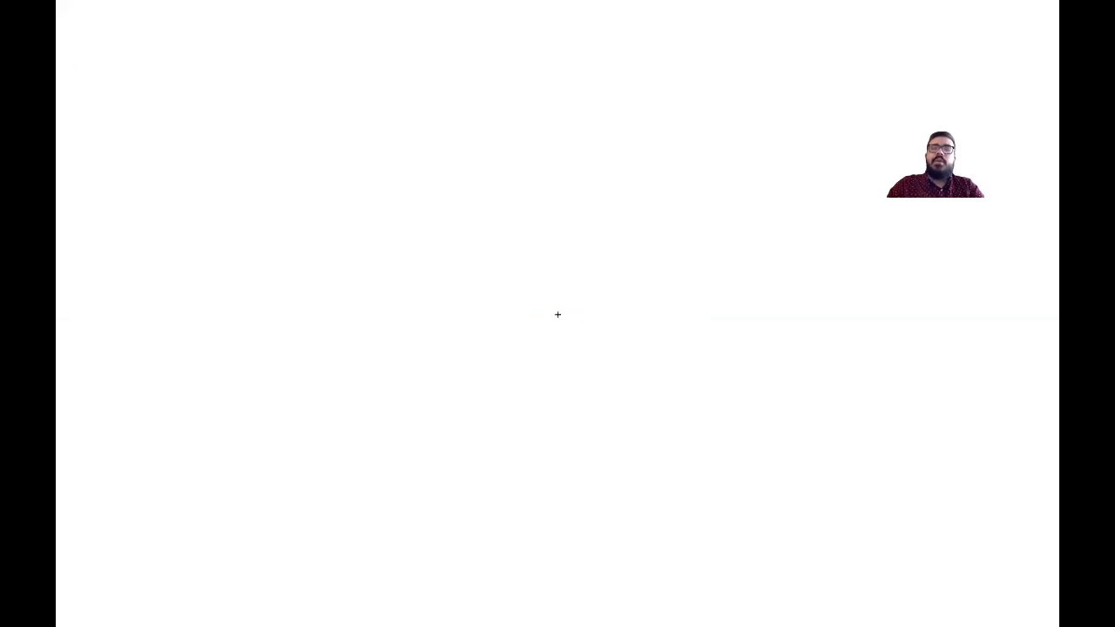
key("y")
key("y")
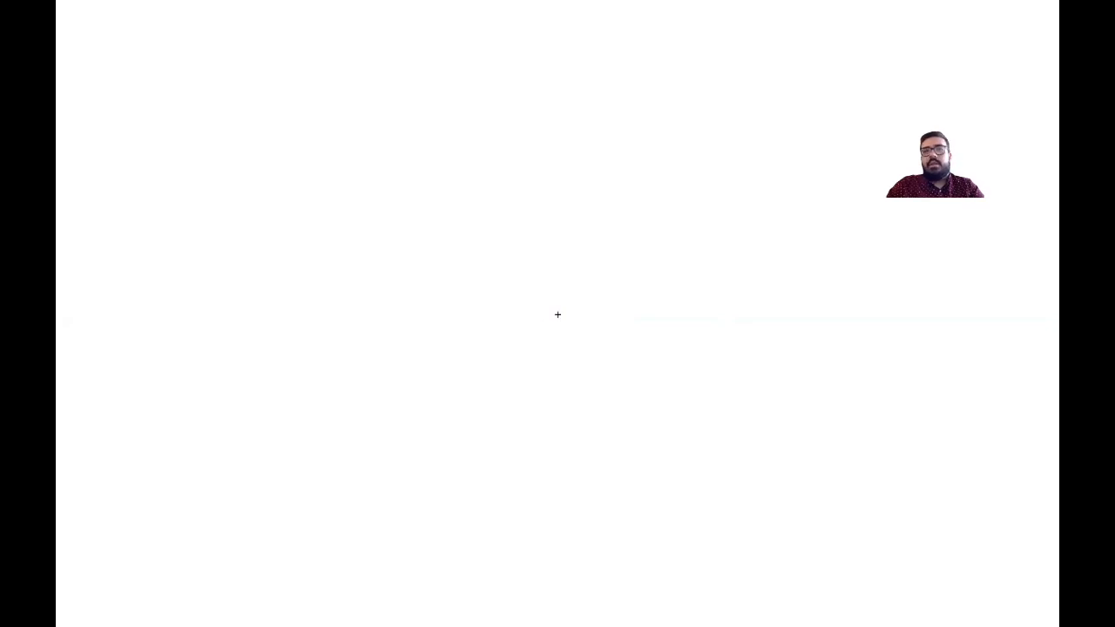
key("n")
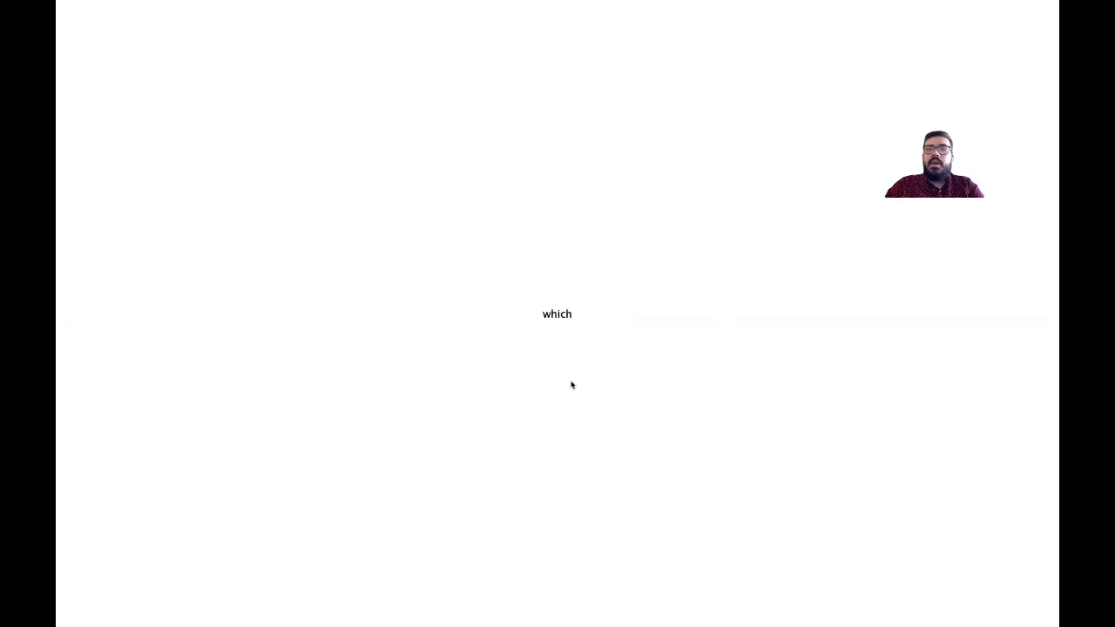
key("Escape")
left_click(624, 206)
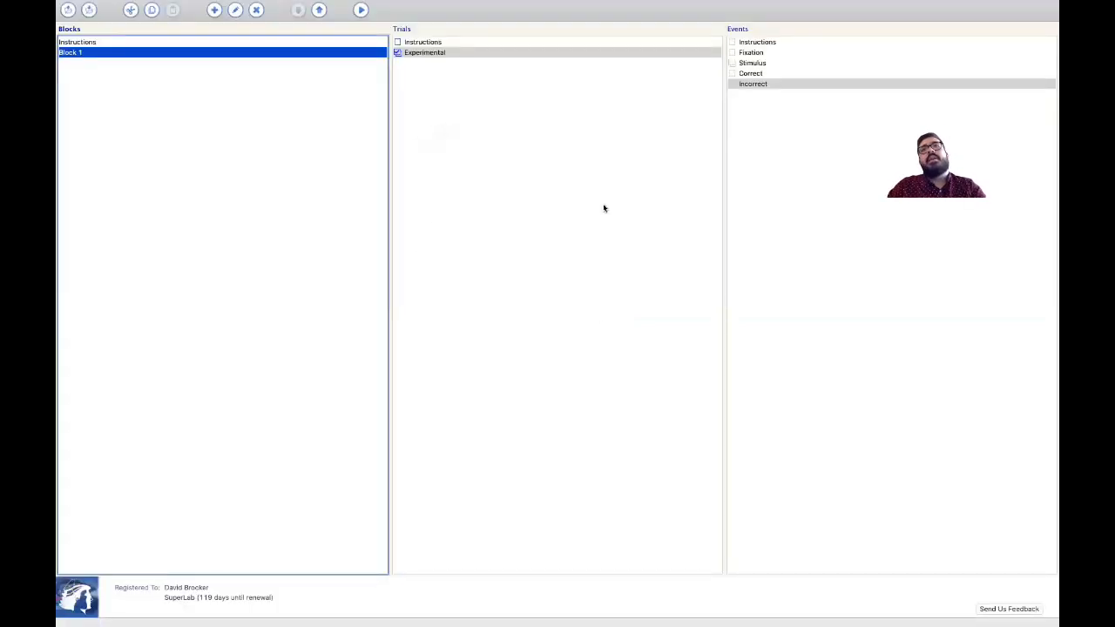
Add a Restart trial action to the Stimulus event's feedback for the condition "Response is not correct" and save the event
left_click(757, 65)
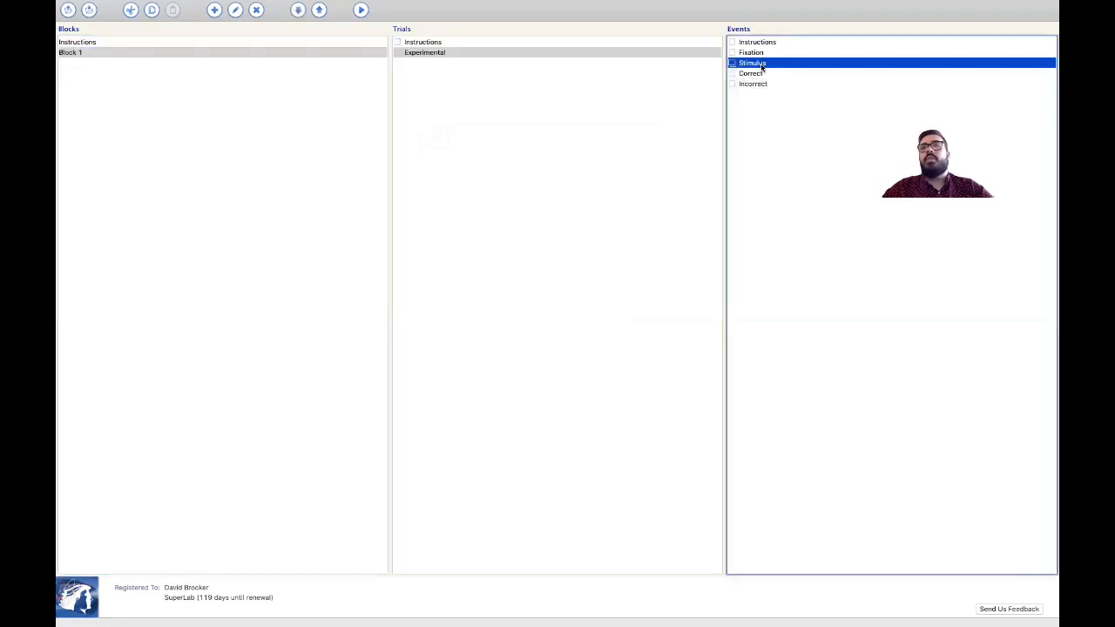
double_click(762, 67)
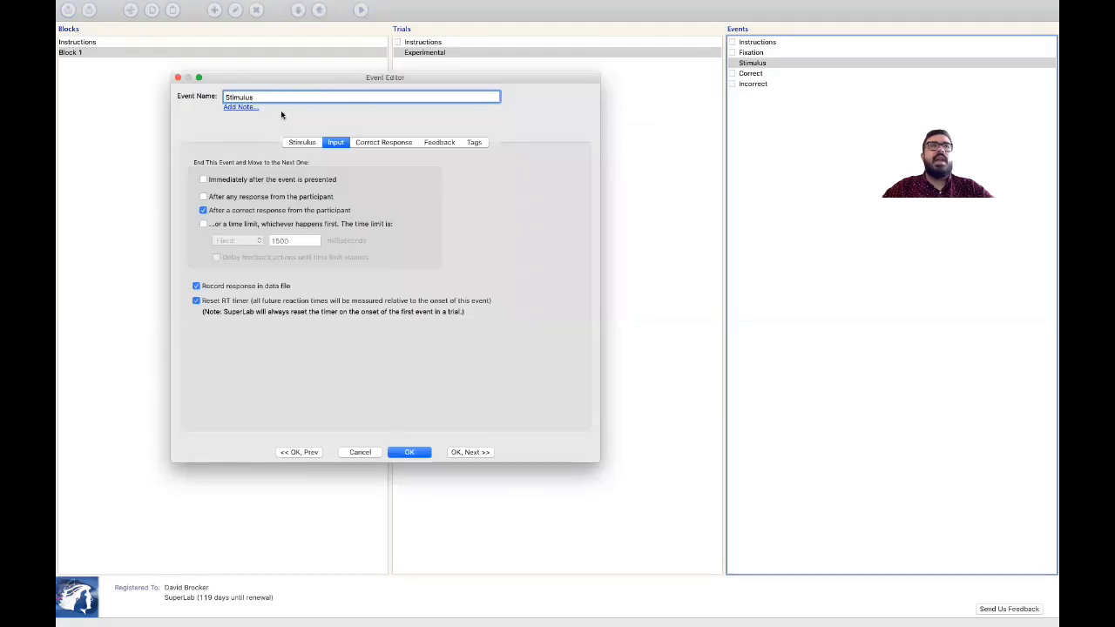
left_click(381, 143)
left_click(448, 144)
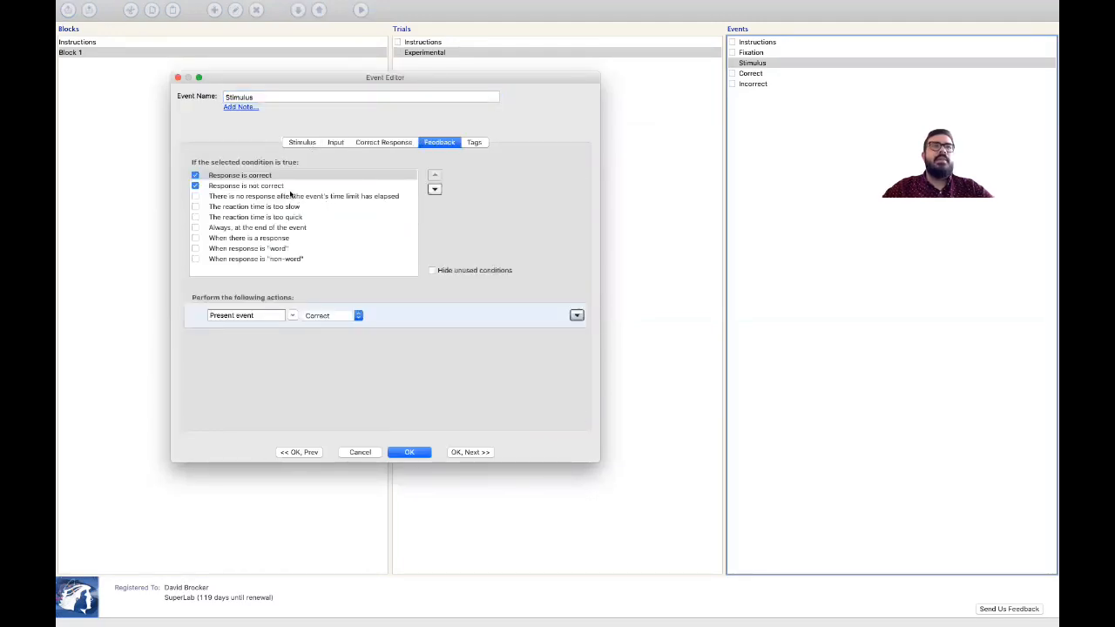
left_click(286, 186)
left_click(577, 315)
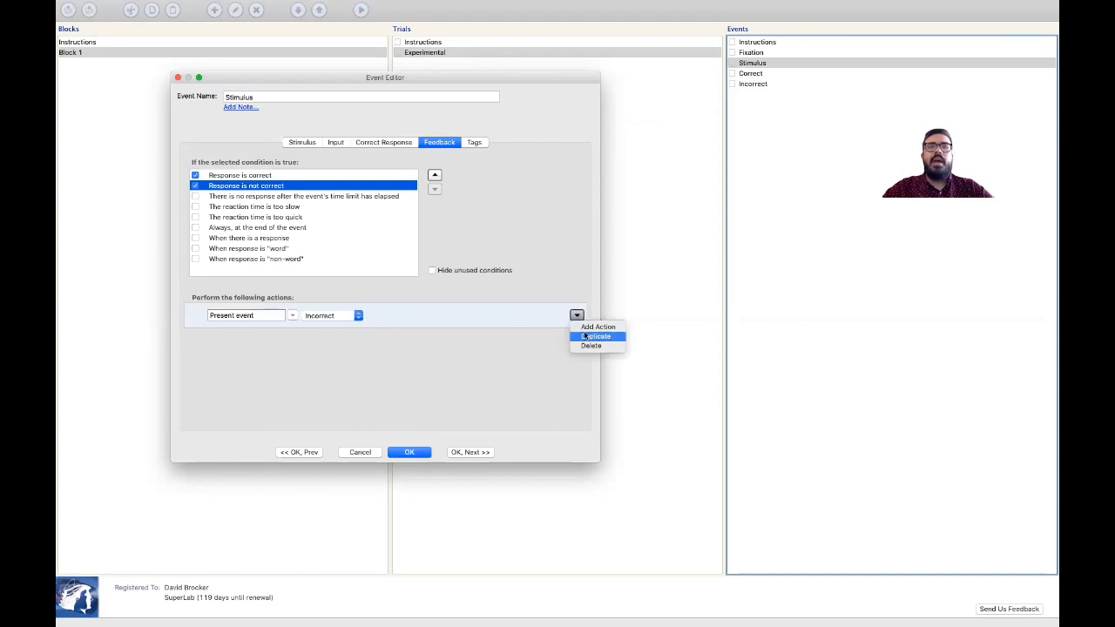
left_click(591, 329)
left_click(293, 341)
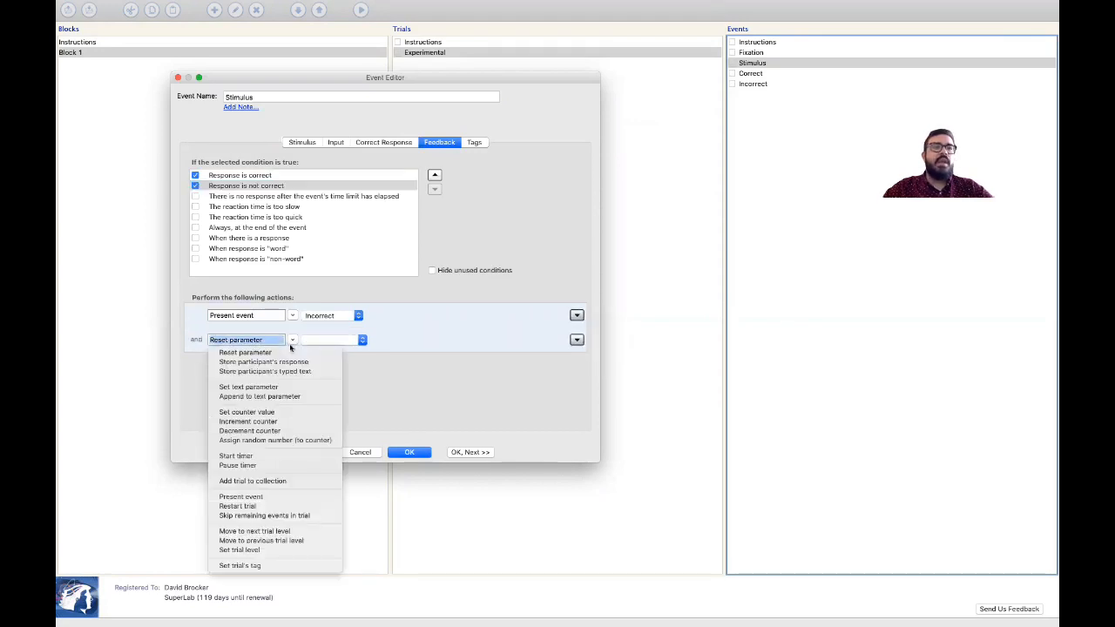
left_click(273, 516)
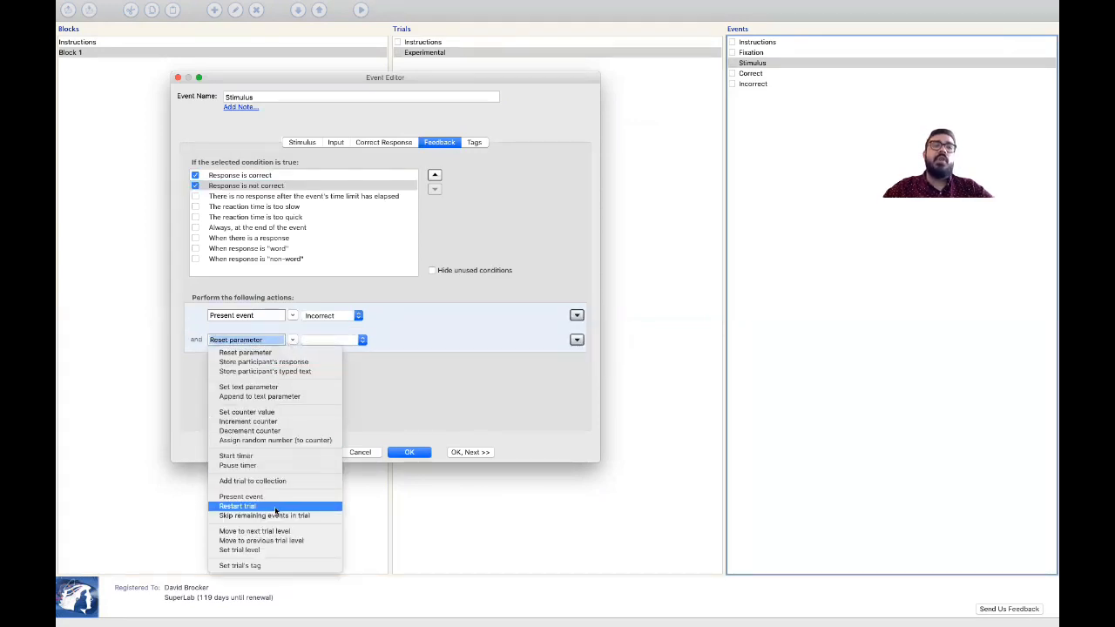
left_click(415, 453)
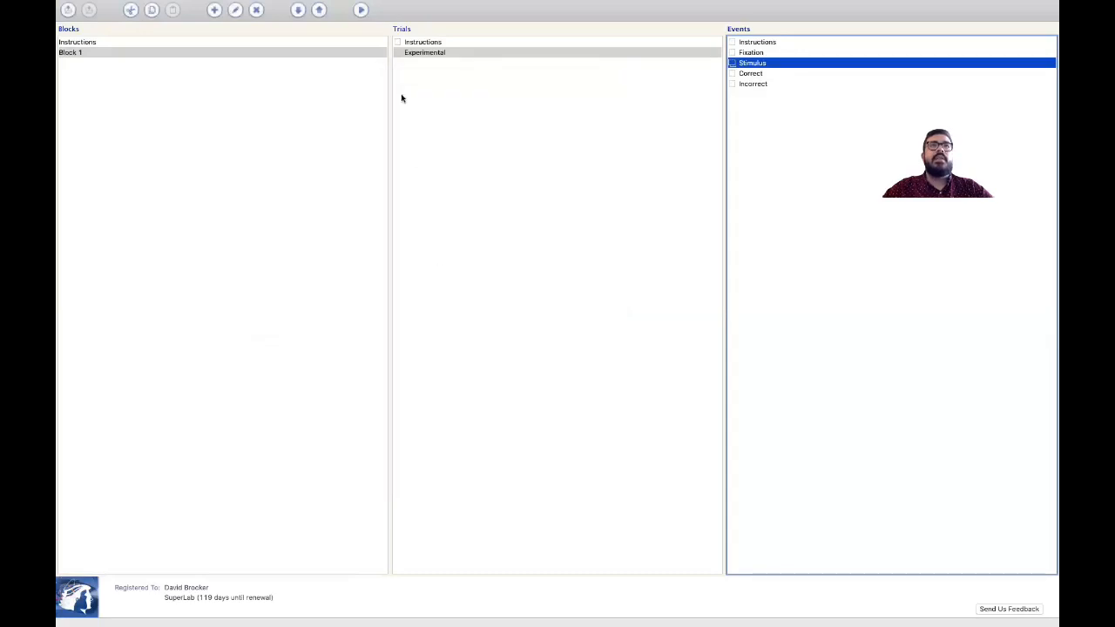
Test-run only Block 1 without saving data, giving correct and incorrect responses to check the trial restart, and cancel the experiment
left_click(381, 51)
left_click(362, 10)
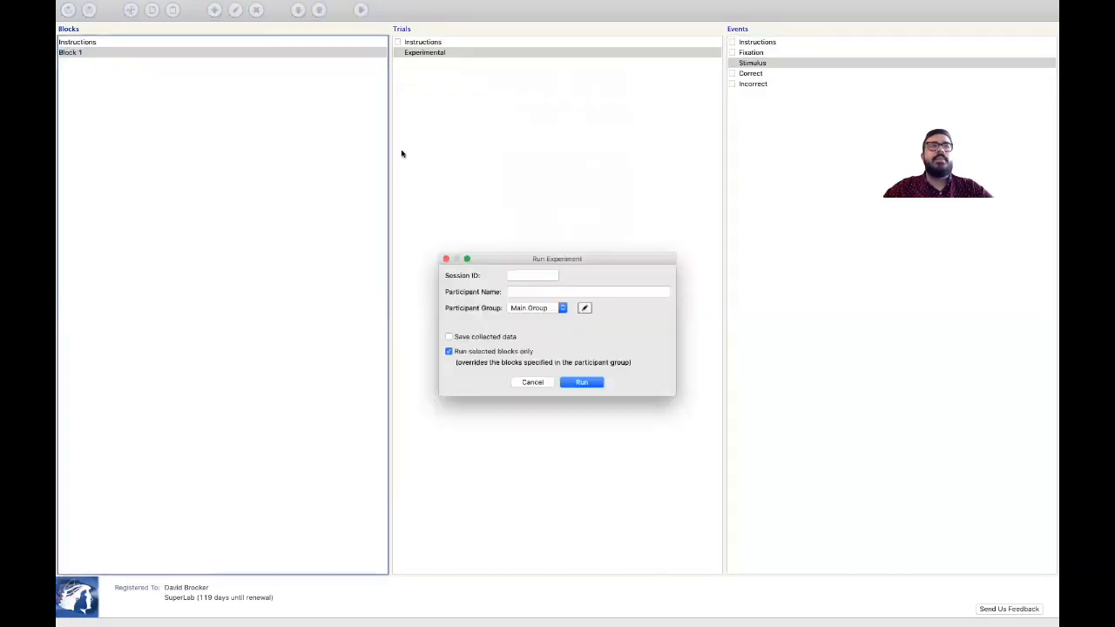
left_click(603, 384)
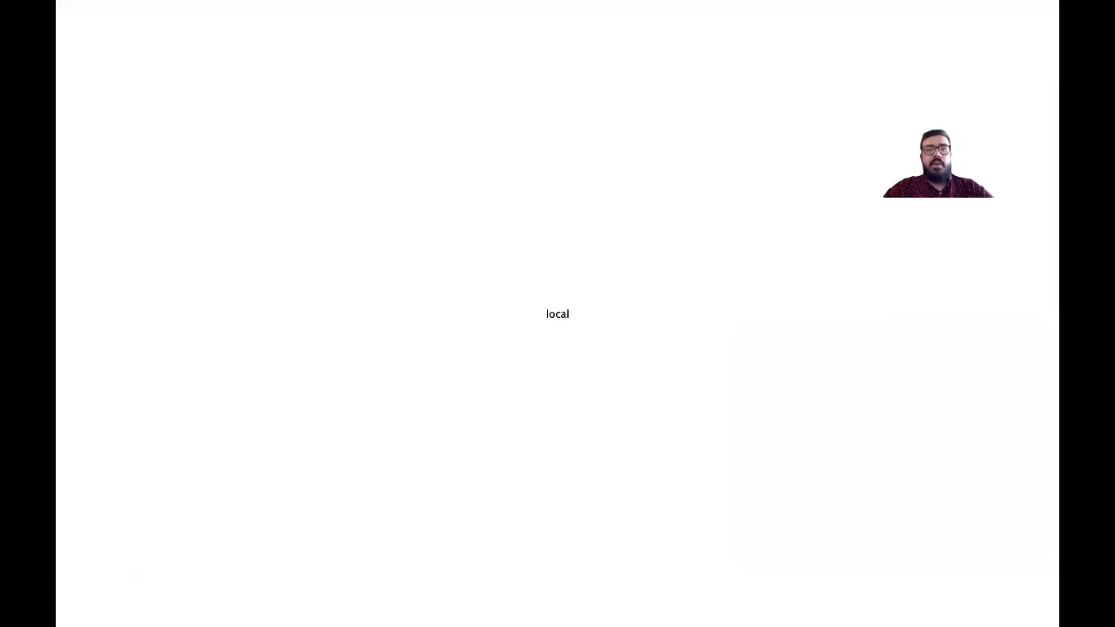
key("w")
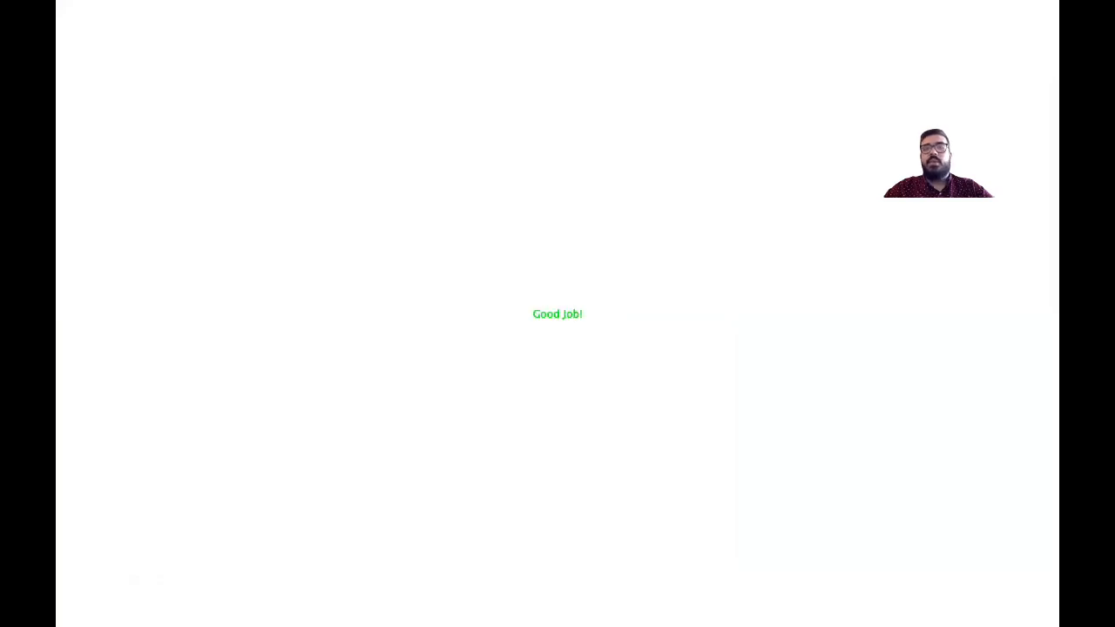
key("n")
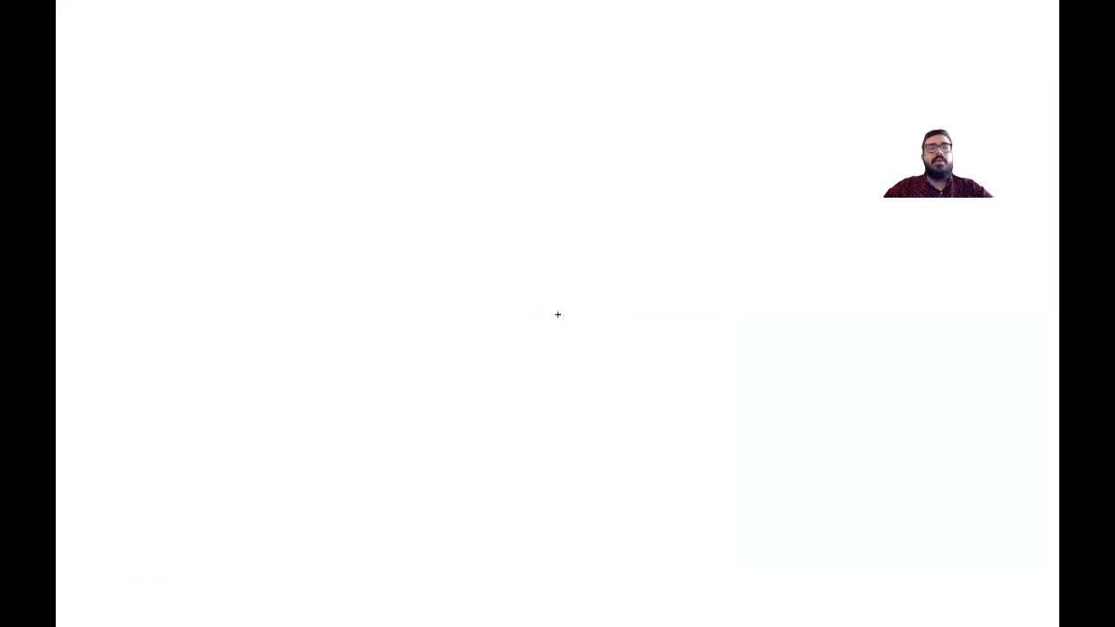
key("w")
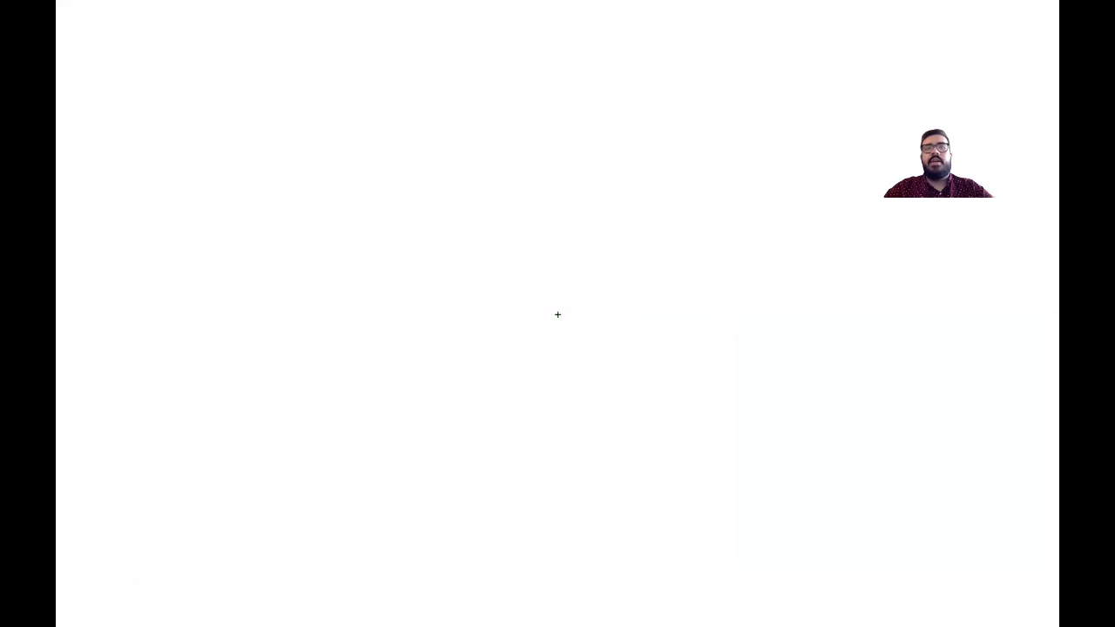
key("w")
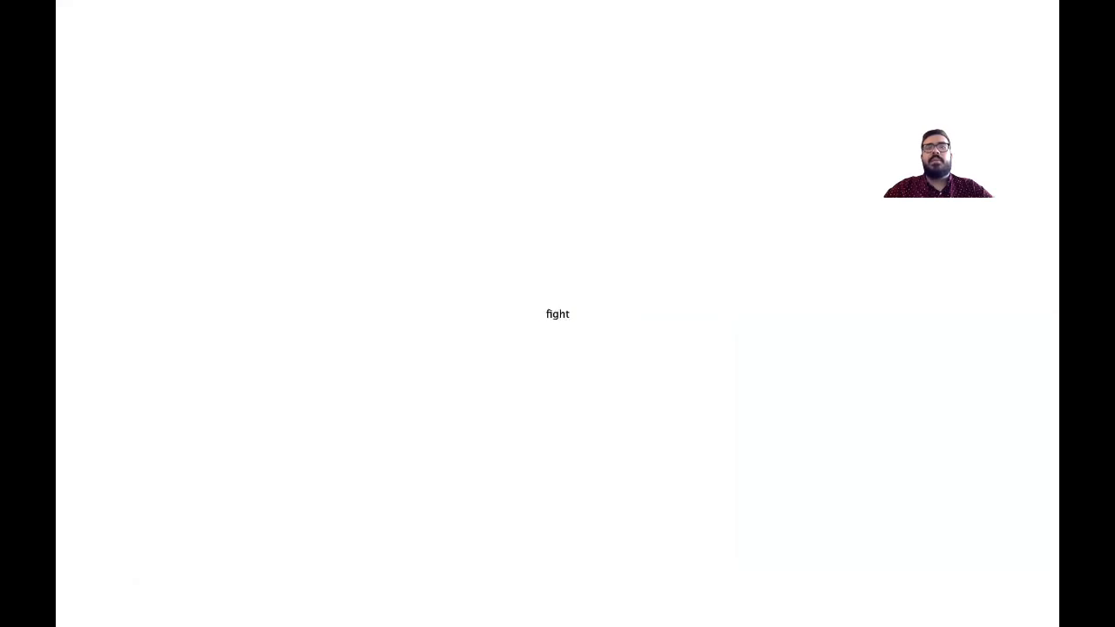
key("n")
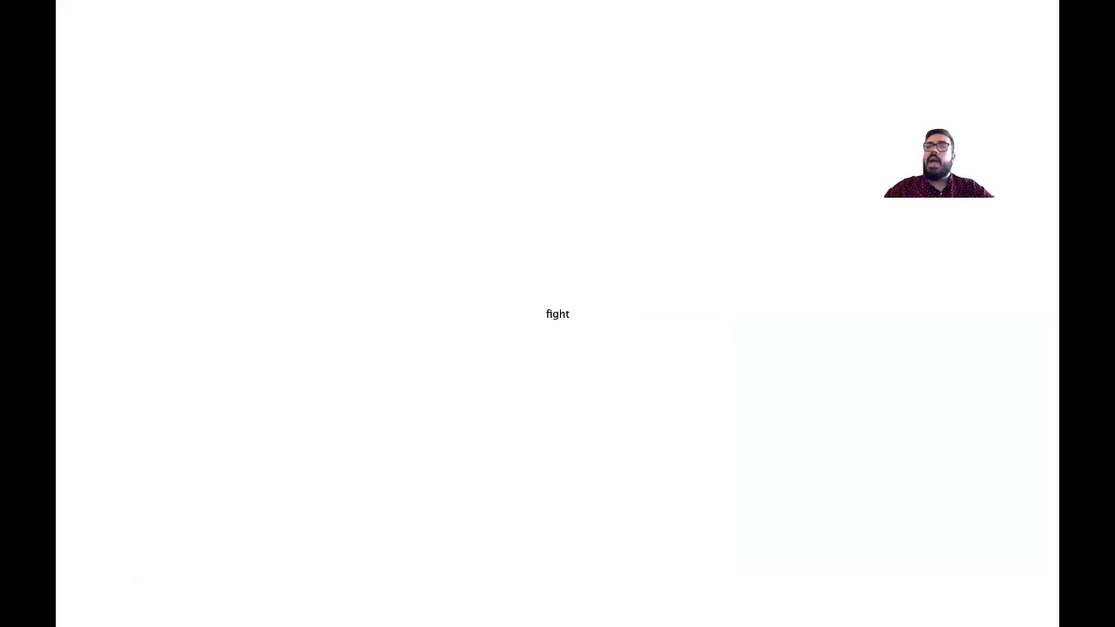
key("n")
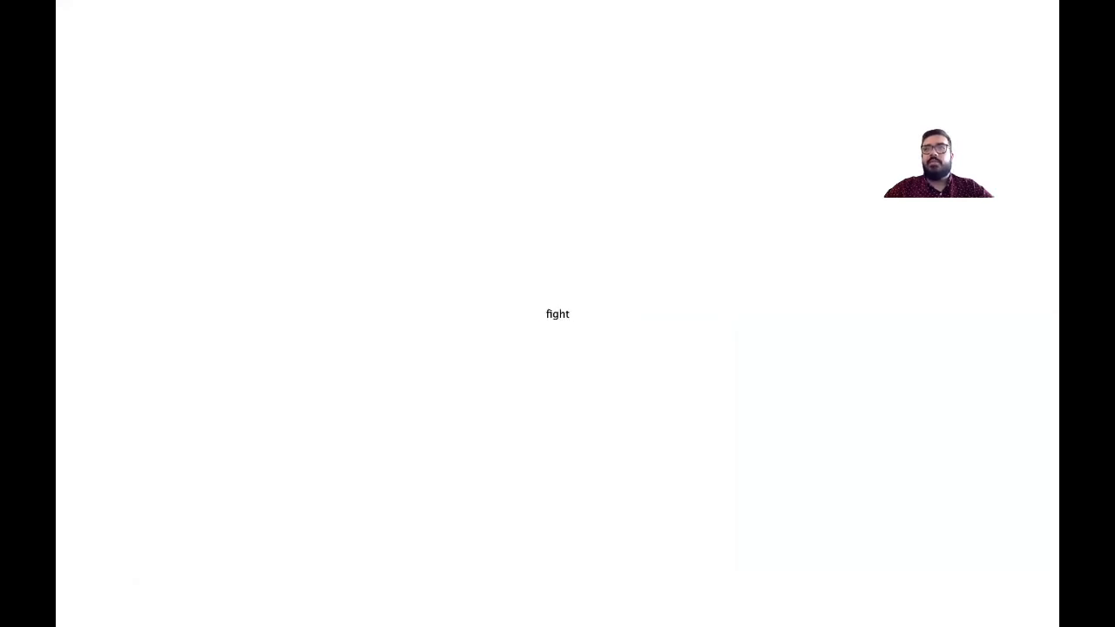
key("Escape")
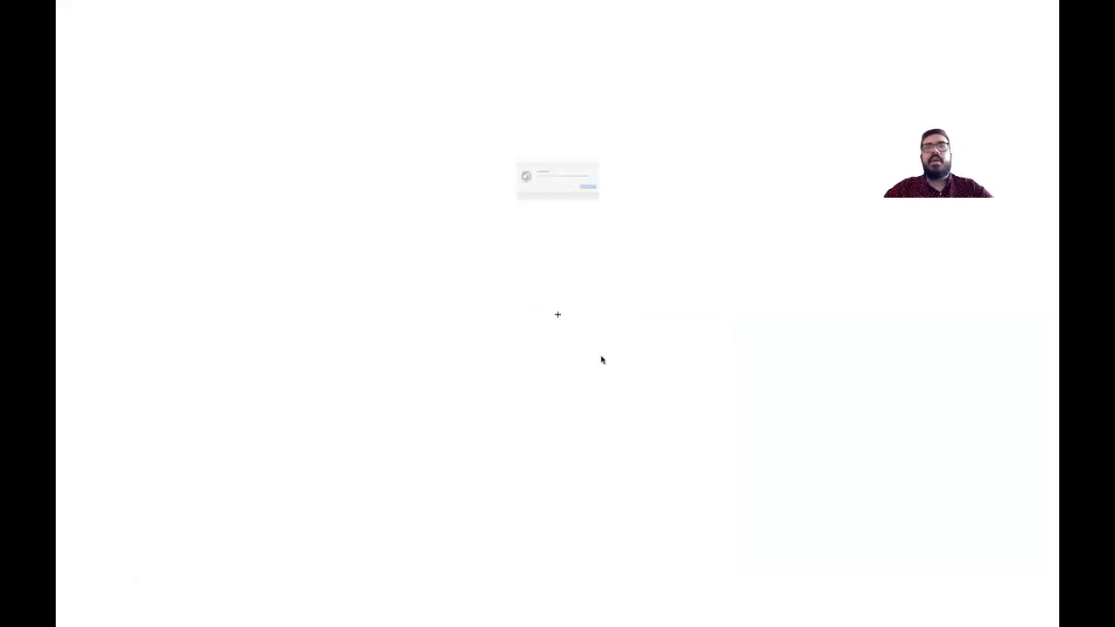
left_click(594, 203)
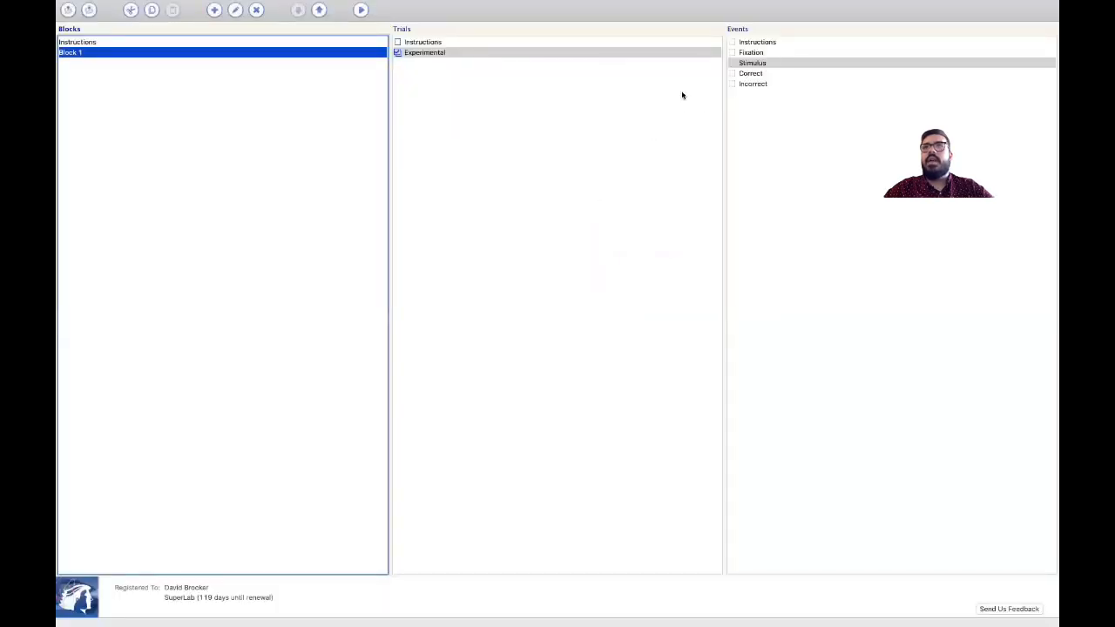
Examine the Experimental trial's presentation, list access, tags, rules and restart-limit options, and close its editor
double_click(505, 52)
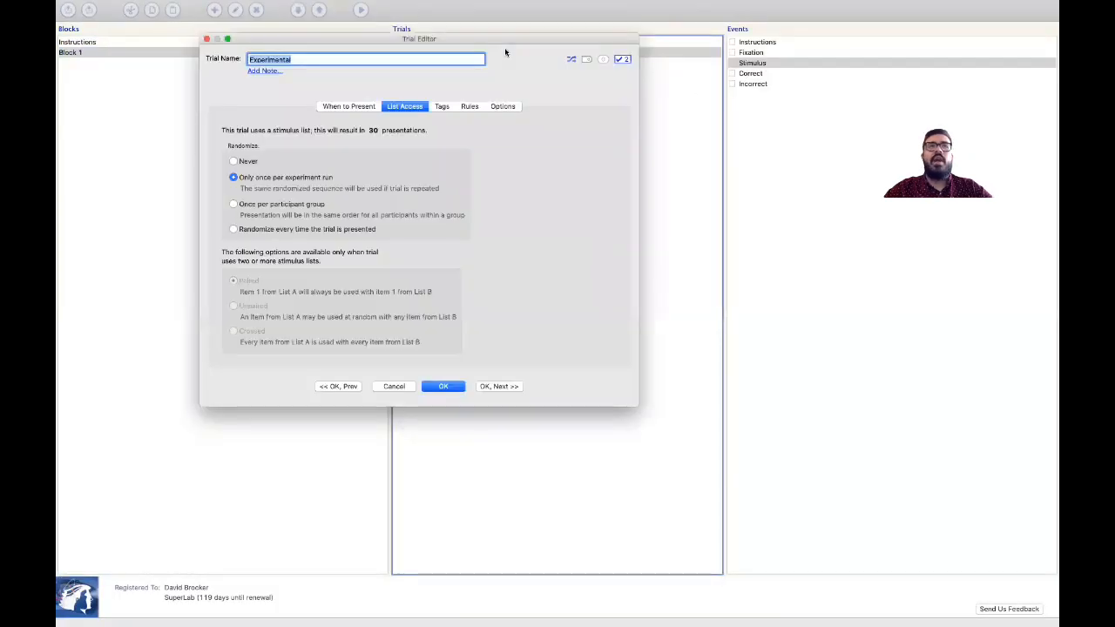
left_click(347, 107)
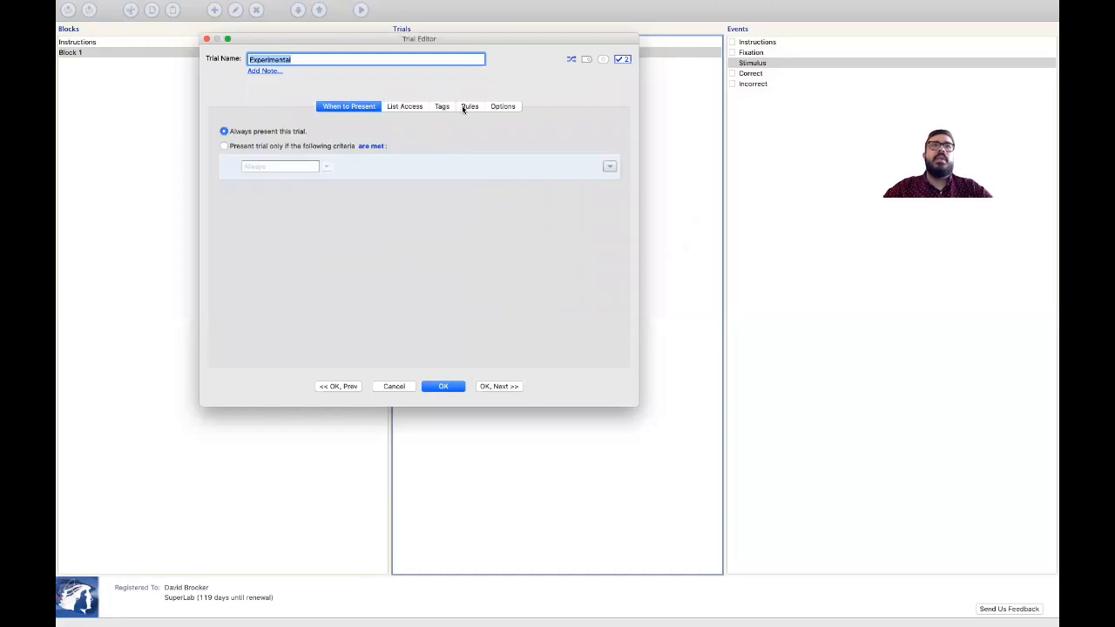
left_click(468, 106)
left_click(443, 106)
left_click(337, 107)
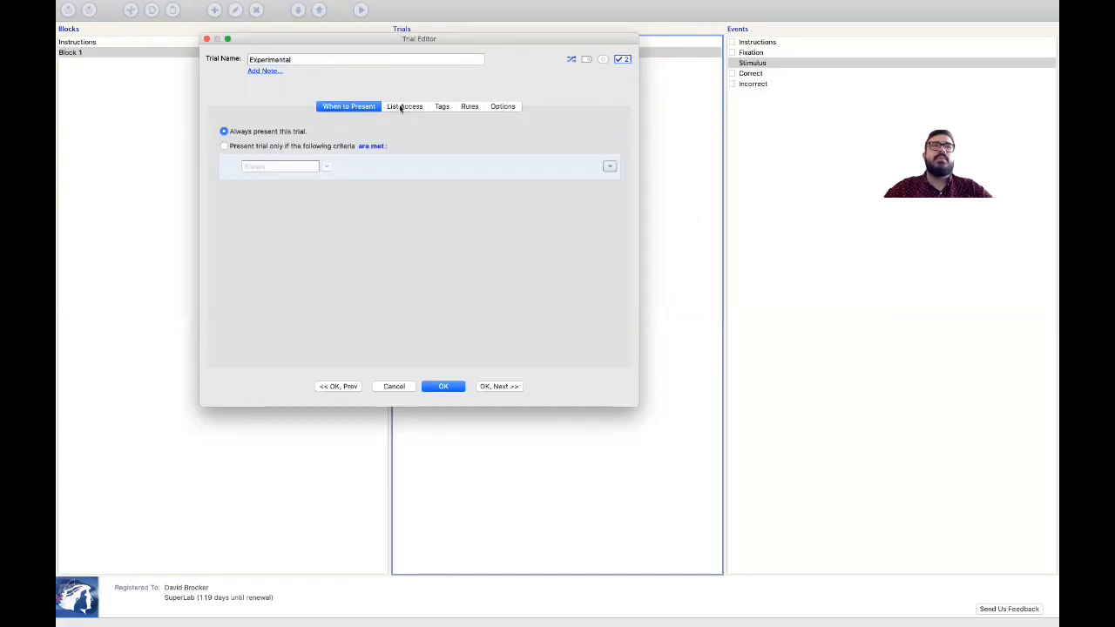
left_click(404, 106)
left_click(501, 106)
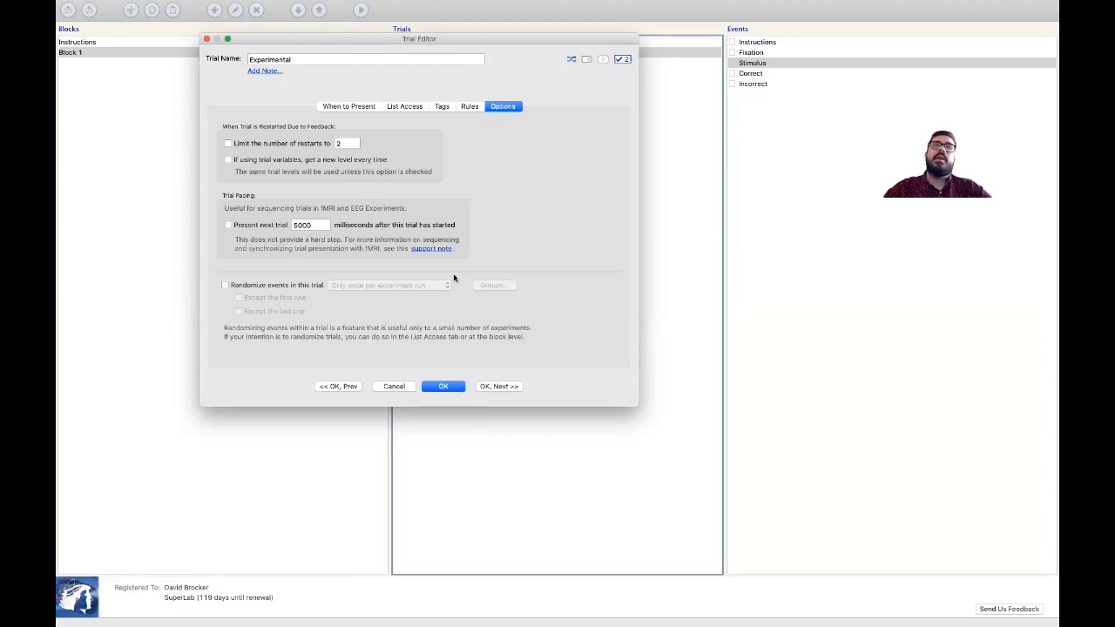
left_click(454, 386)
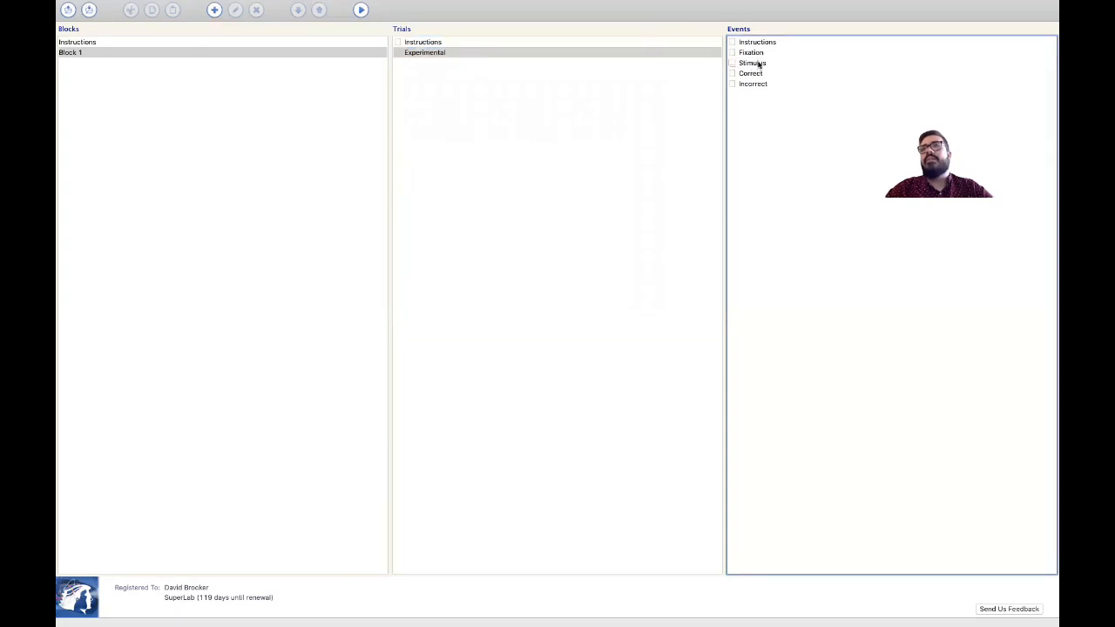
Delete the Restart trial action from the Stimulus event's feedback for "Response is not correct" and save the event
left_click(757, 63)
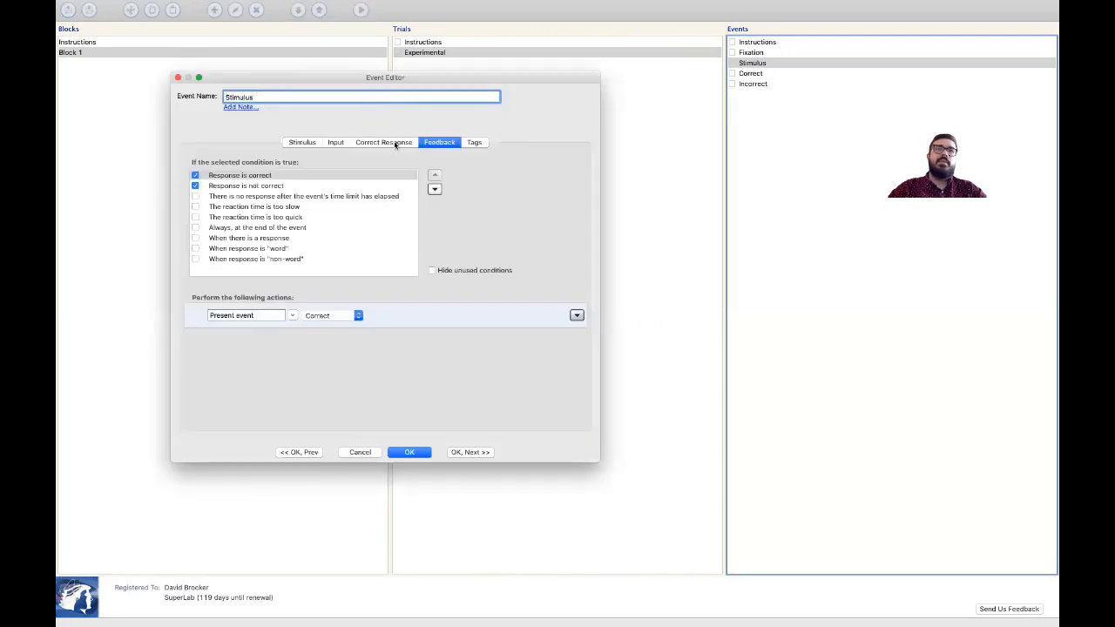
left_click(261, 185)
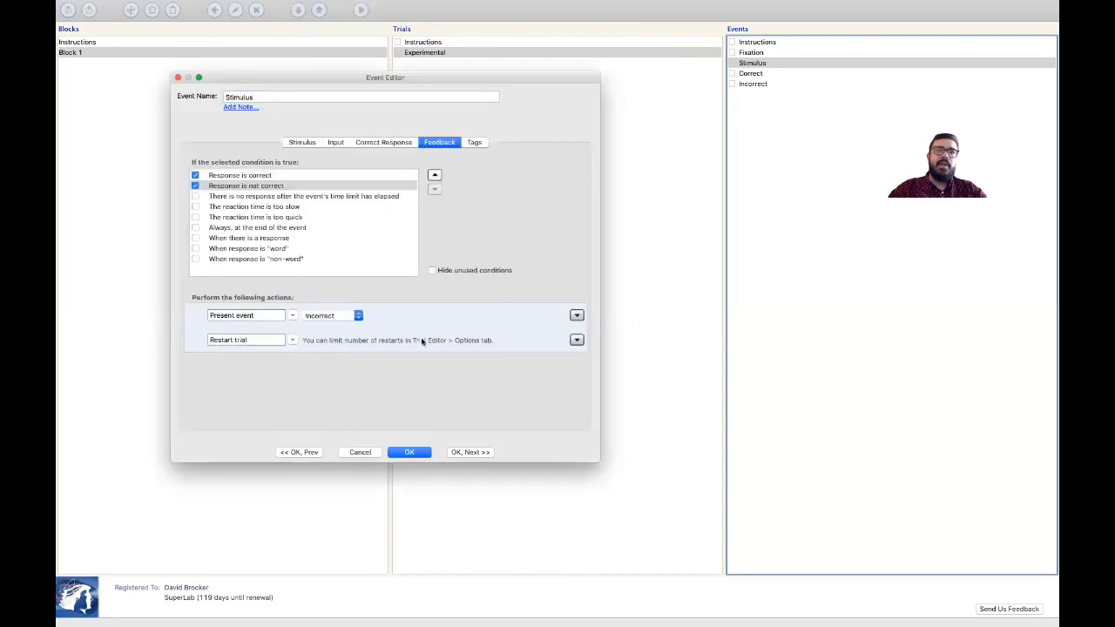
left_click(577, 340)
left_click(595, 370)
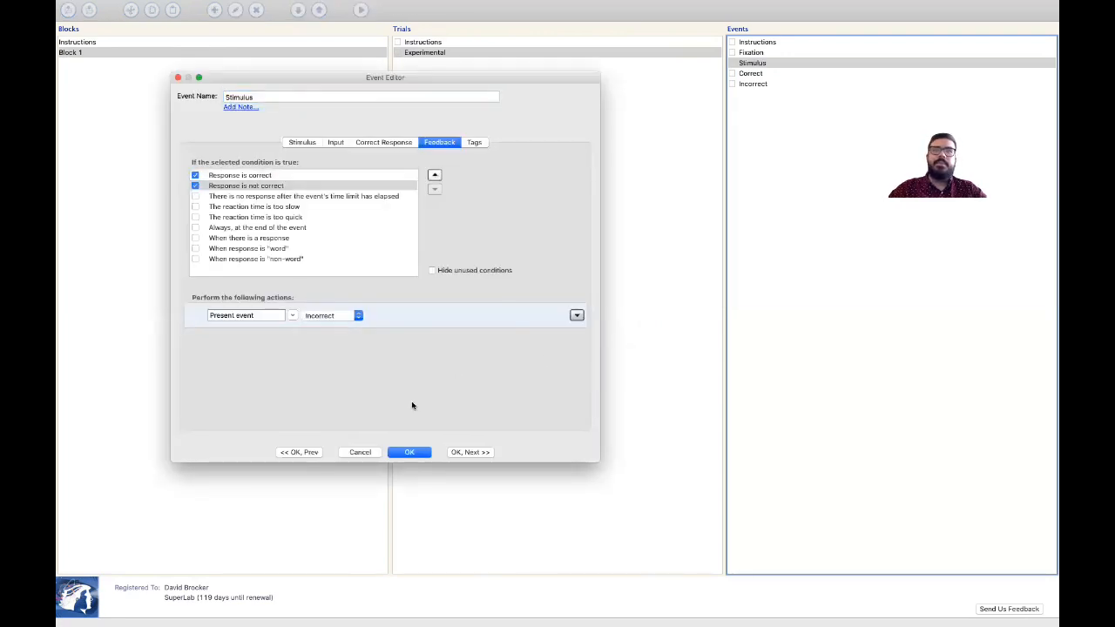
left_click(411, 451)
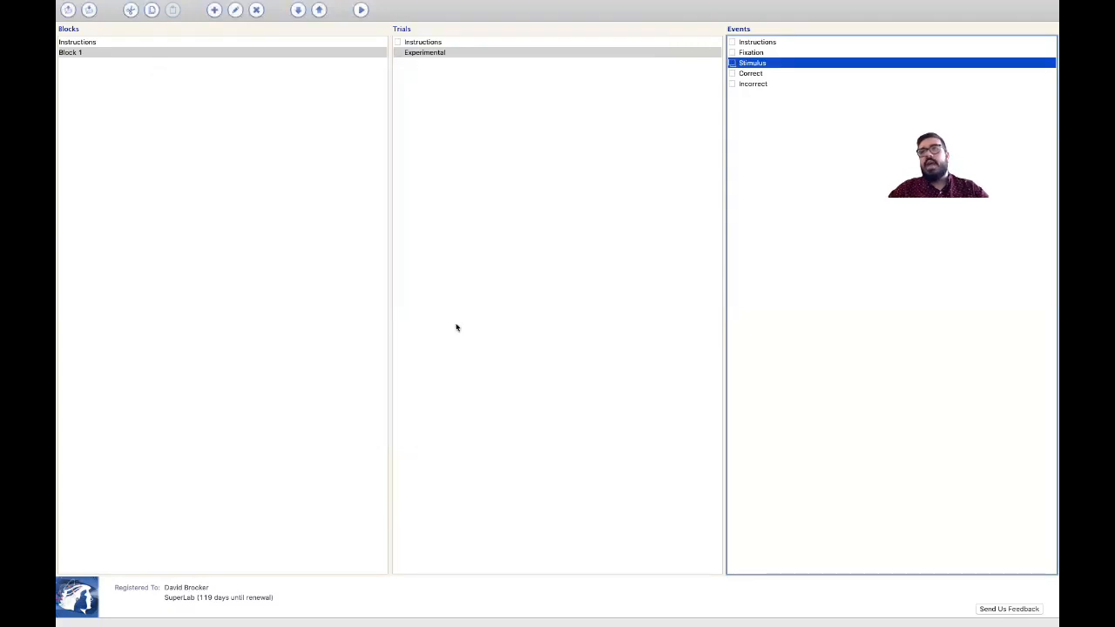
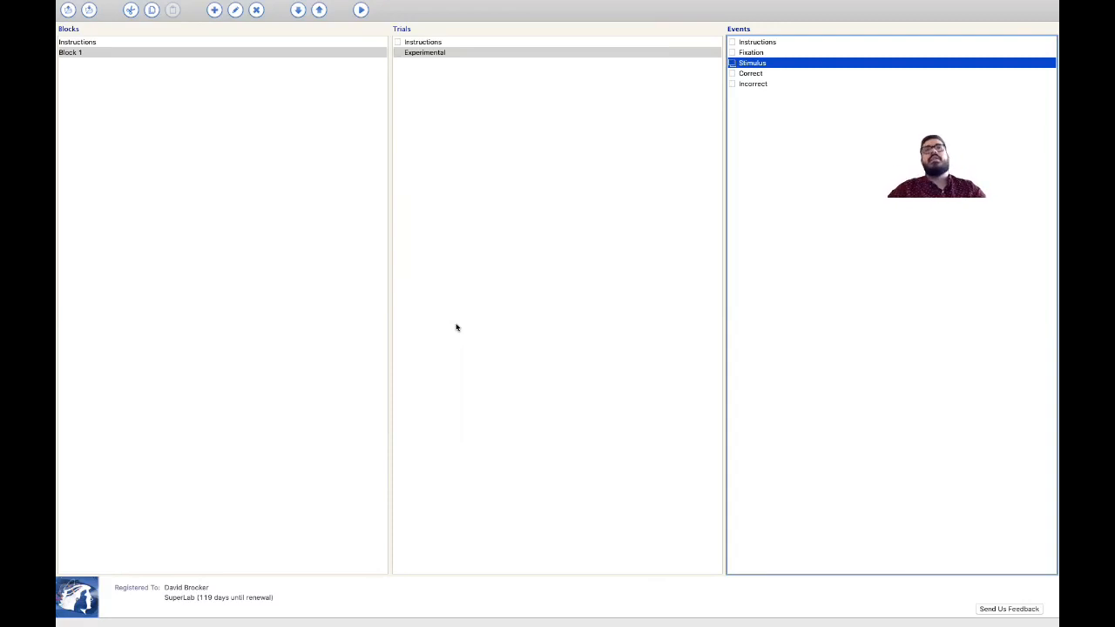
mouse_move(281, 4)
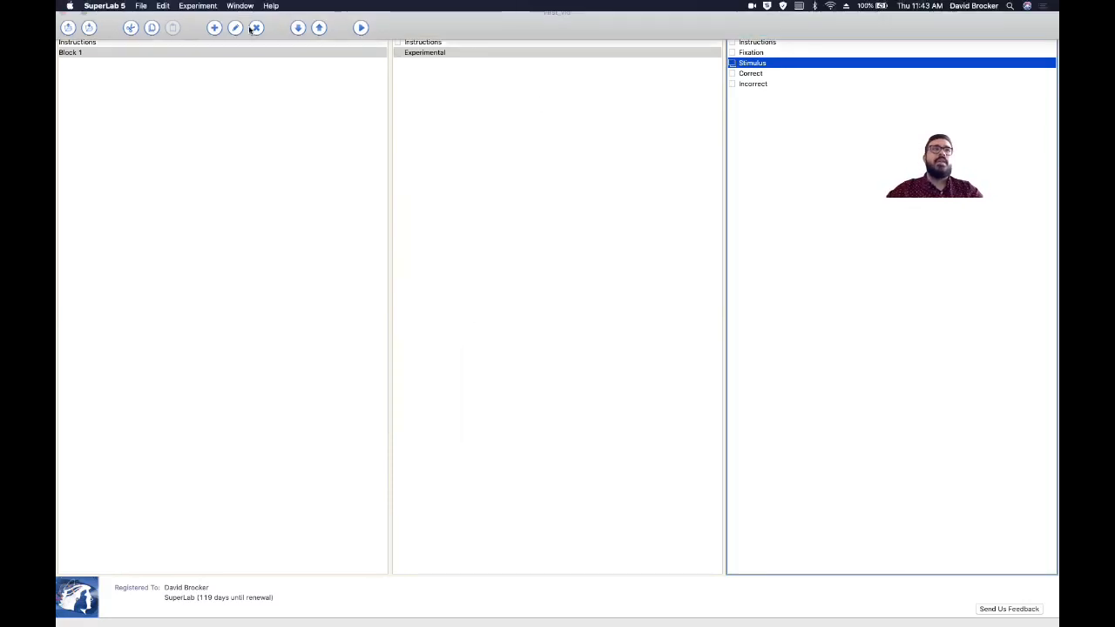
Create a counter parameter in the experiment's Parameters settings
left_click(197, 6)
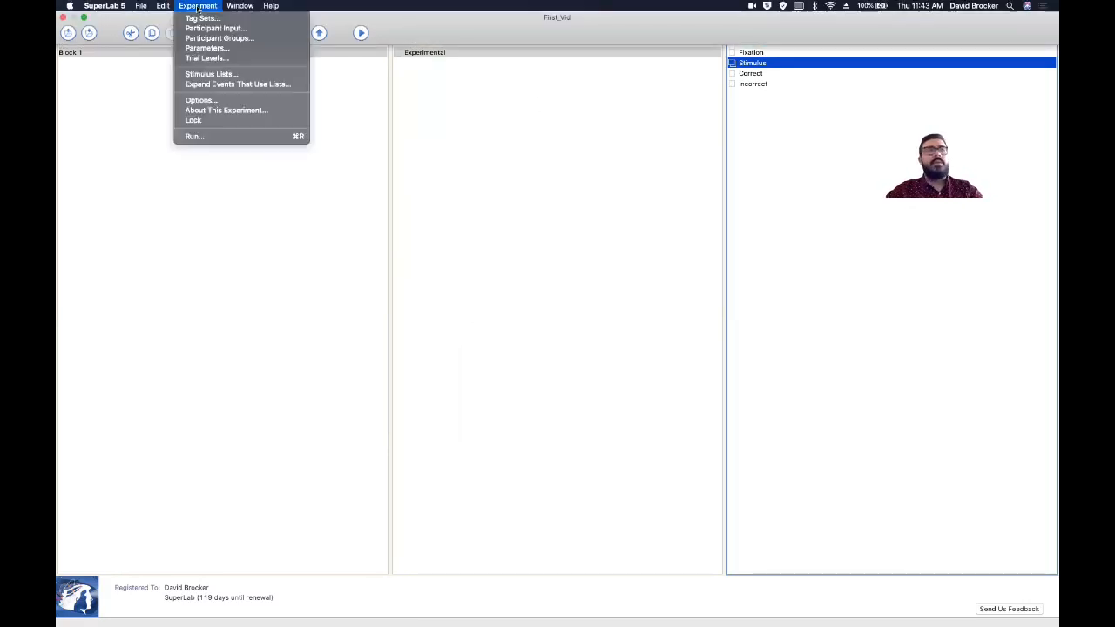
left_click(214, 48)
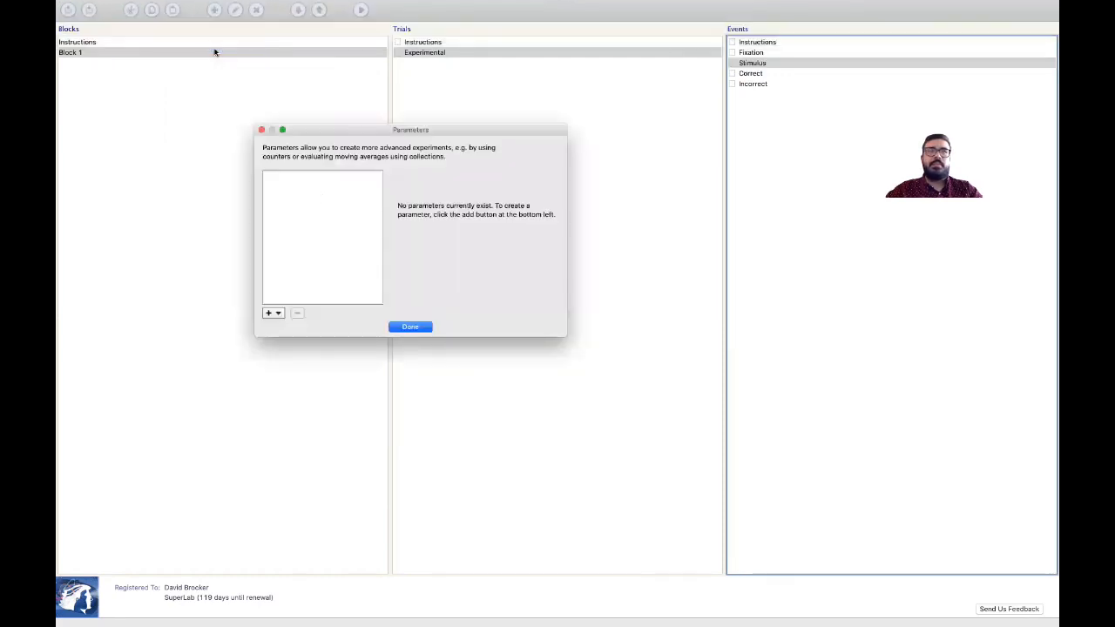
left_click(270, 313)
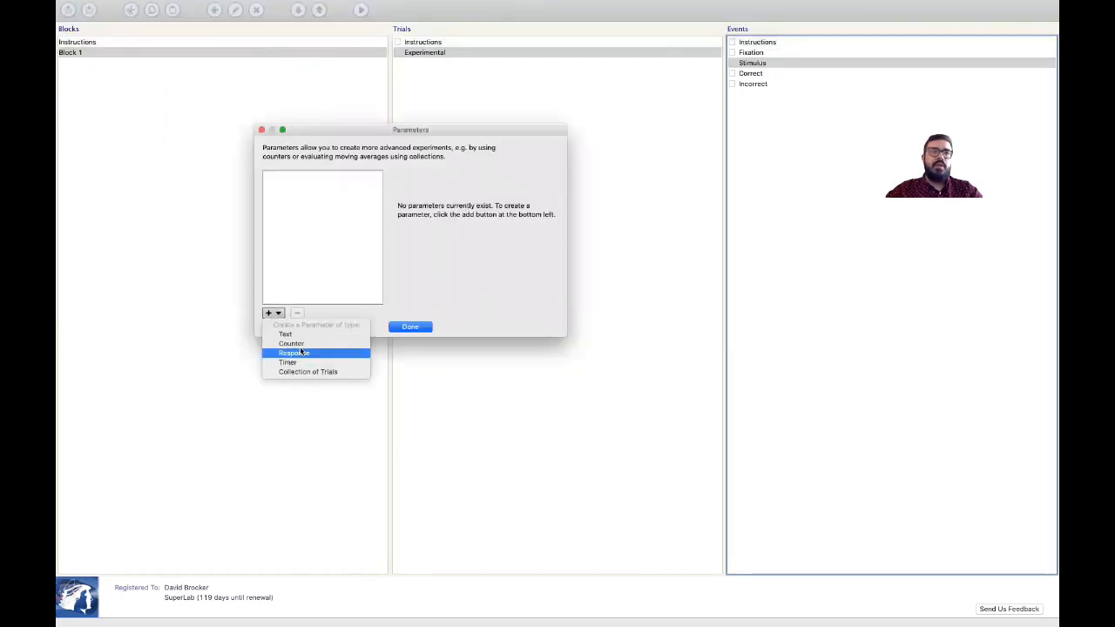
left_click(300, 346)
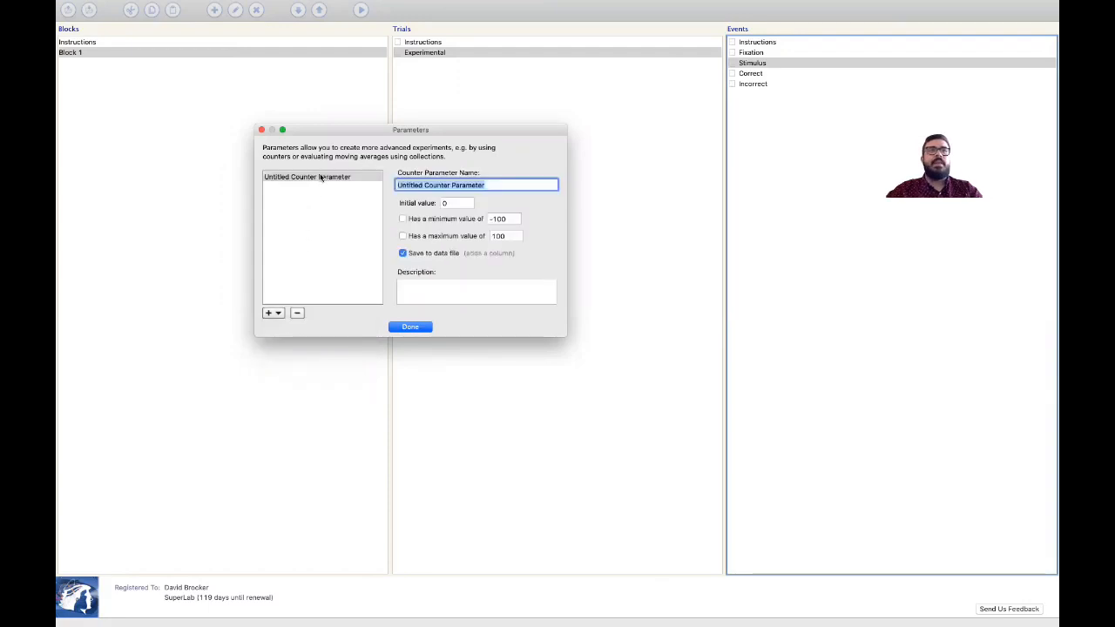
Add a second counter parameter and enter a name for it beginning with "Number of Corre"
left_click(279, 318)
left_click(287, 347)
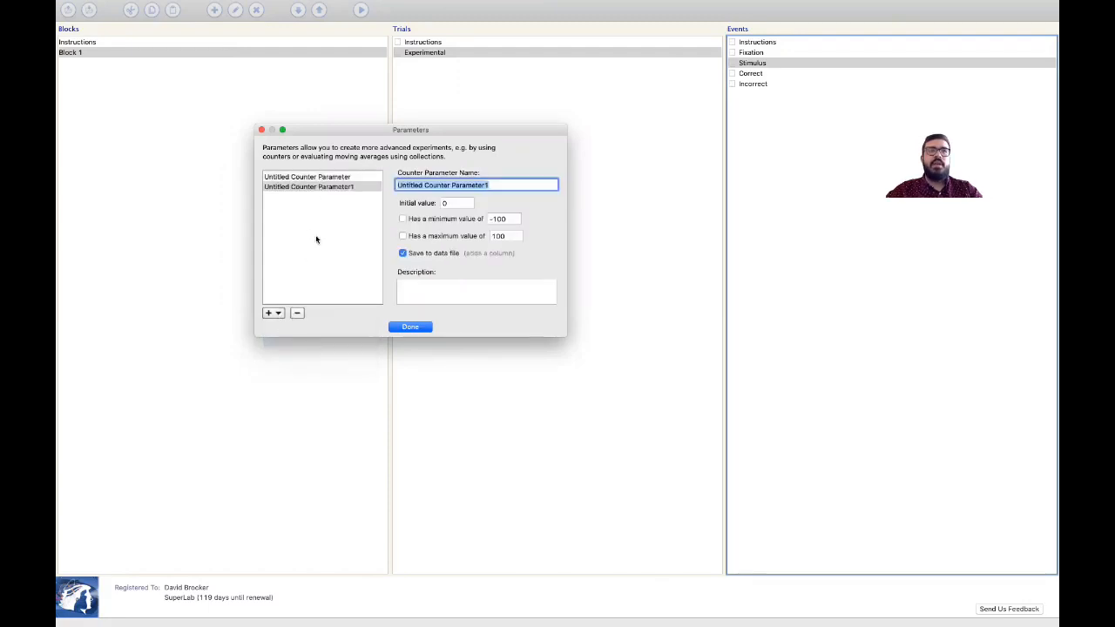
type("Nu")
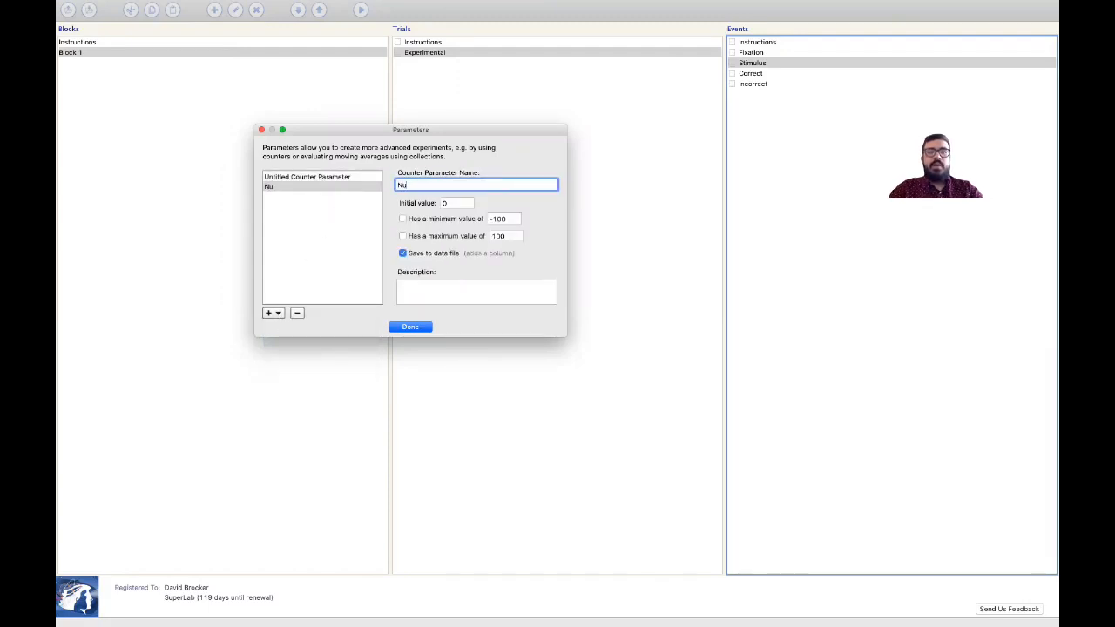
type("mber of Corre")
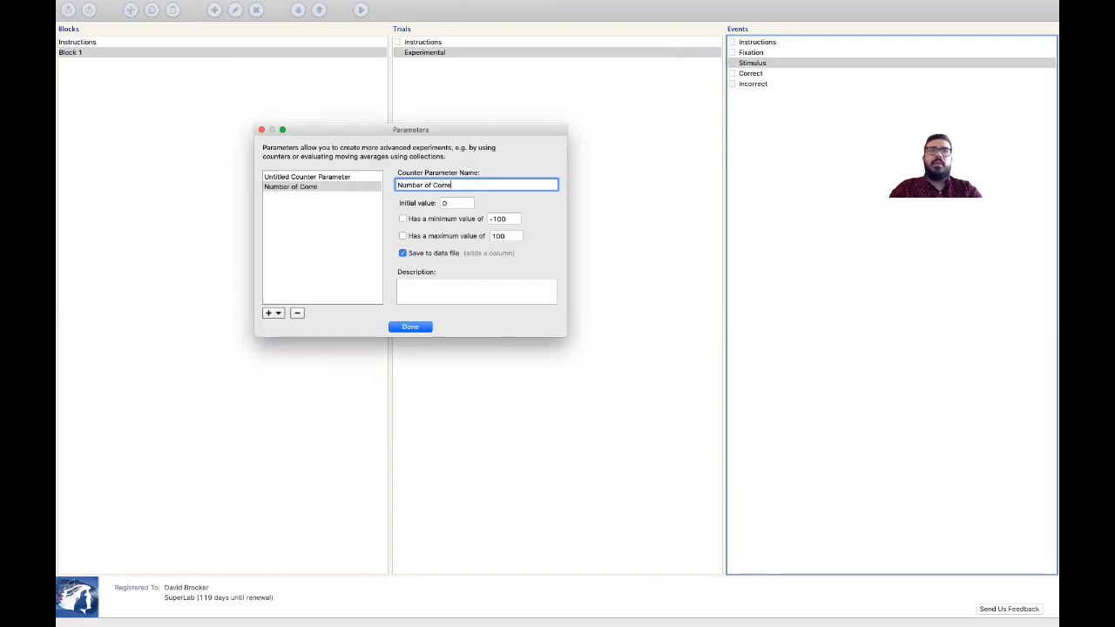
Name the second counter parameter "Number of Correct Responses" and copy that name for reuse
type("ct Responses")
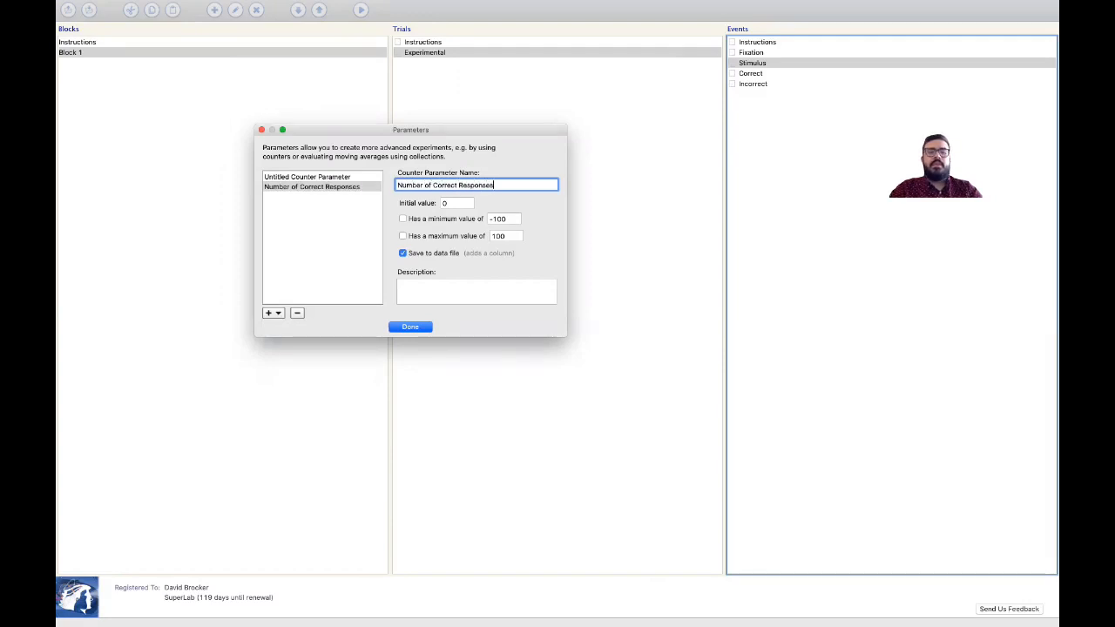
key("Return")
key("super+c")
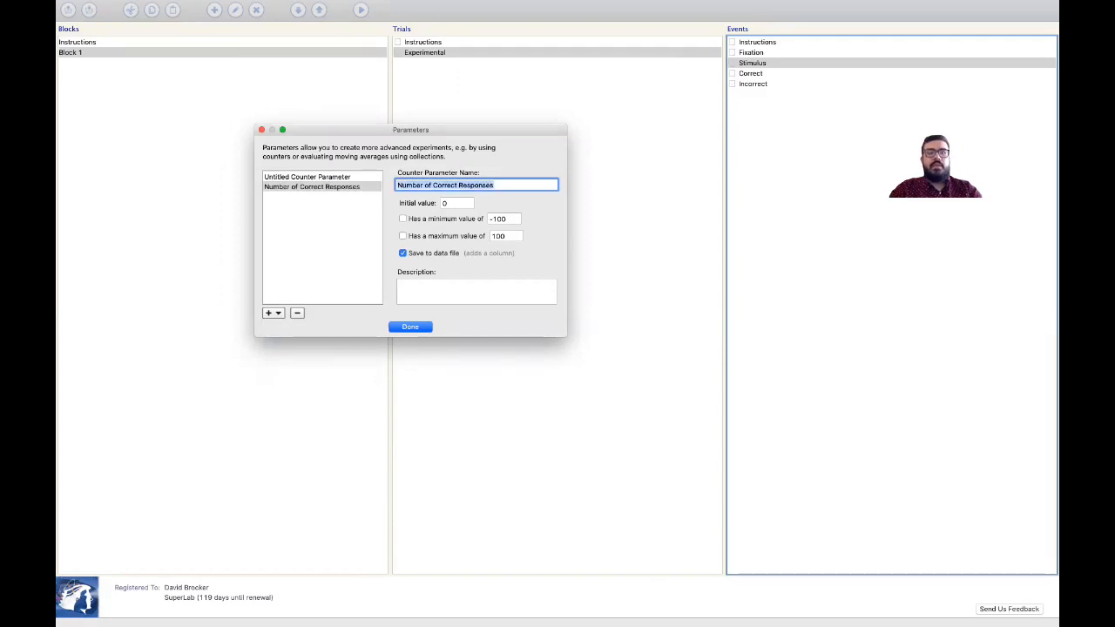
Rename the untitled counter parameter "Number of Incorrect Responses" and finish editing the parameters
left_click(365, 179)
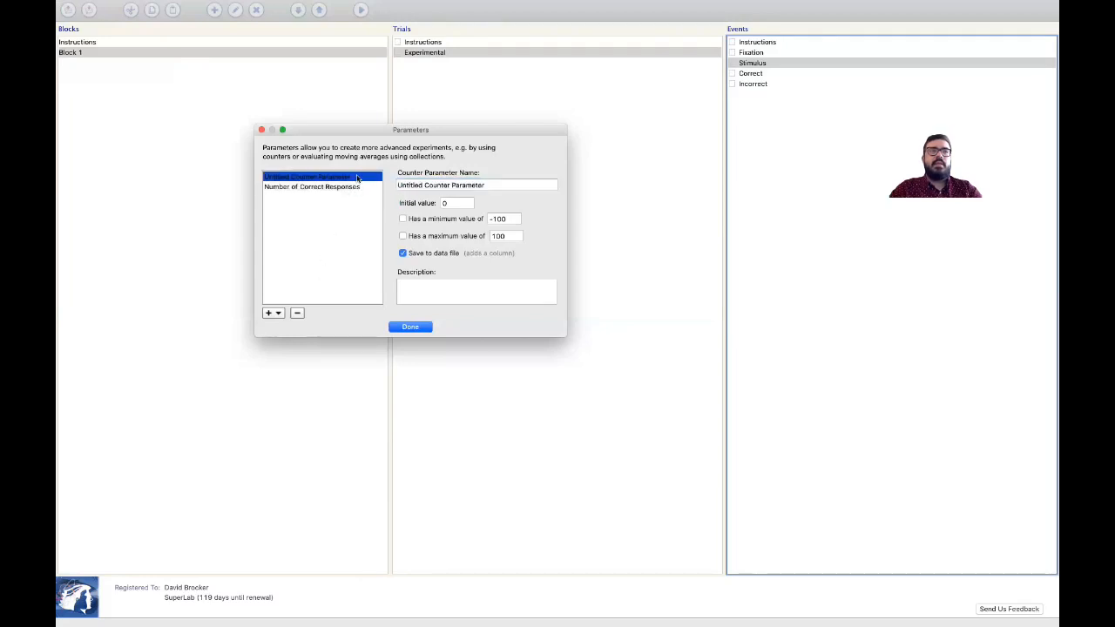
double_click(406, 182)
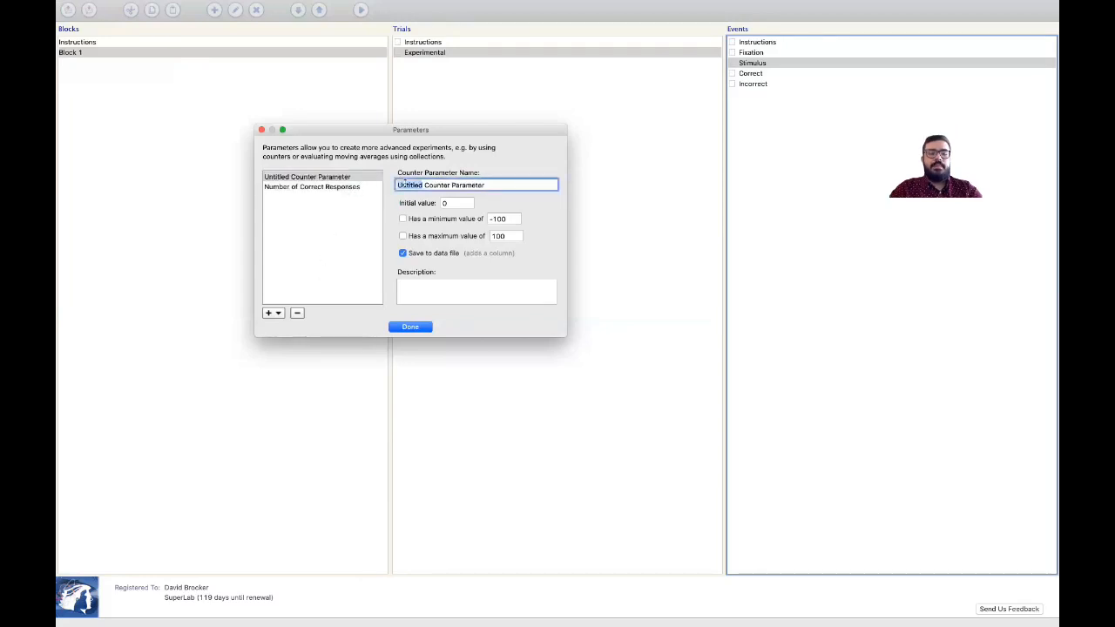
key("super+a")
key("BackSpace")
key("super+v")
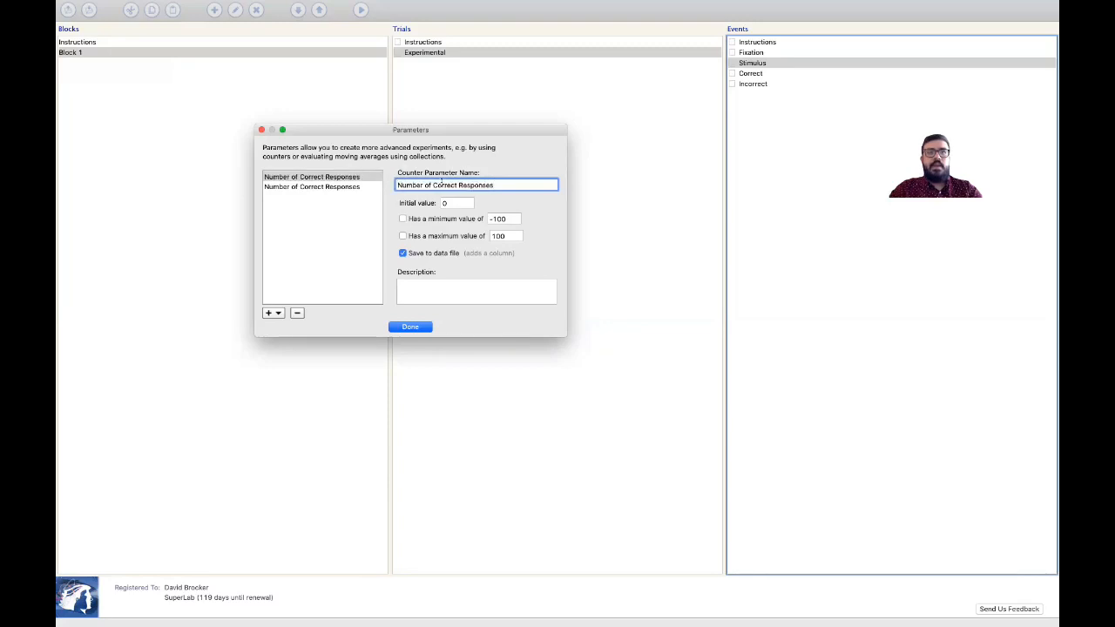
double_click(445, 185)
type("Incorrect")
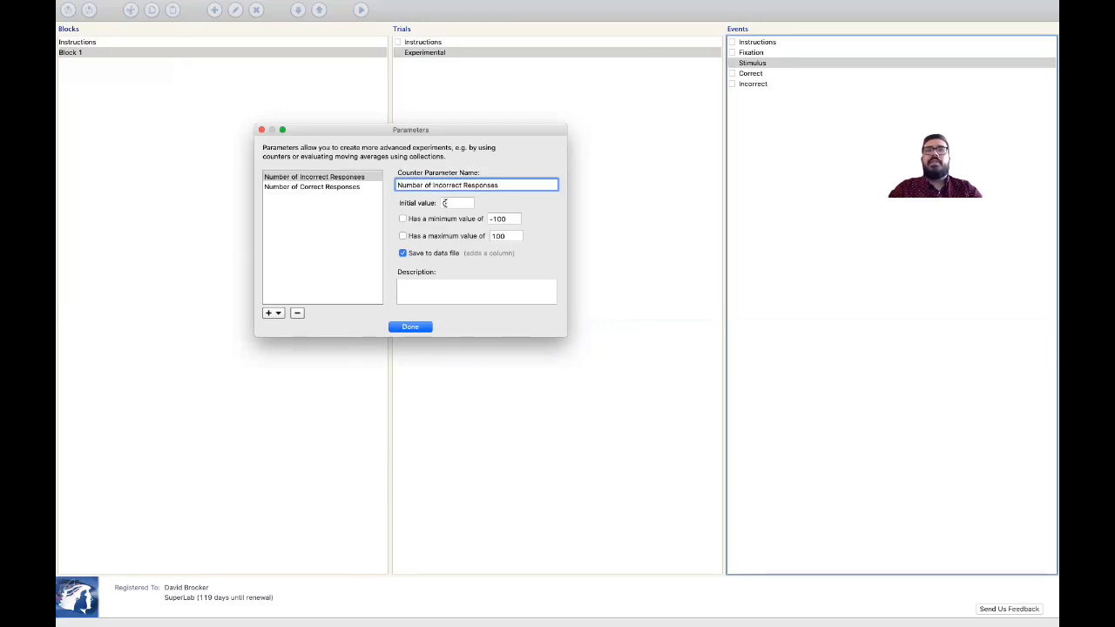
left_click(368, 188)
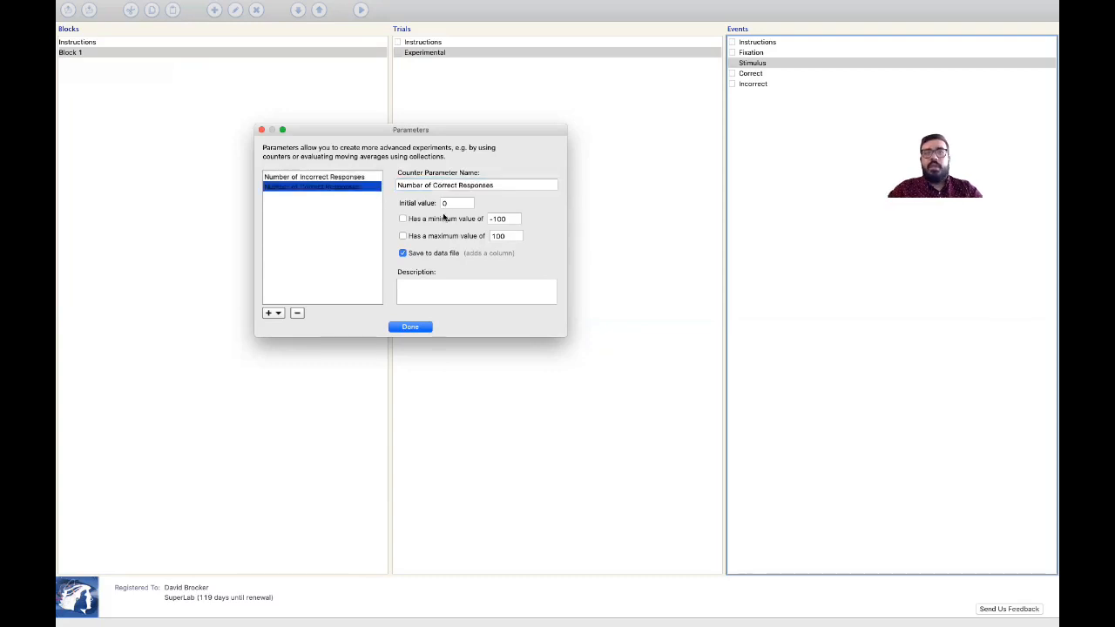
left_click(413, 328)
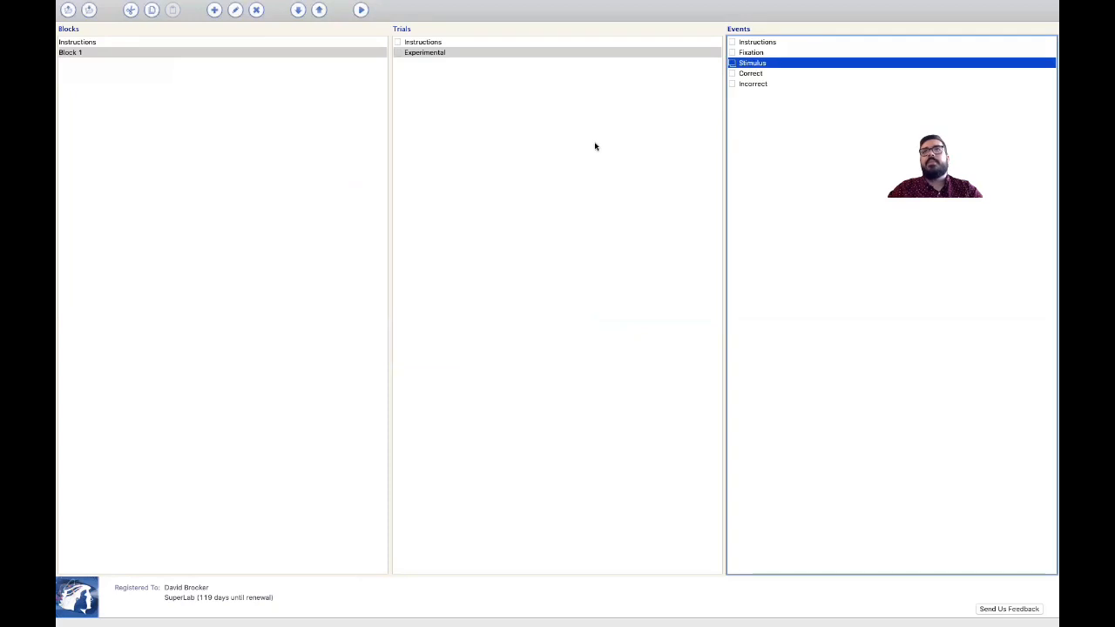
In the Stimulus event's feedback for correct responses, add an action that increments the Number of Incorrect Responses counter by 1
double_click(763, 67)
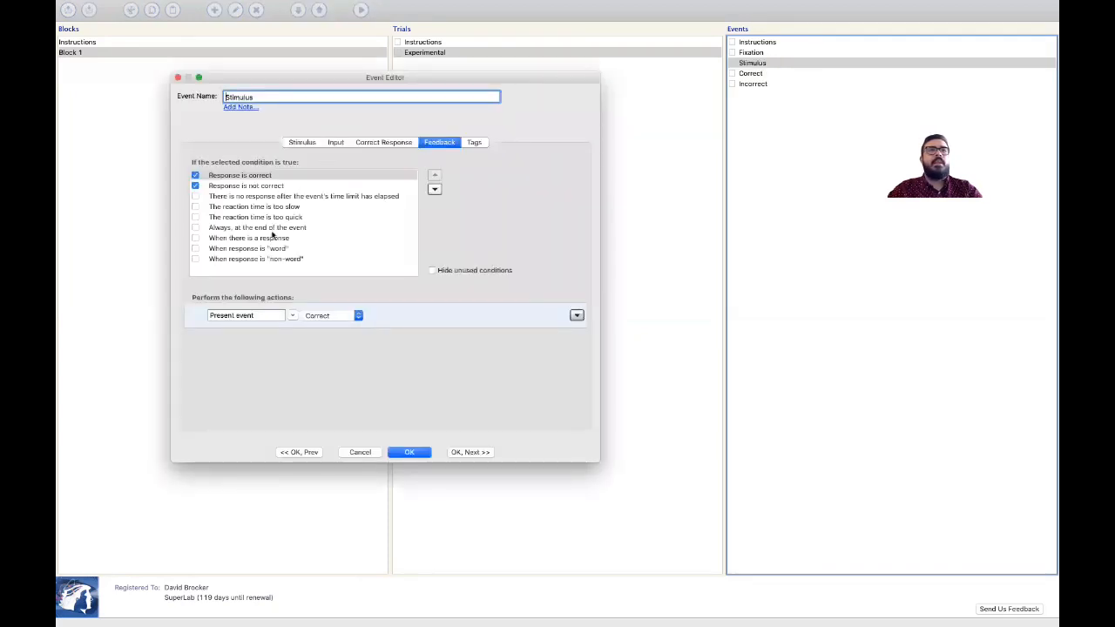
left_click(578, 316)
left_click(579, 318)
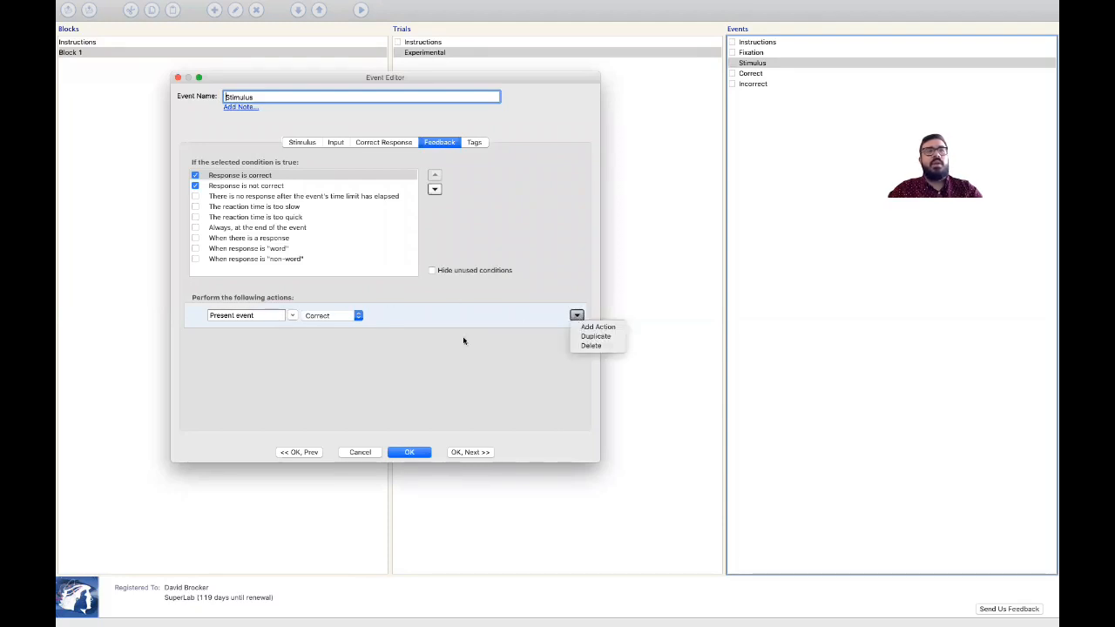
left_click(295, 355)
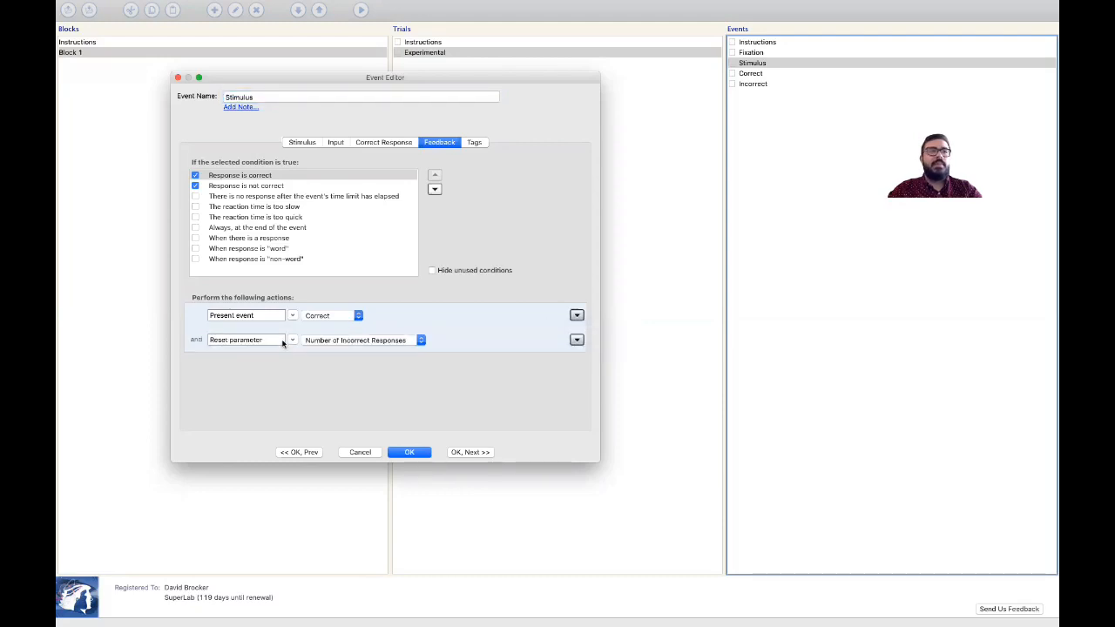
left_click(293, 340)
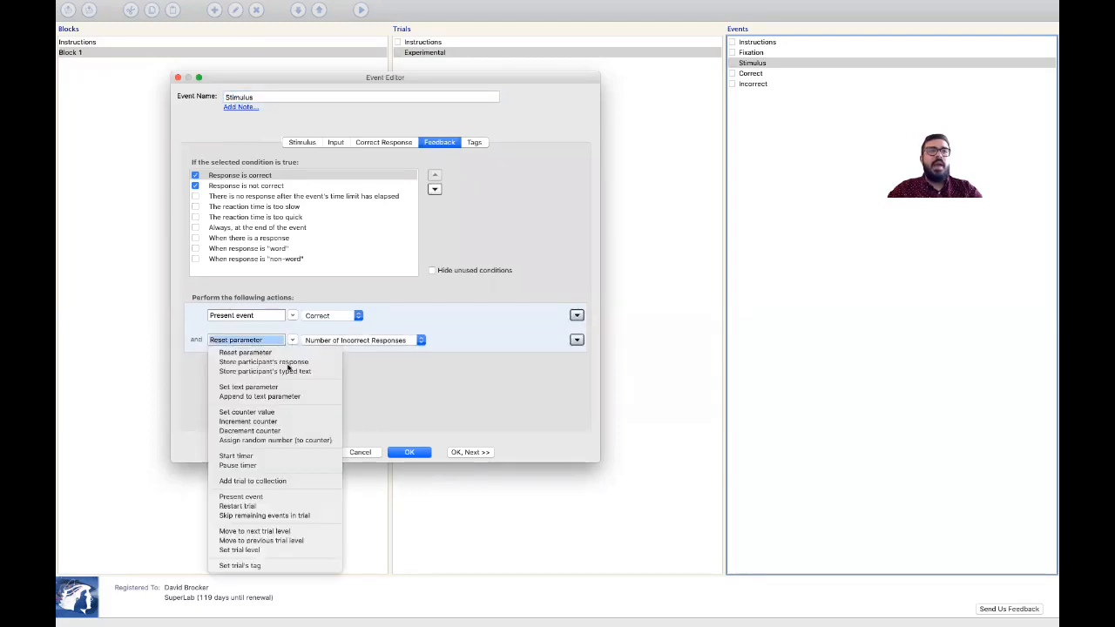
left_click(269, 421)
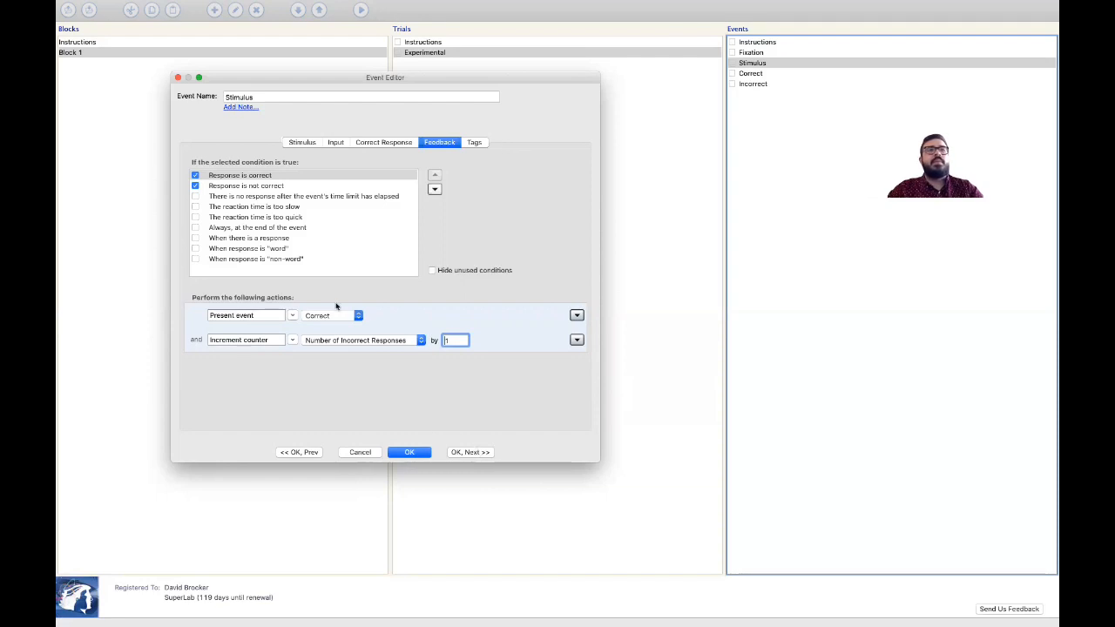
For the Stimulus event's "Response is not correct" condition, add an action incrementing Number of Incorrect Responses by 1 and save the event
left_click(233, 186)
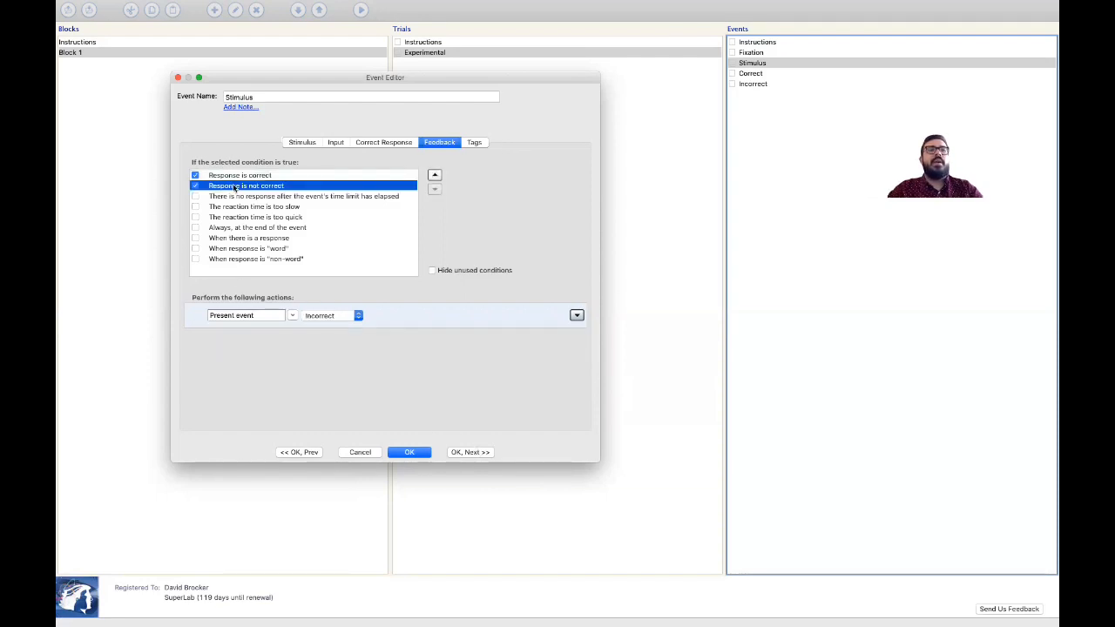
left_click(577, 317)
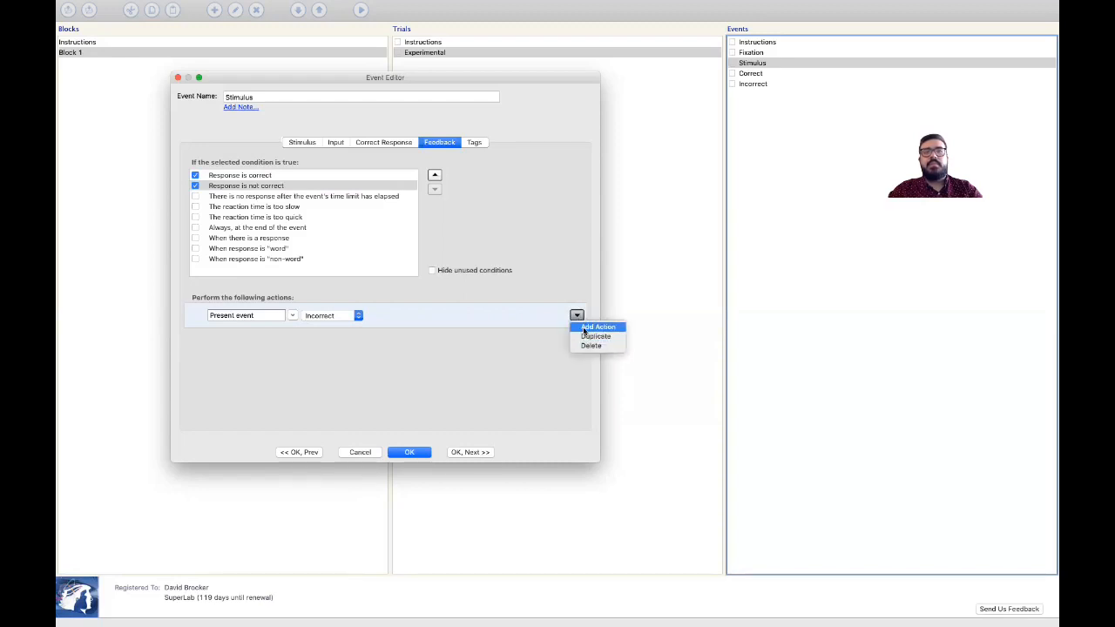
left_click(598, 327)
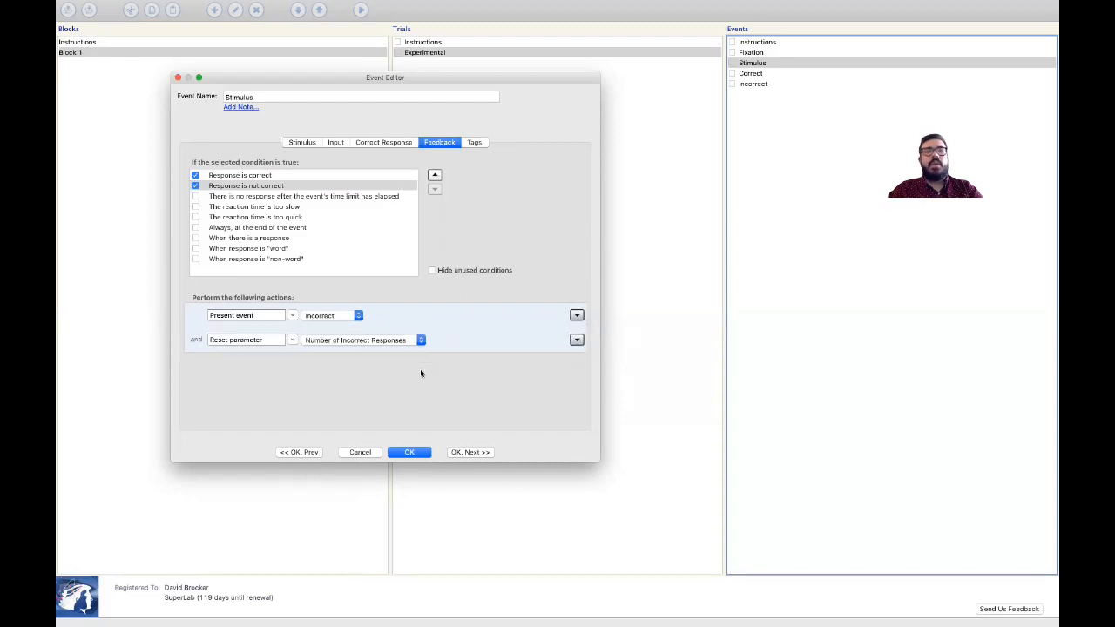
left_click(292, 341)
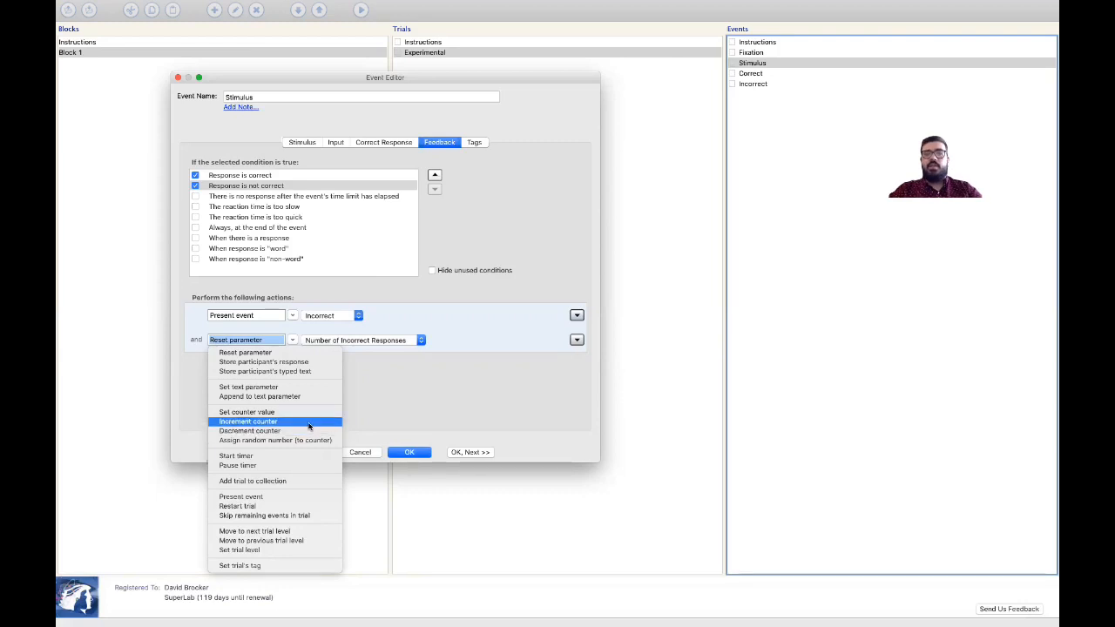
left_click(309, 423)
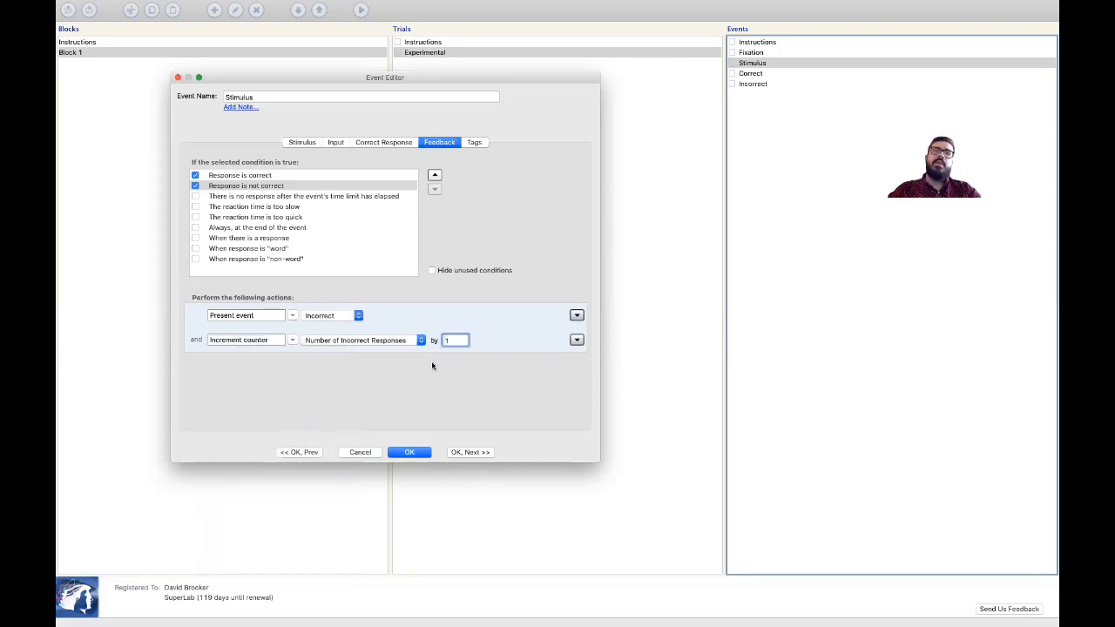
left_click(421, 455)
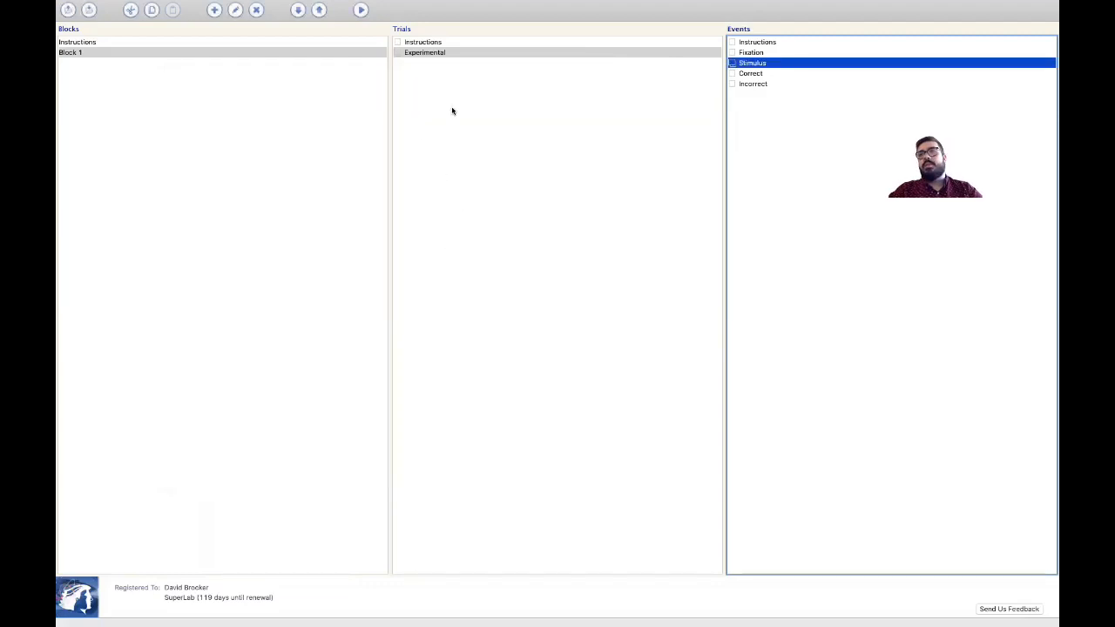
Create a new text event named "Response Summary" with its text left empty, with no trial selected
left_click(500, 105)
left_click(757, 104)
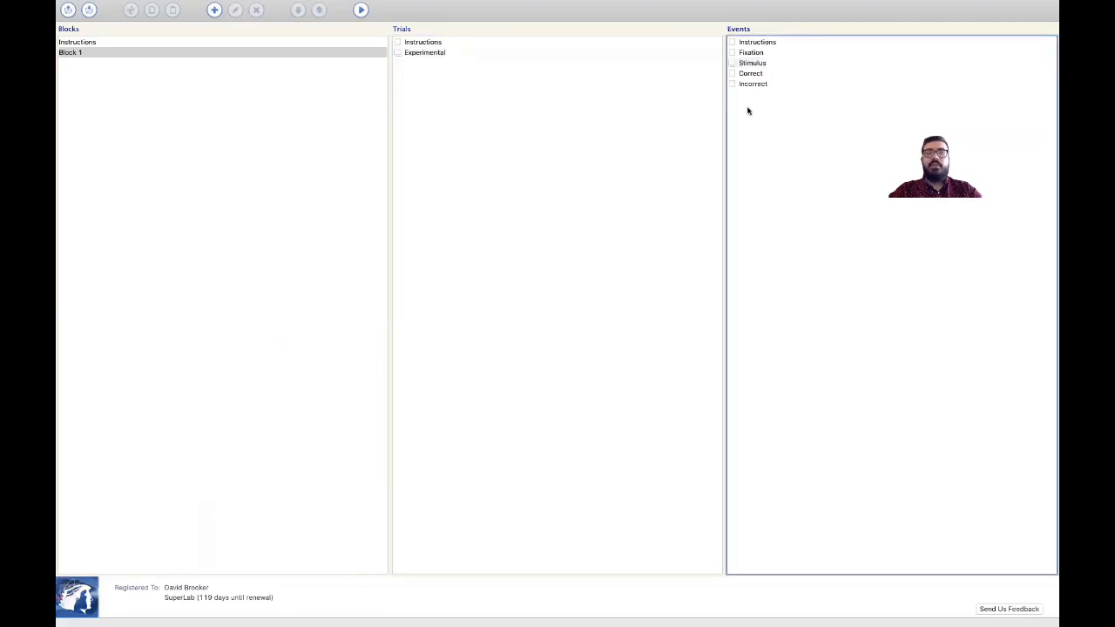
left_click(215, 11)
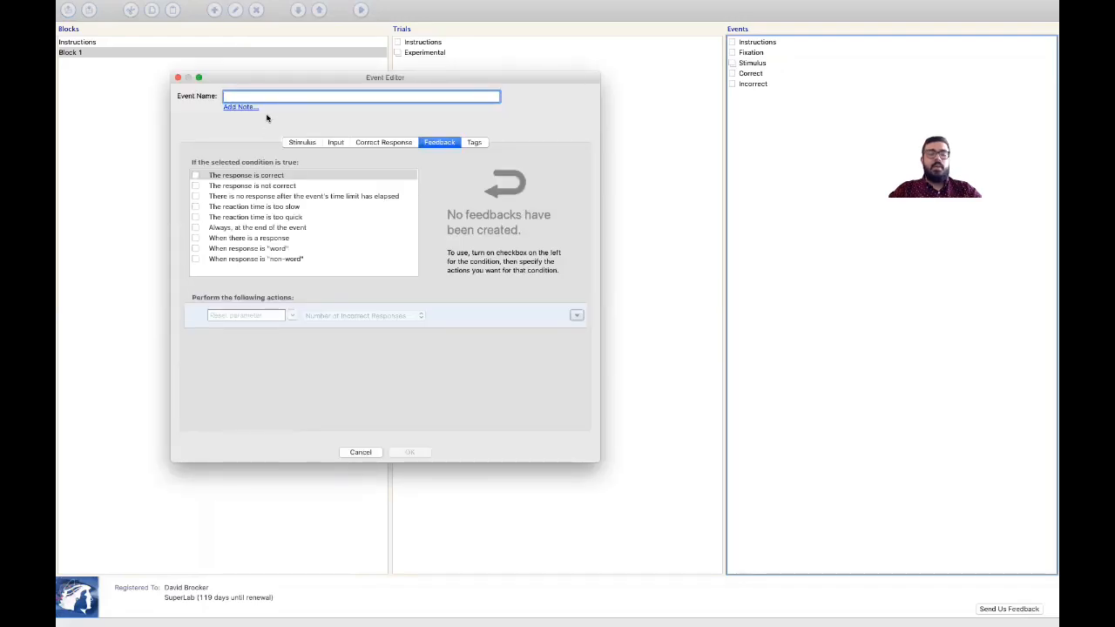
type("N")
key("BackSpace")
type("Response Su")
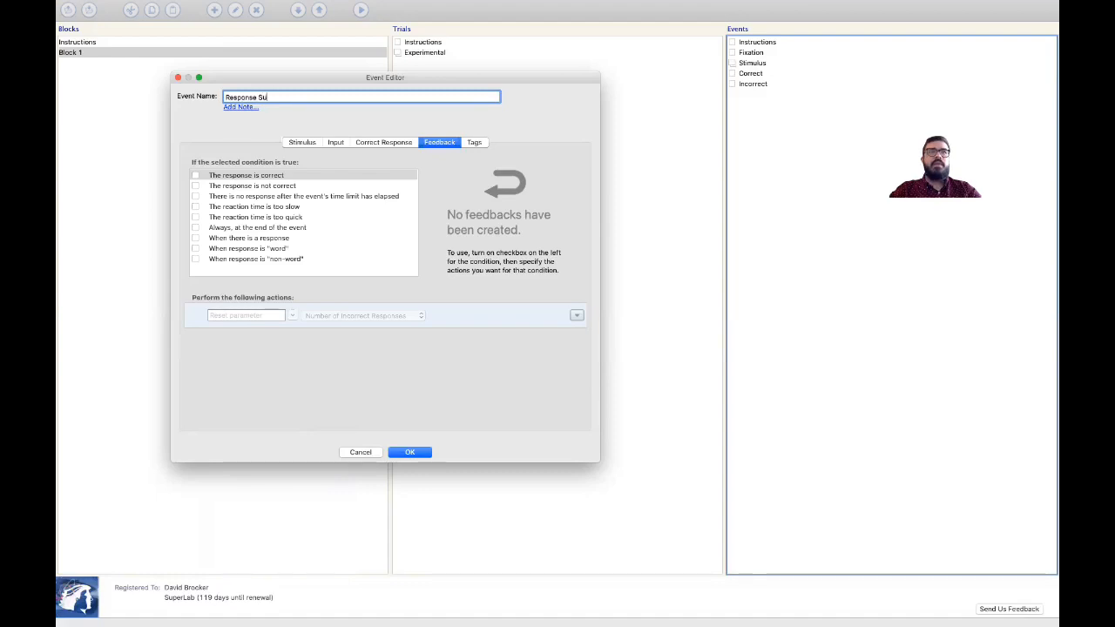
type("mmary")
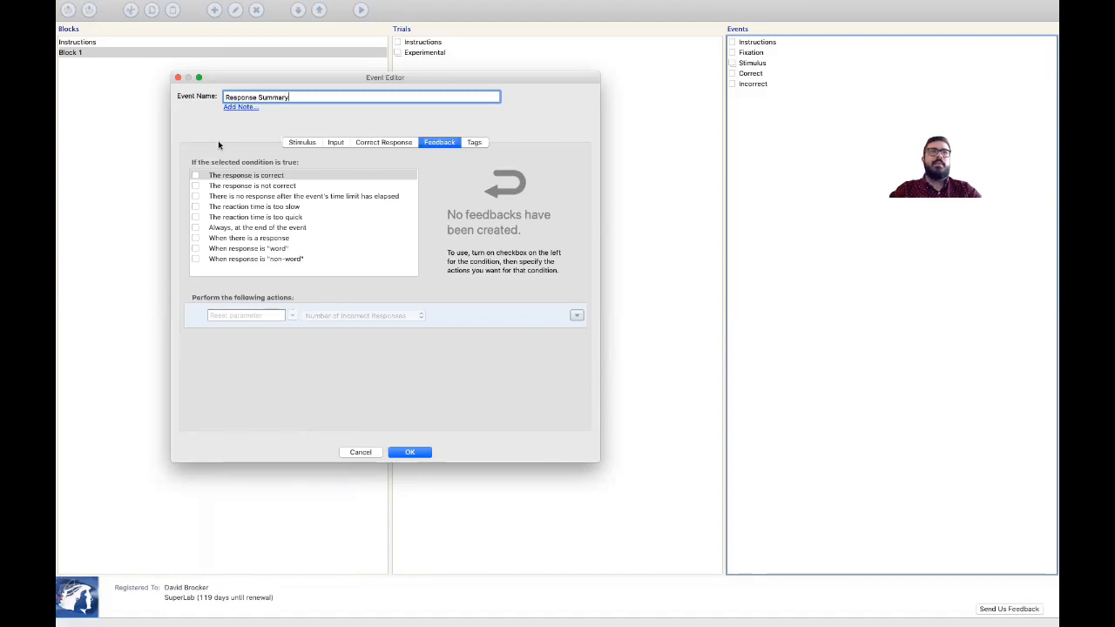
left_click(319, 144)
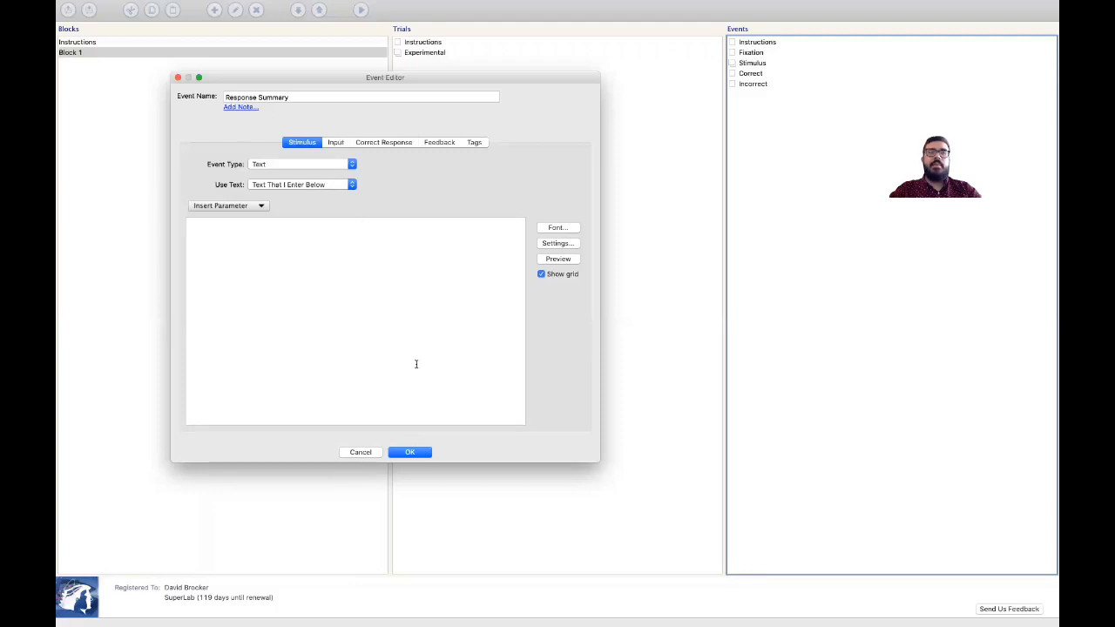
left_click(426, 450)
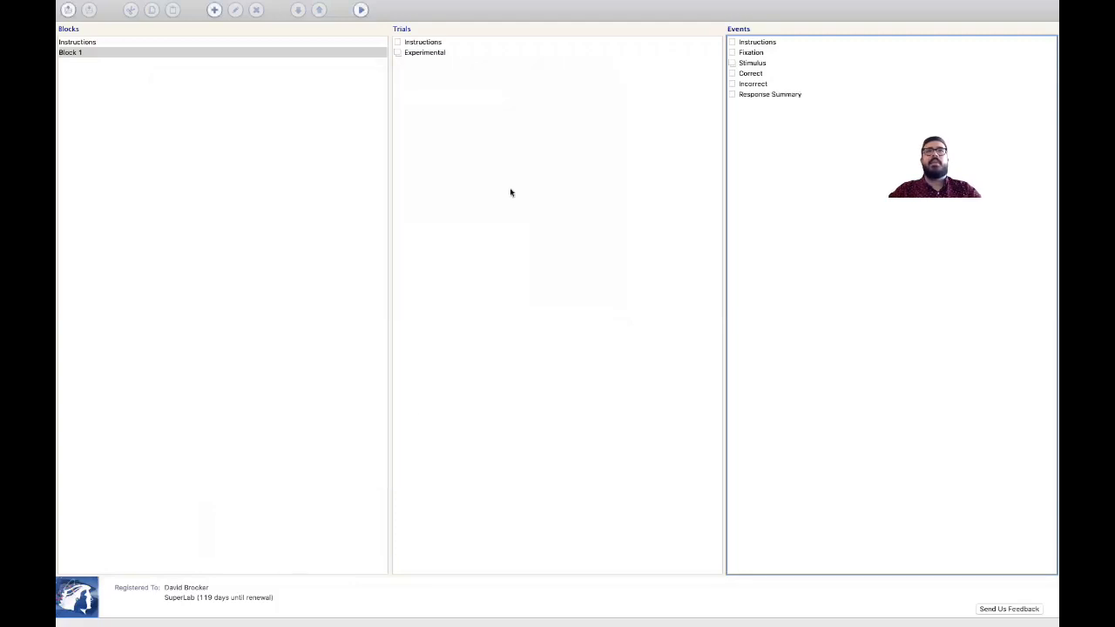
Review the Stimulus event's correct-response settings and the feedback actions for correct responses
left_click(763, 64)
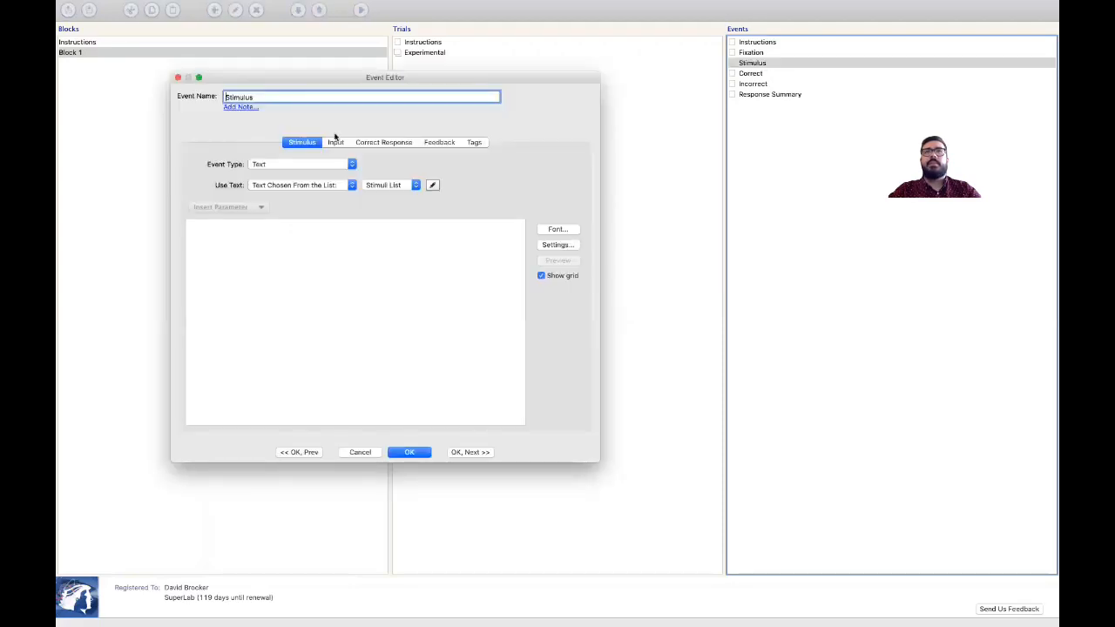
left_click(381, 143)
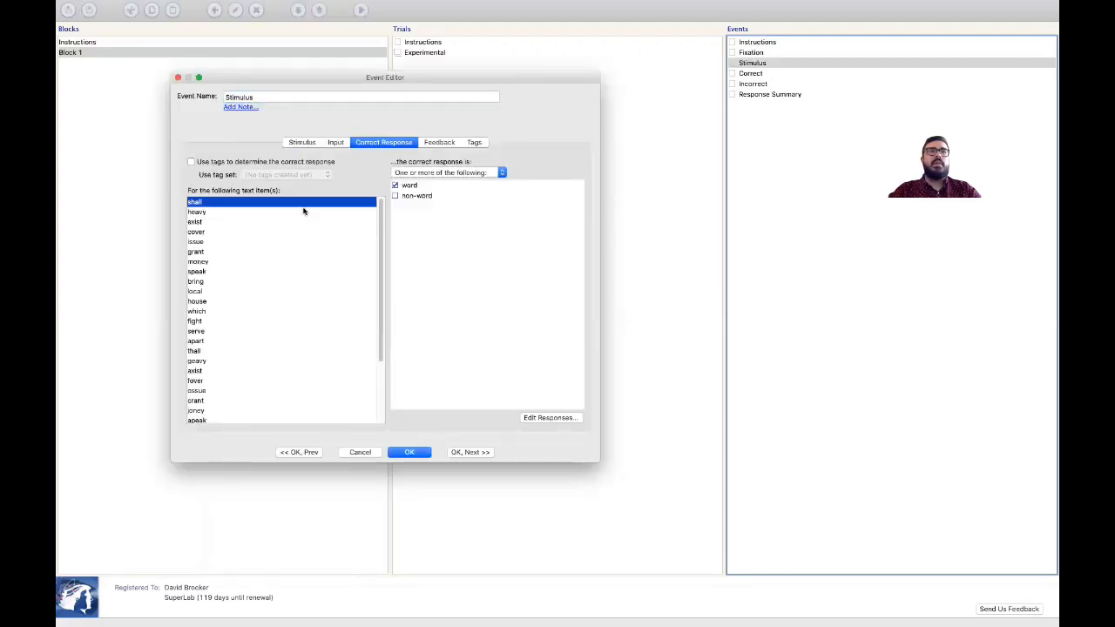
left_click(427, 145)
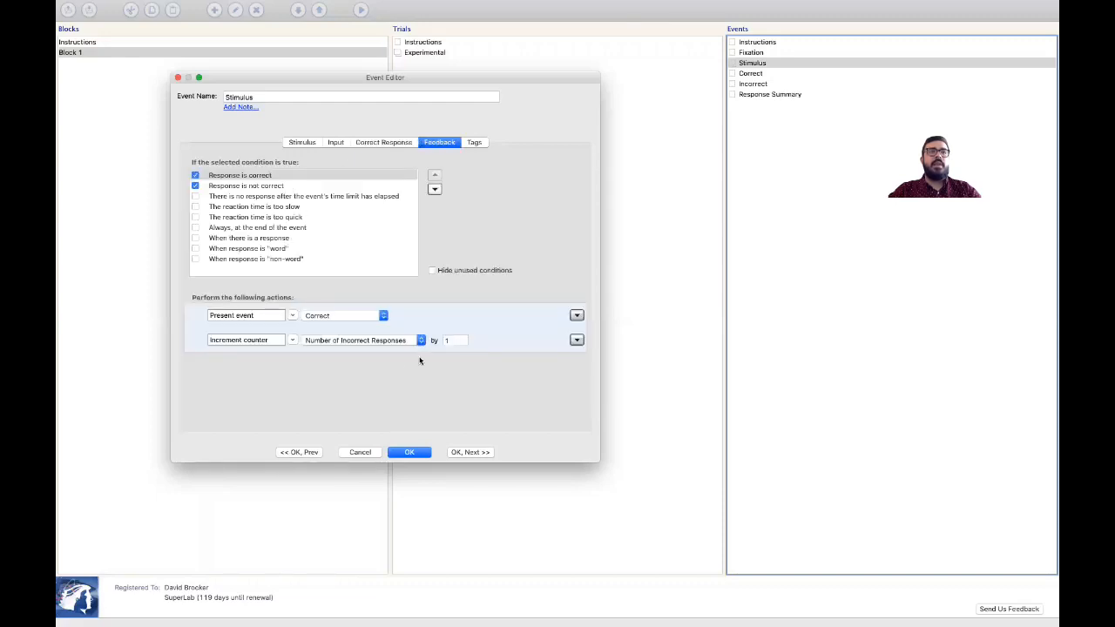
left_click(575, 340)
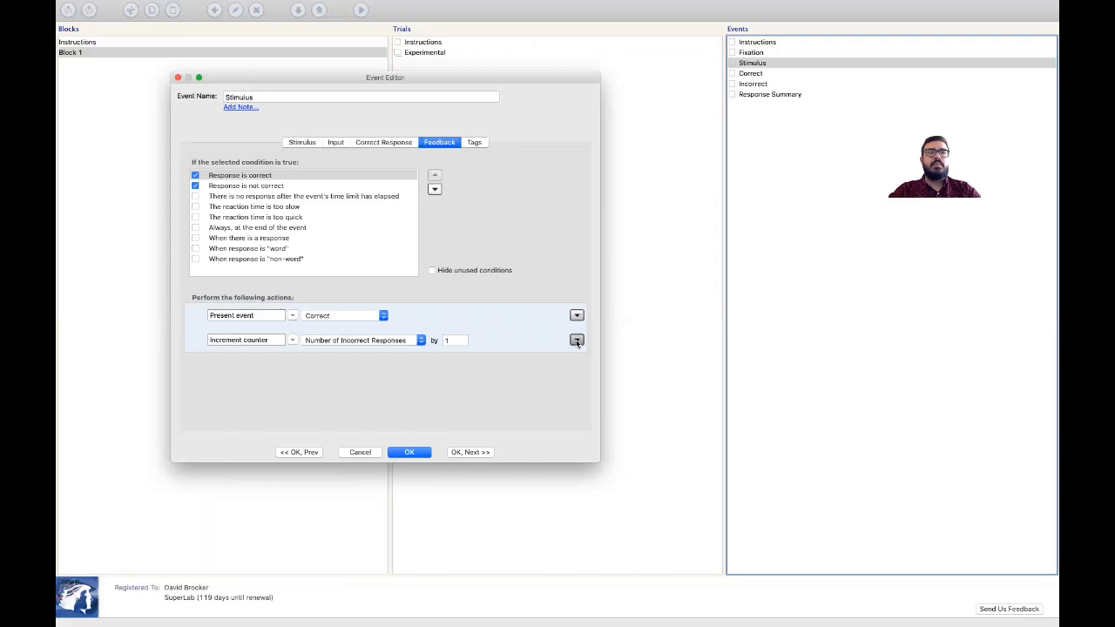
left_click(554, 386)
left_click(579, 342)
left_click(584, 351)
left_click(288, 364)
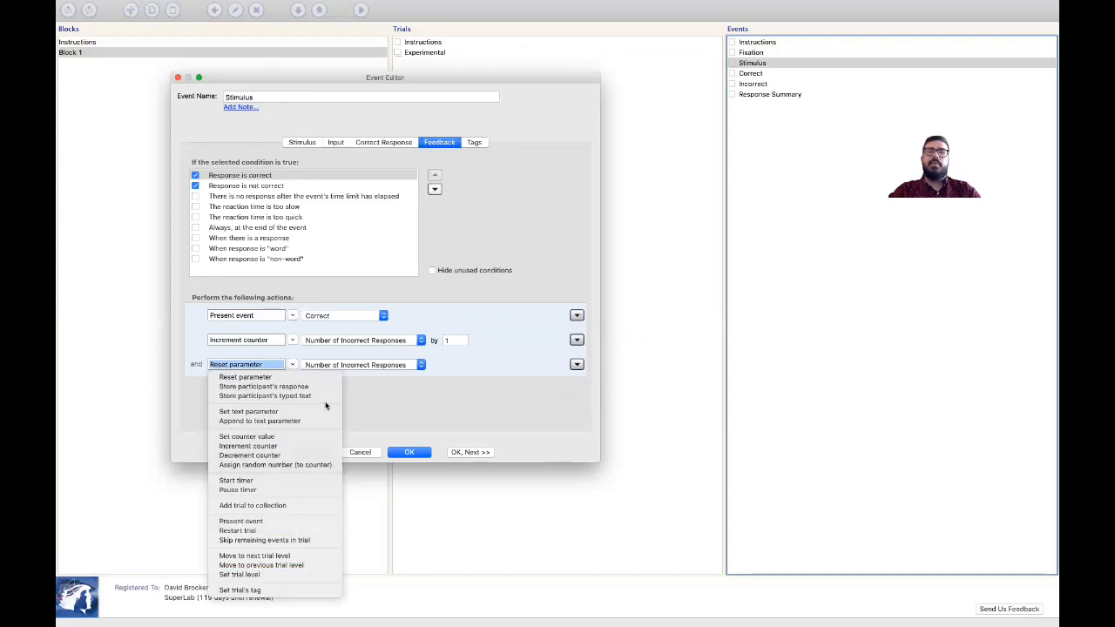
left_click(385, 387)
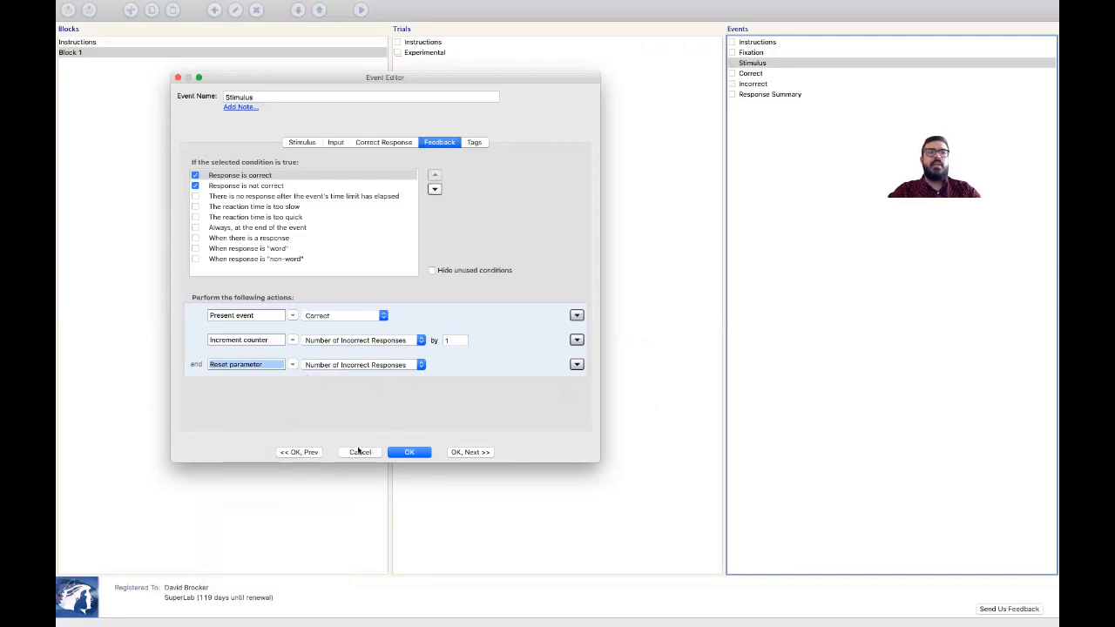
left_click(577, 364)
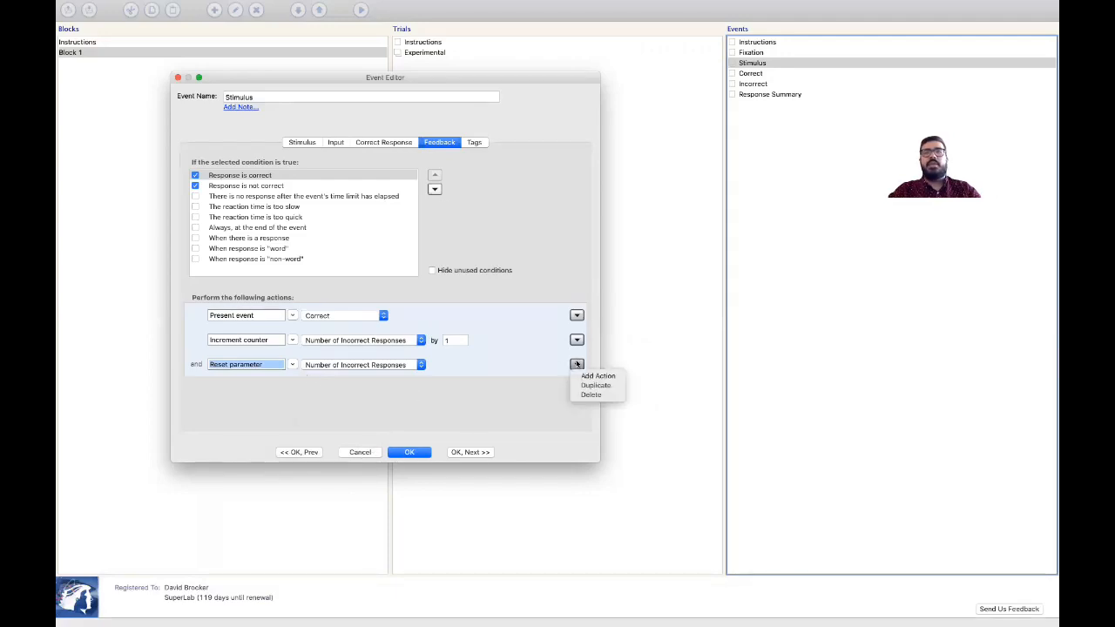
left_click(583, 395)
left_click(409, 452)
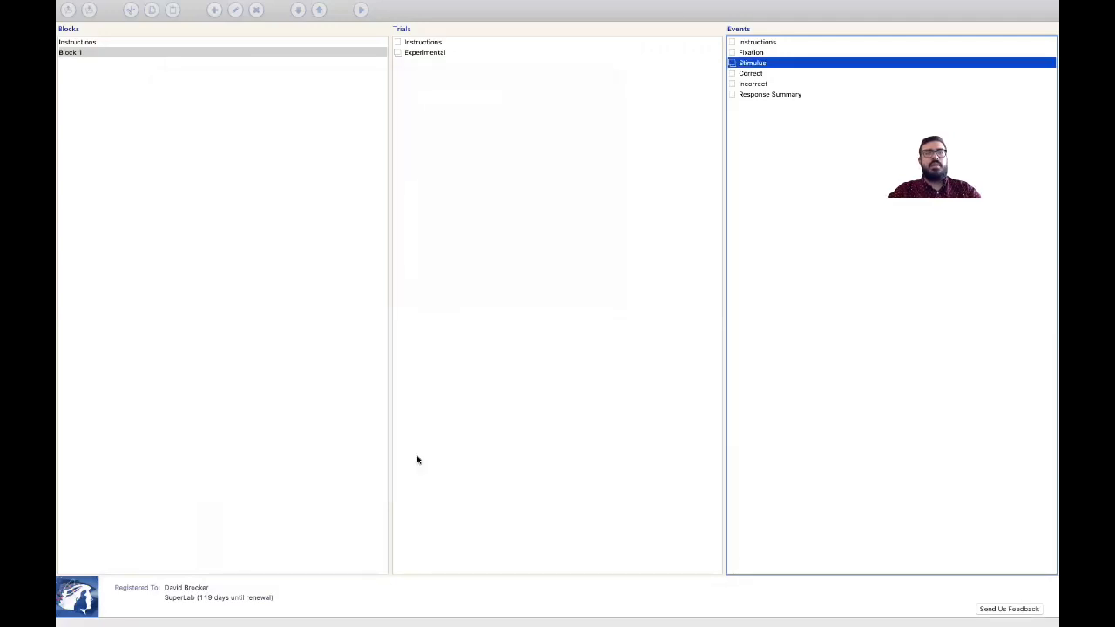
Insert the Number of Correct Responses and Number of Incorrect Responses parameters into the Response Summary event's text, separated by a blank line
left_click(743, 94)
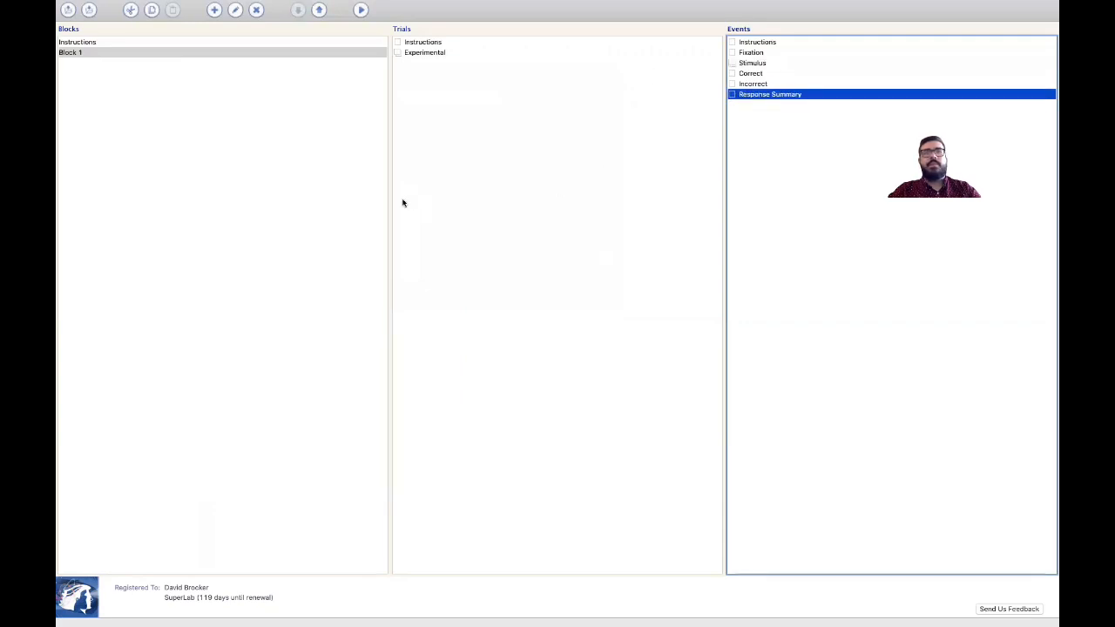
key("Return")
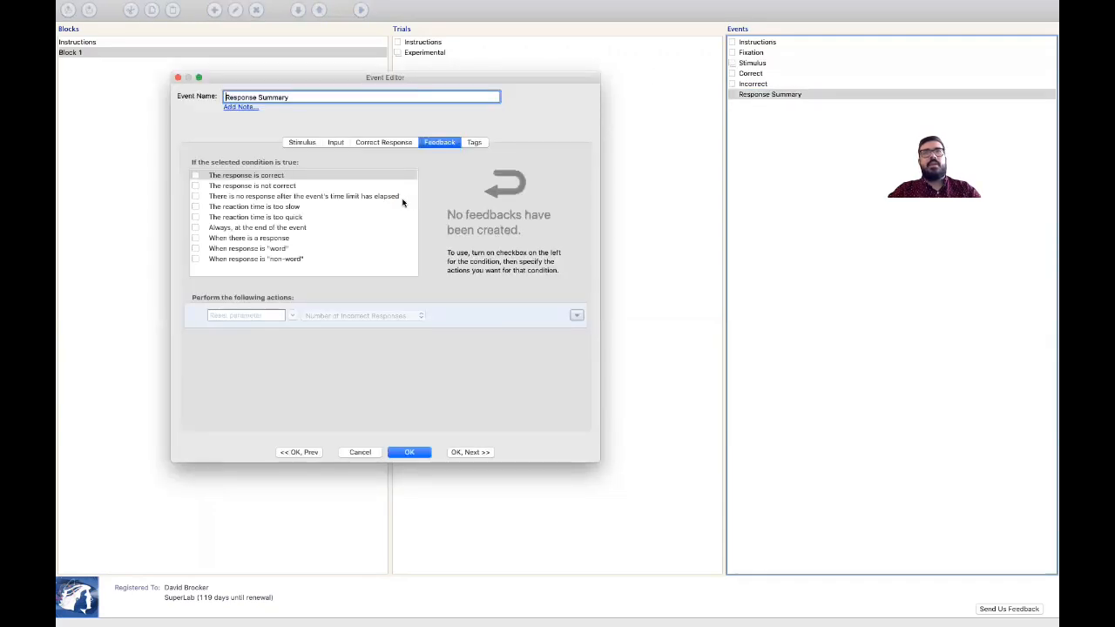
left_click(296, 142)
left_click(271, 265)
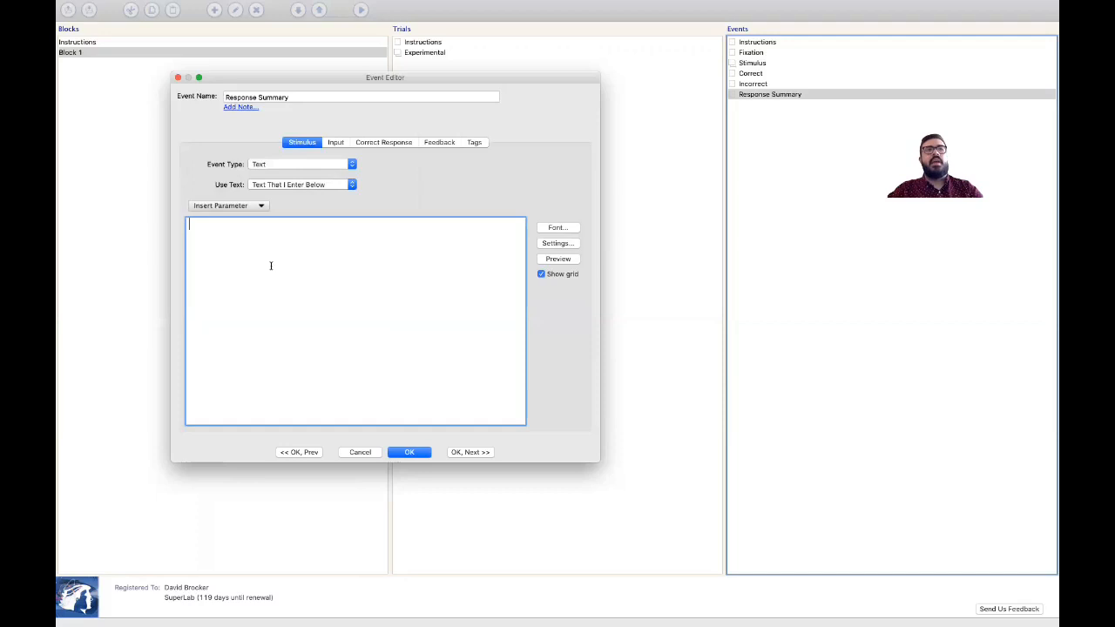
left_click(258, 206)
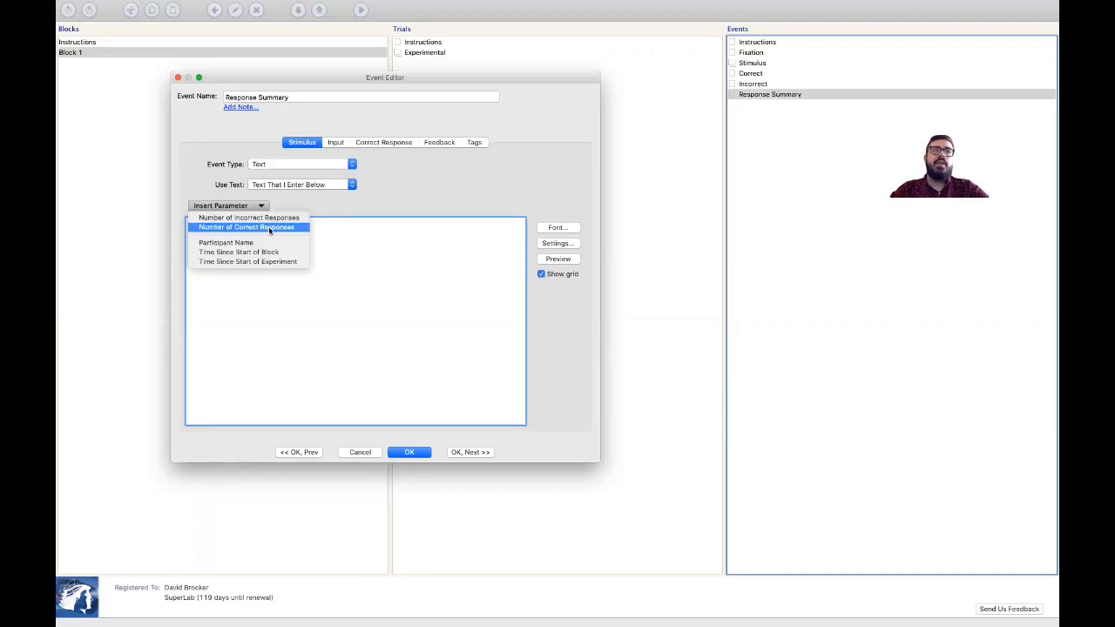
left_click(270, 228)
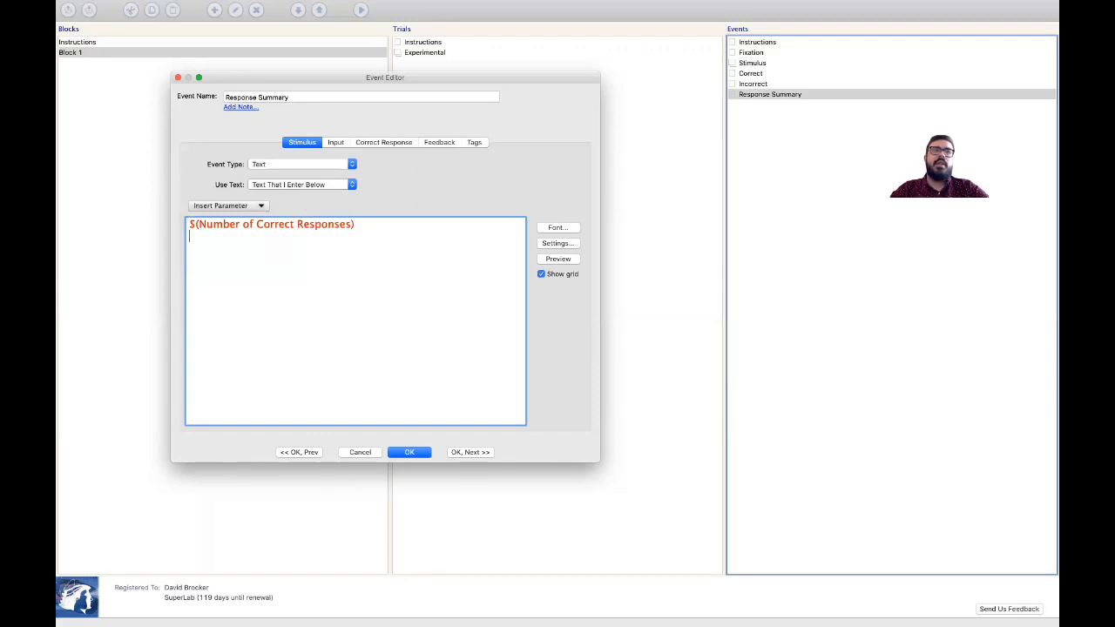
left_click(262, 209)
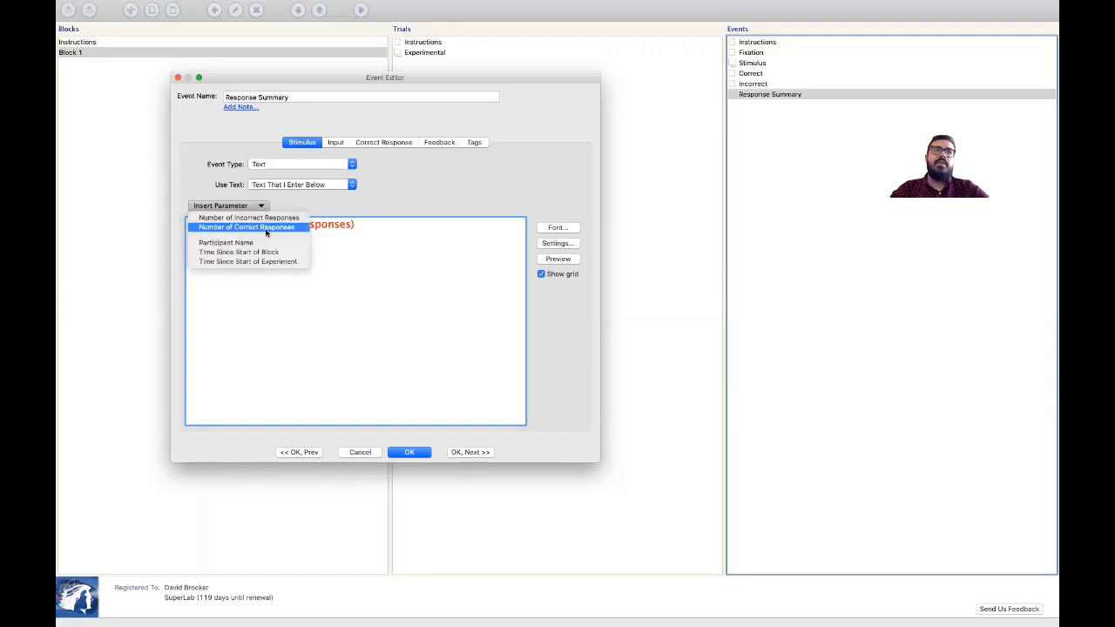
left_click(278, 218)
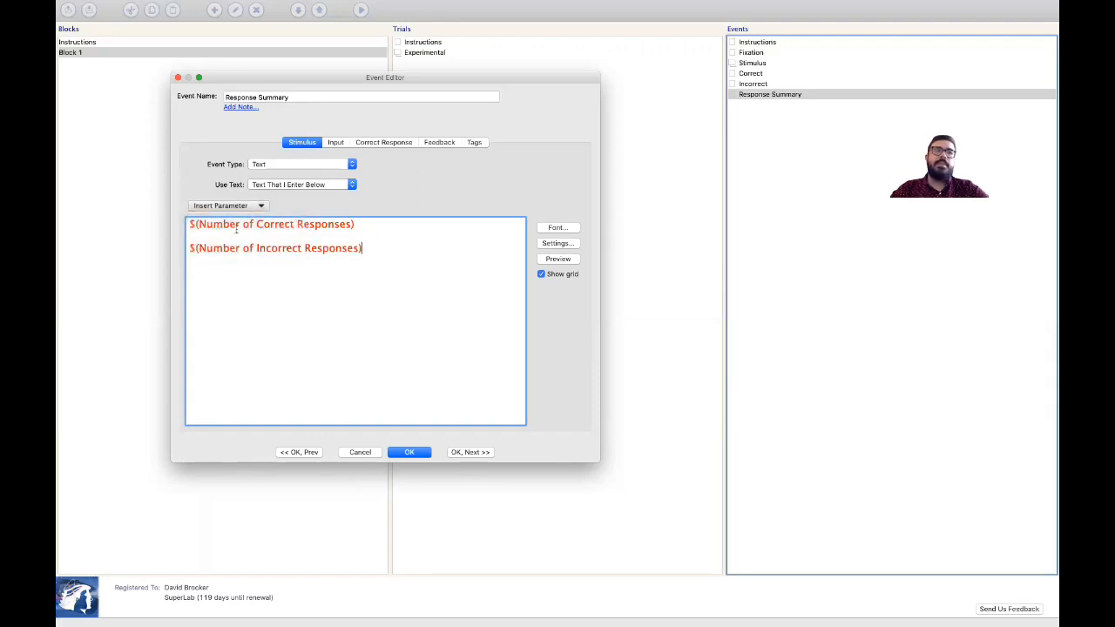
Label the two parameter lines "Correct:" and "Incorrect:", adding extra spaces after "Correct:" so the parameters line up
left_click(192, 224)
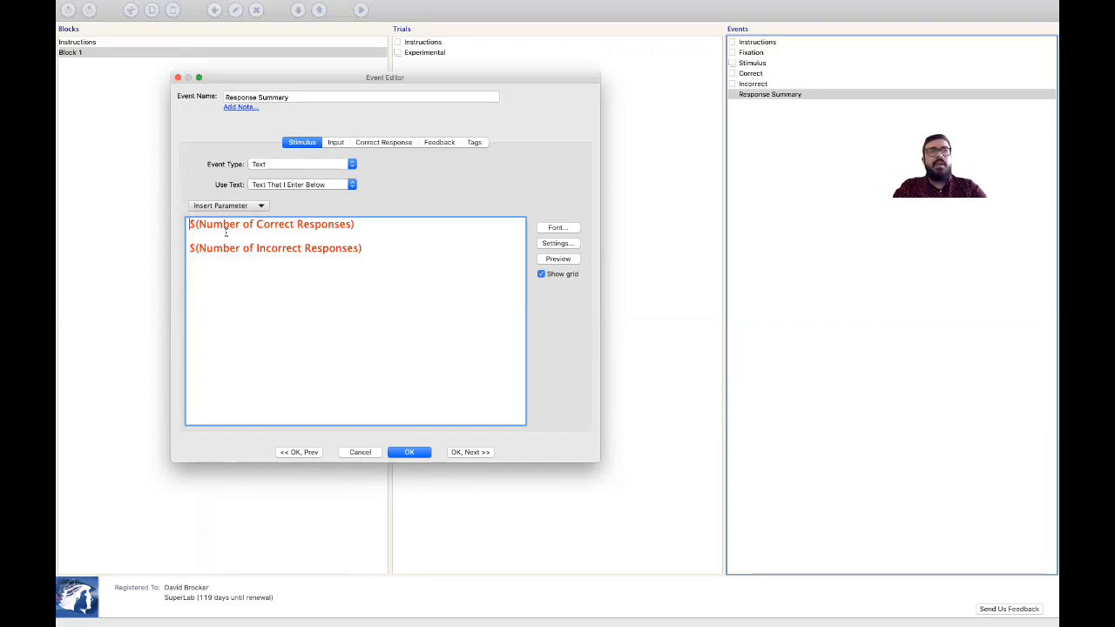
type("Correct")
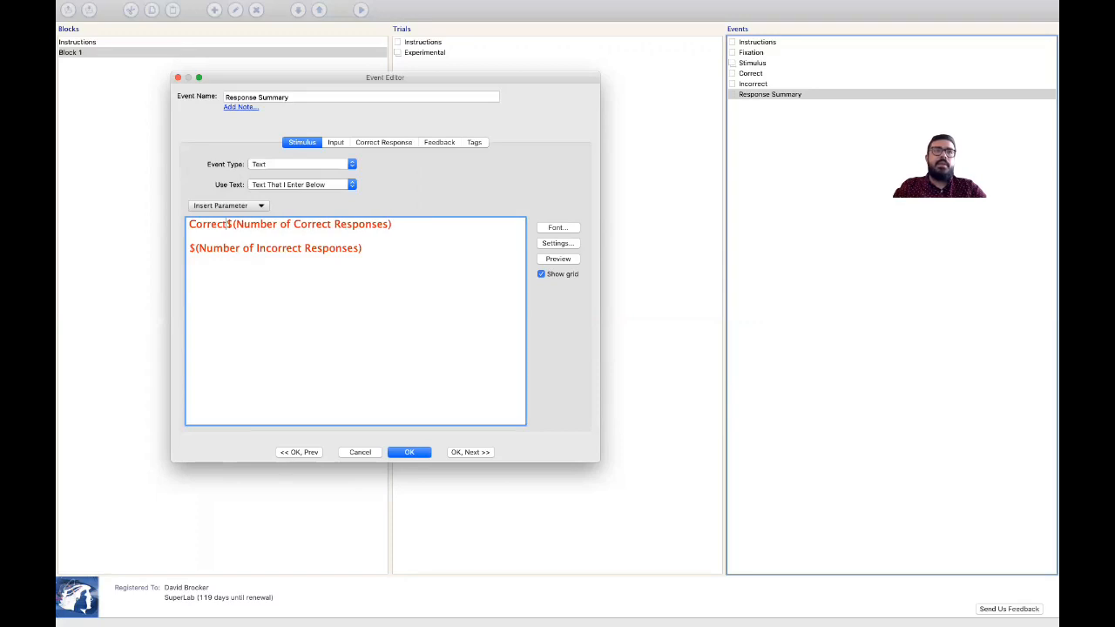
type(":")
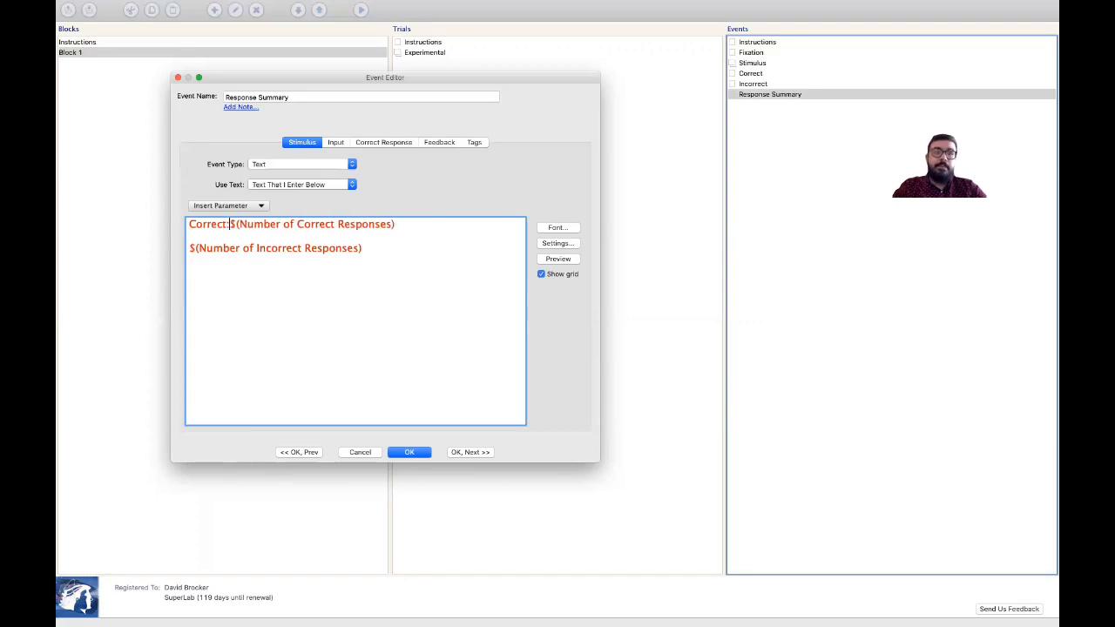
left_click(185, 251)
type("Inoc")
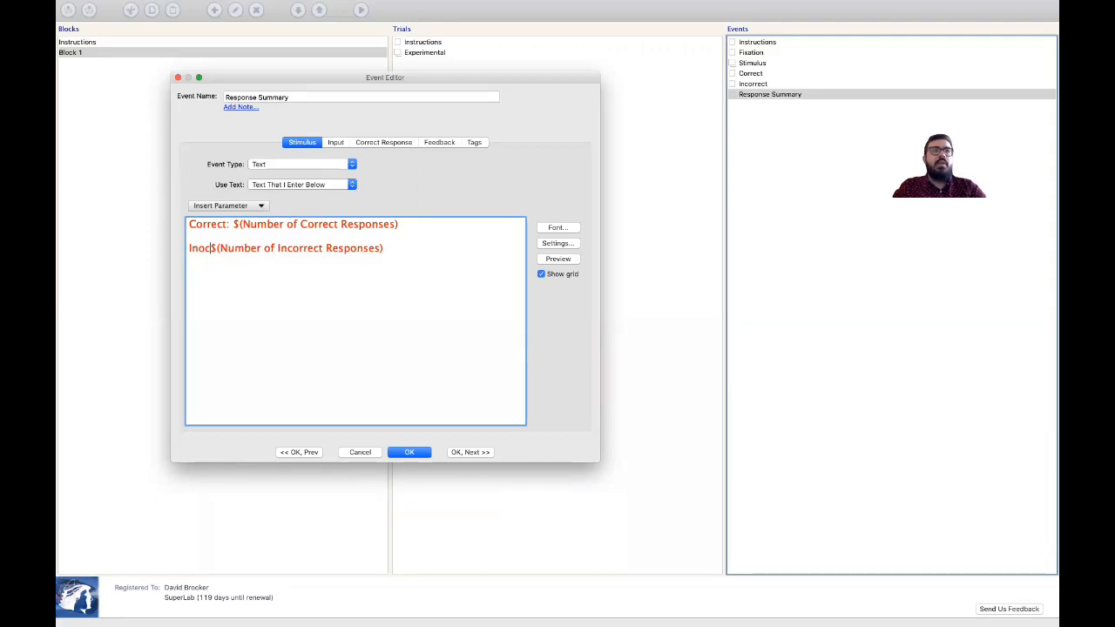
key("BackSpace")
key("BackSpace")
type("correct:")
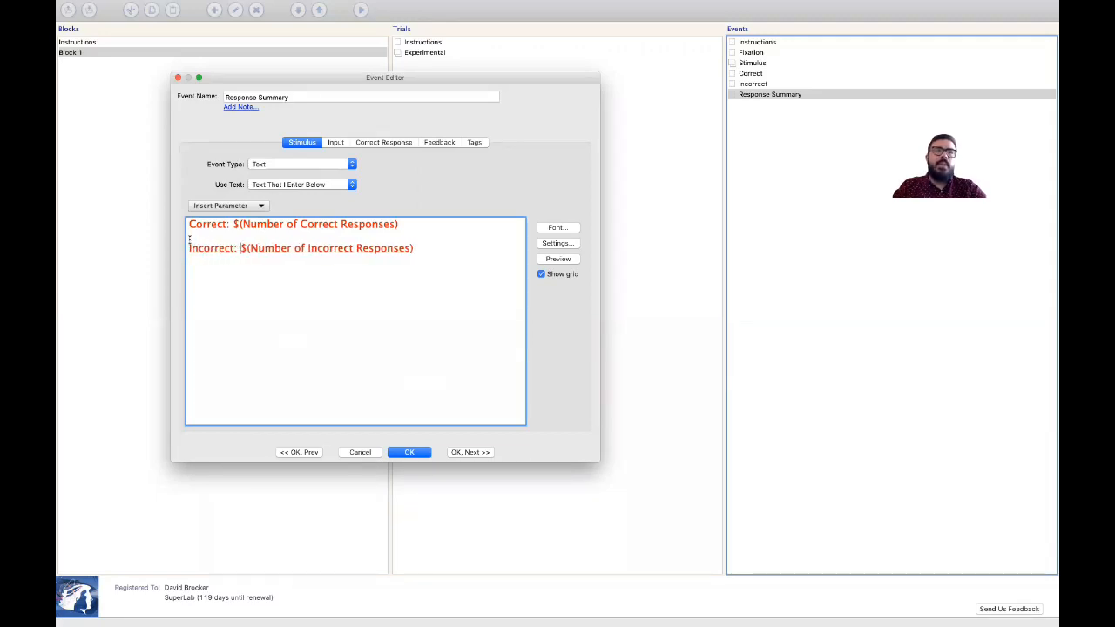
left_click(235, 224)
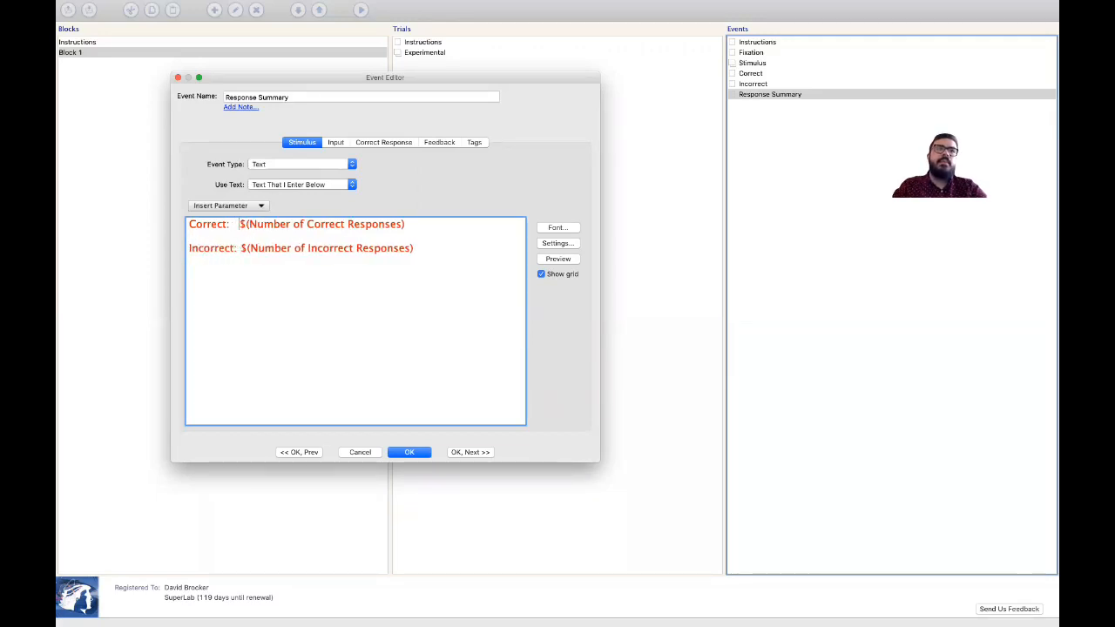
Set the Response Summary text's fixed font color to Black and save the event
left_click(559, 246)
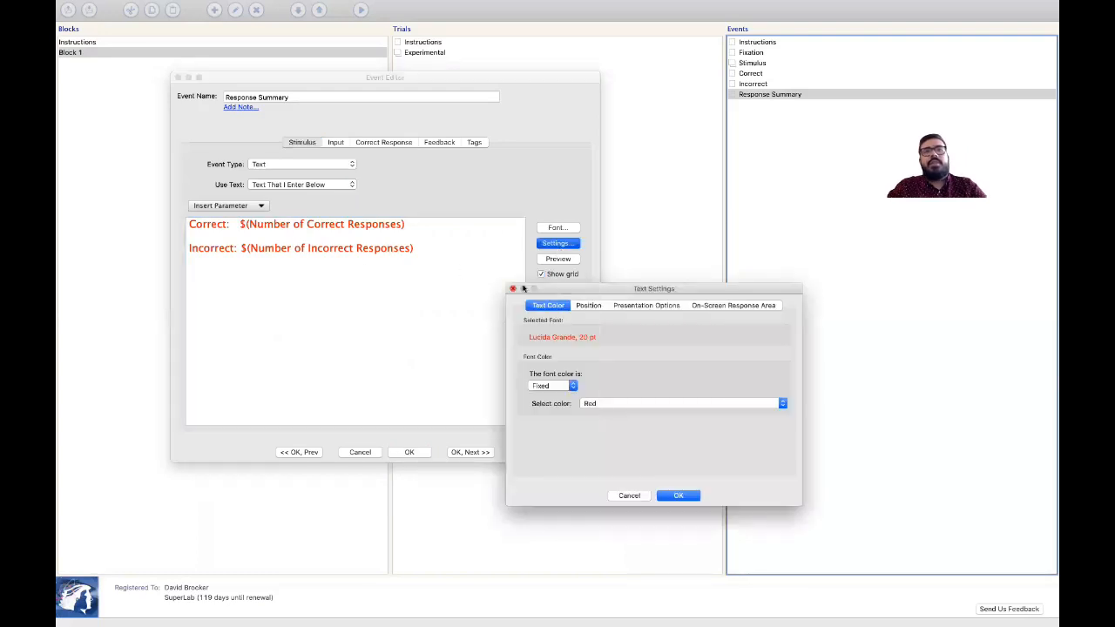
left_click(592, 403)
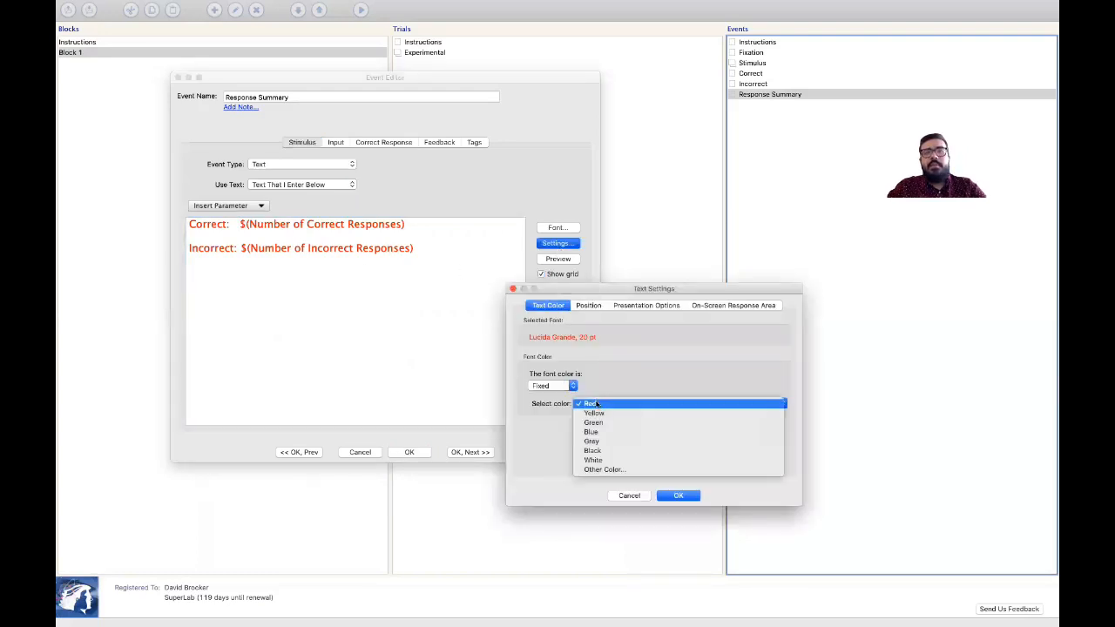
left_click(614, 451)
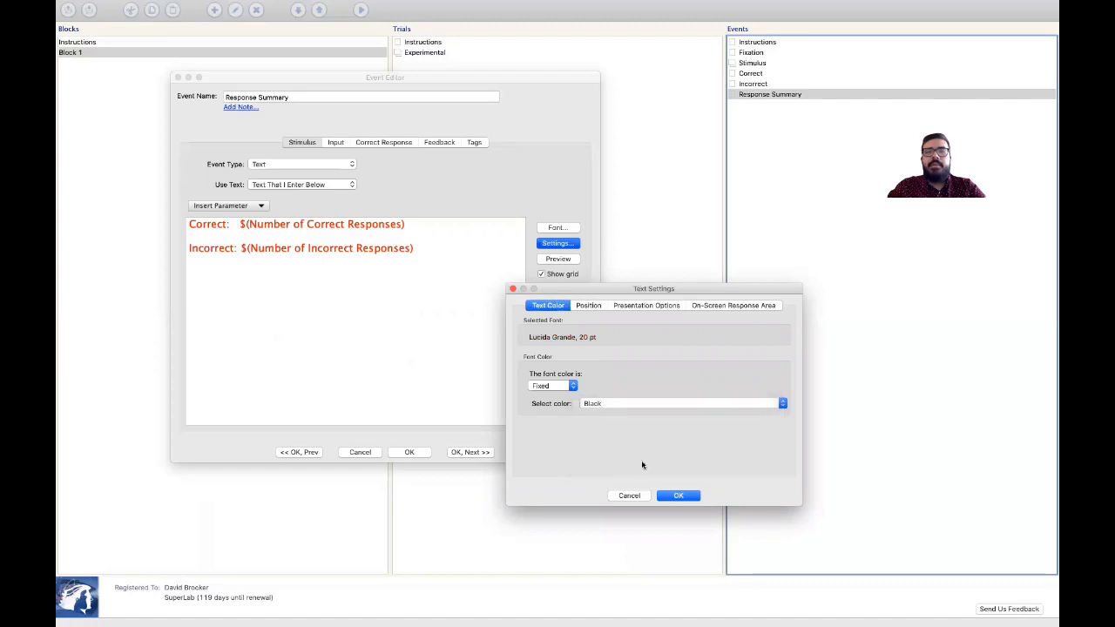
left_click(678, 495)
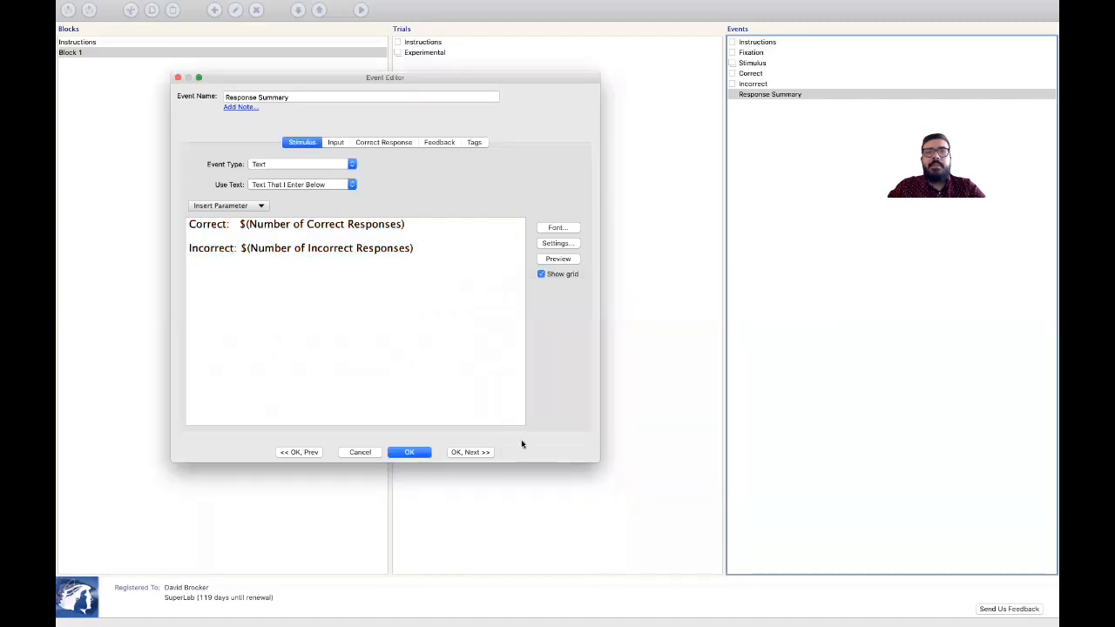
left_click(407, 452)
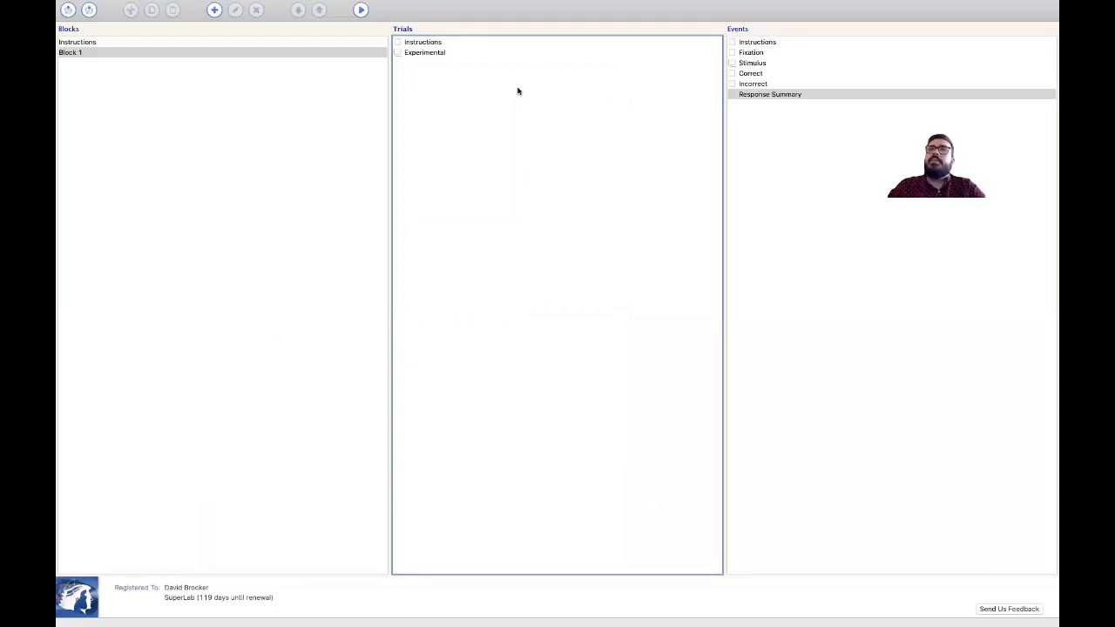
Create a text stimulus list named "Smaller List" with no items in it
mouse_move(296, 6)
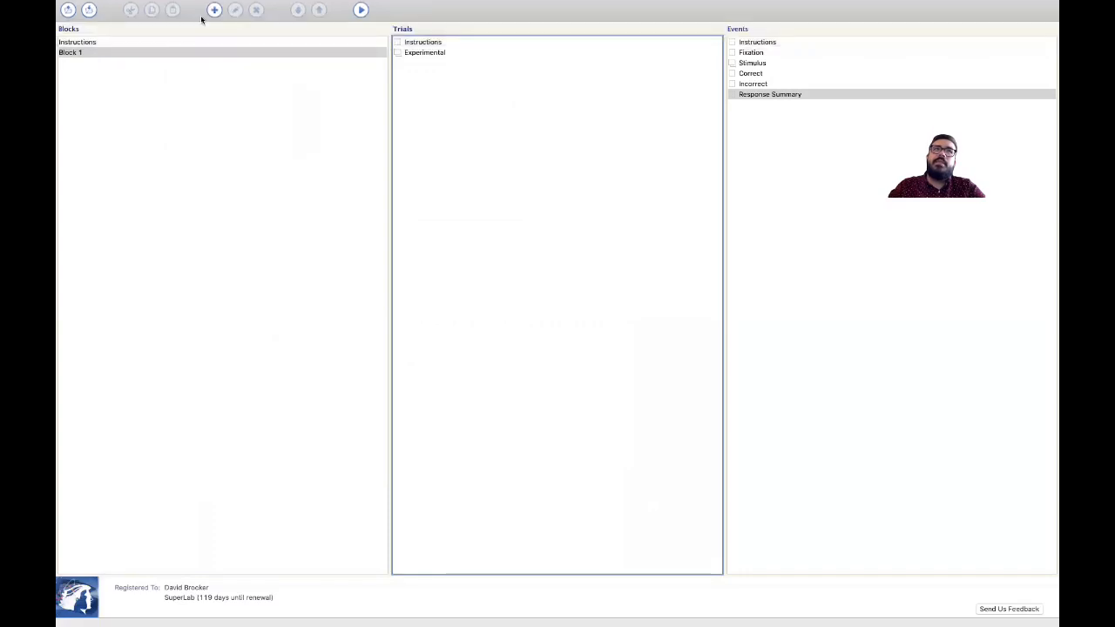
left_click(198, 5)
left_click(232, 80)
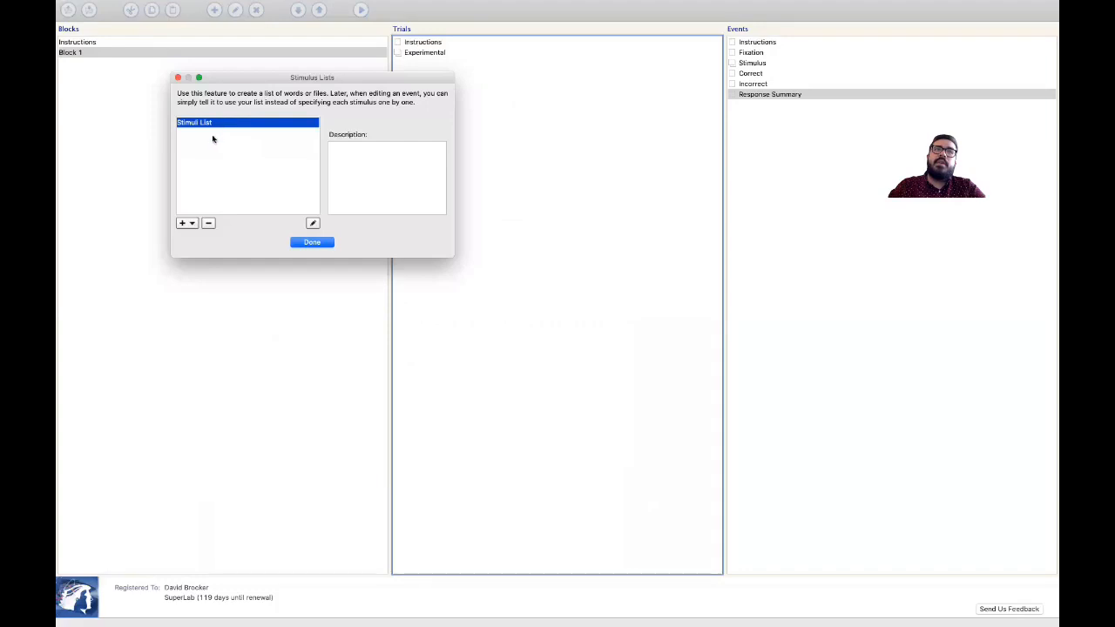
left_click(193, 224)
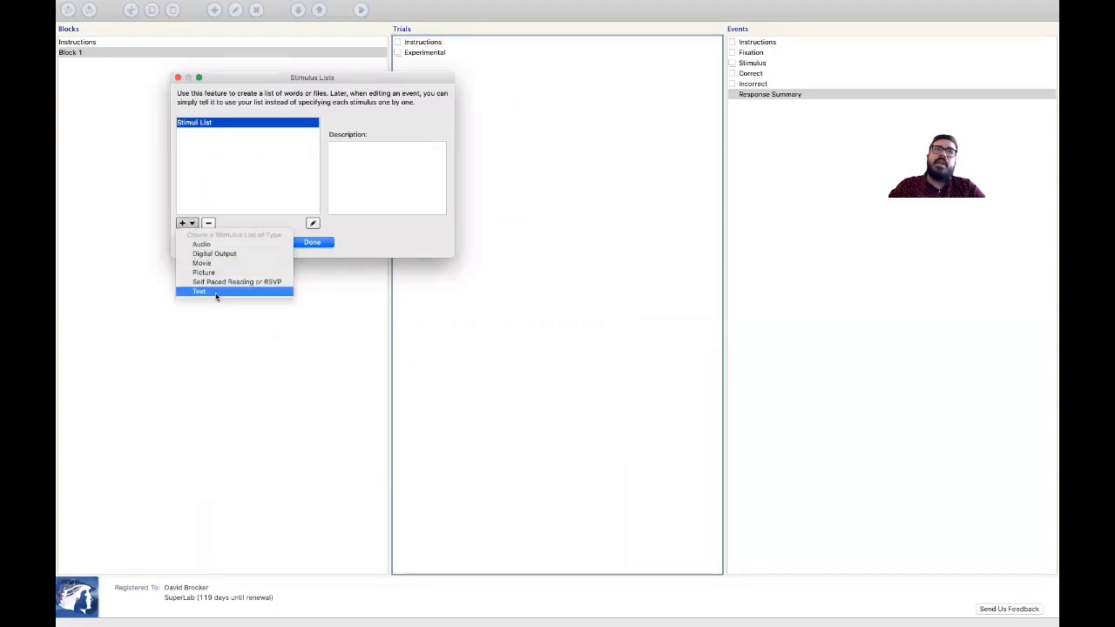
left_click(216, 293)
left_click(279, 91)
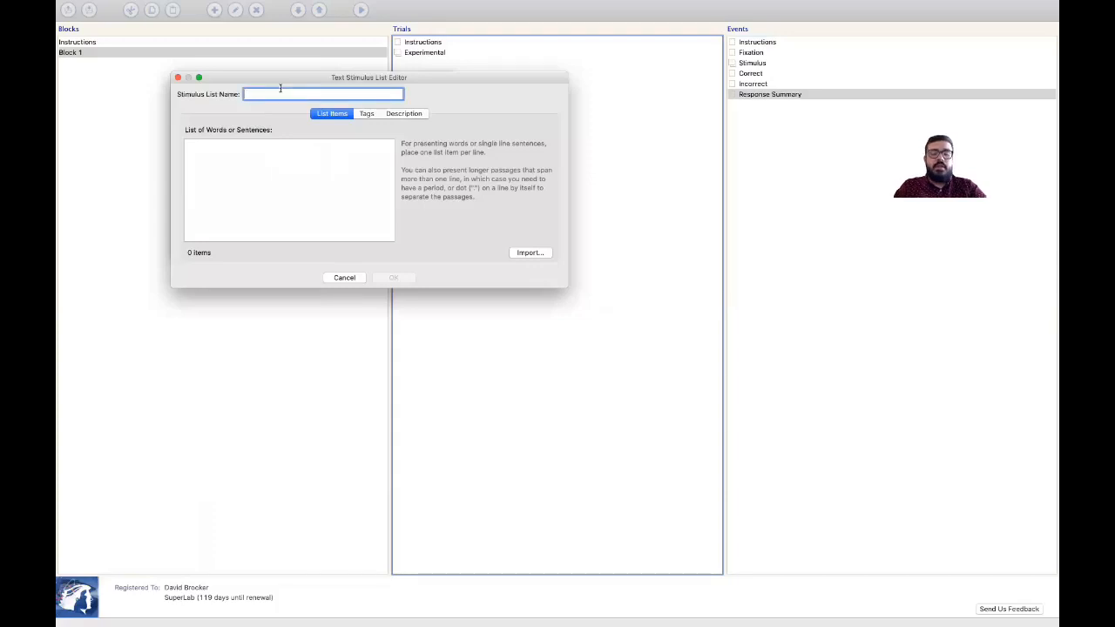
type("Smaller")
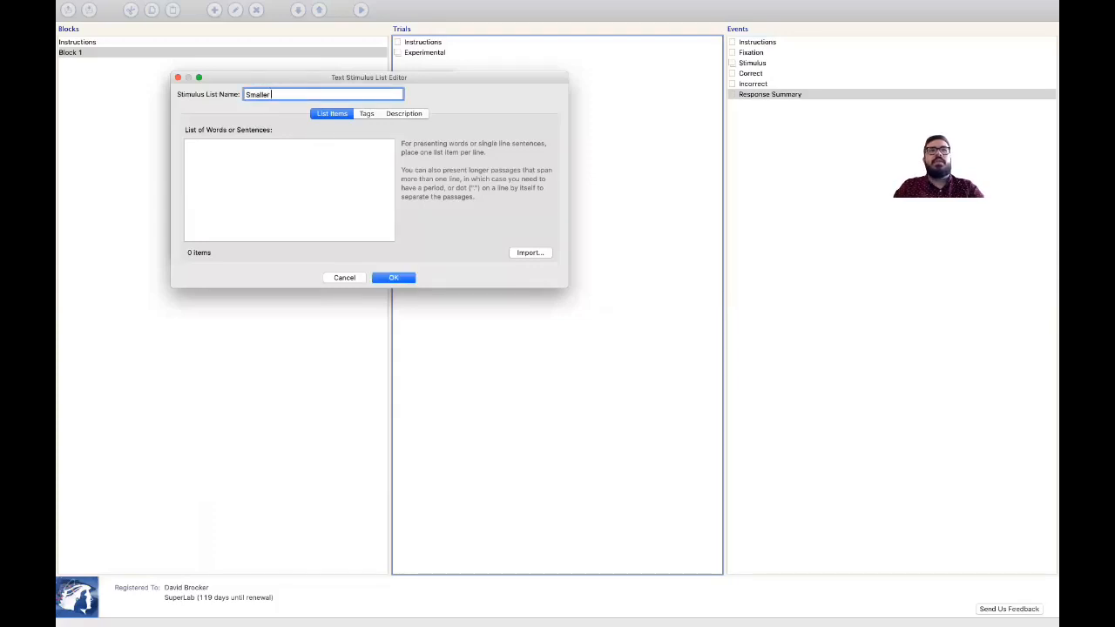
type(" List")
left_click(259, 142)
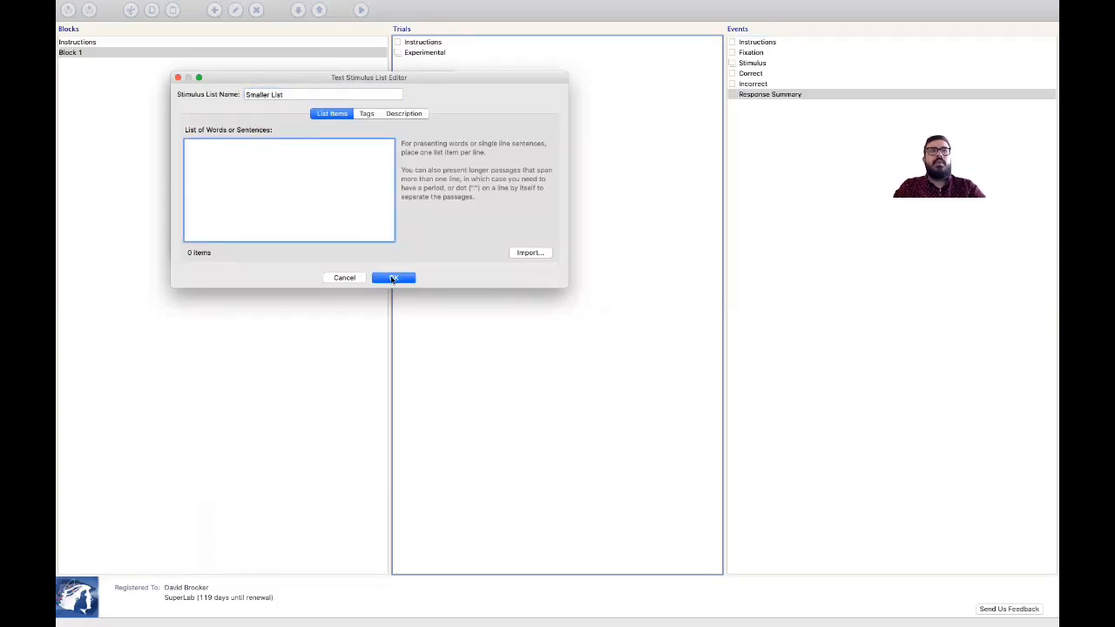
left_click(394, 277)
Copy all words from Stimuli List into Smaller List
double_click(259, 124)
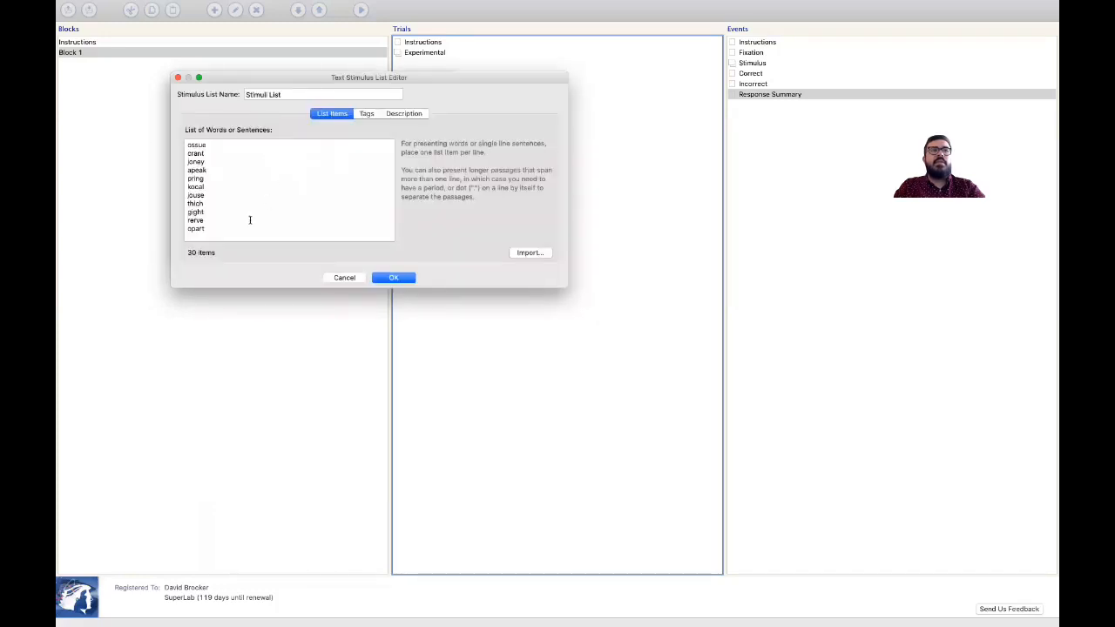
left_click(244, 227)
key("super+a")
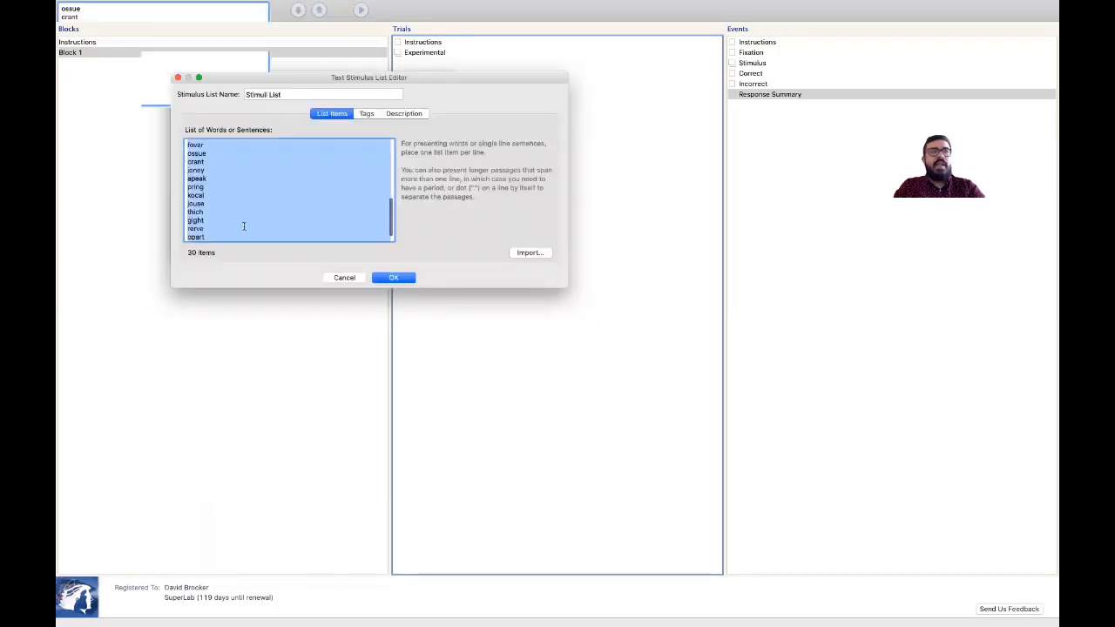
left_click(393, 277)
double_click(249, 133)
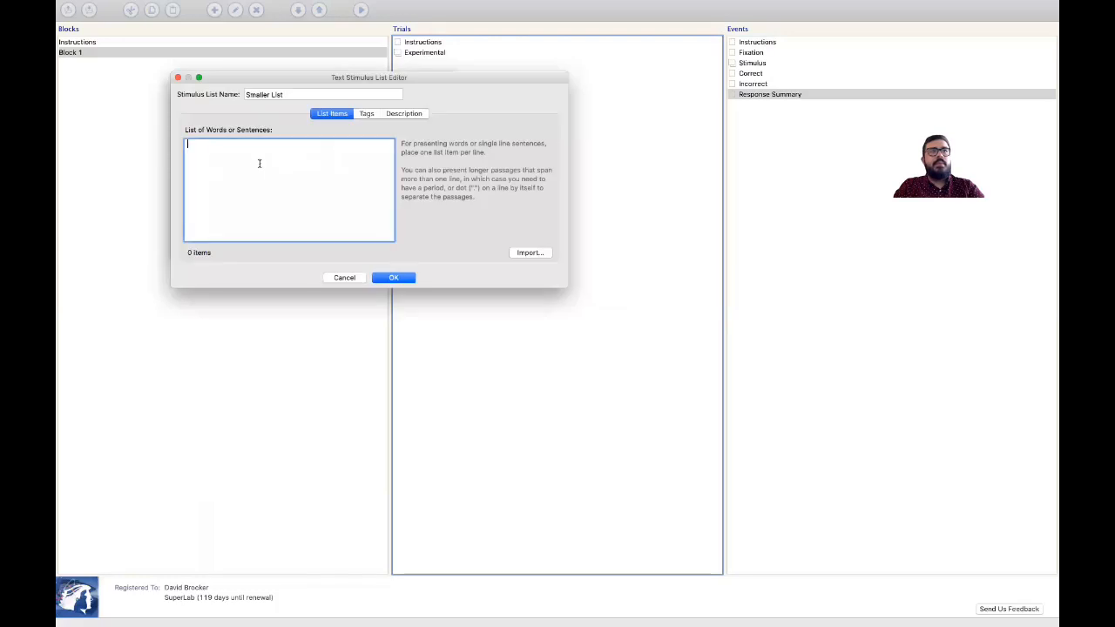
key("super+v")
scroll(215, 209, "up", 10)
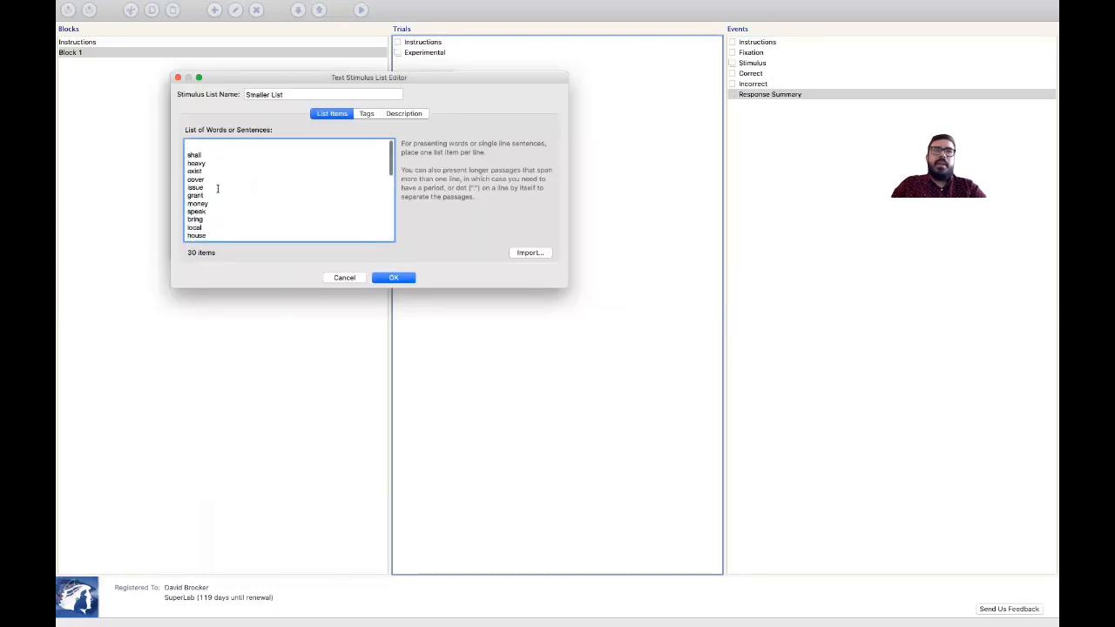
Trim Smaller List to shall, heavy, exist, fover, ossue and crant, without blank lines, and save it
left_click_drag(185, 170, 218, 226)
key("BackSpace")
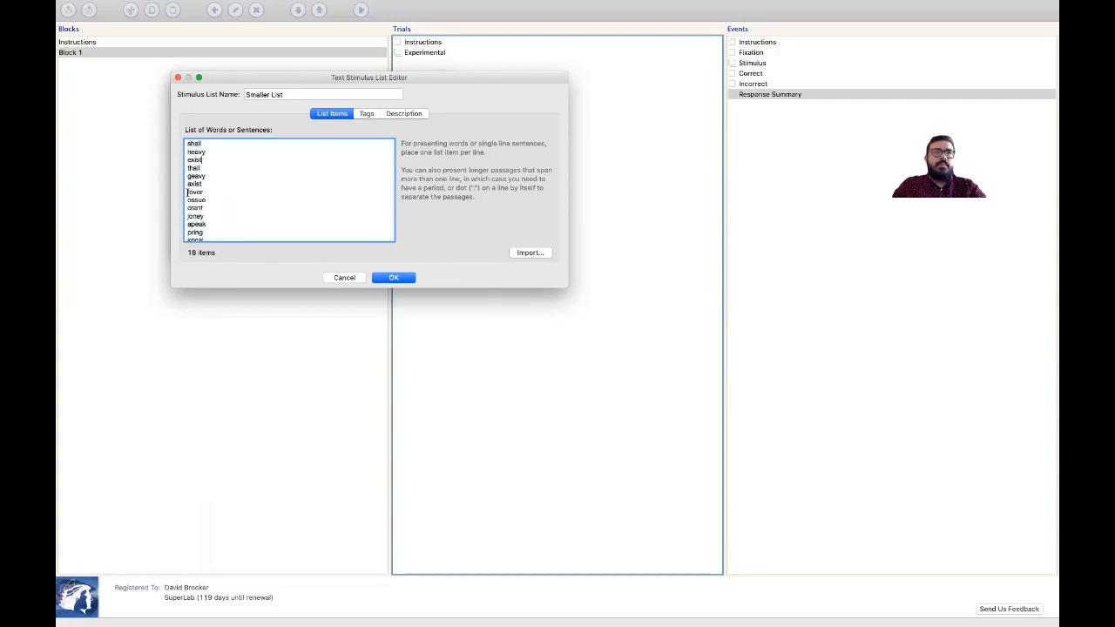
scroll(188, 194, "up", 1)
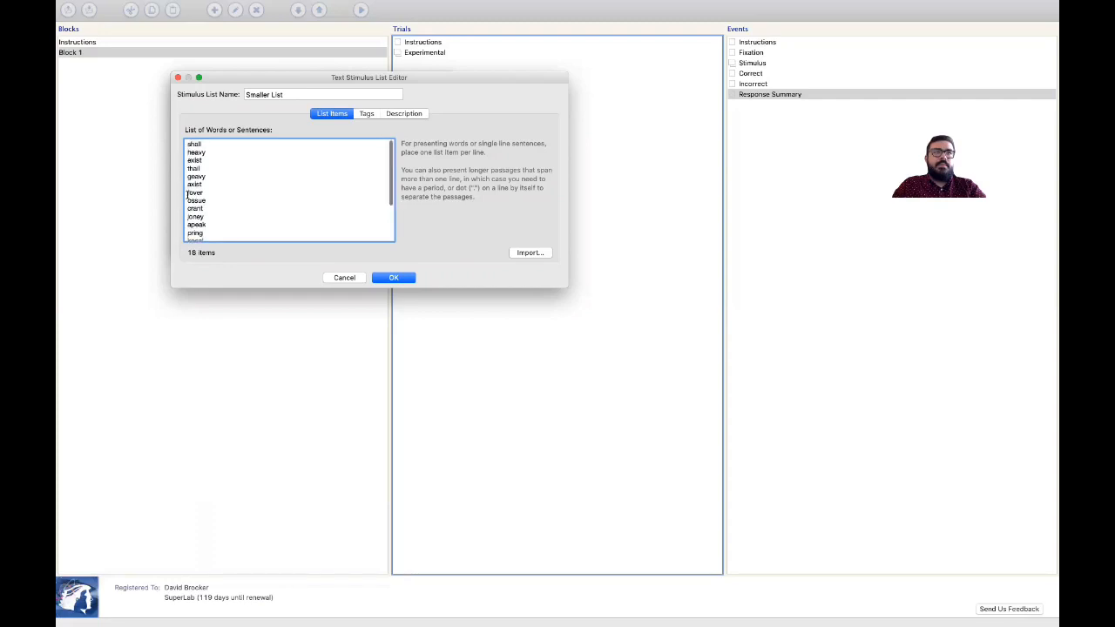
left_click_drag(187, 168, 279, 355)
key("BackSpace")
key("BackSpace")
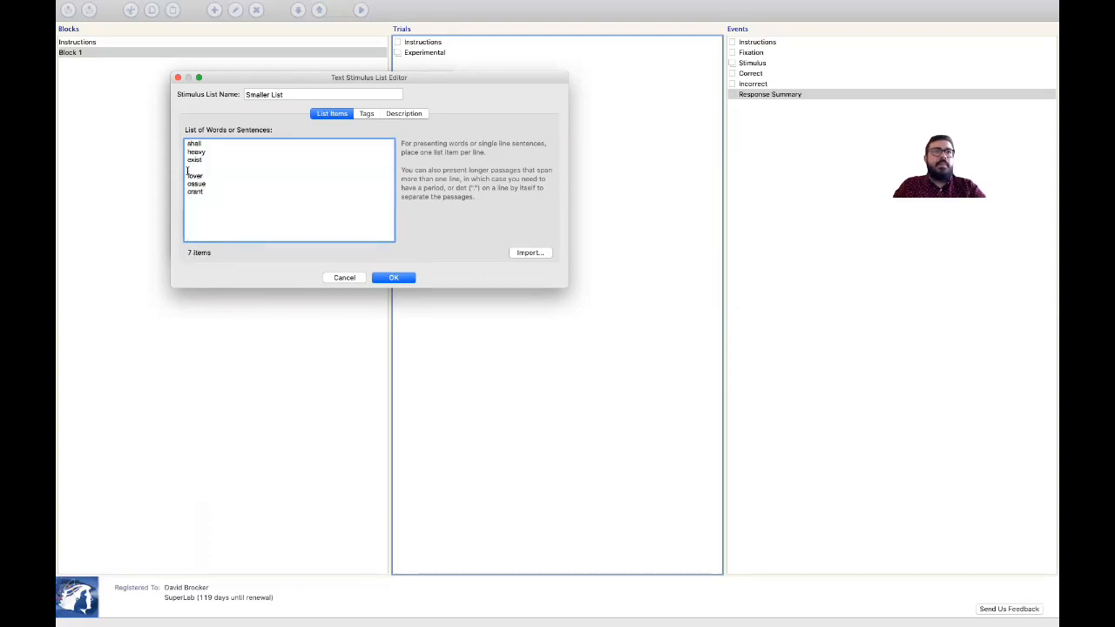
left_click(188, 171)
key("BackSpace")
left_click(393, 279)
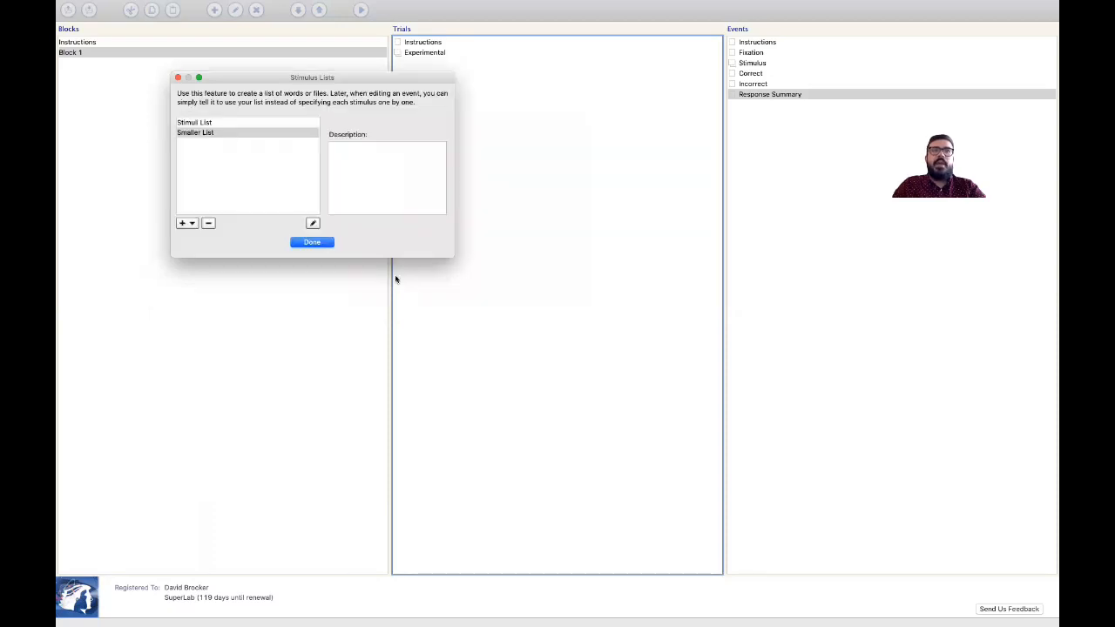
left_click(320, 244)
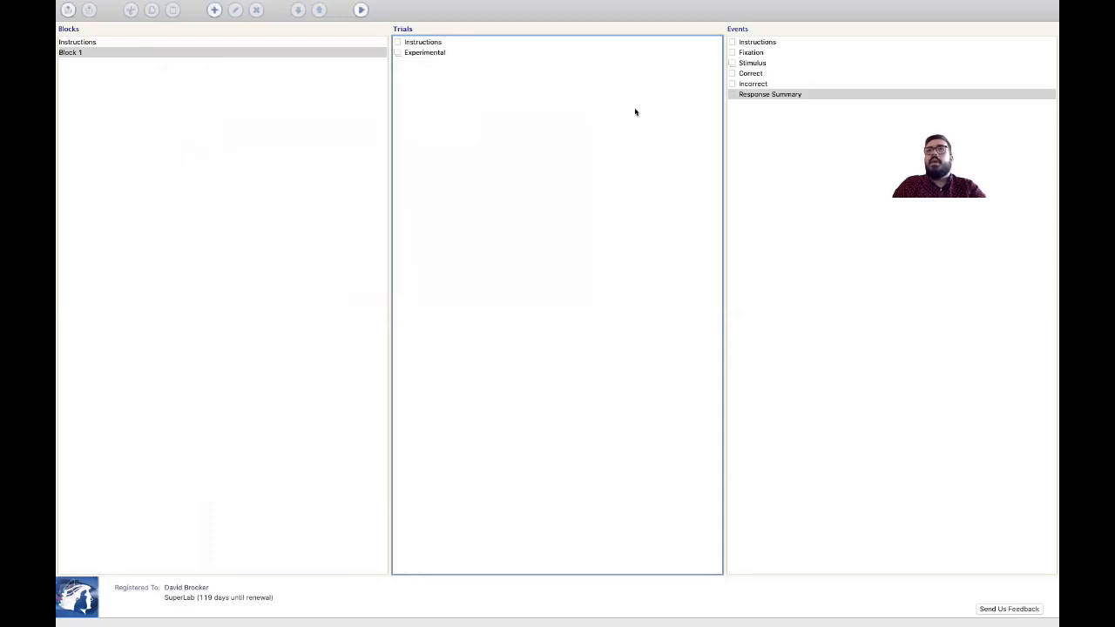
Set the Stimulus event to choose its text from Smaller List and save the event
left_click(751, 62)
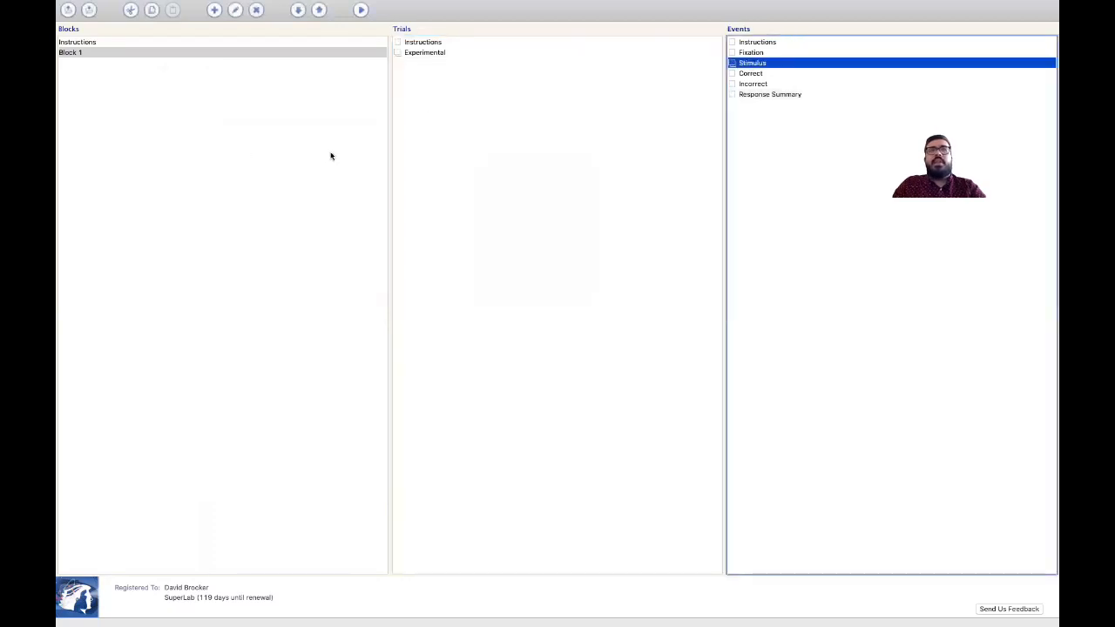
left_click(406, 186)
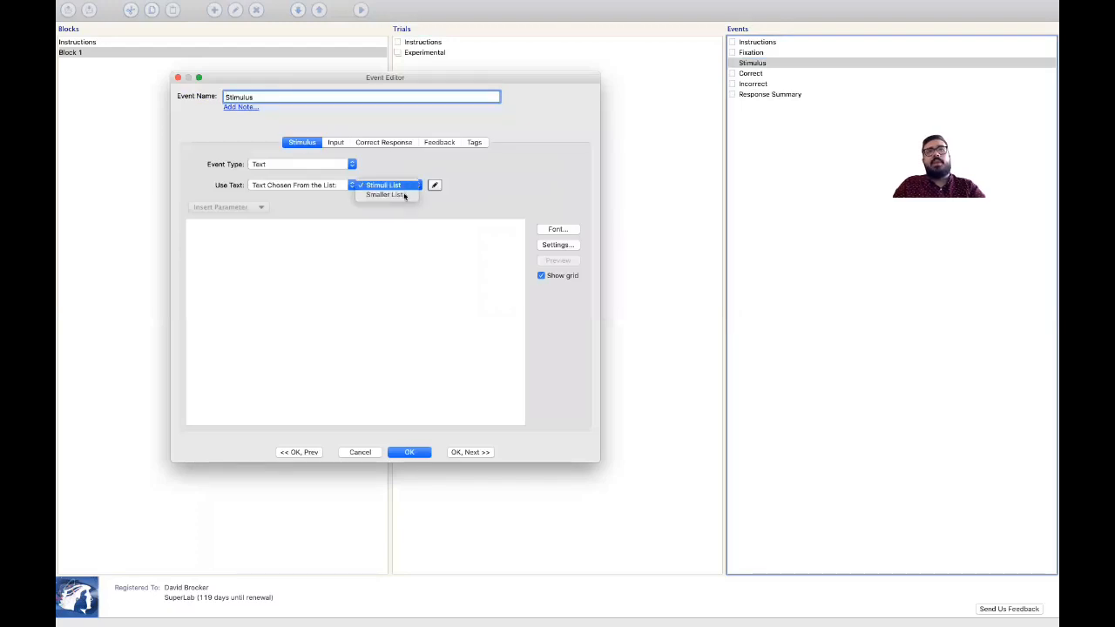
left_click(404, 196)
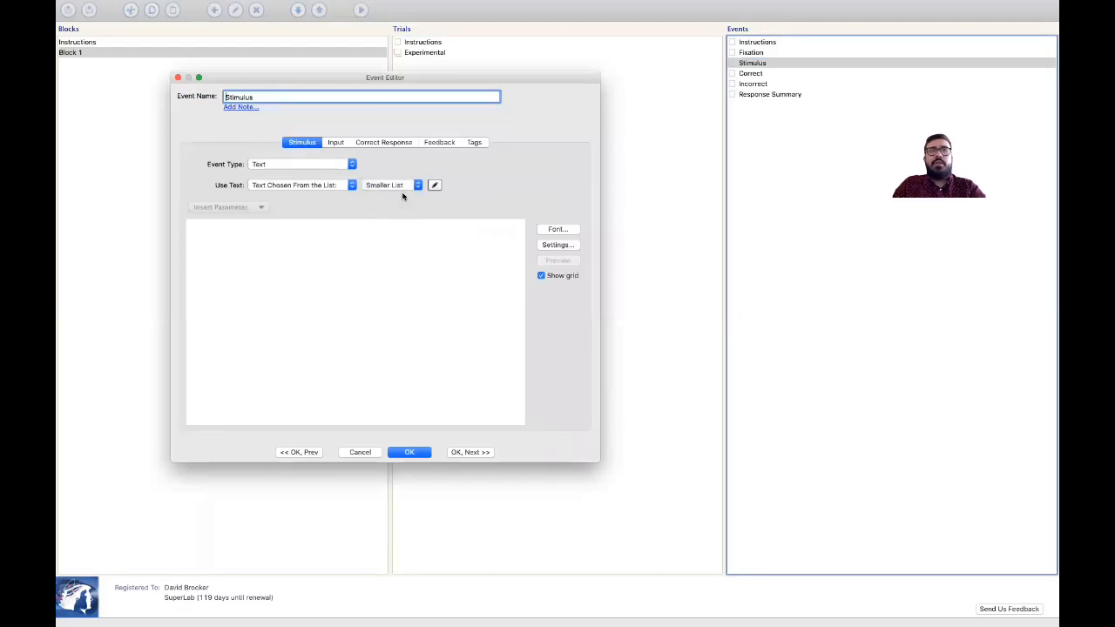
left_click(419, 452)
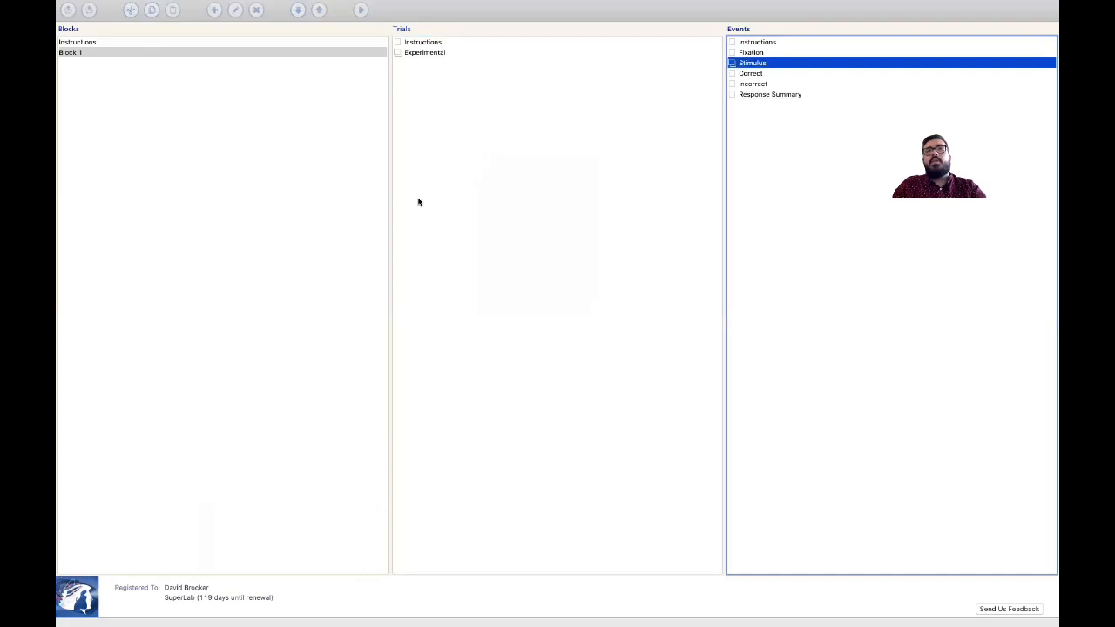
Check the Experimental trial's list access settings for its number of presentations and randomization
left_click(436, 53)
double_click(437, 53)
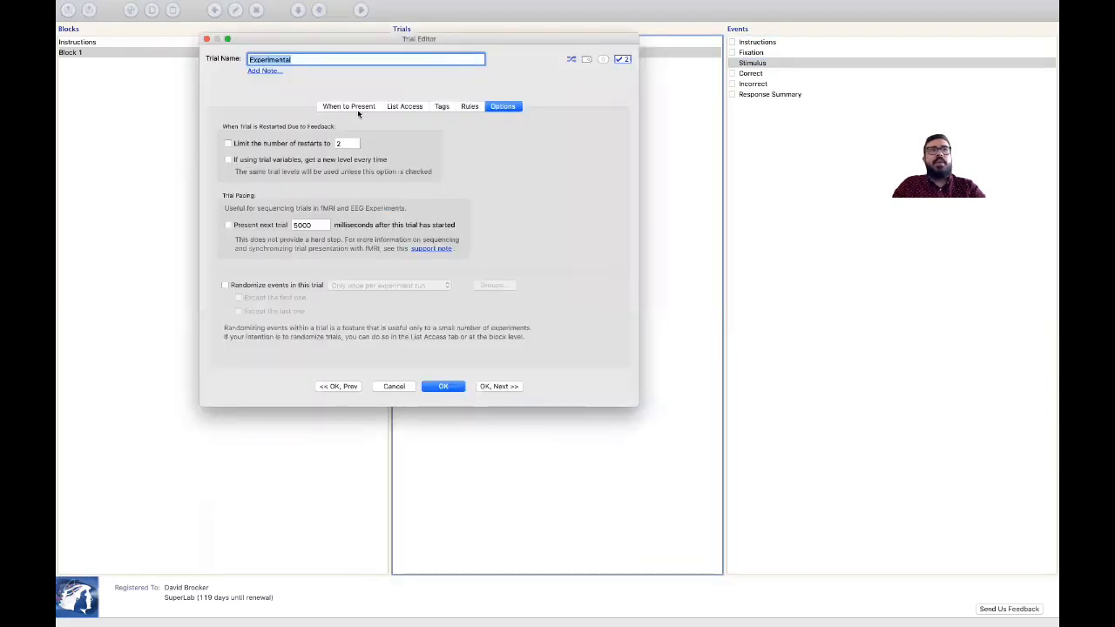
left_click(405, 107)
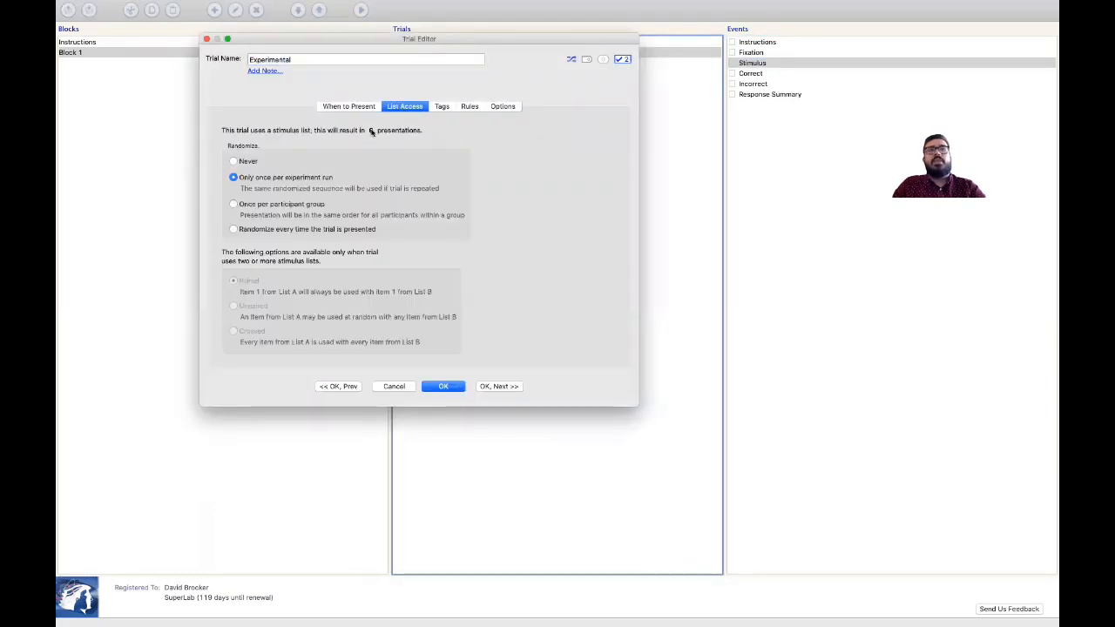
left_click(445, 386)
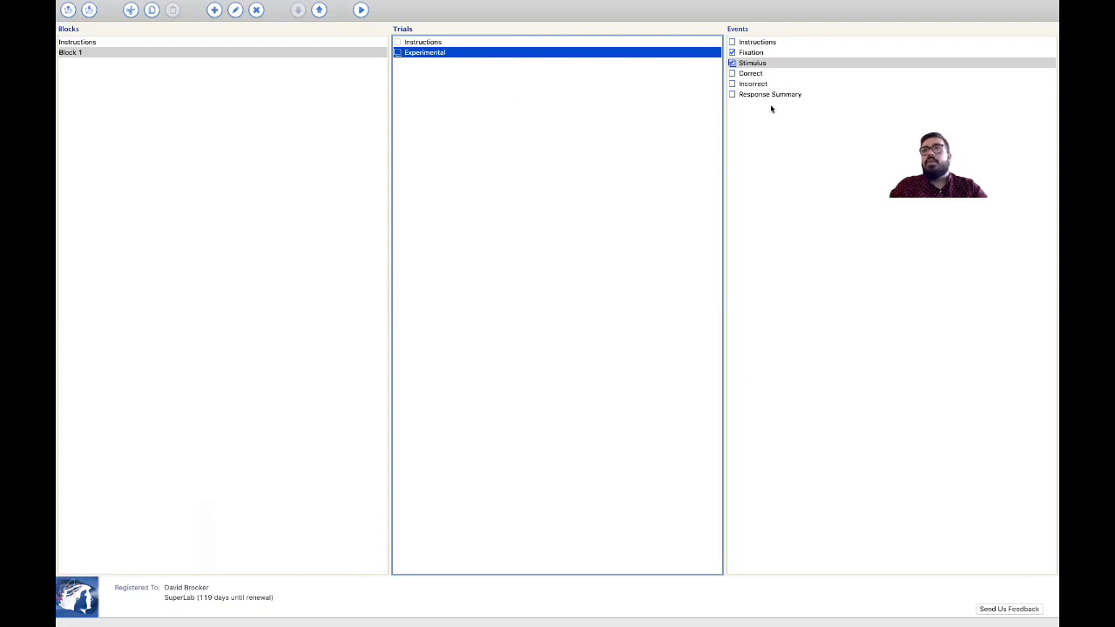
Create a new block named "Response Summary"
left_click(348, 79)
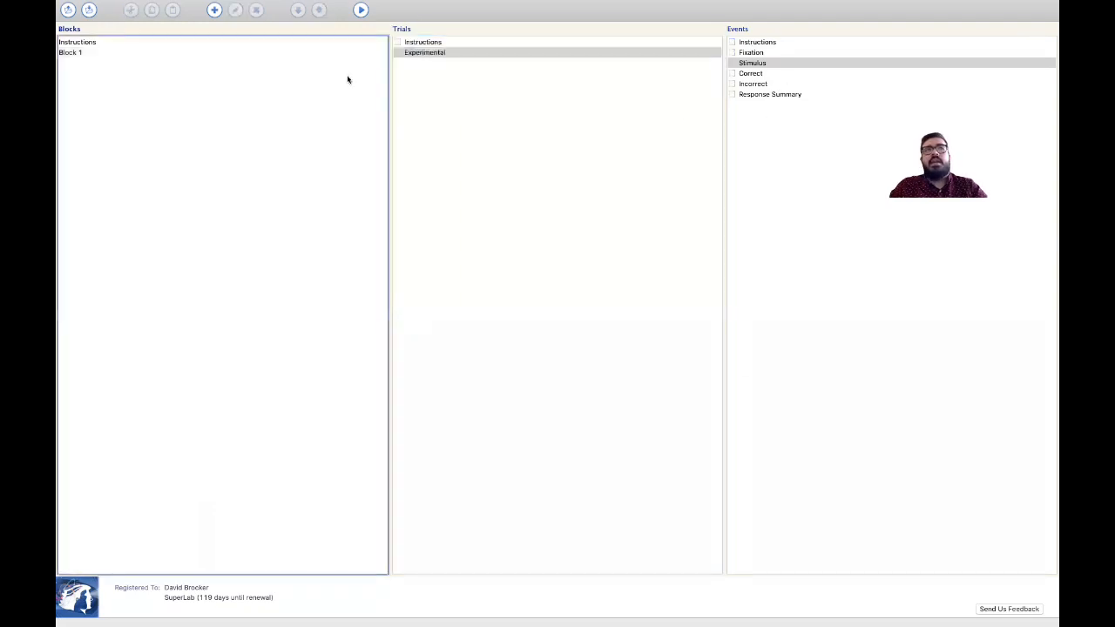
left_click(214, 10)
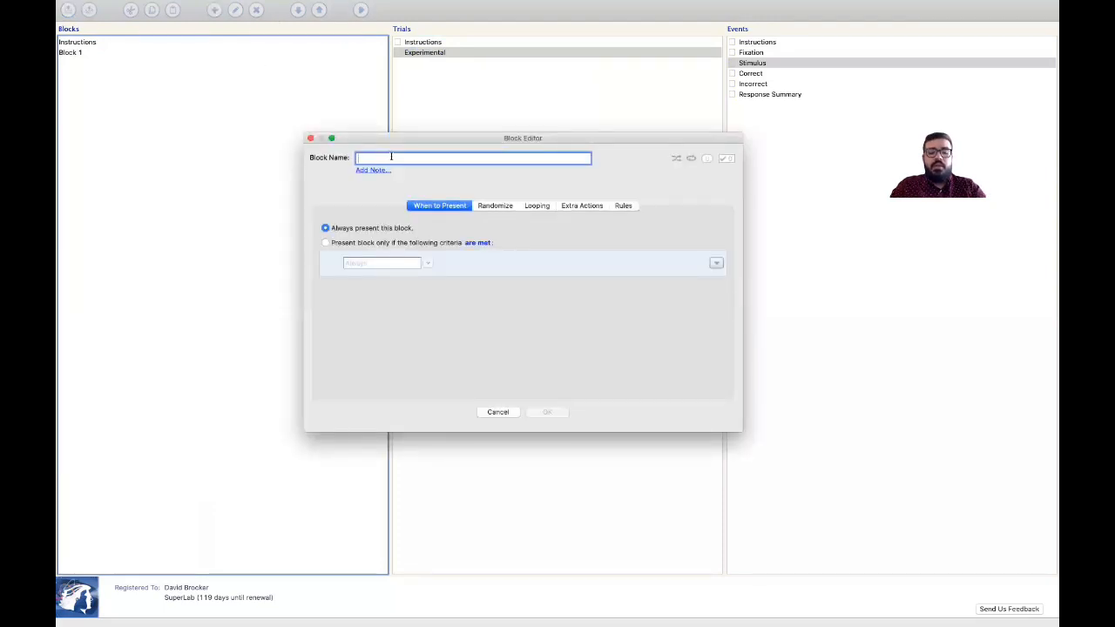
type("Response S")
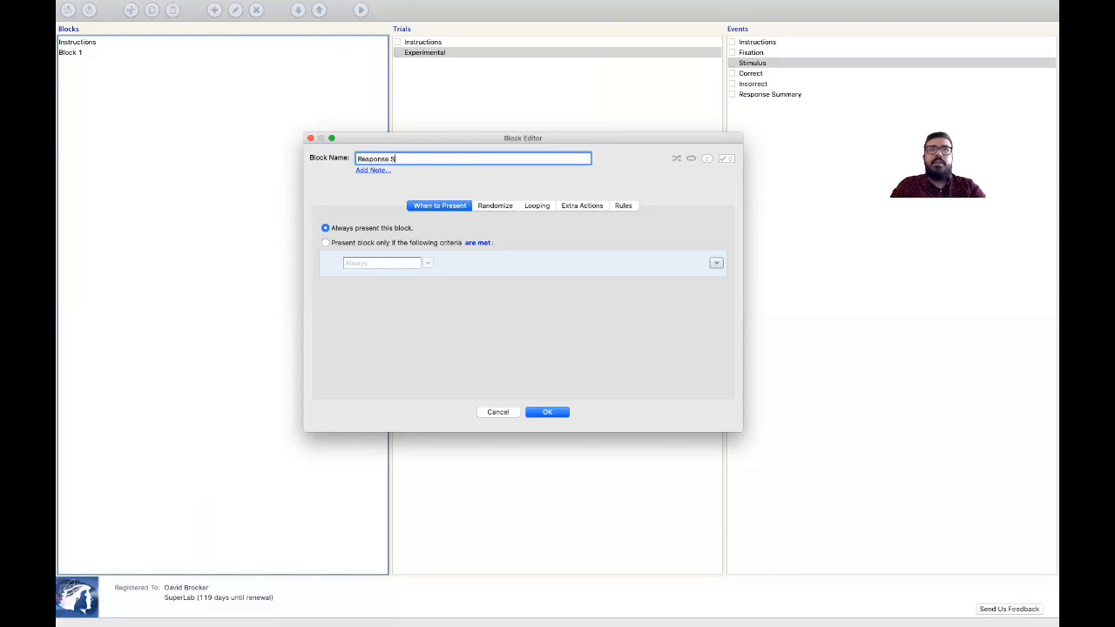
type("ummary")
key("super+a")
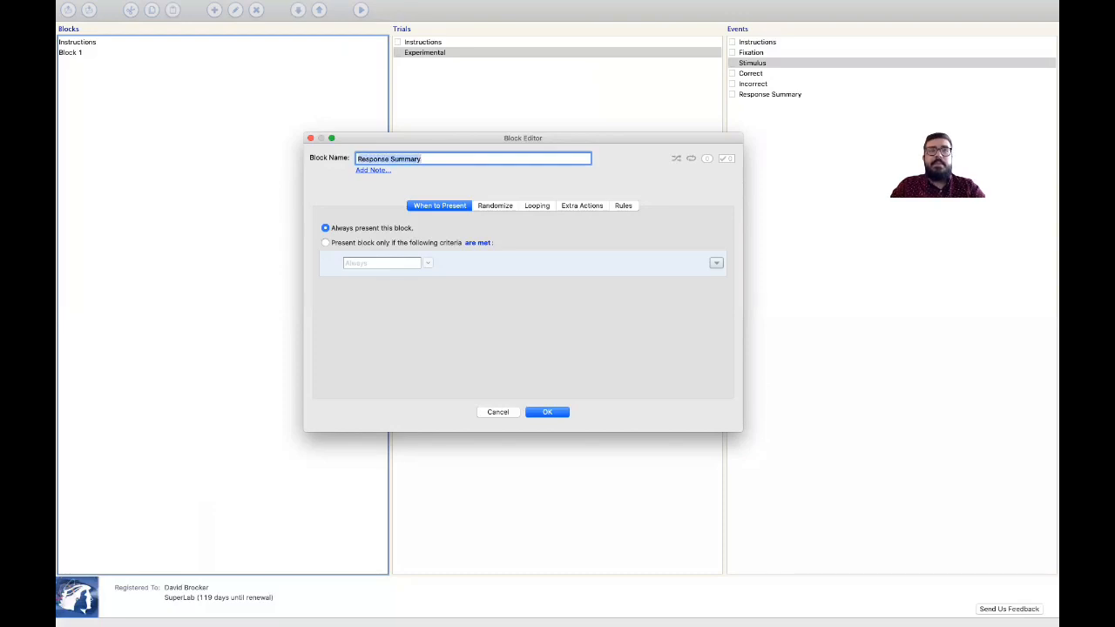
key("Return")
Create a new trial named "Response Summary"
left_click(505, 55)
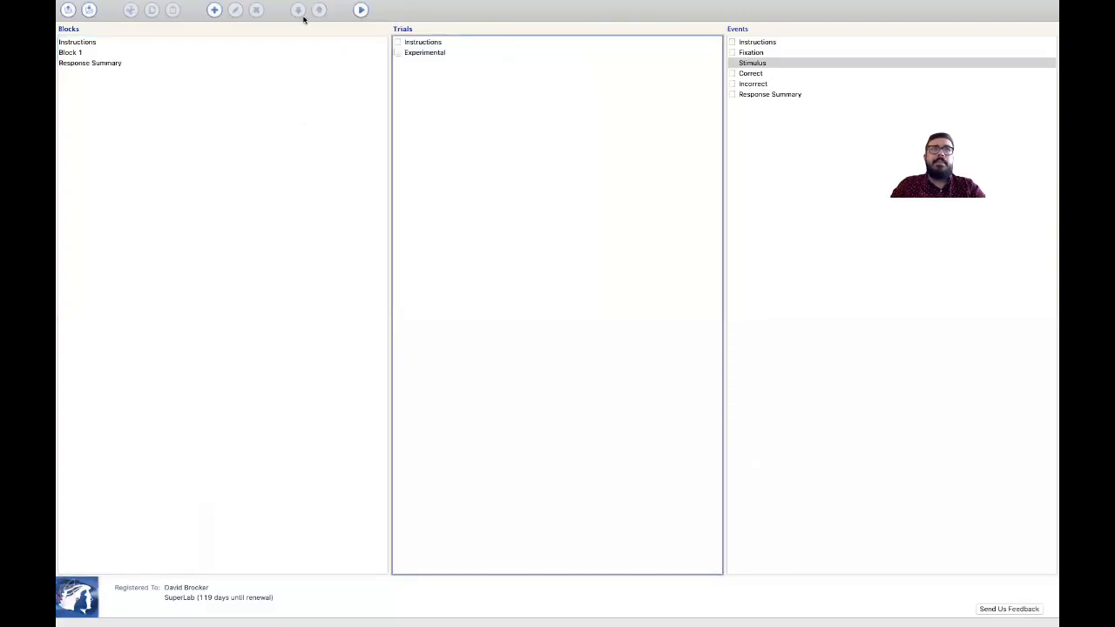
left_click(214, 9)
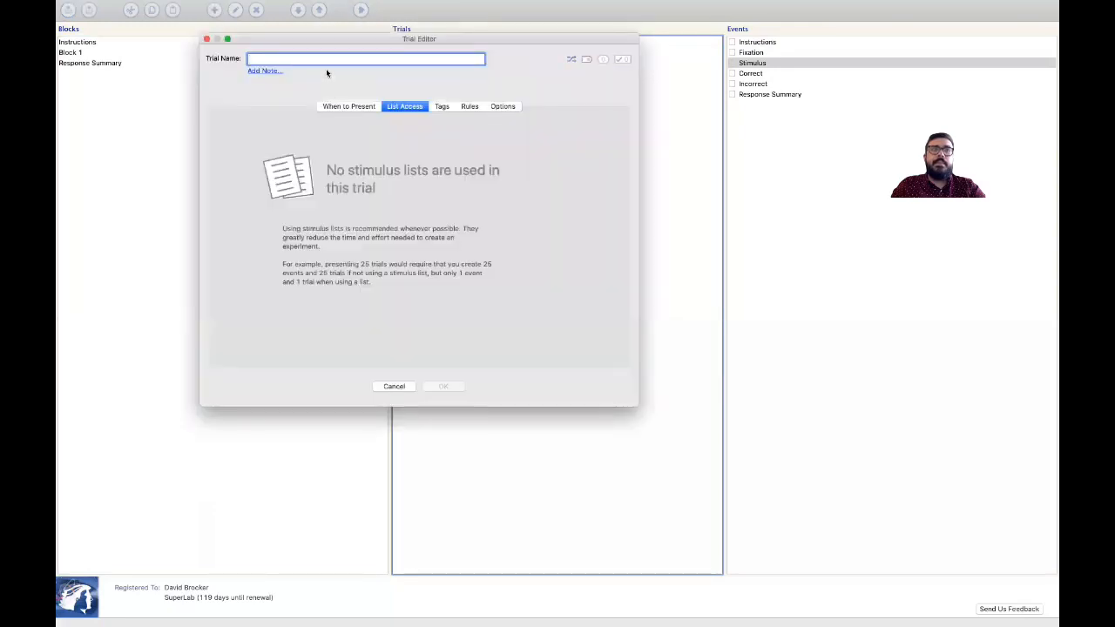
type("Response Summary")
left_click(443, 386)
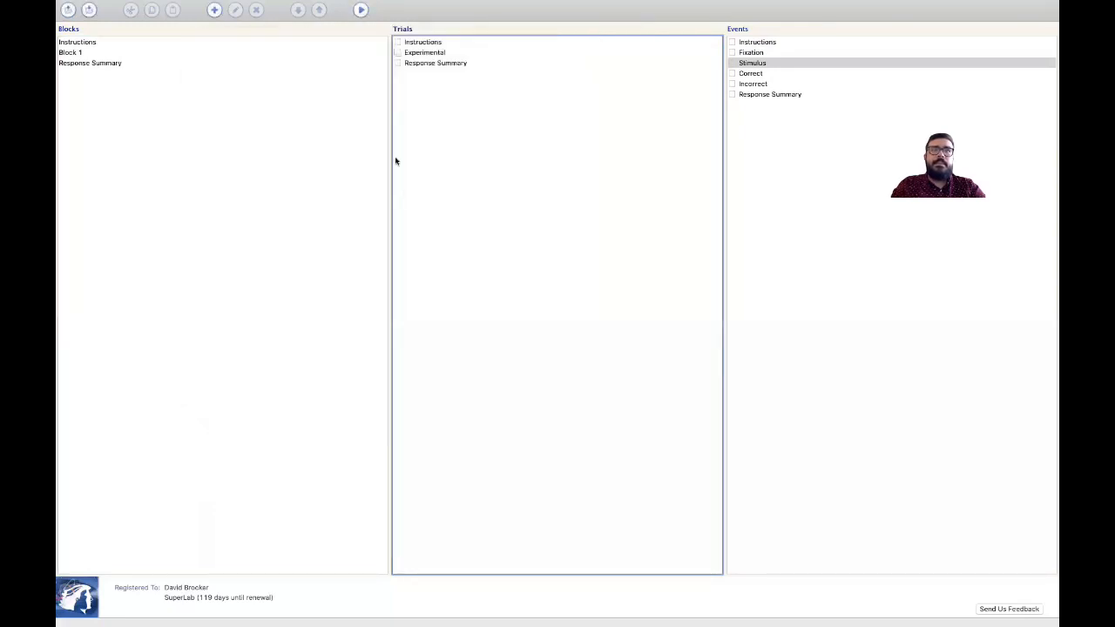
Link the Response Summary trial to the Response Summary block and the Response Summary event to that trial
left_click(378, 66)
left_click(398, 65)
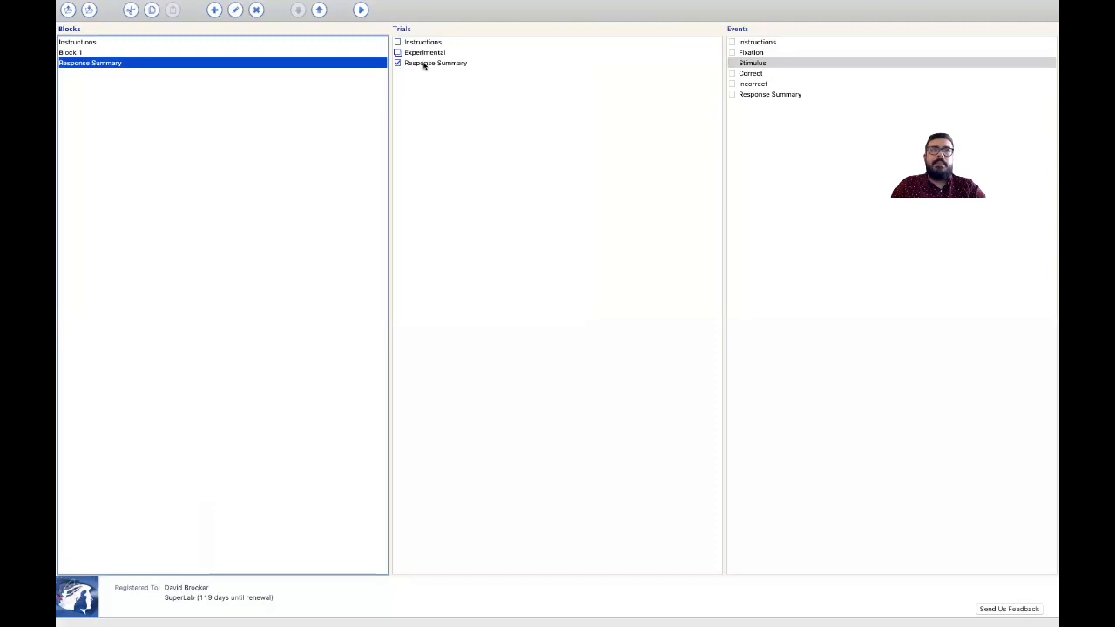
left_click(425, 64)
left_click(732, 95)
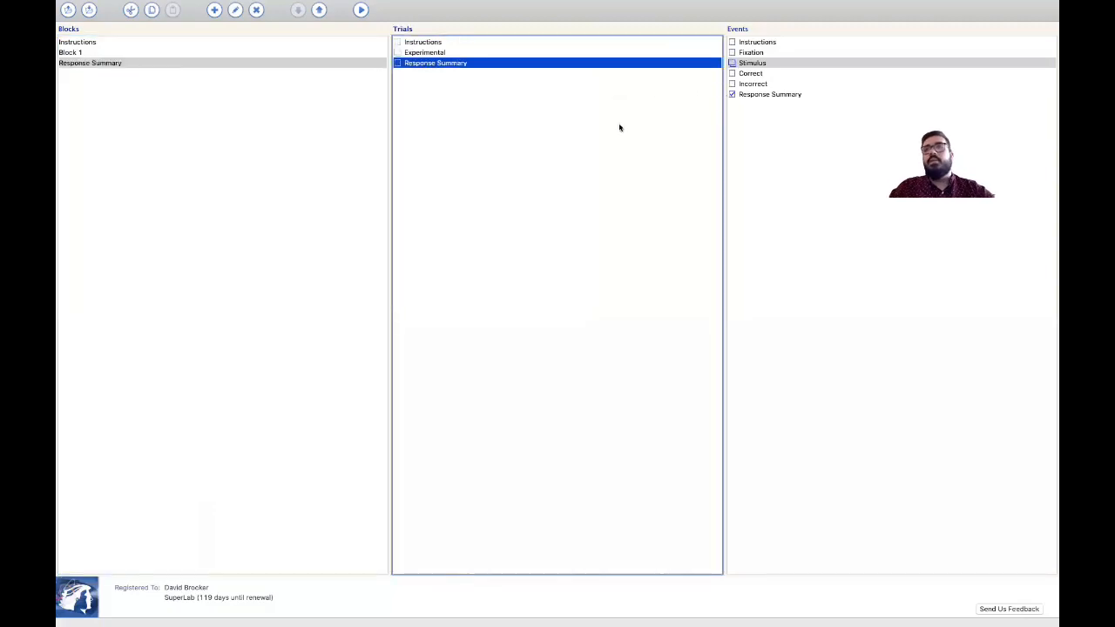
Start a run of all blocks with collected data saved, using "LDT_Full Run" as the participant name
left_click(342, 54)
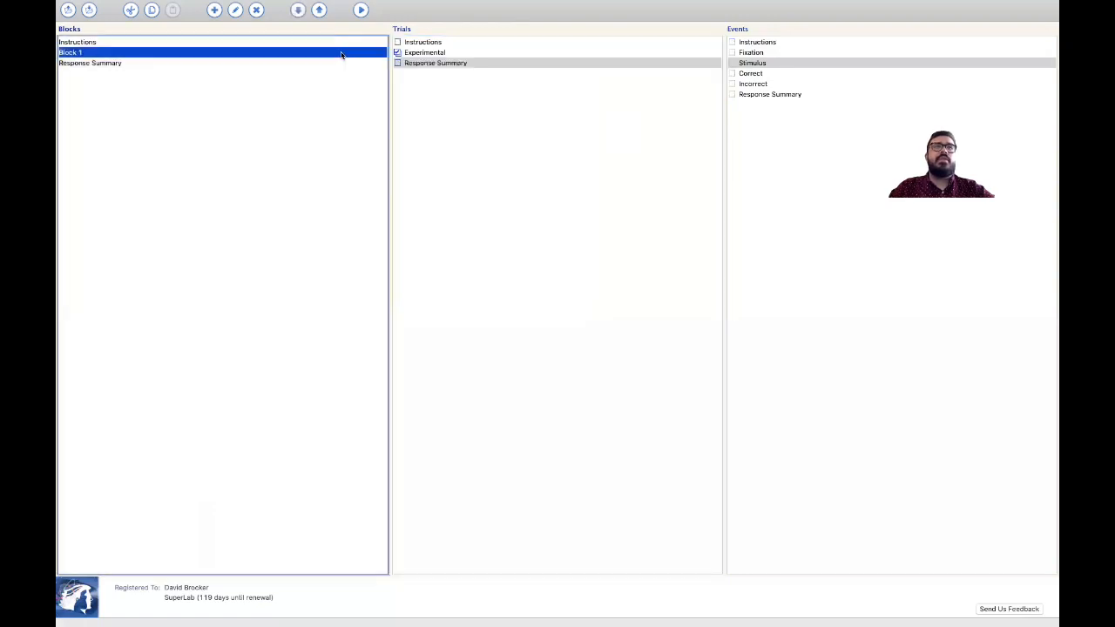
left_click(341, 41)
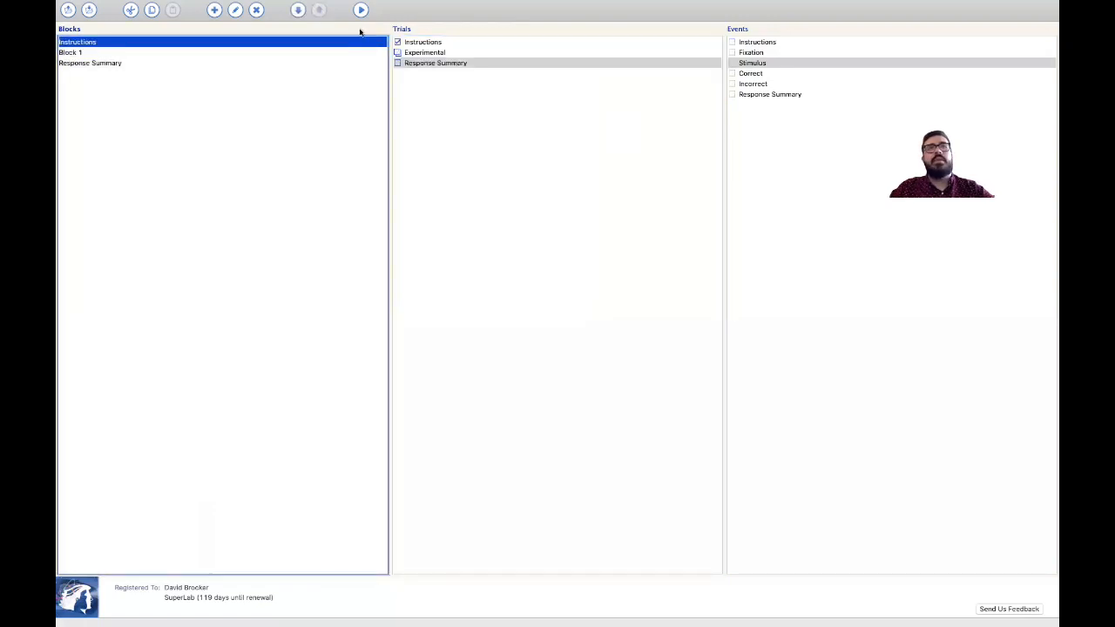
left_click(361, 9)
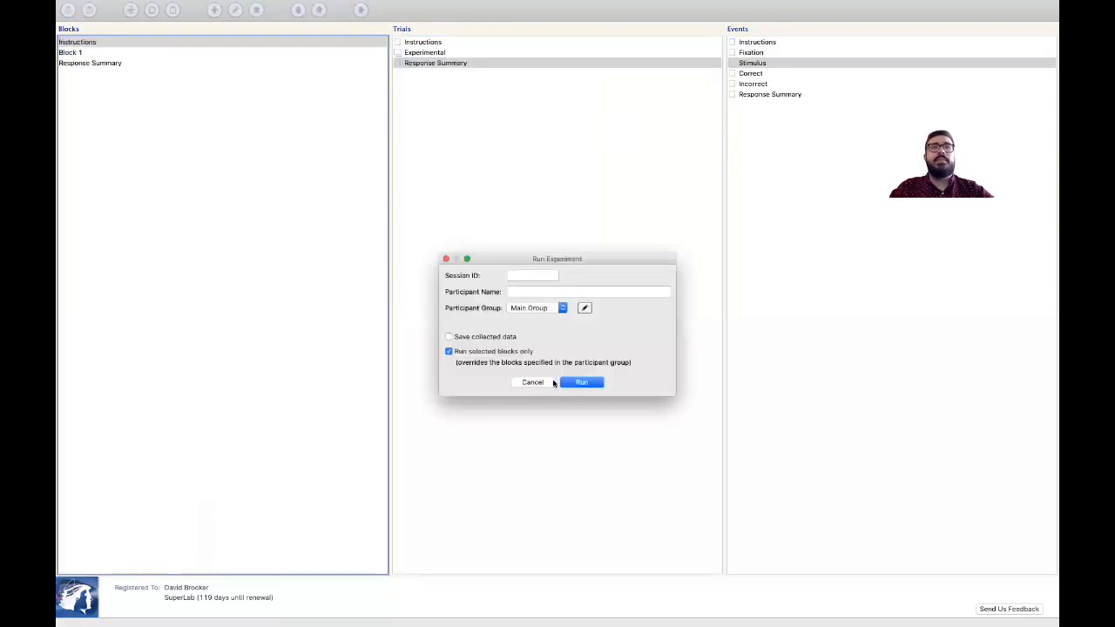
left_click(511, 338)
left_click(515, 354)
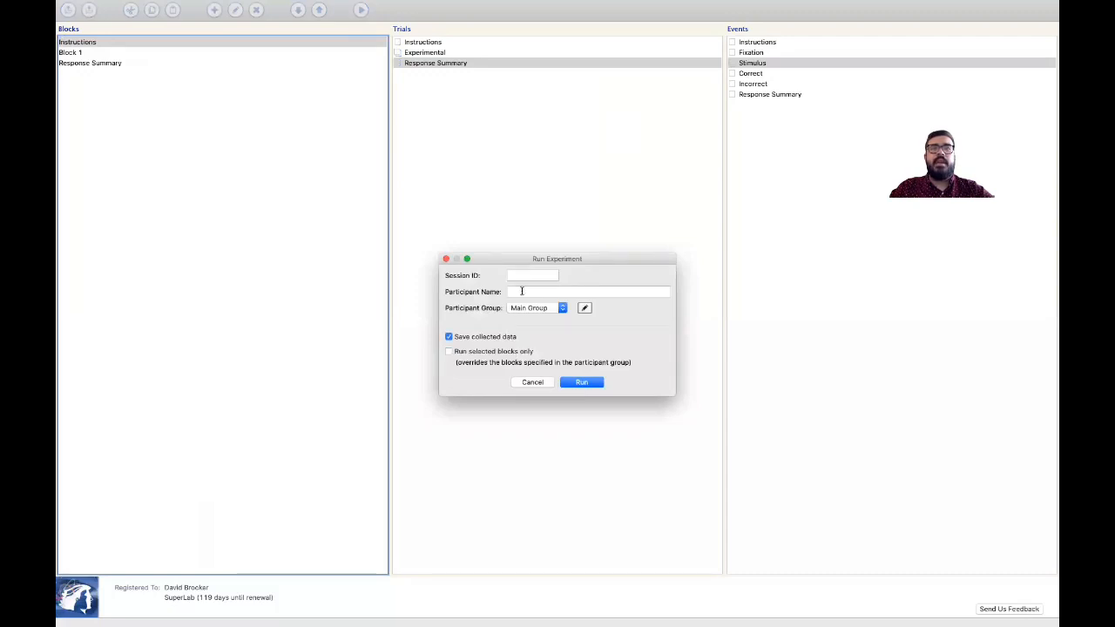
left_click(522, 291)
type("L")
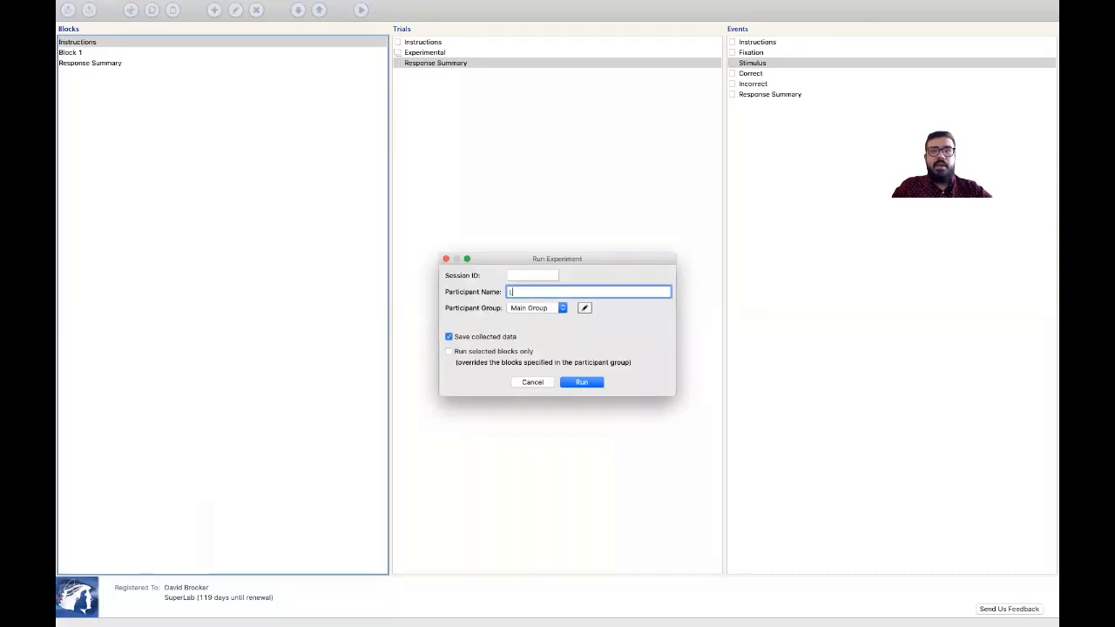
type("DT_Full Run")
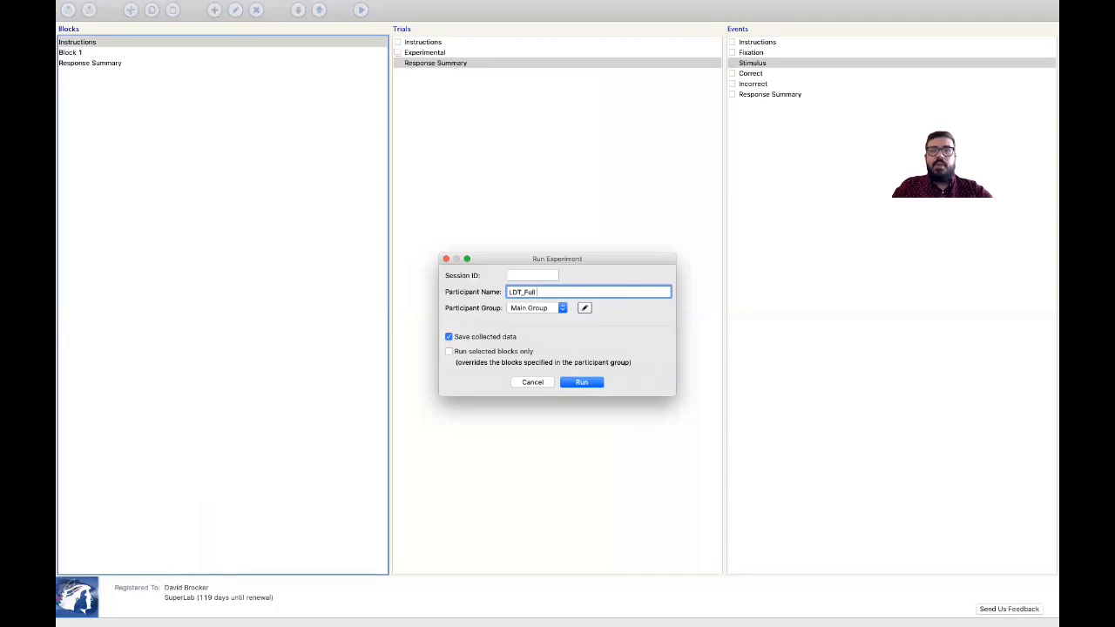
left_click(586, 383)
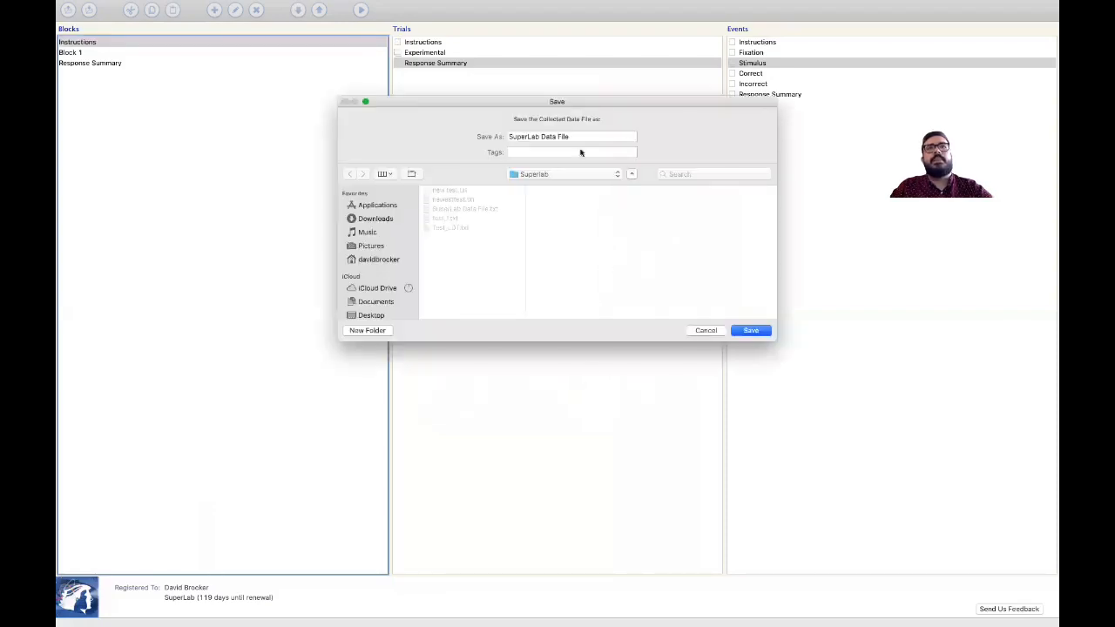
Save the collected data file as "TestSave" in the Superlab folder to begin the run
left_click(576, 136)
type("Test")
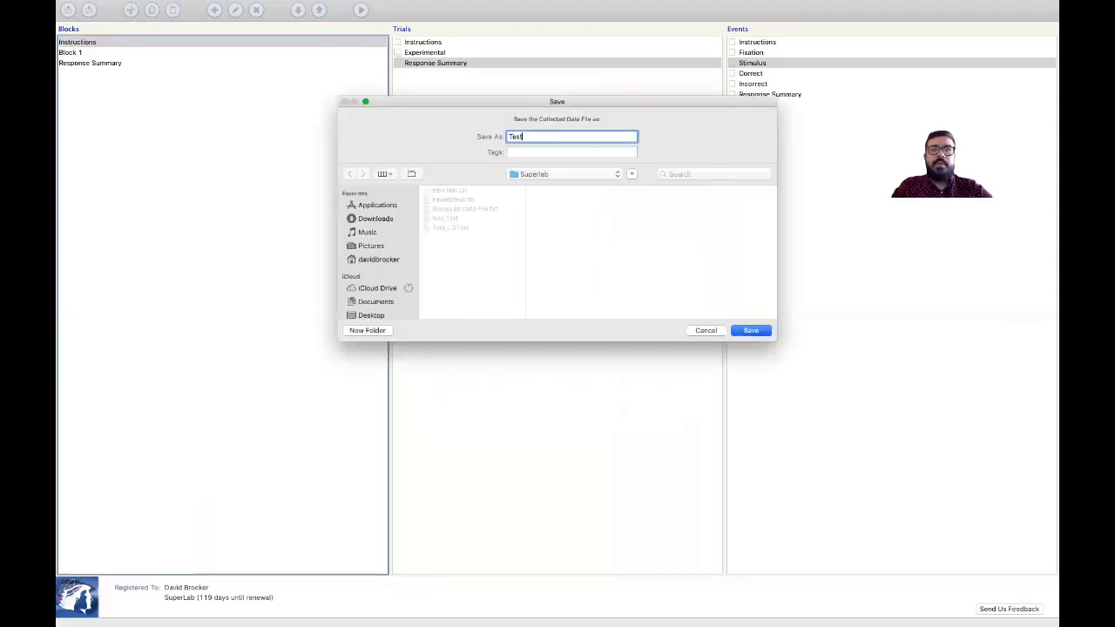
type("Save")
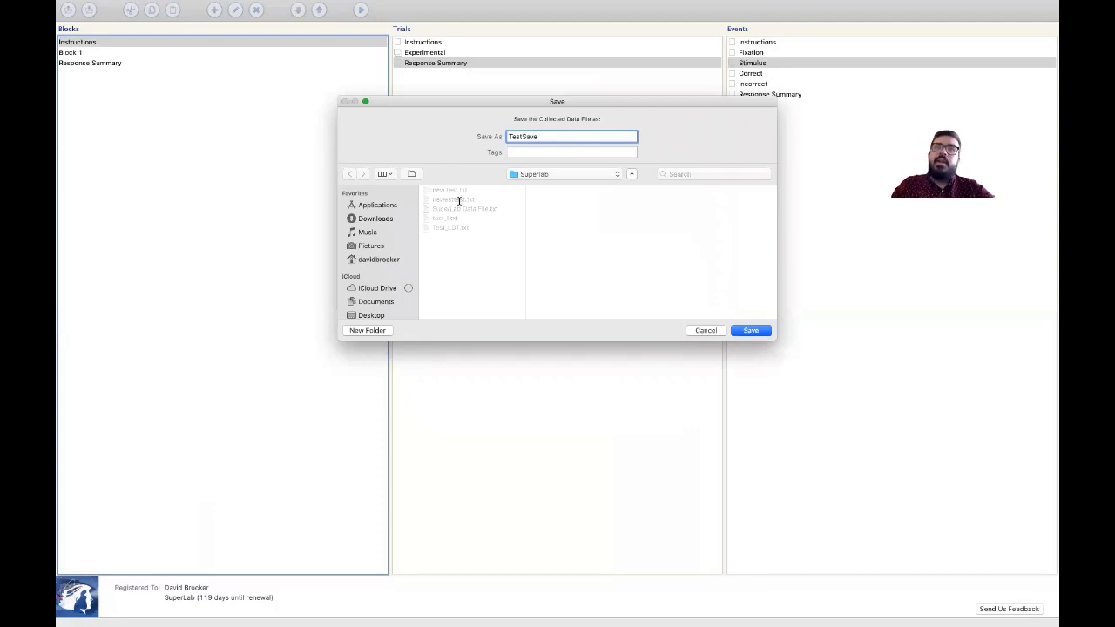
key("Return")
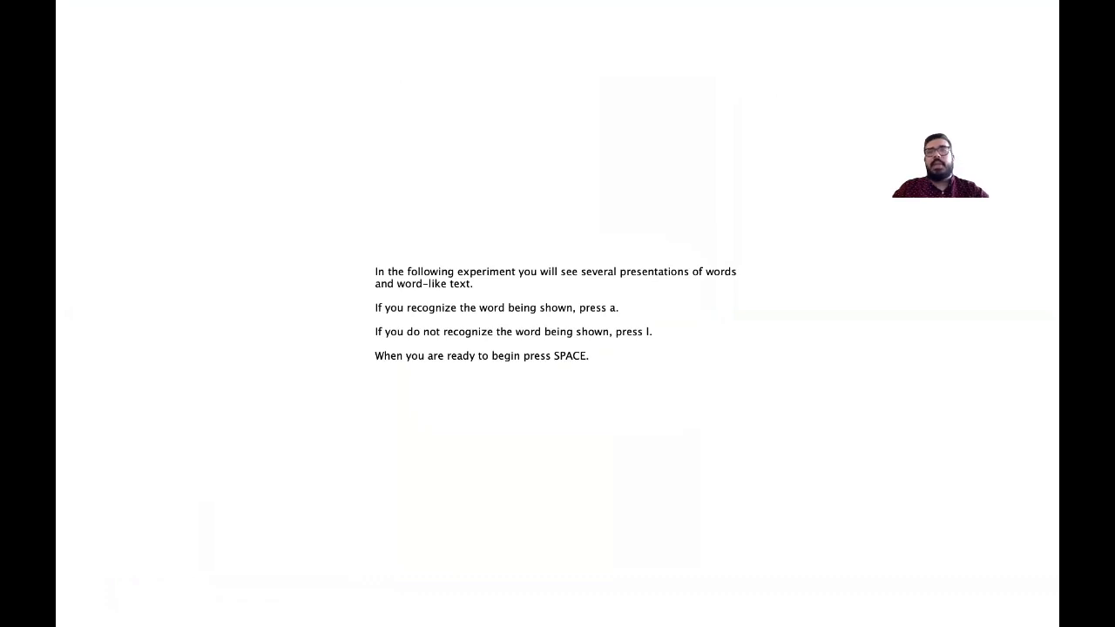
Complete the test run, answering f for real words and j for nonwords, and dismiss the response summary screen
key("space")
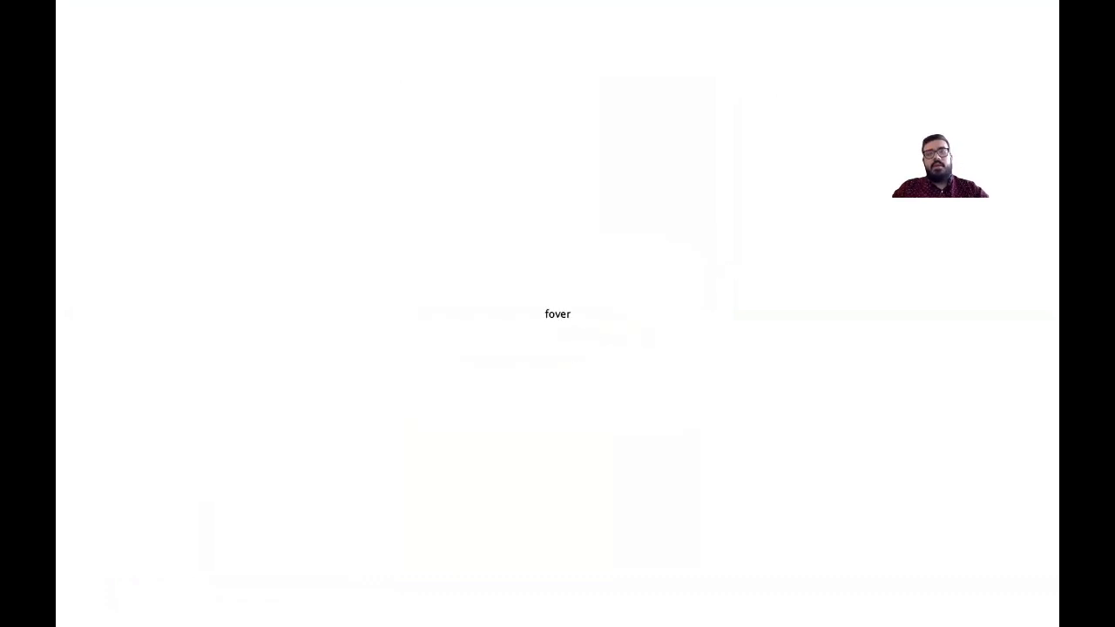
key("j")
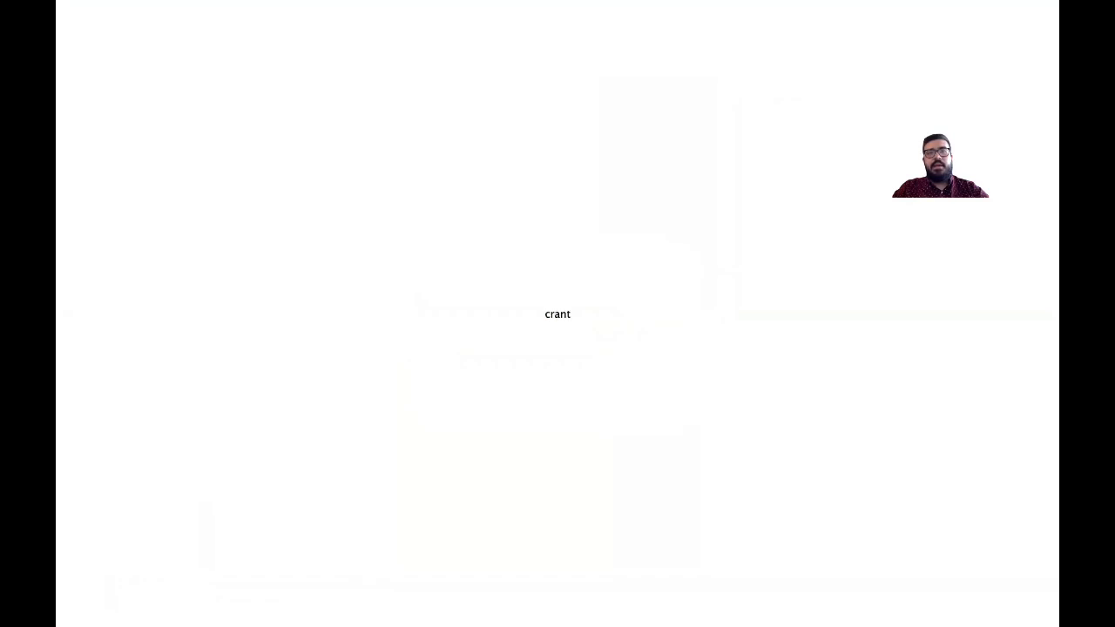
key("j")
key("f")
key("j")
key("f")
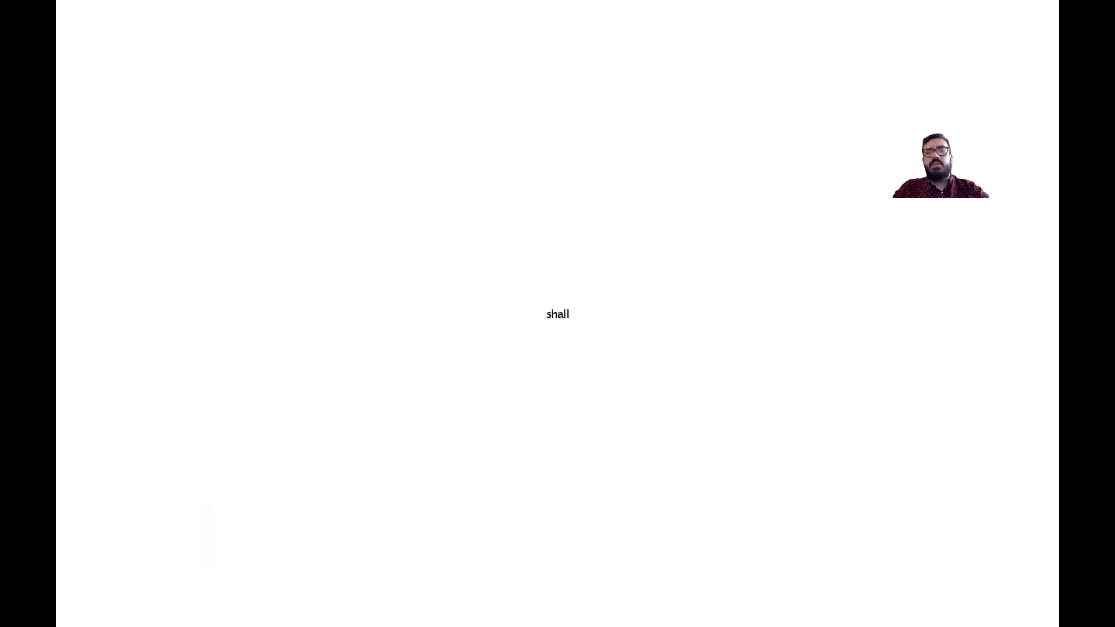
key("f")
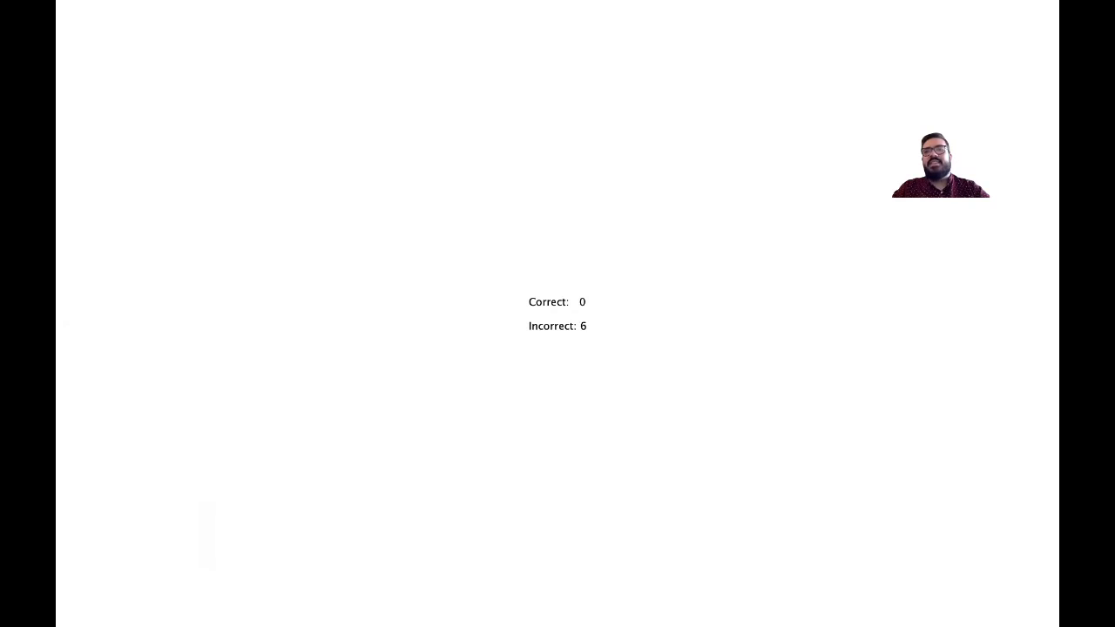
key("space")
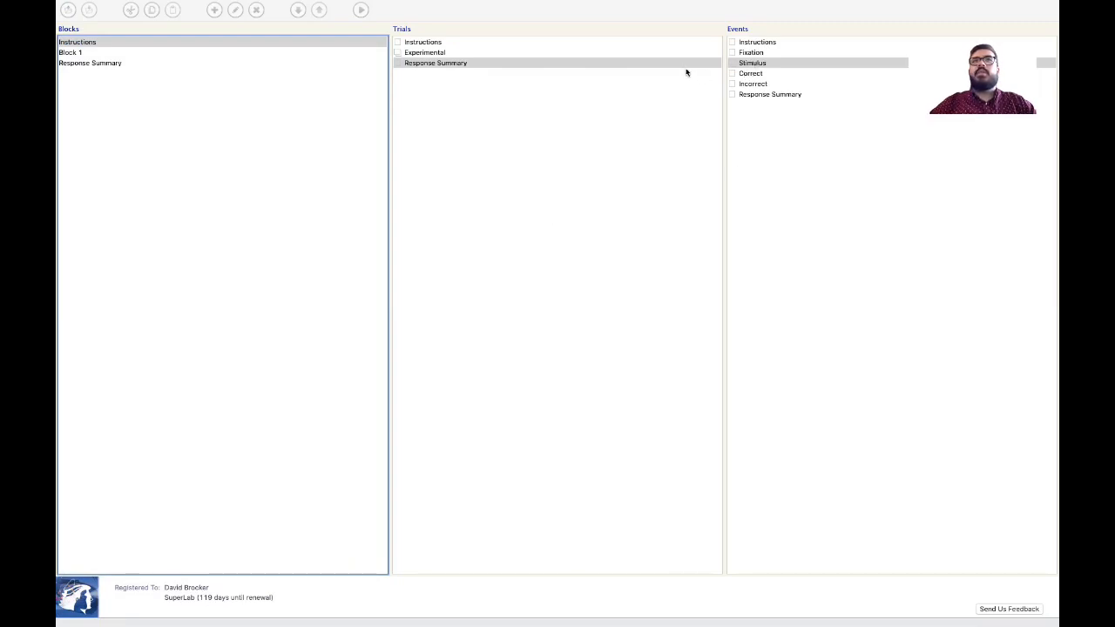
Review the Response Summary event's text and its parameters for correct and incorrect responses
left_click(756, 97)
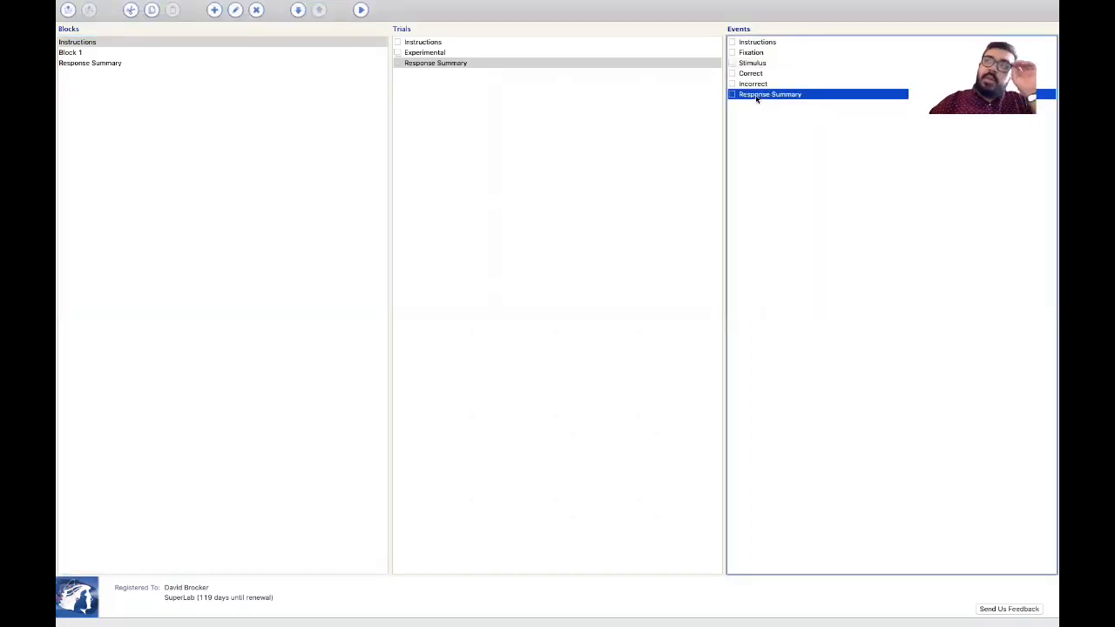
double_click(756, 96)
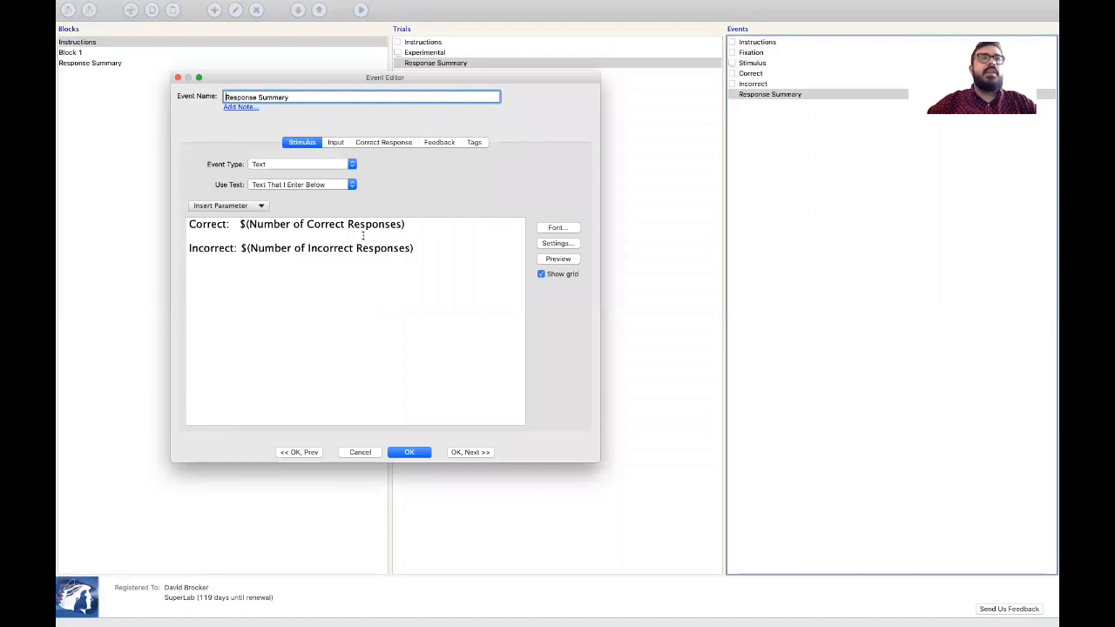
left_click(409, 452)
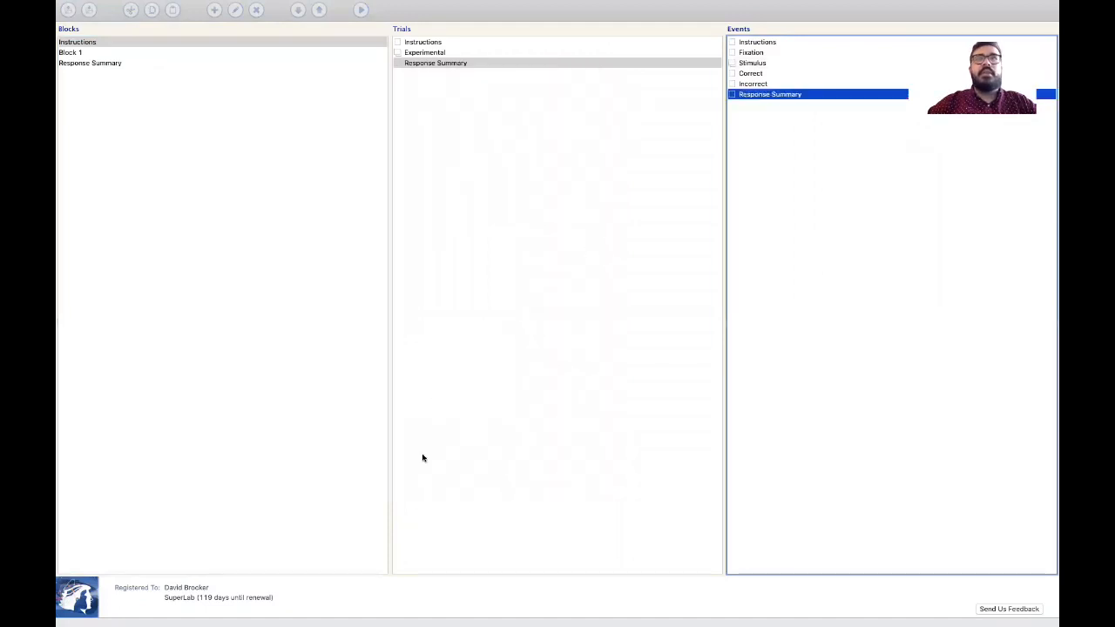
Set the Stimulus event's correct-response feedback to increment Number of Correct Responses by 1, and check the incorrect-response actions
left_click(748, 65)
double_click(745, 66)
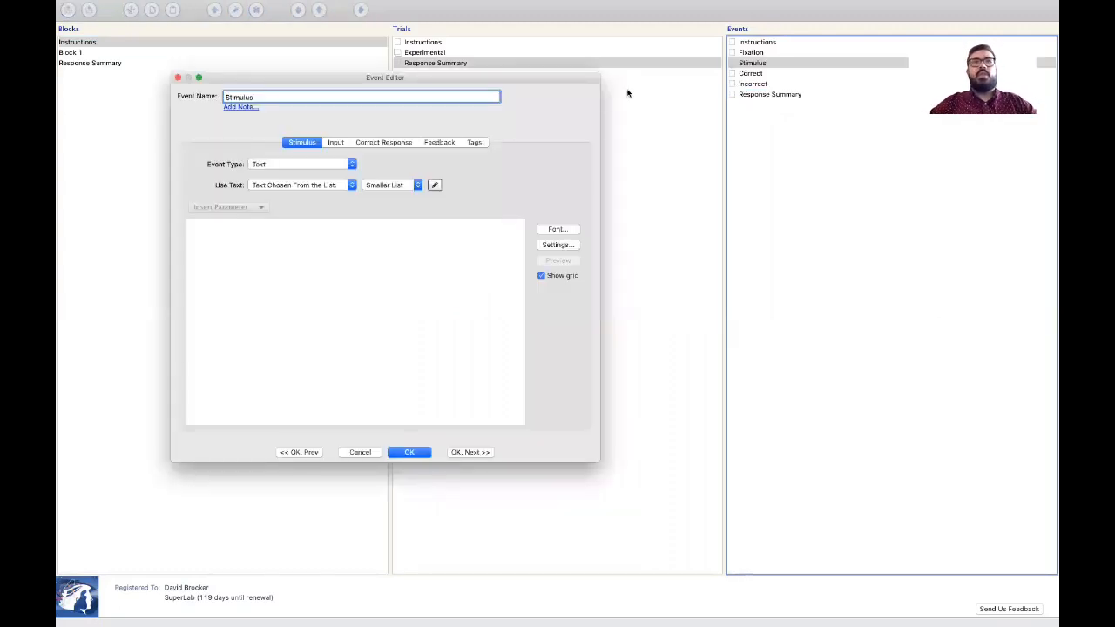
left_click(403, 143)
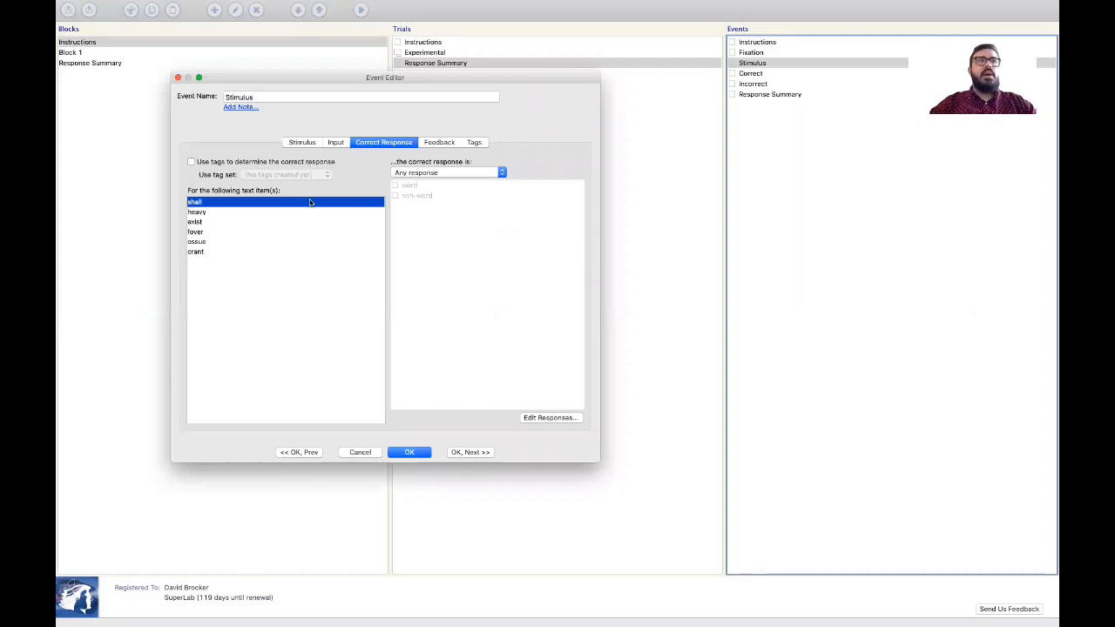
left_click(441, 143)
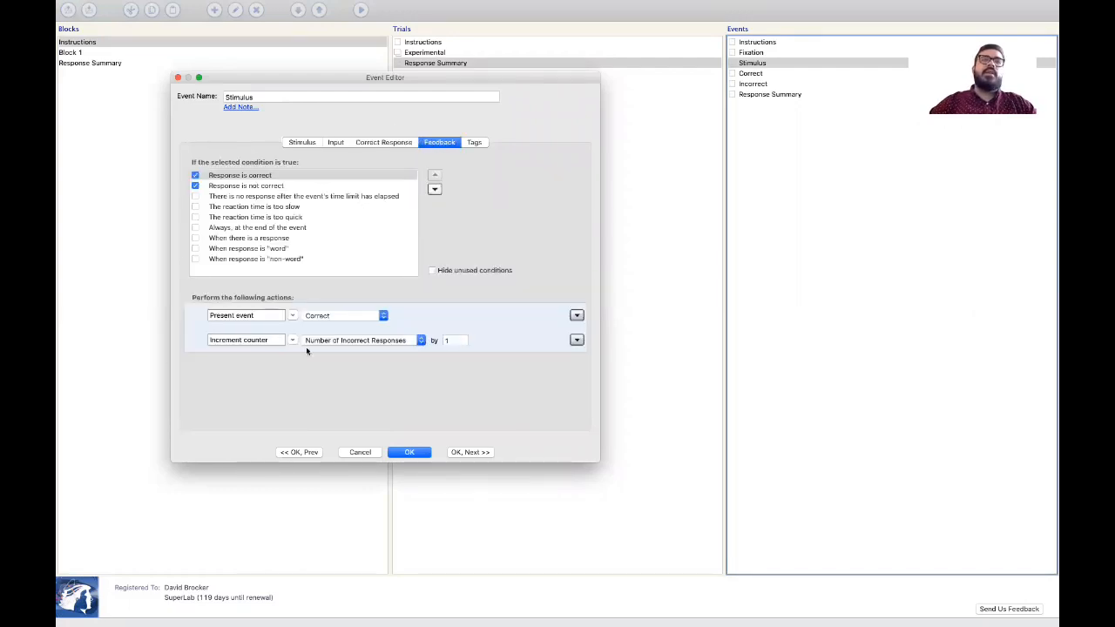
left_click(372, 341)
left_click(371, 349)
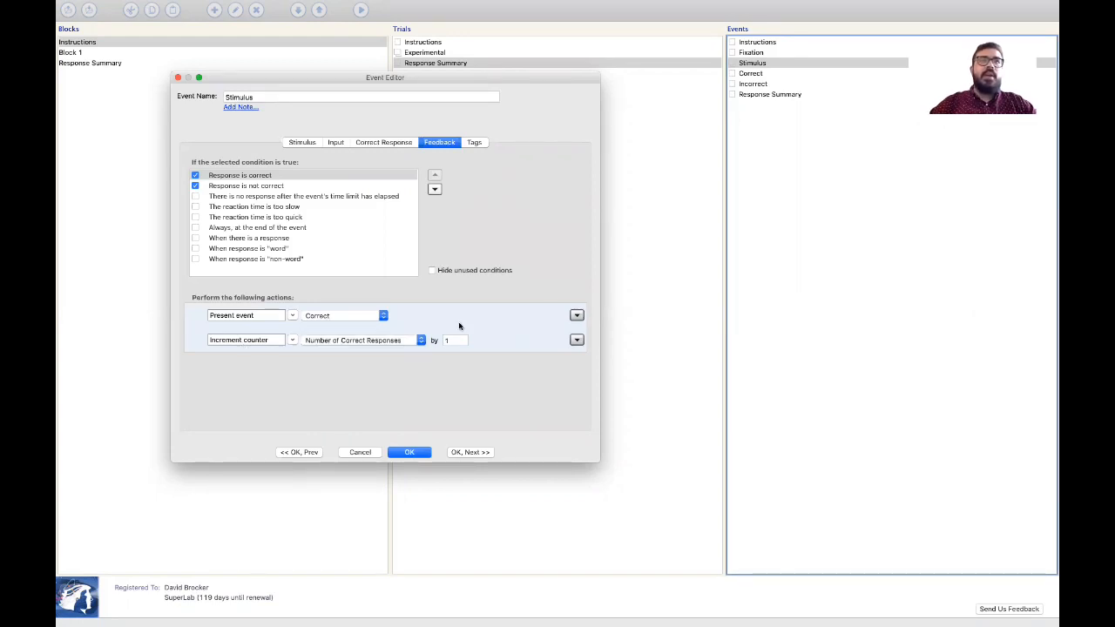
left_click(279, 187)
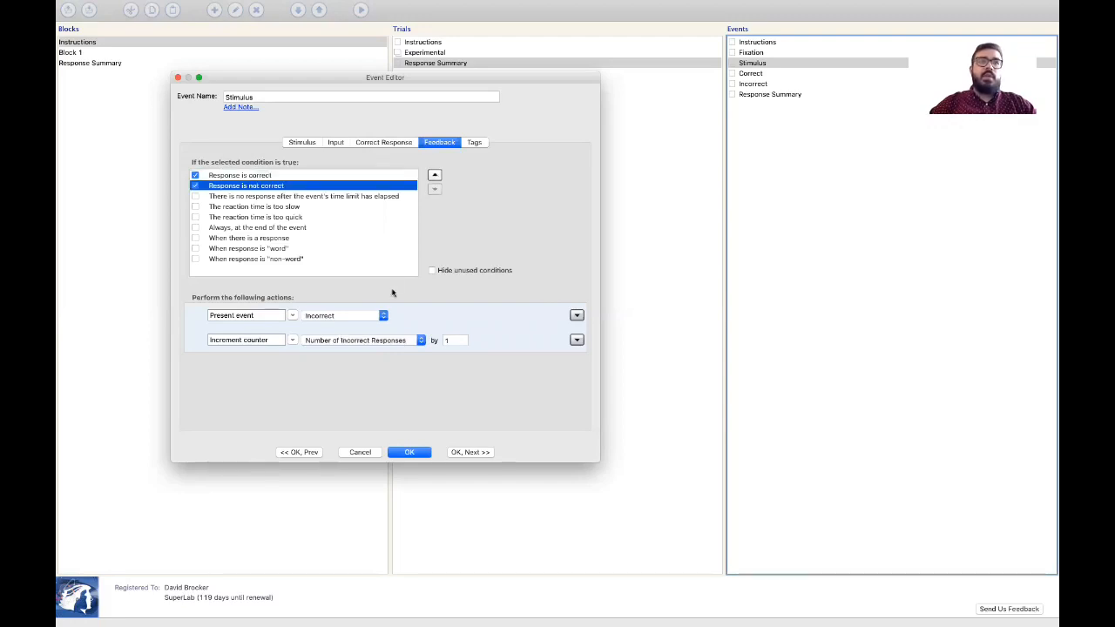
left_click(410, 452)
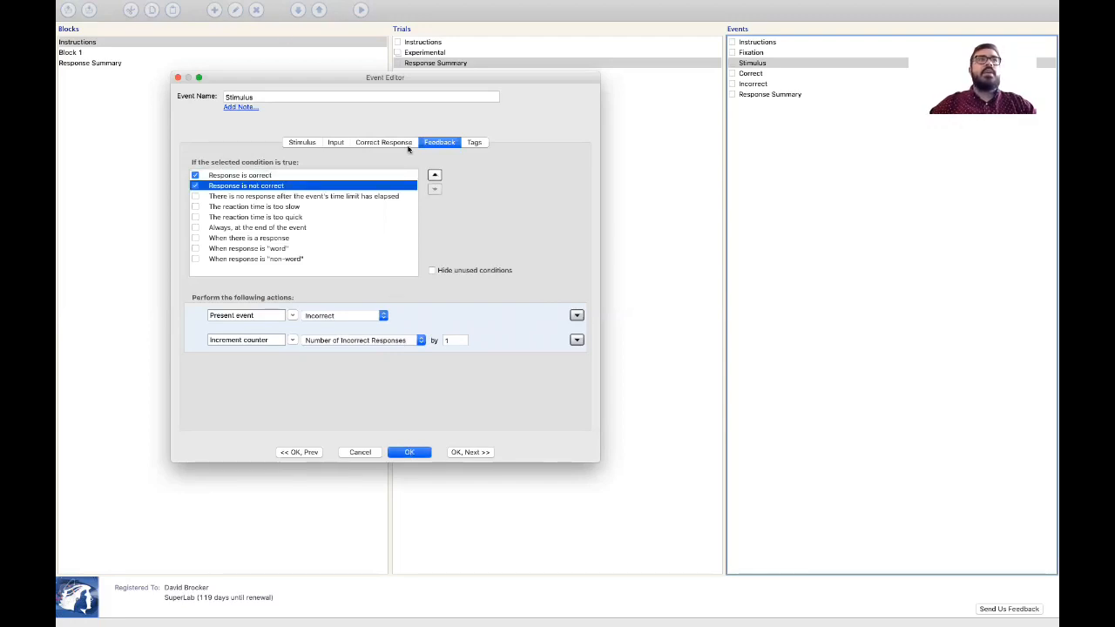
Start a run of the experiment for the Main Group with collected data saved, using "HopefullyRight" as the participant name
left_click(326, 42)
left_click(360, 9)
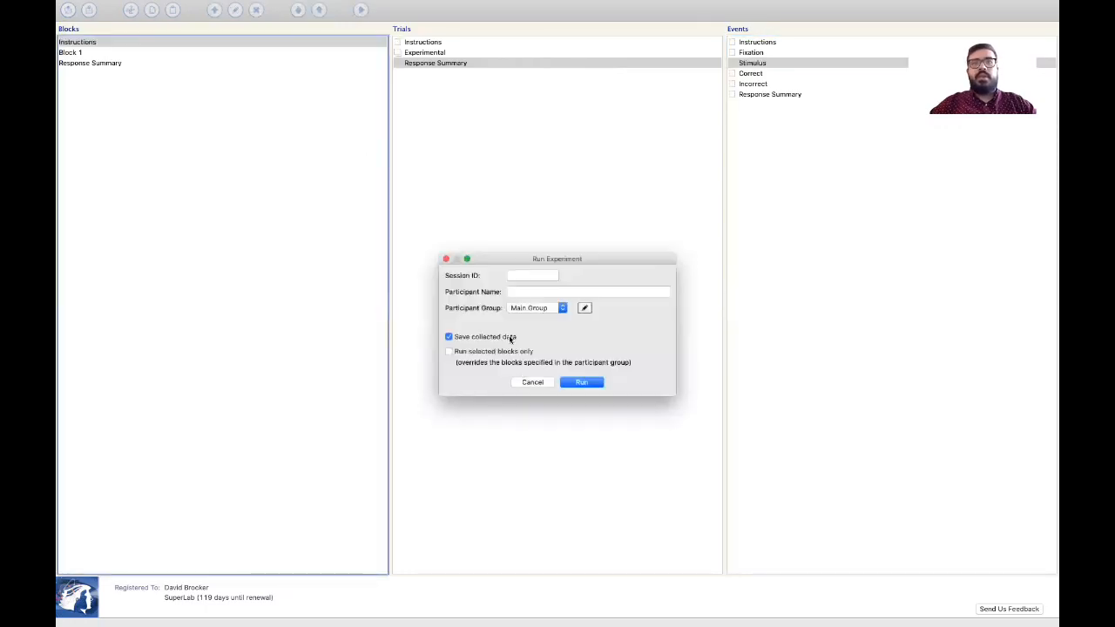
left_click(512, 338)
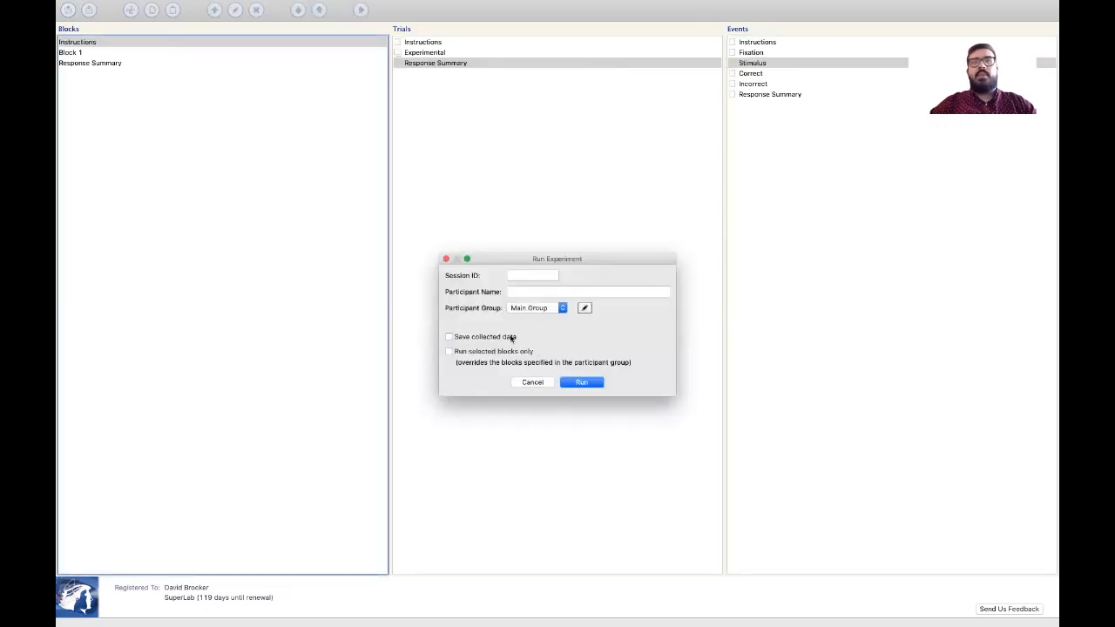
left_click(512, 338)
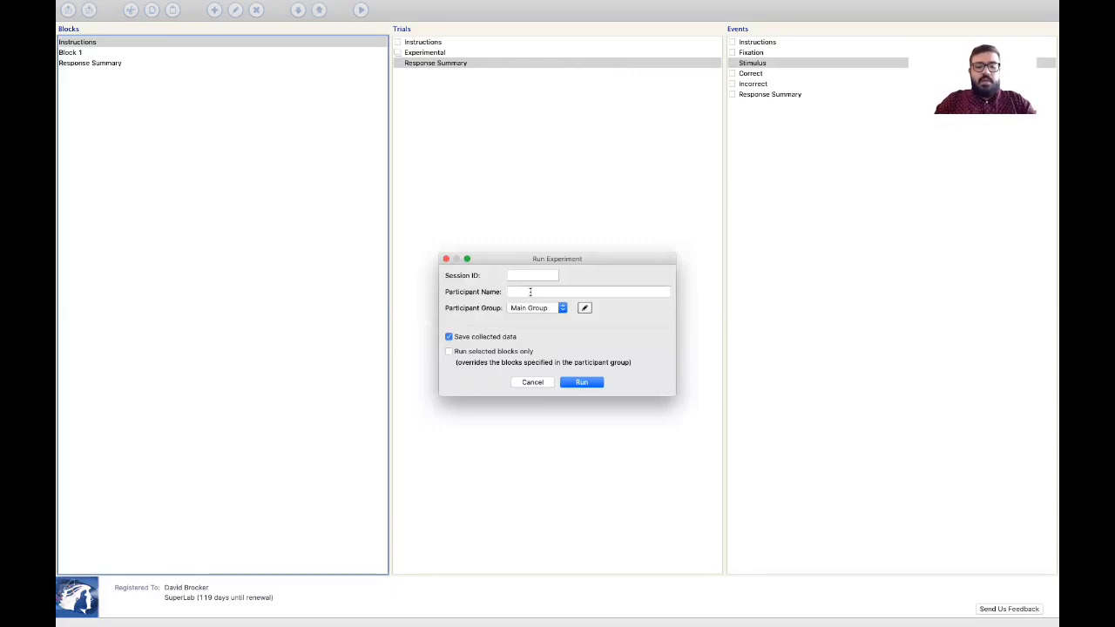
left_click(530, 291)
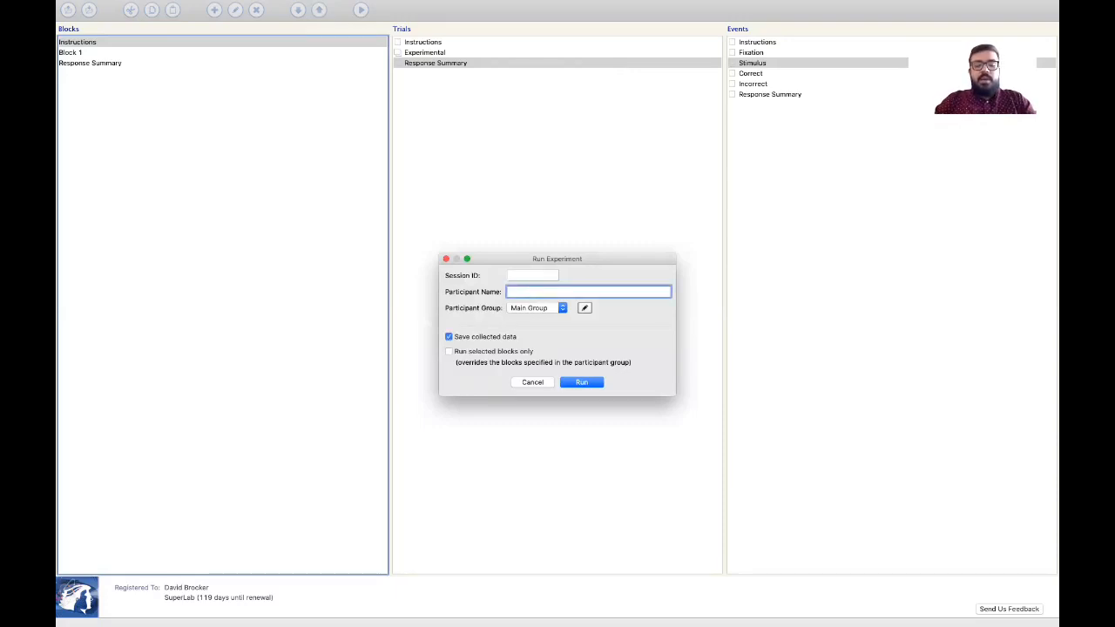
type("Hopeful")
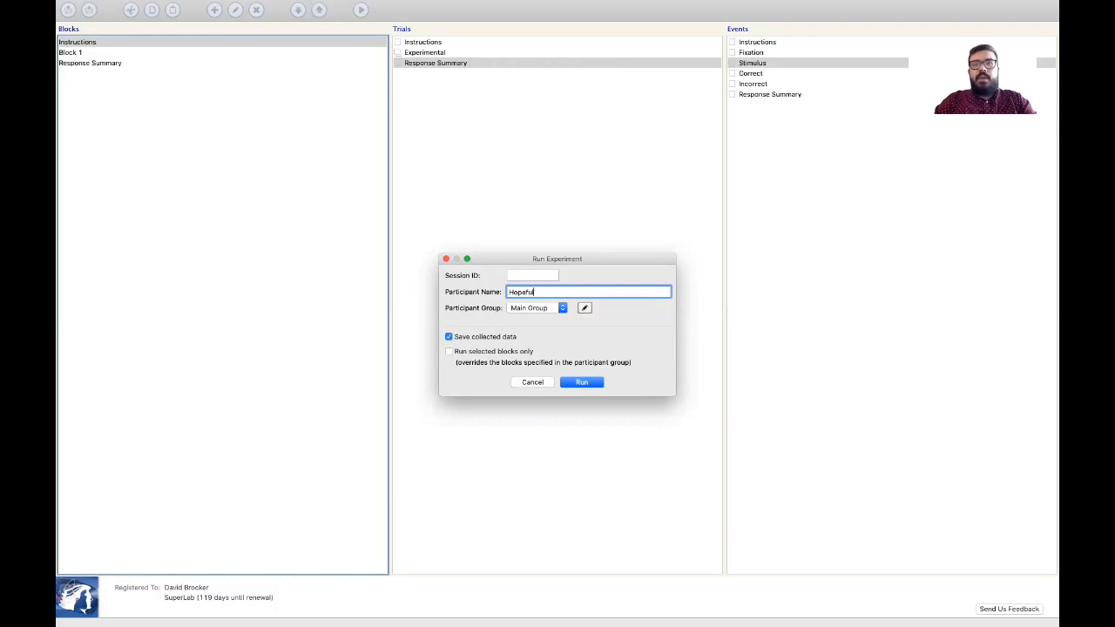
type("lyRight")
key("Return")
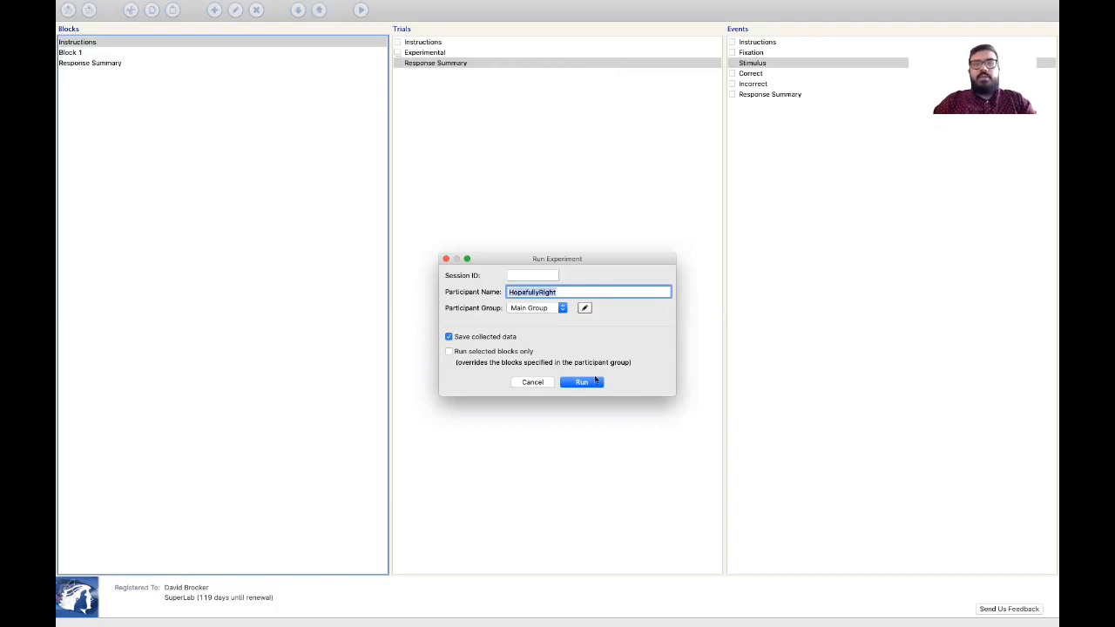
left_click(596, 379)
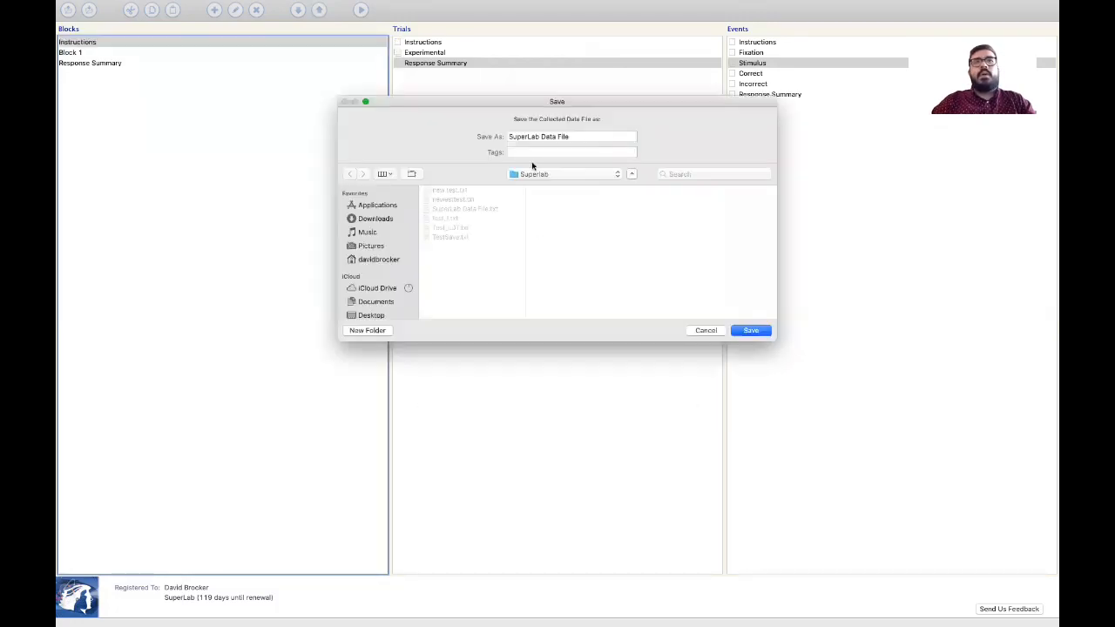
Save the collected data file as "HopefullyRight" in the Superlab folder to begin the run
left_click(547, 138)
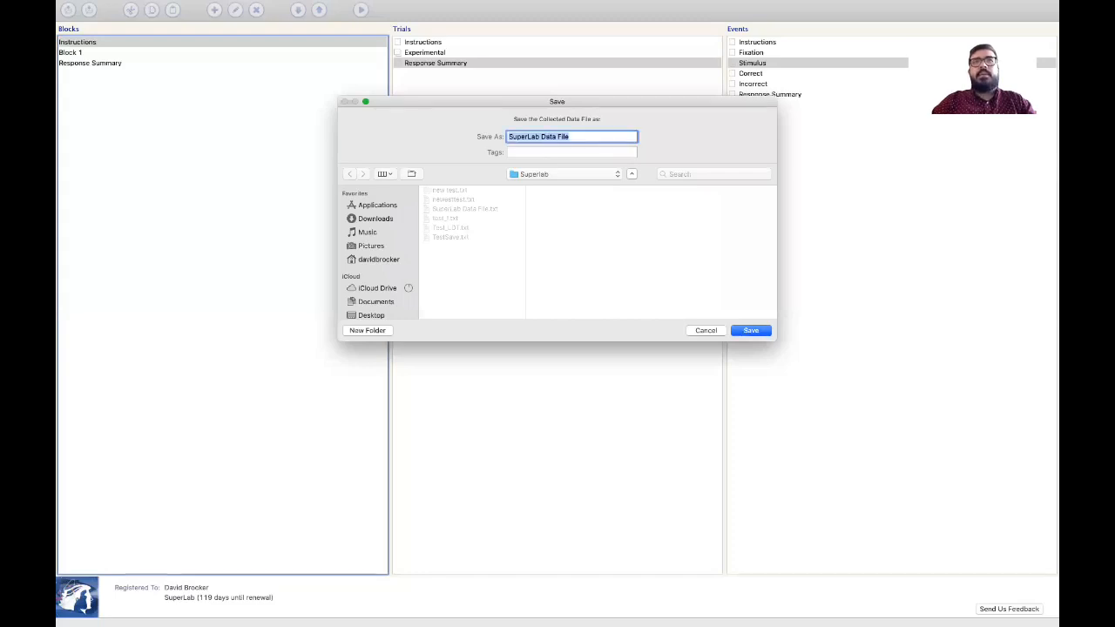
type("HopefullyRight")
key("Return")
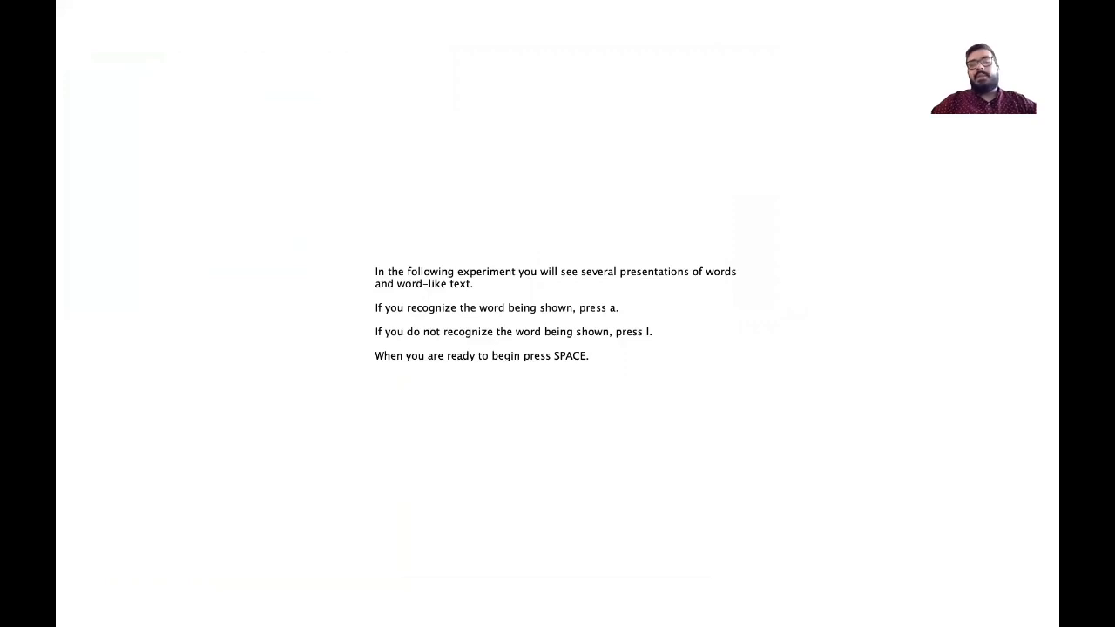
Complete the test run using a mix of f and j responses, and dismiss the response summary screen
key("space")
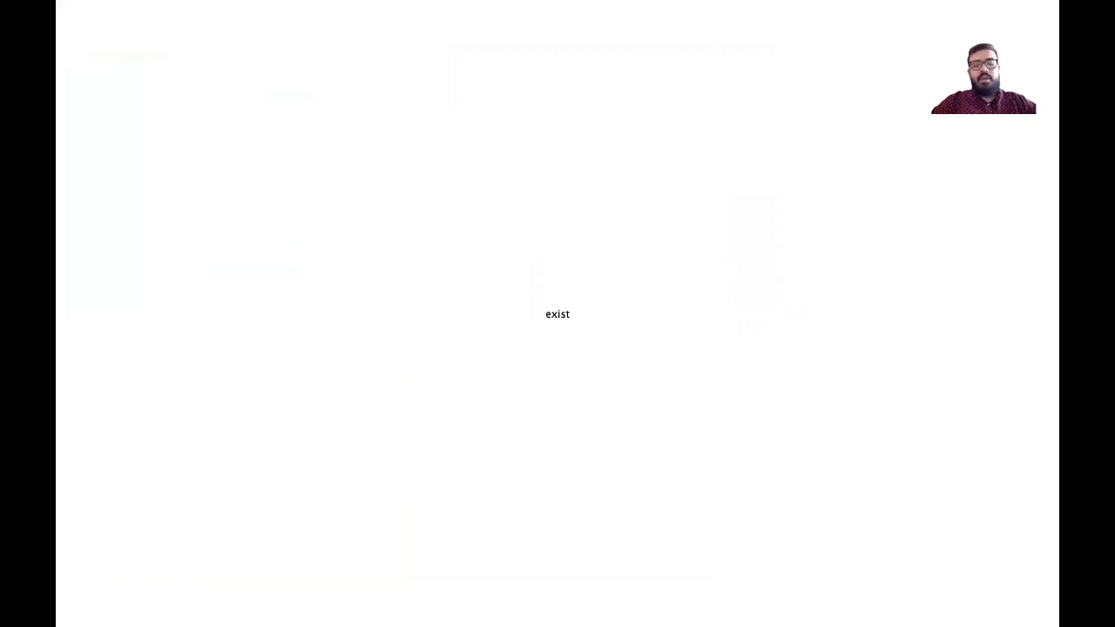
key("j")
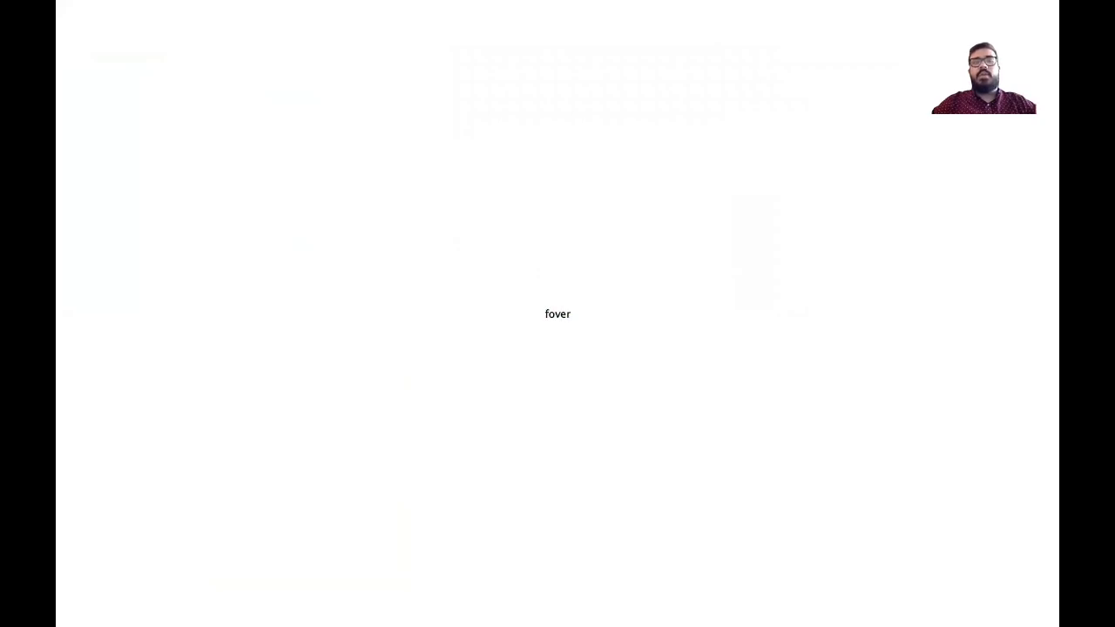
key("f")
key("f")
key("j")
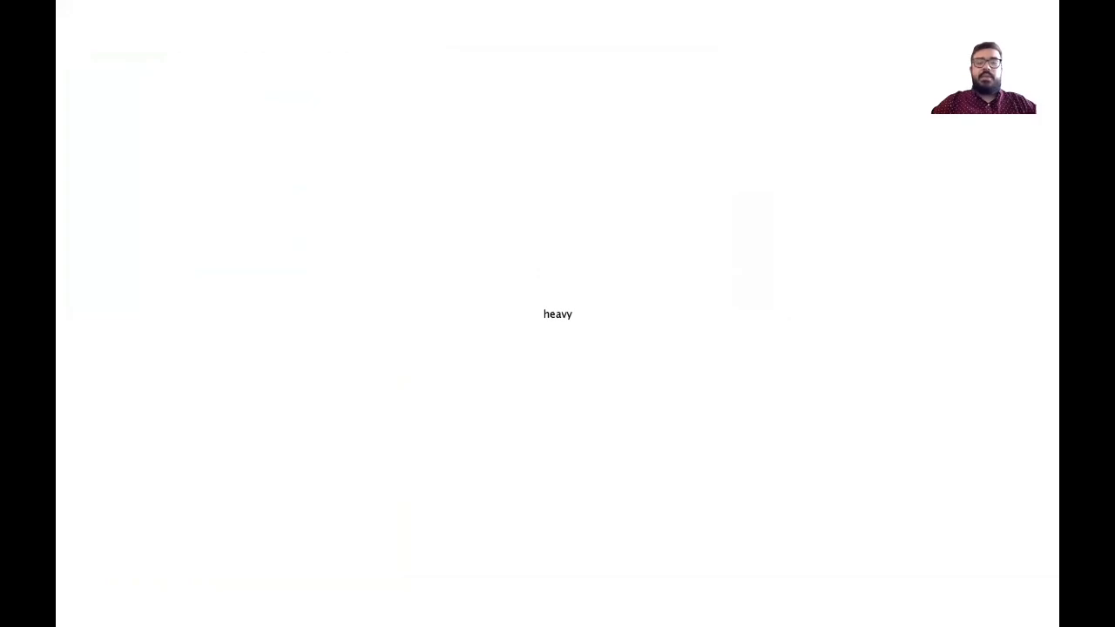
key("f")
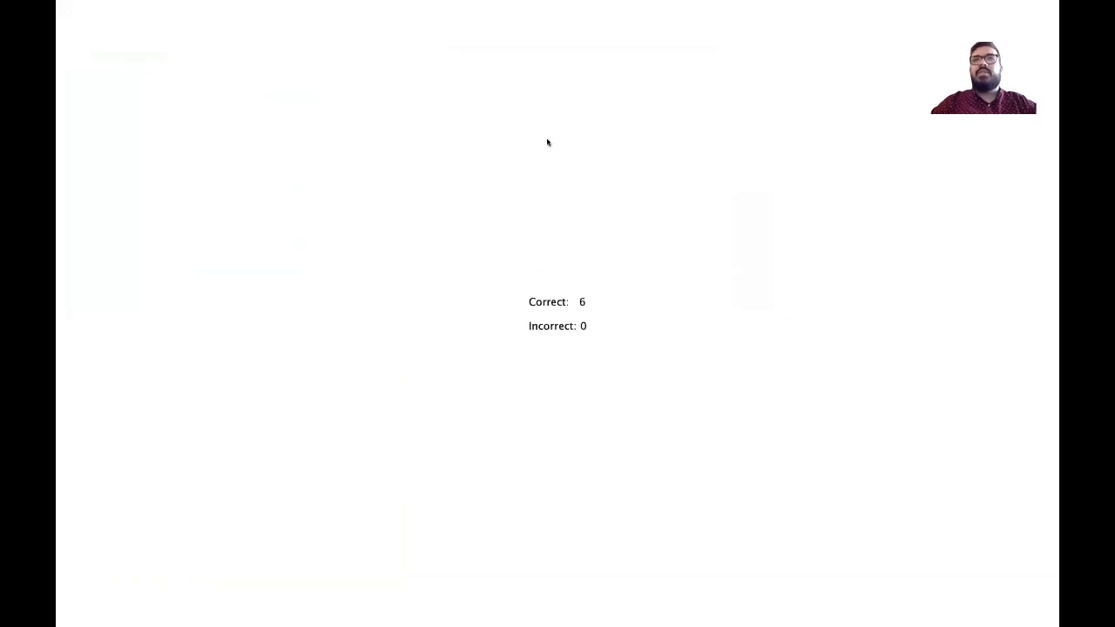
key("Escape")
left_click(586, 203)
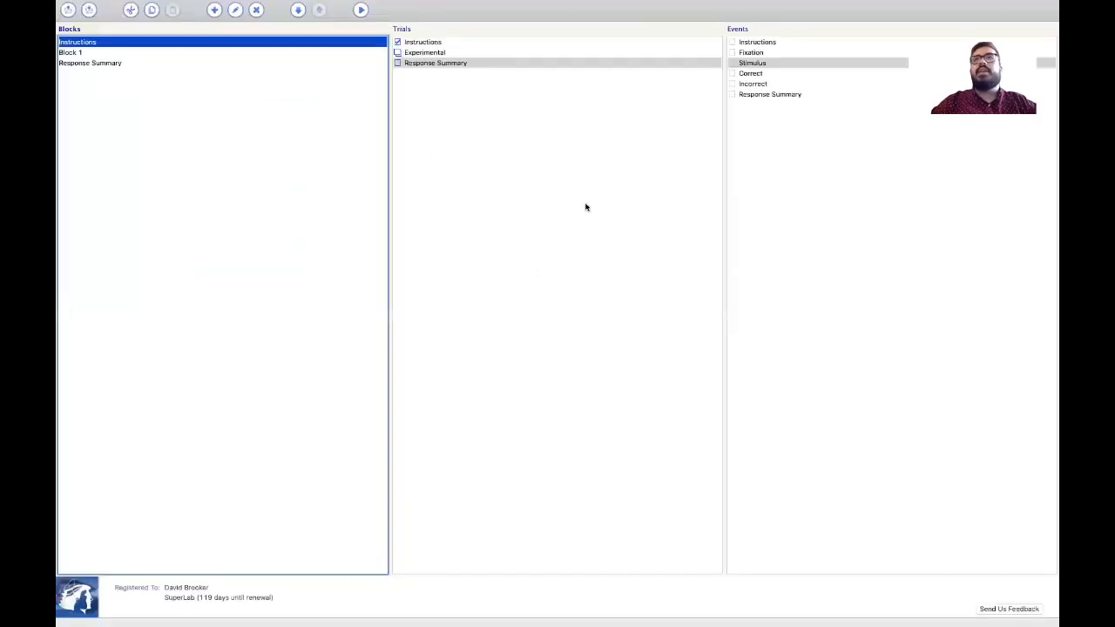
Check the Stimulus event and the feedback text of the Incorrect event without changing either
left_click(758, 64)
double_click(758, 65)
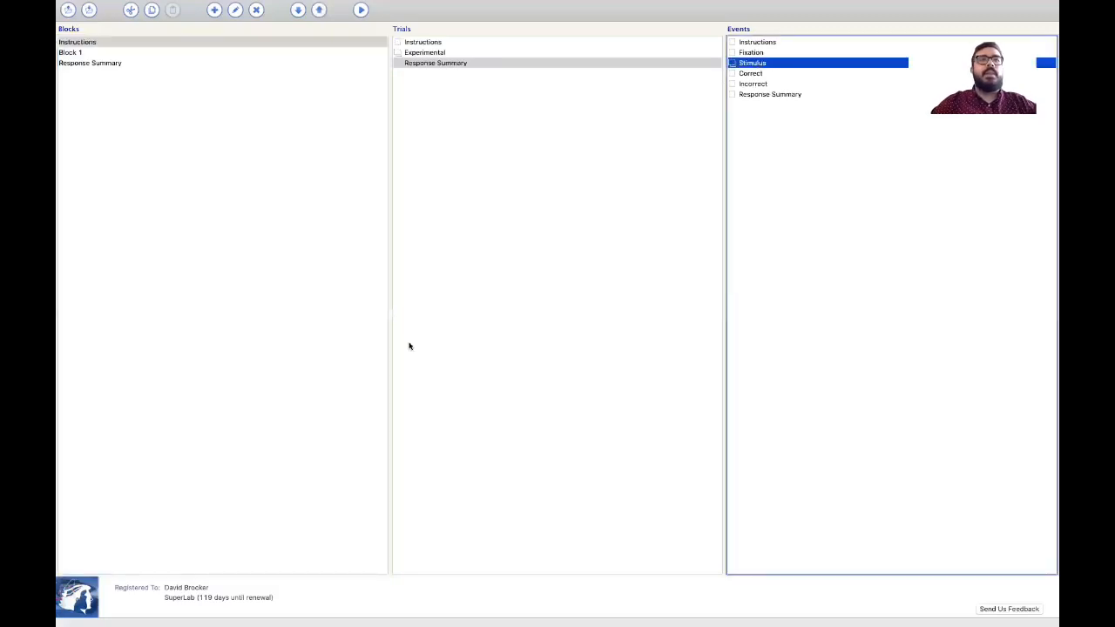
left_click(356, 452)
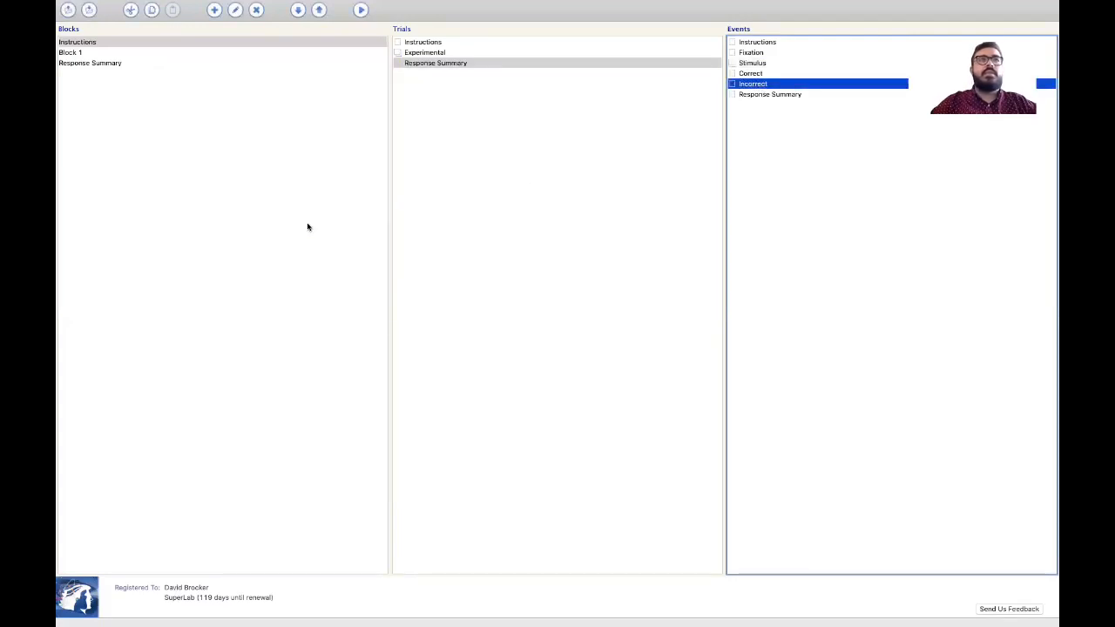
left_click(305, 143)
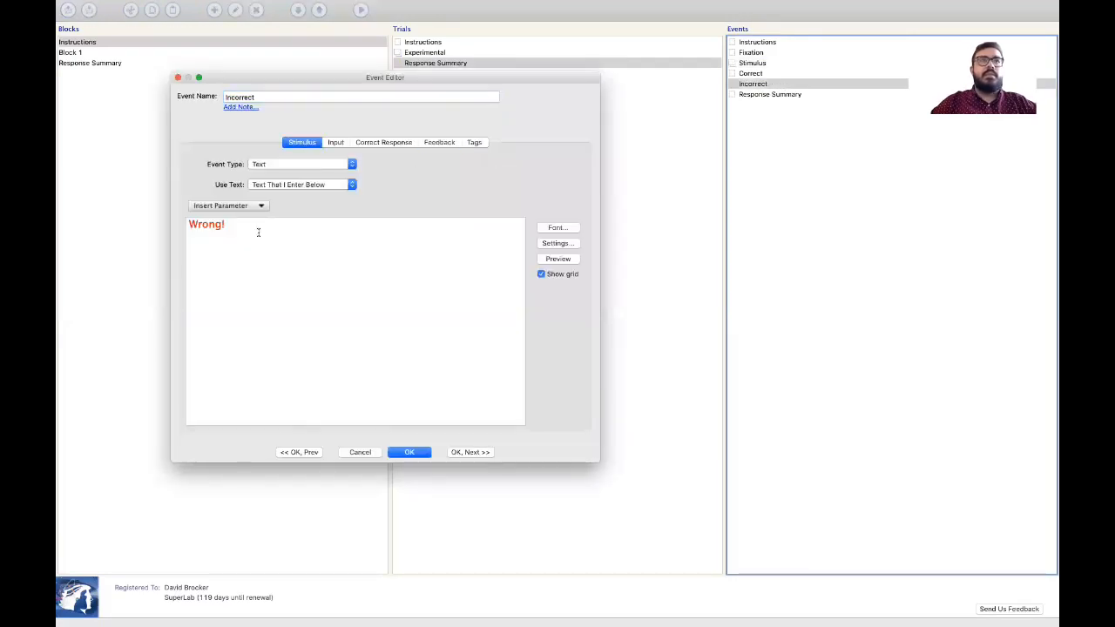
left_click(360, 341)
left_click(402, 453)
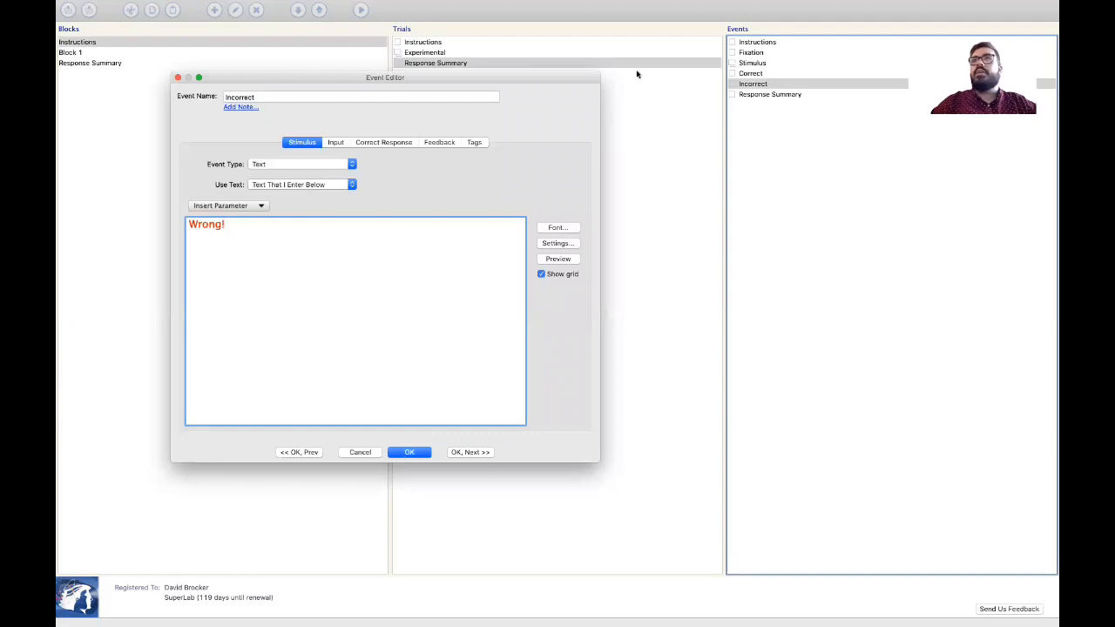
Review the Stimulus event's feedback actions for the correct and not-correct response conditions
left_click(750, 64)
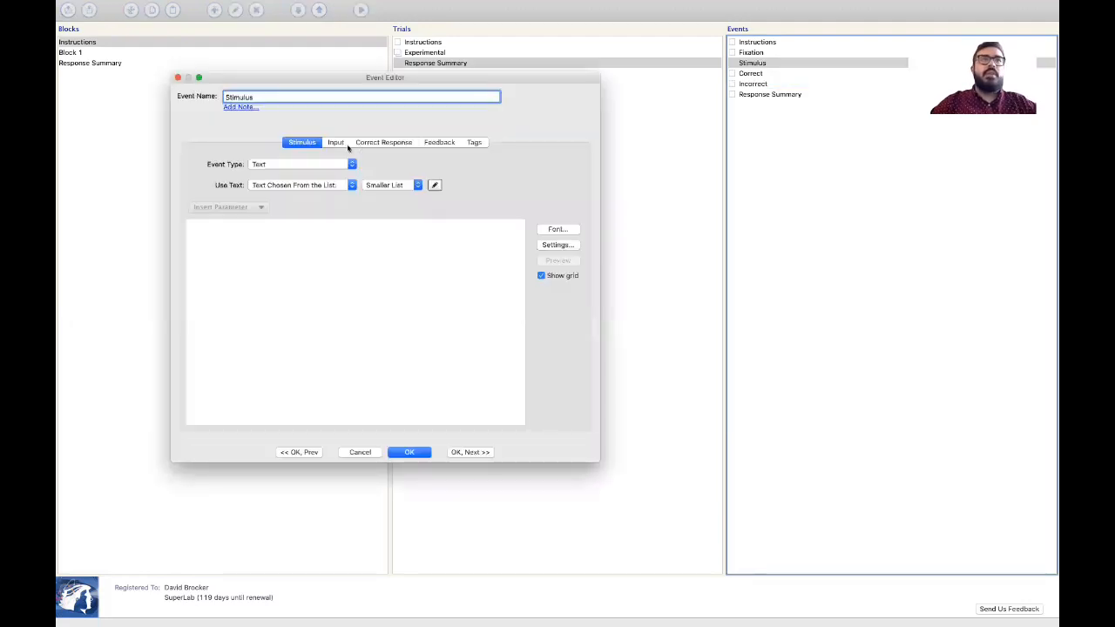
left_click(352, 145)
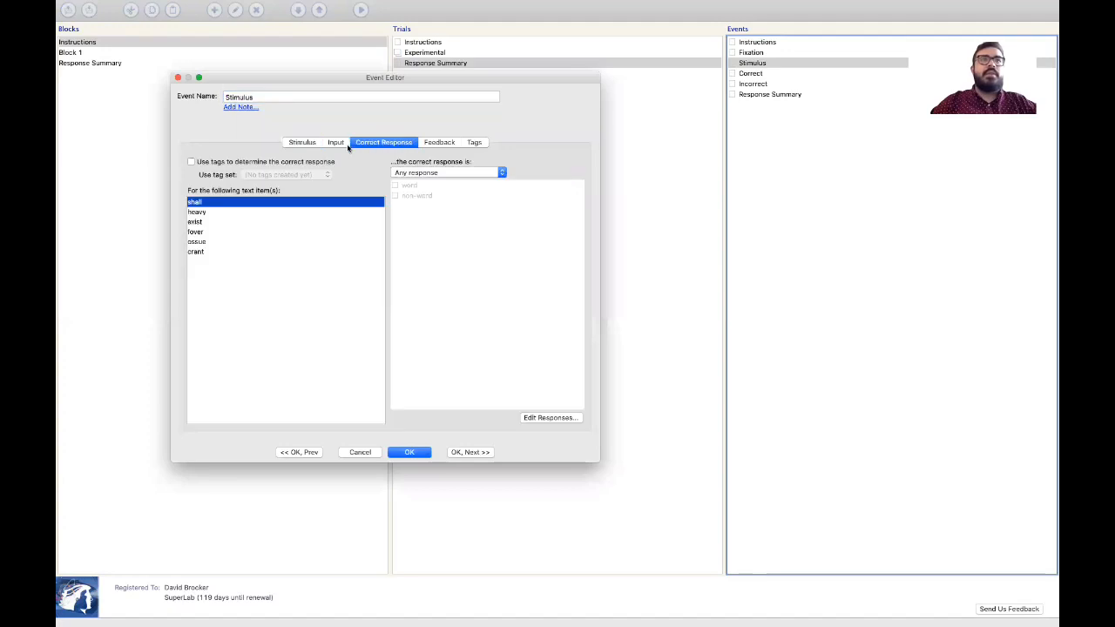
left_click(439, 143)
left_click(263, 186)
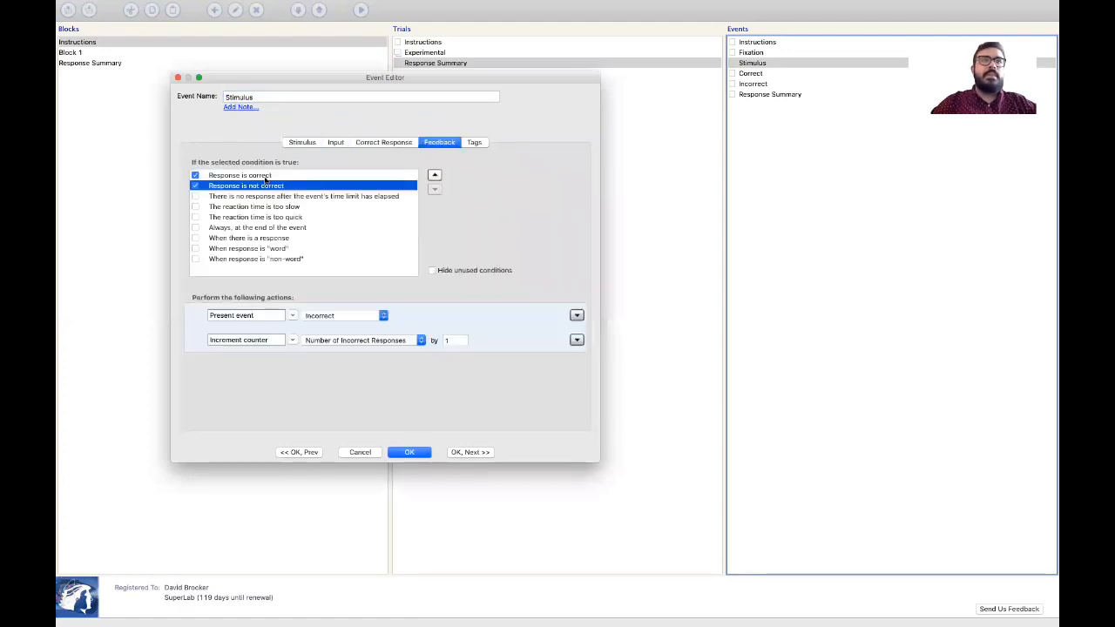
left_click(265, 176)
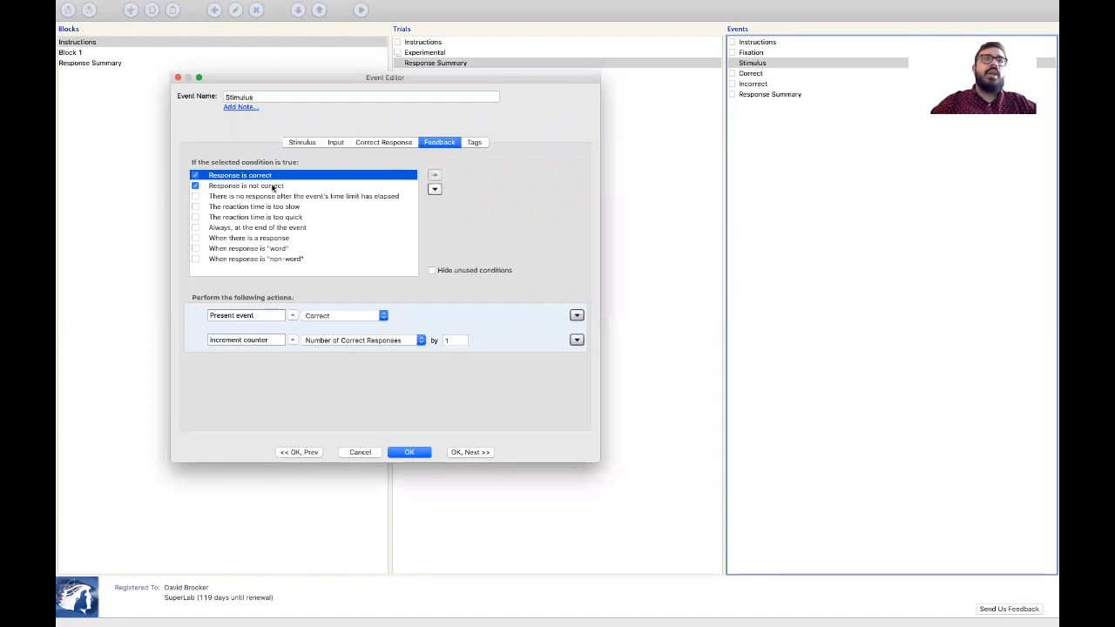
left_click(273, 187)
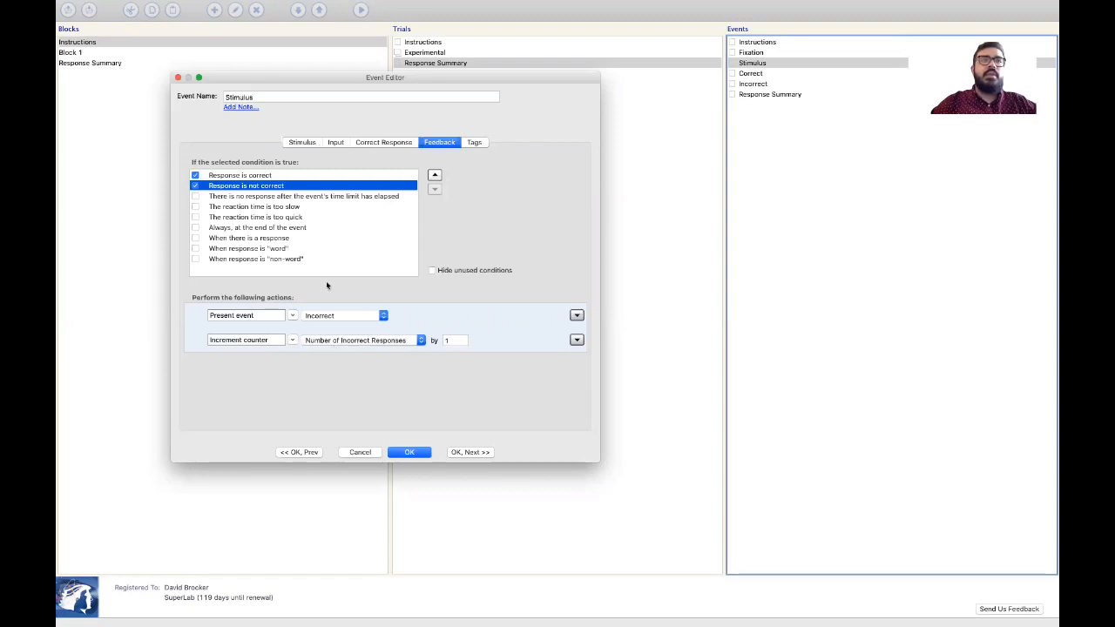
Set the Stimulus event's correct response for shall, heavy and exist to one or more of the following, accepting word
left_click(335, 143)
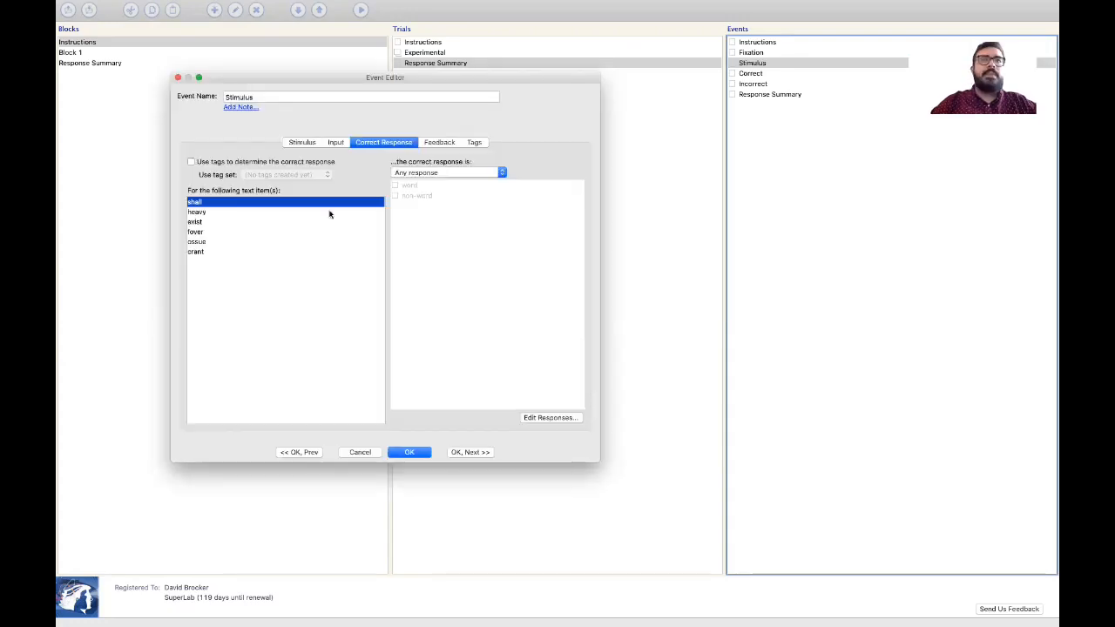
left_click(329, 213)
left_click(332, 204)
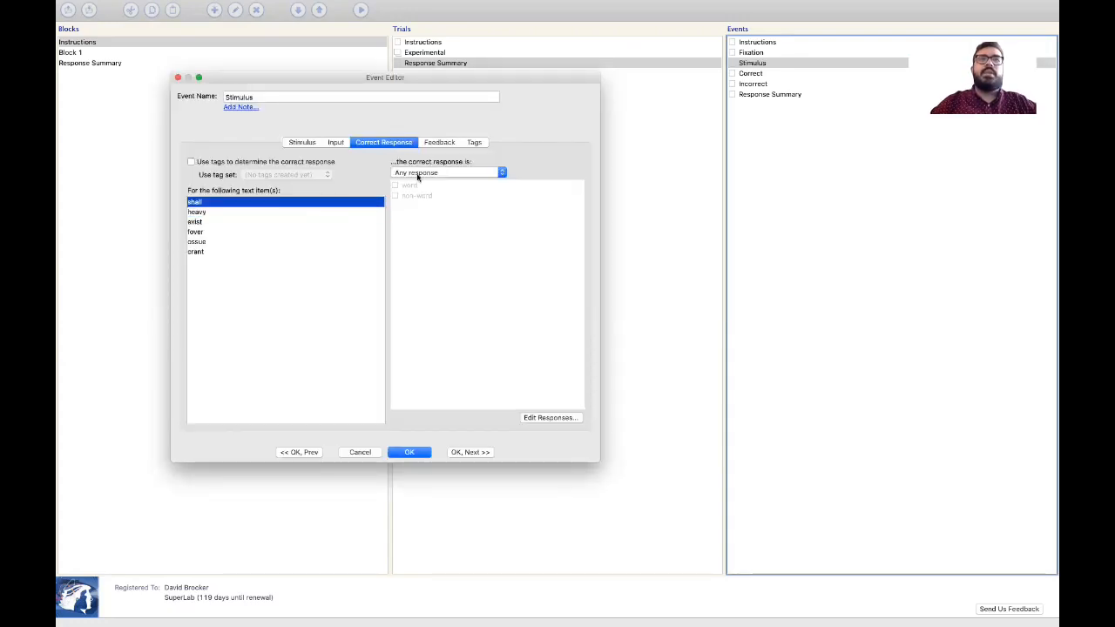
left_click(418, 173)
left_click(408, 197)
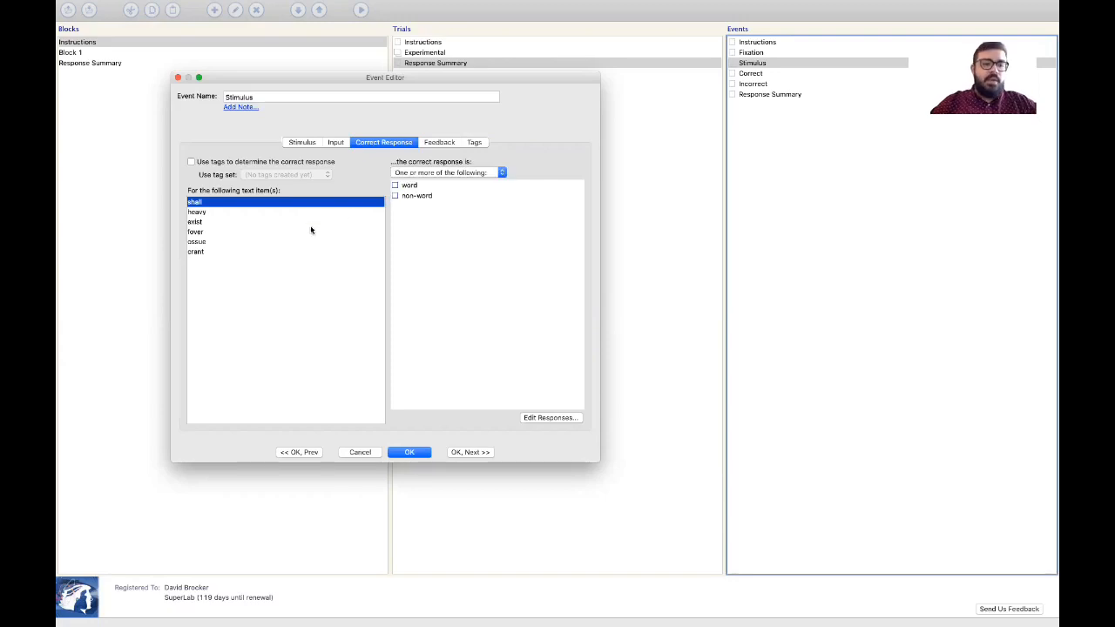
left_click(249, 221, "shift")
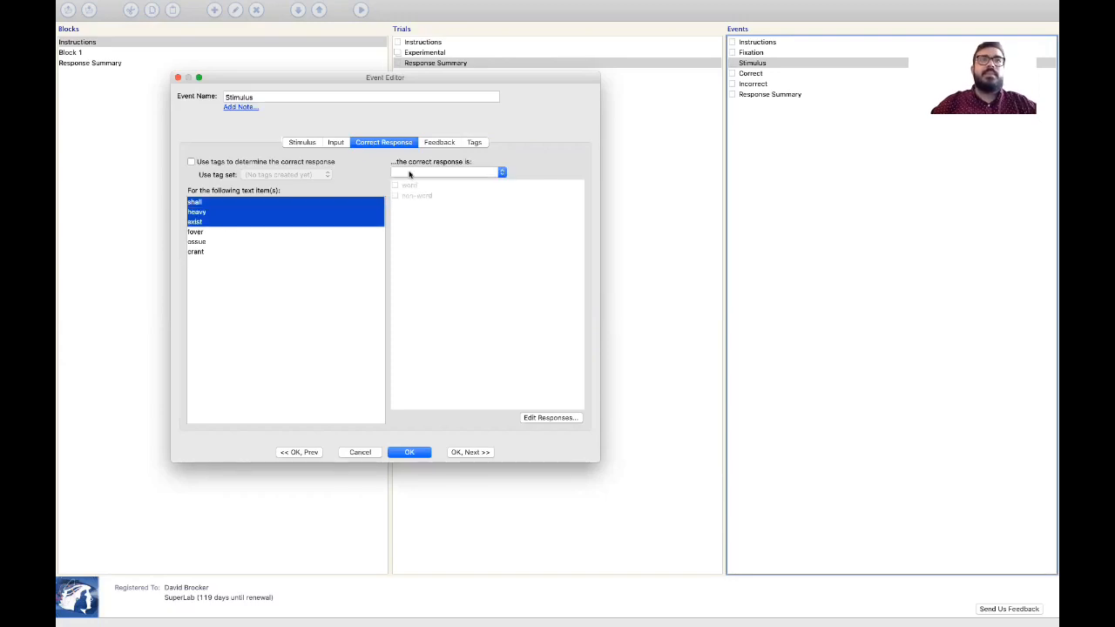
left_click(409, 174)
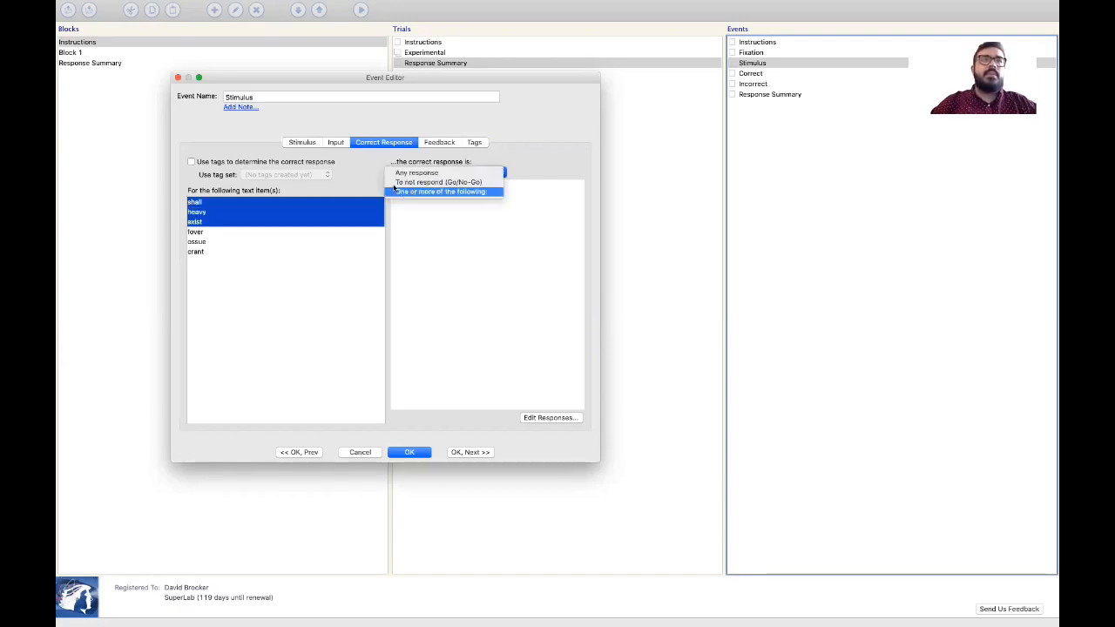
left_click(396, 191)
Set the correct response for fover, ossue and crant to one or more of the following, accepting non-word, and confirm the Stimulus event
left_click(339, 232)
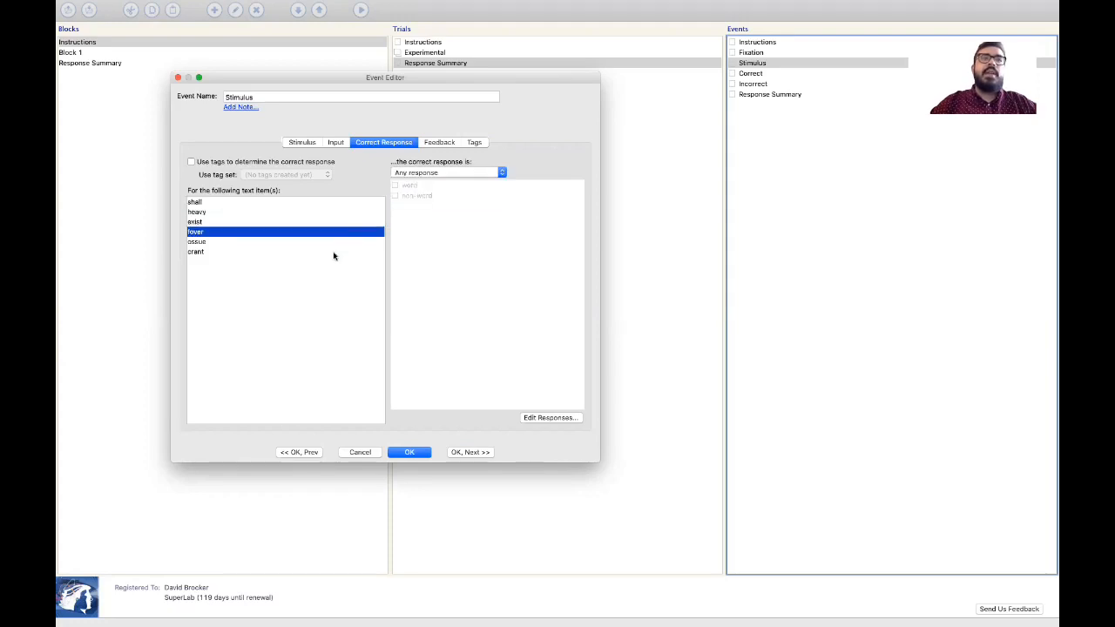
key("shift+Down")
key("shift+Down")
left_click(445, 174)
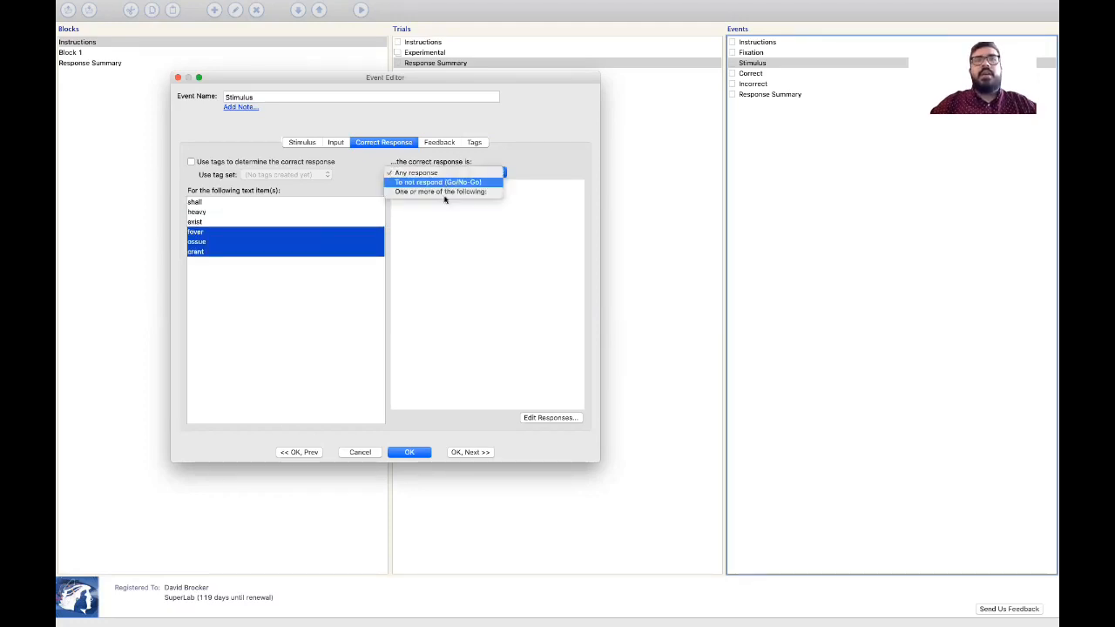
left_click(399, 192)
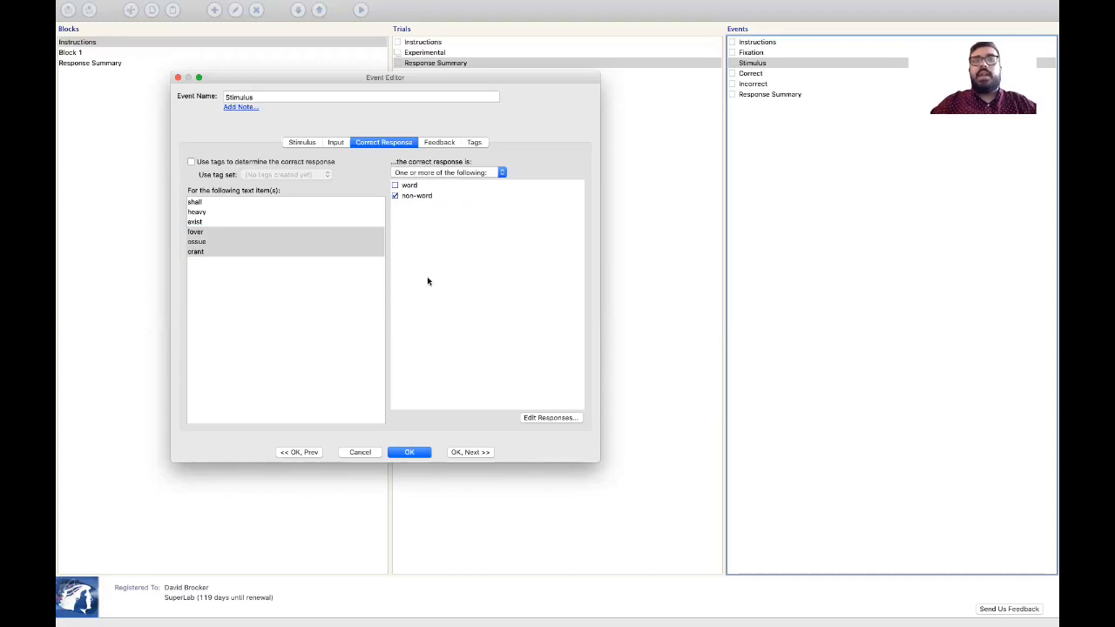
left_click(417, 455)
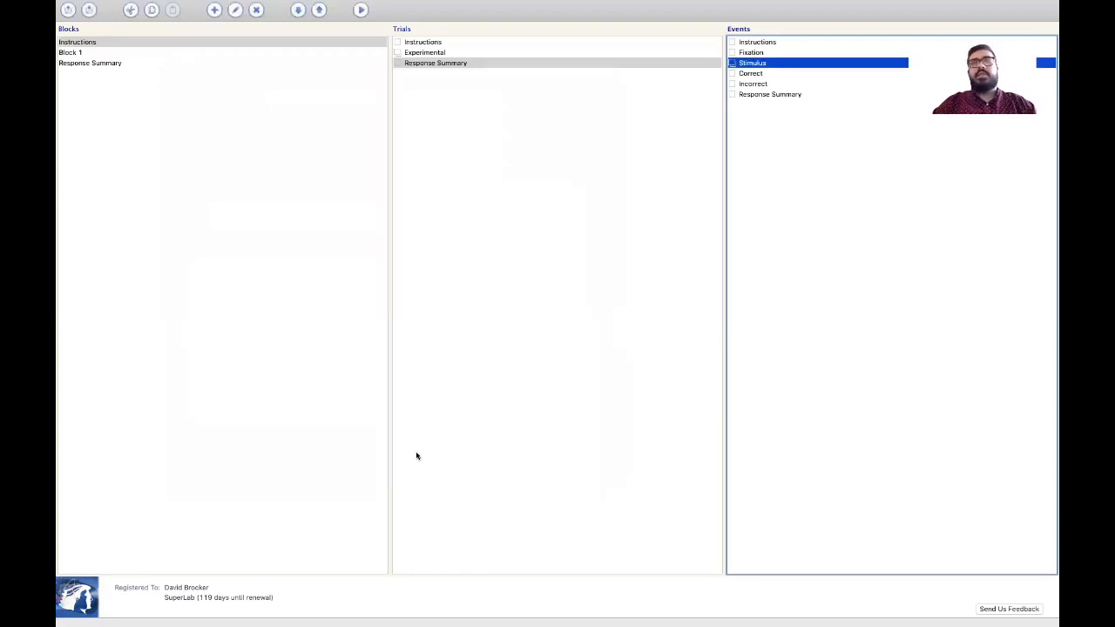
Start a run of the experiment for the Main Group with participant name "HopefullyRight" and collected data saved
left_click(352, 63)
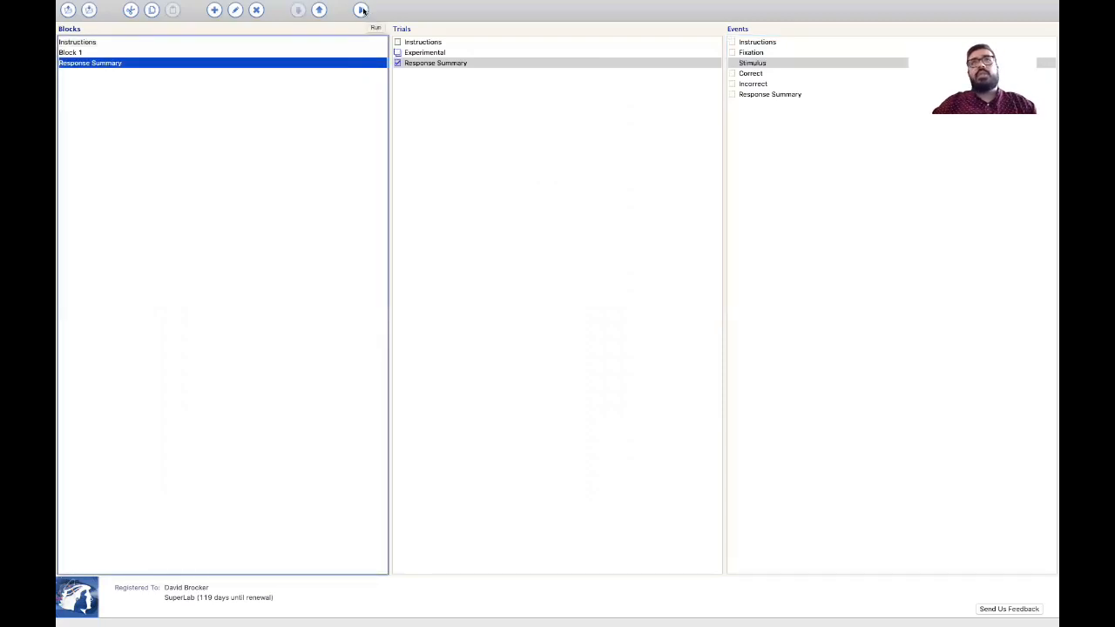
left_click(362, 10)
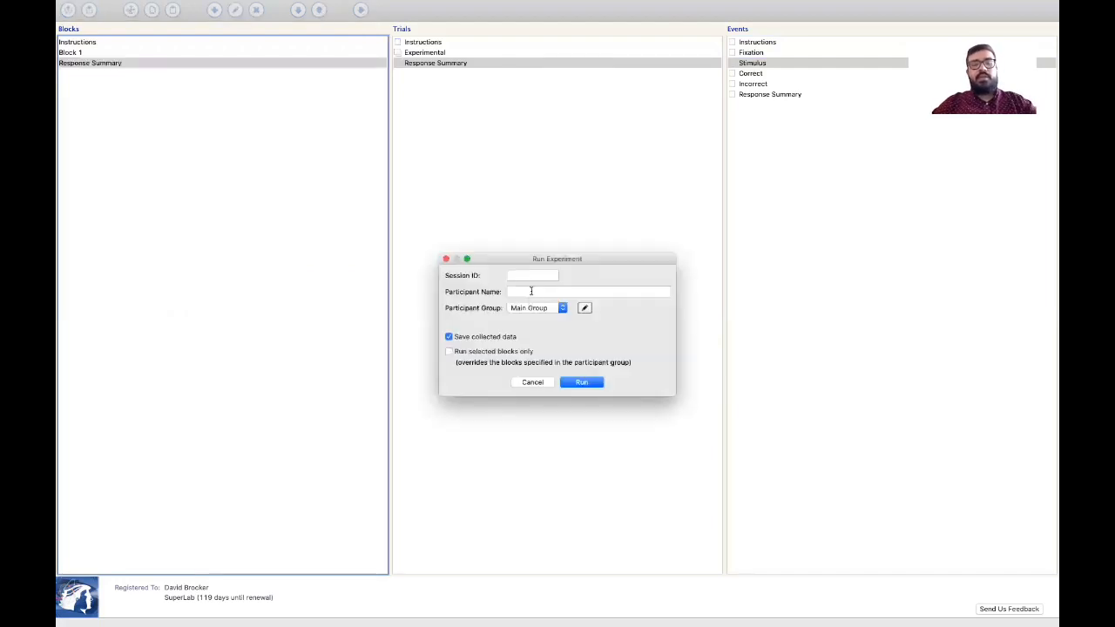
type("HopefullyRight")
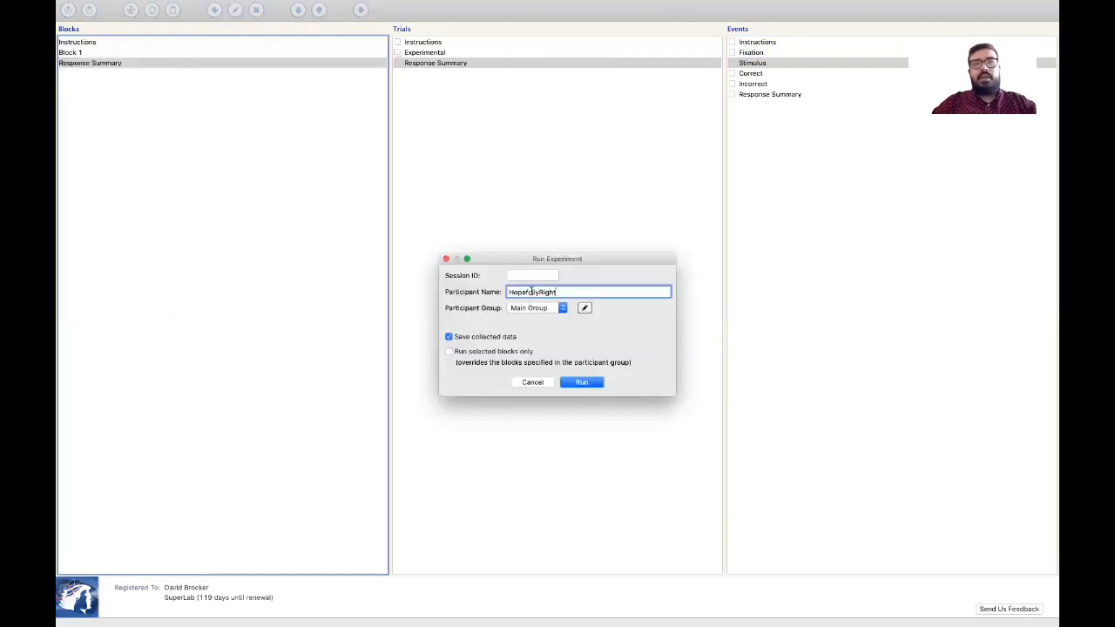
left_click(582, 382)
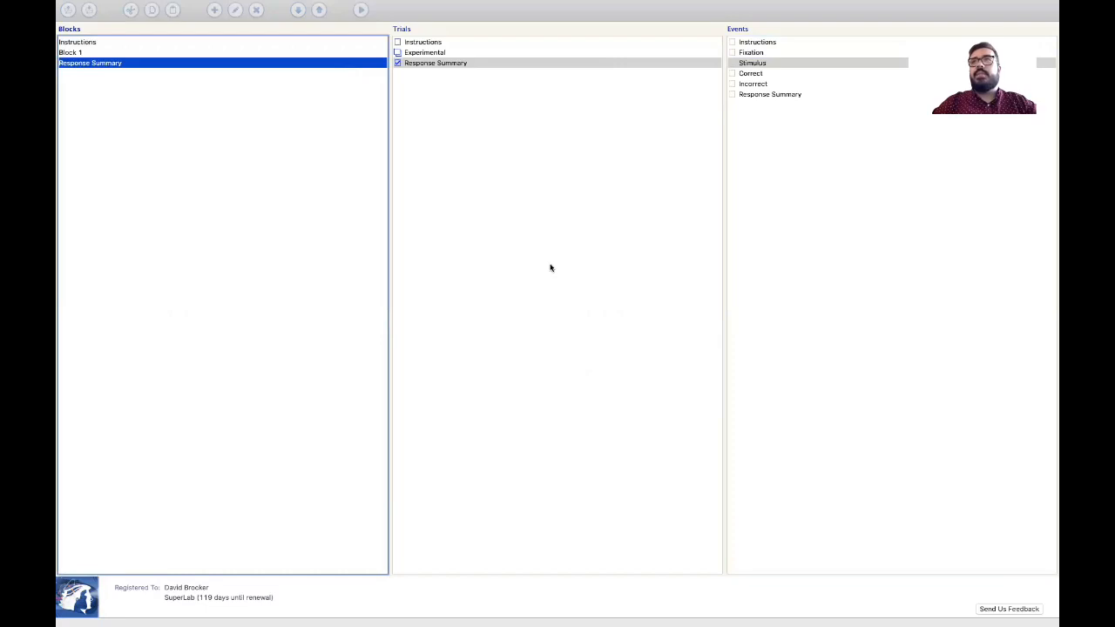
Save the collected data file as "HopefullyRight" in the Superlab folder, replacing the existing file
left_click(558, 137)
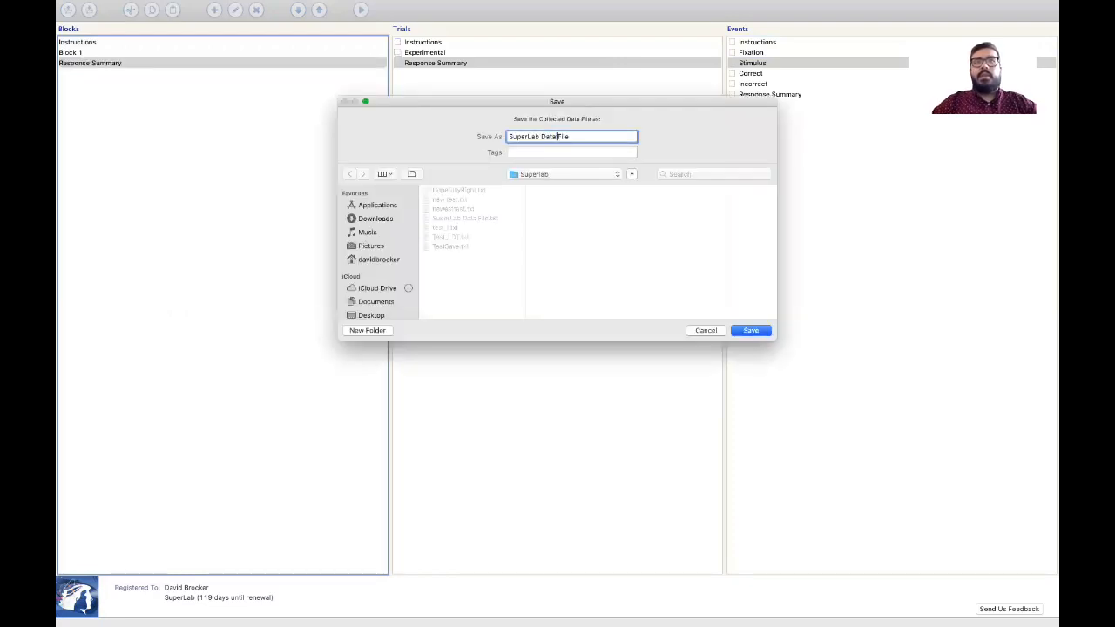
key("super+a")
key("BackSpace")
type("HopefullyRight")
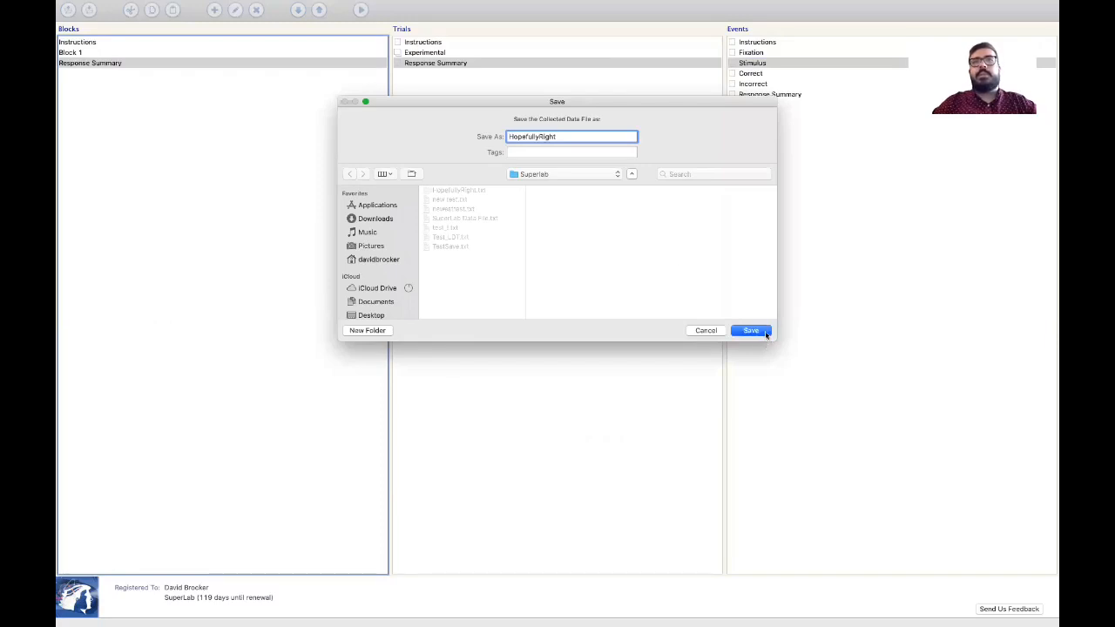
left_click(764, 333)
left_click(620, 169)
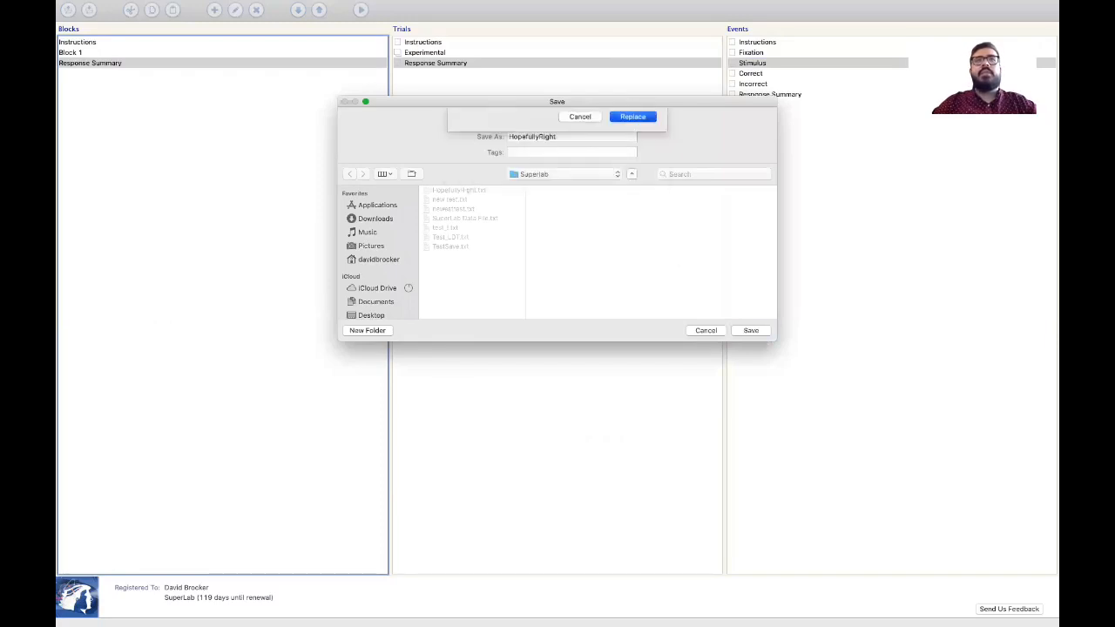
Continue past the instructions and complete the test run with a mix of j and f responses
key("space")
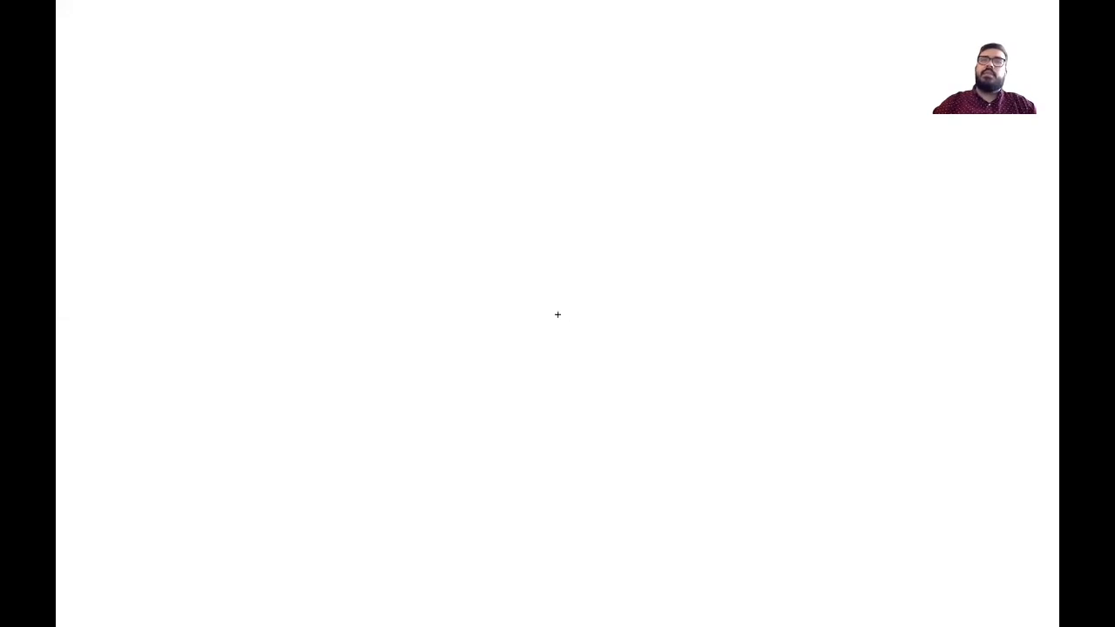
key("j")
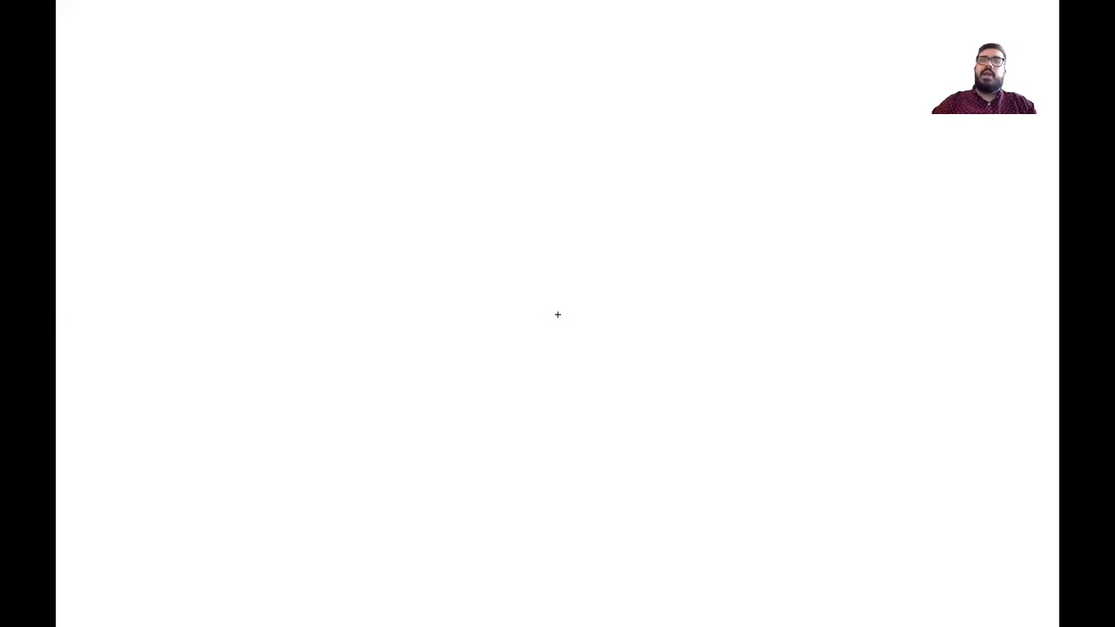
key("j")
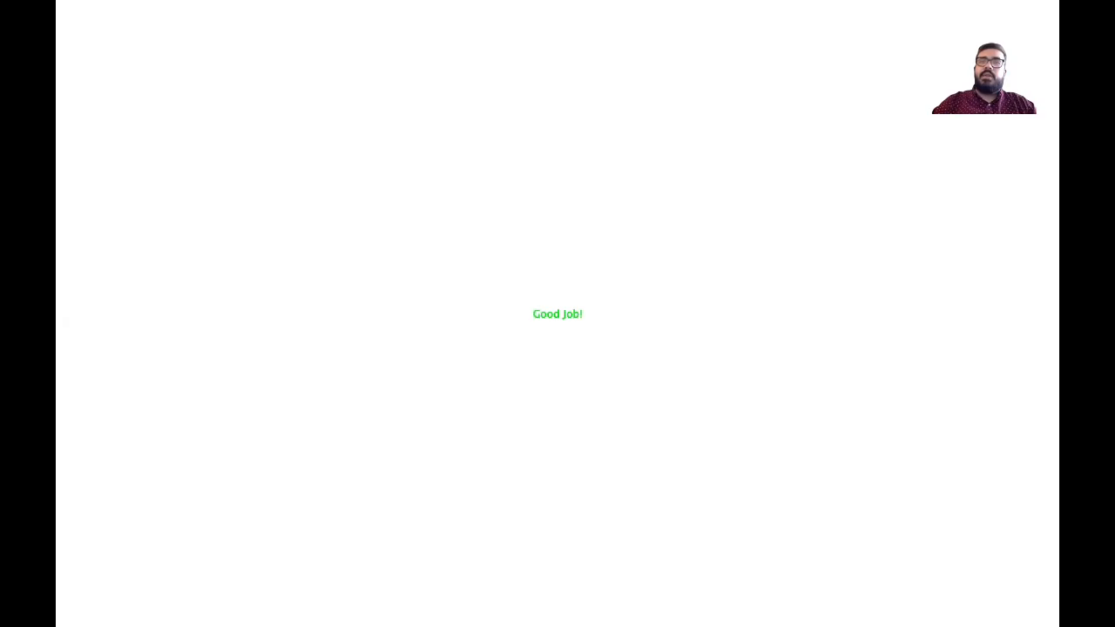
key("j")
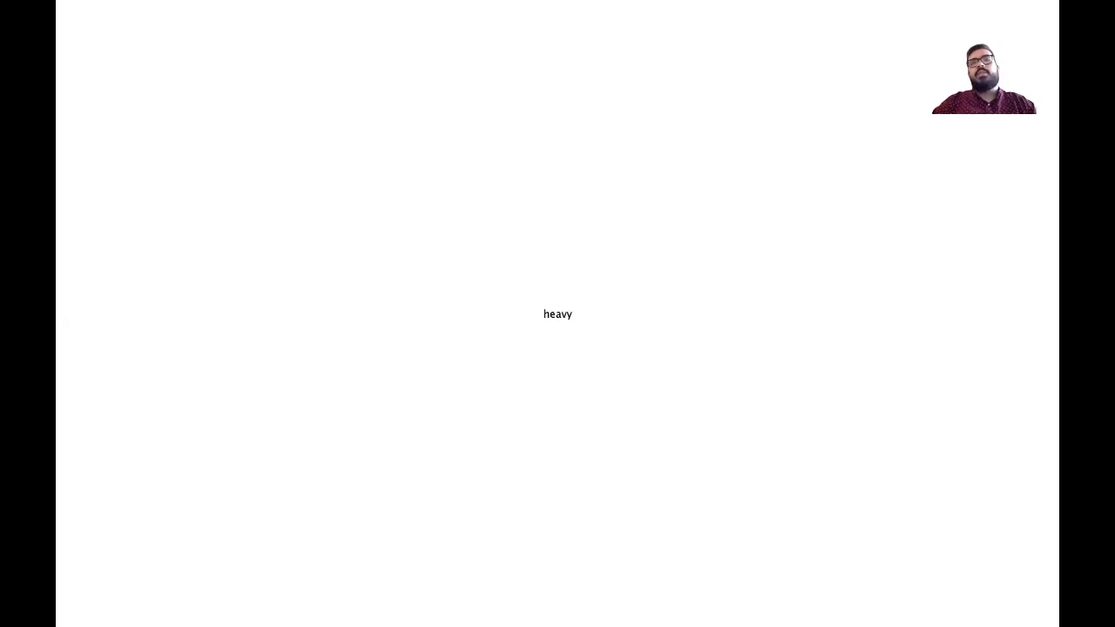
key("f")
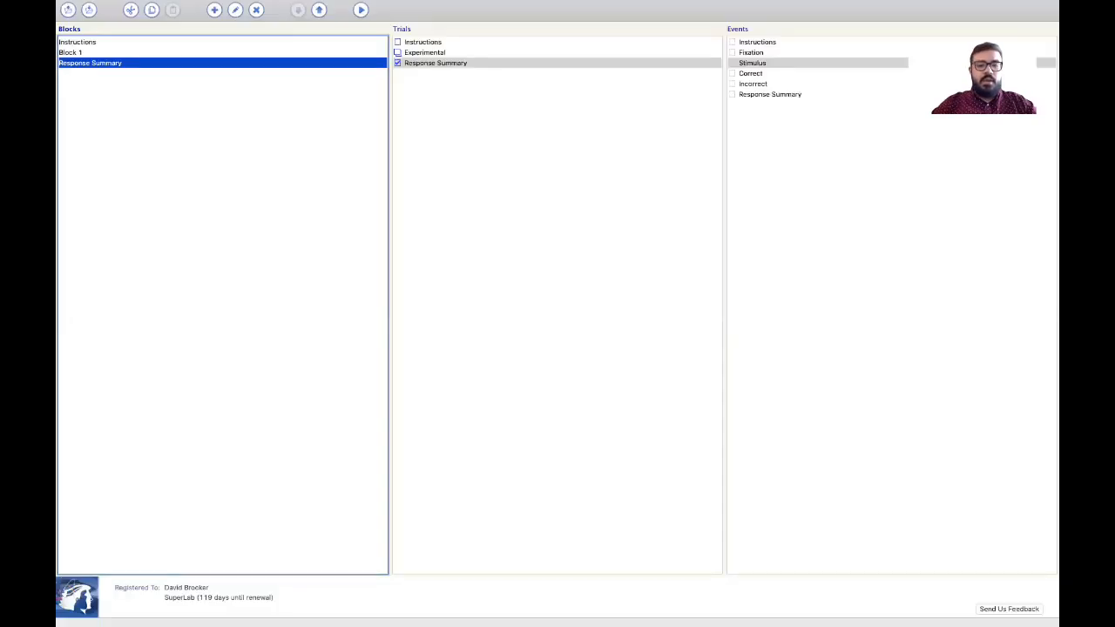
In the experiment options, set the error code for incorrect responses to INC and clear the no-response code
left_click(219, 98)
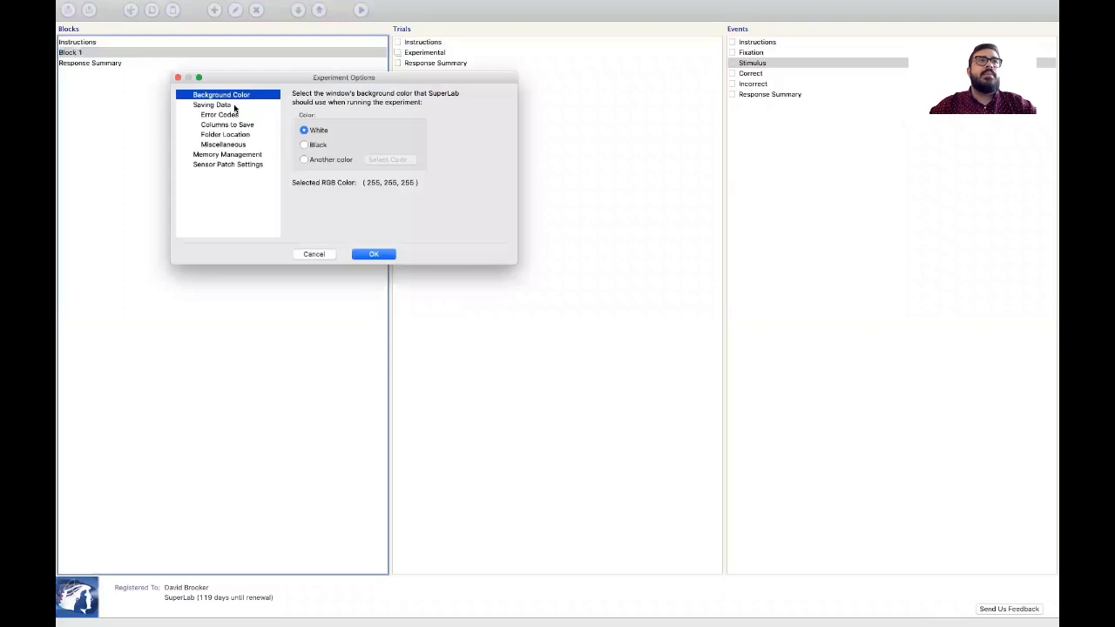
left_click(234, 105)
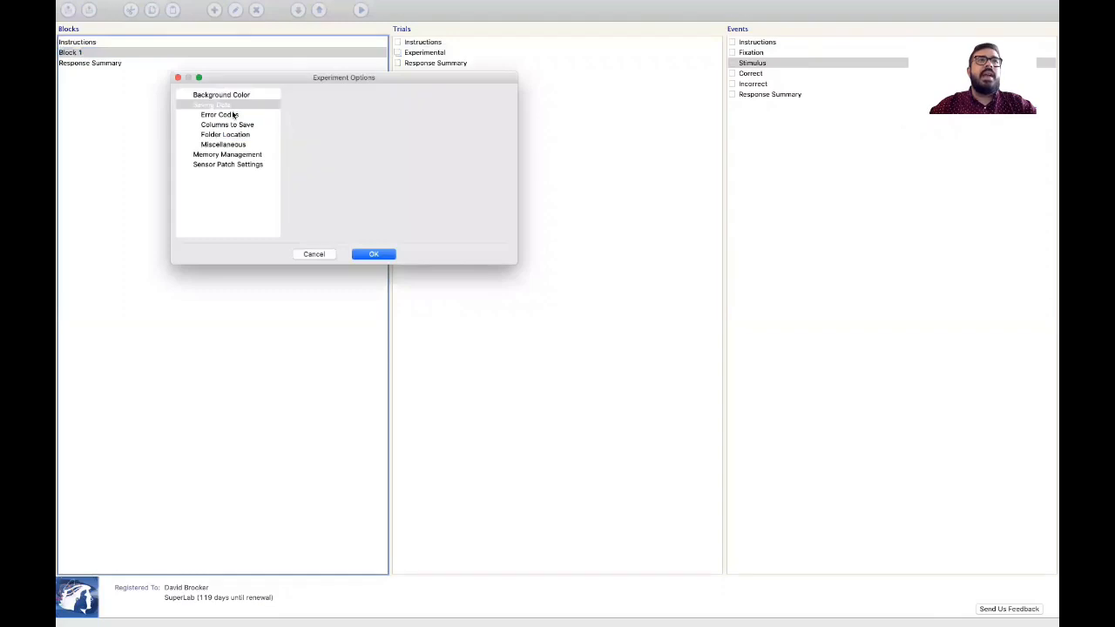
left_click(233, 115)
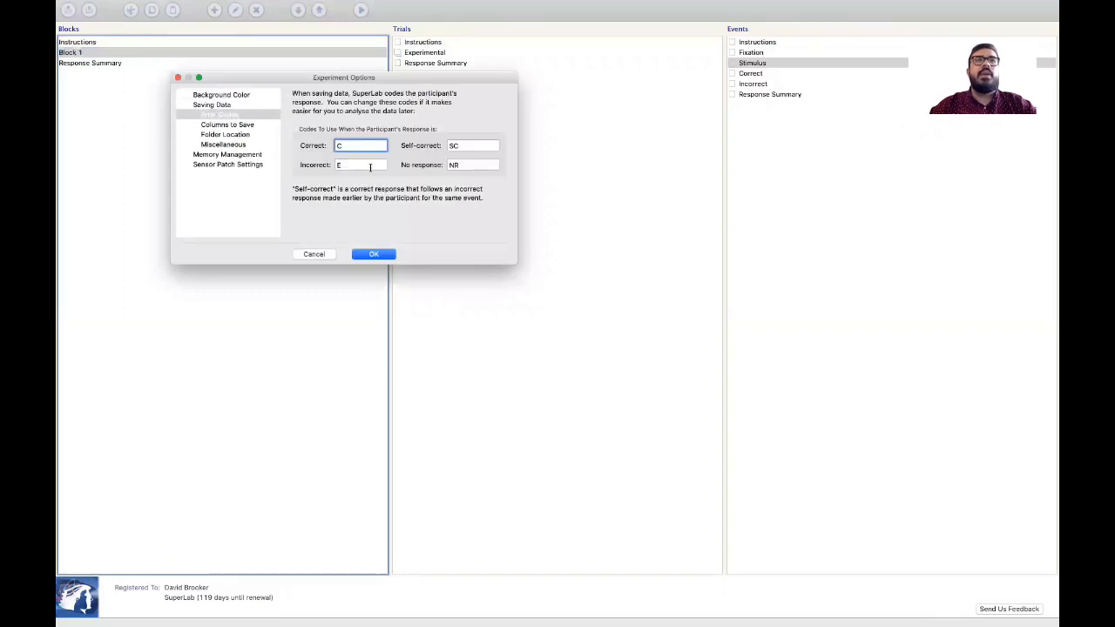
left_click(334, 165)
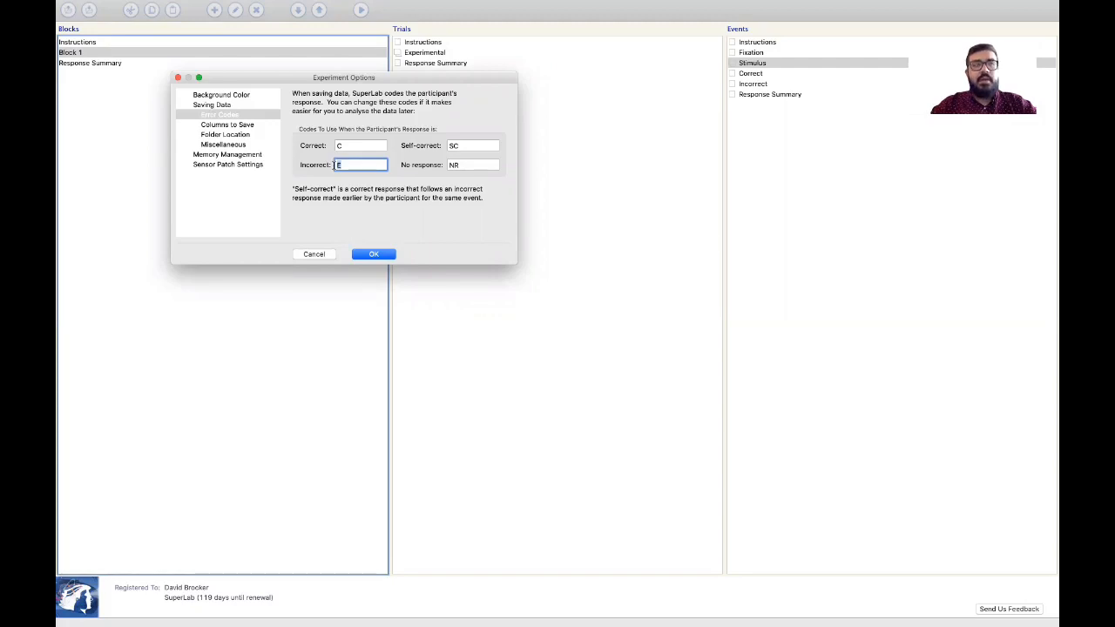
type("IN")
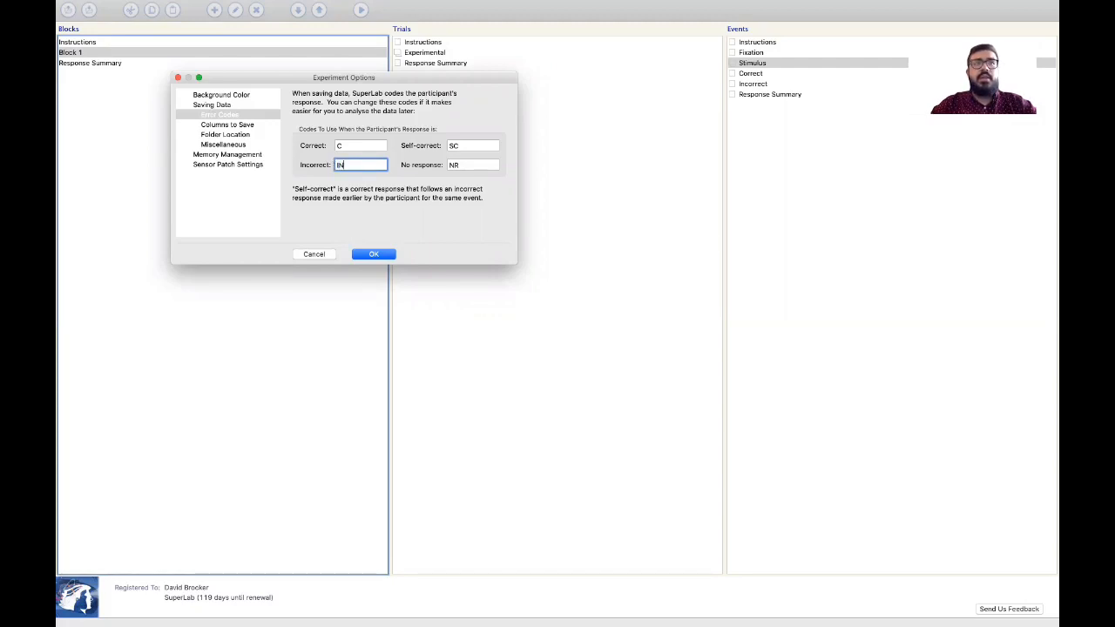
type("C")
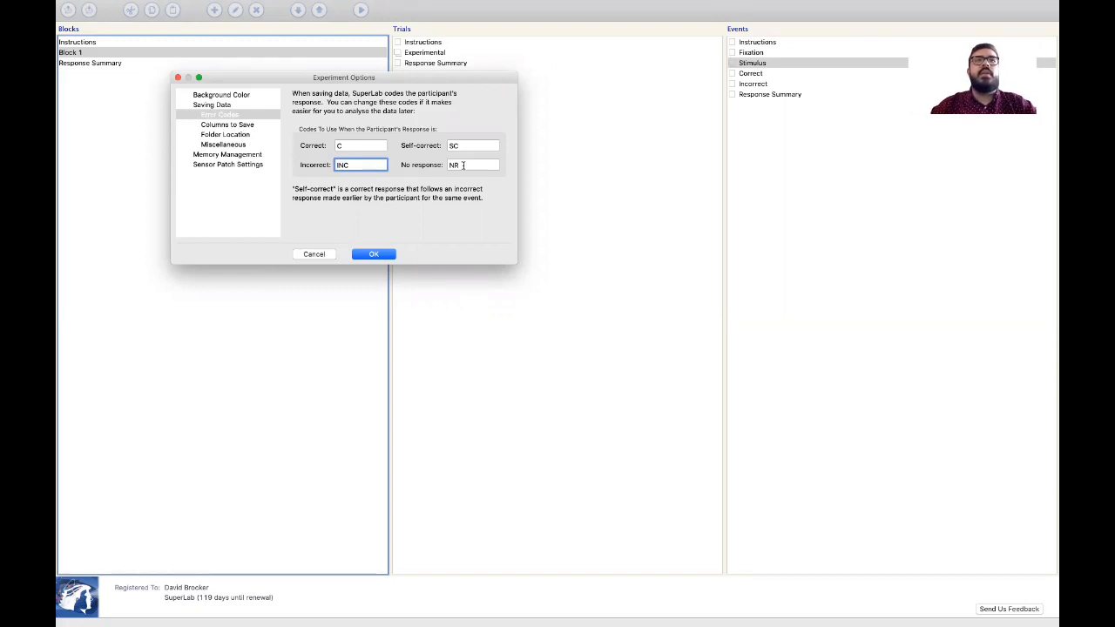
key("Tab")
key("BackSpace")
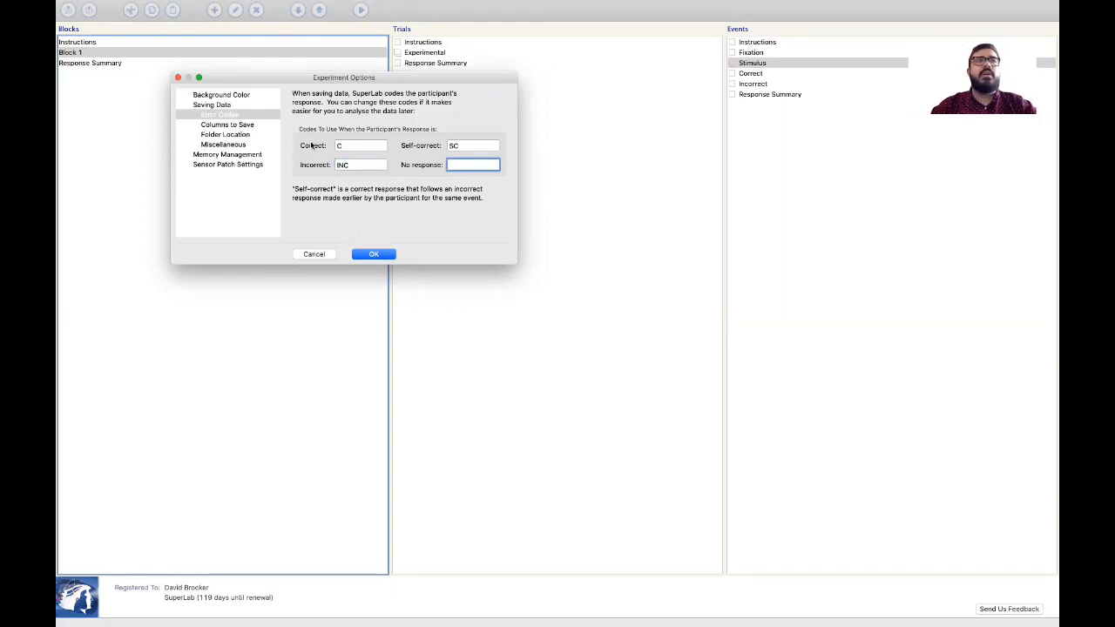
Review the saved columns, folder location, memory management and sensor patch settings, and confirm the experiment options
left_click(260, 127)
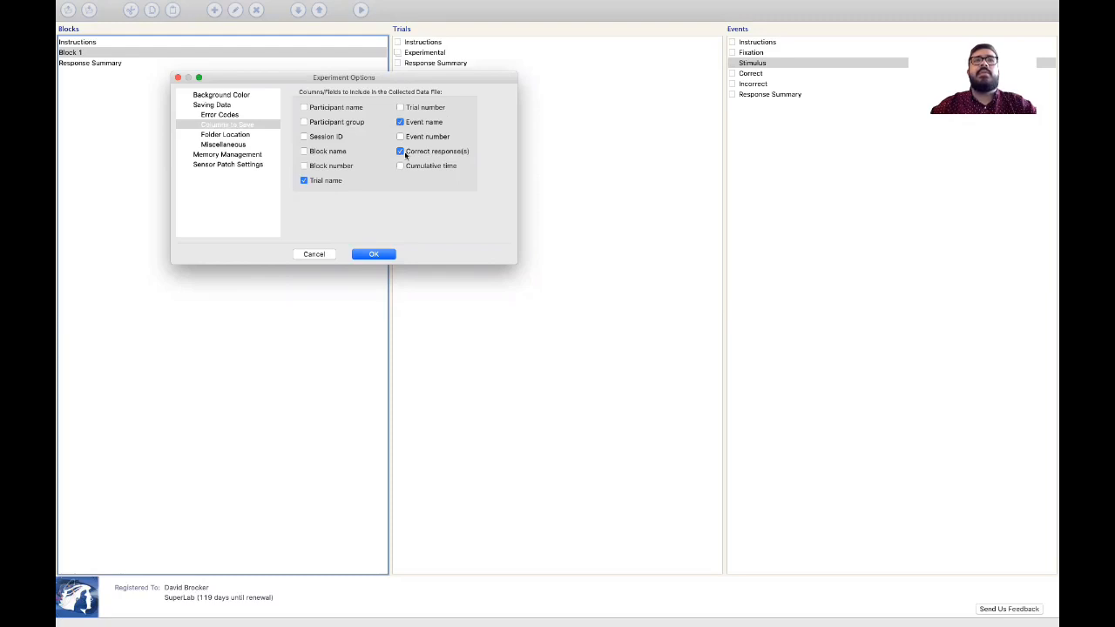
left_click(238, 137)
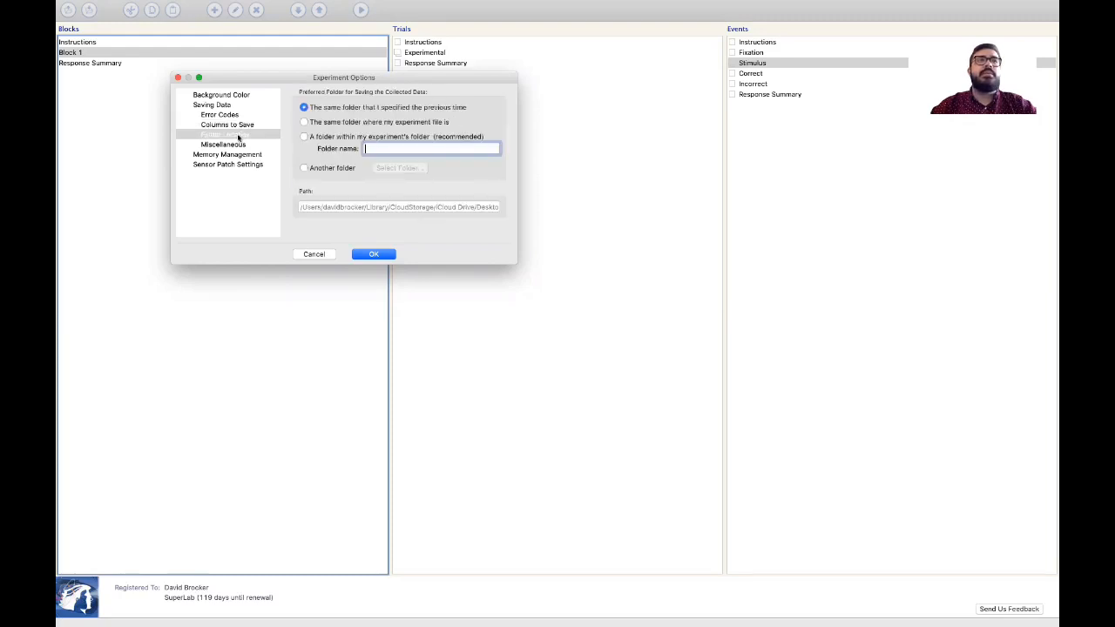
left_click(240, 145)
left_click(245, 156)
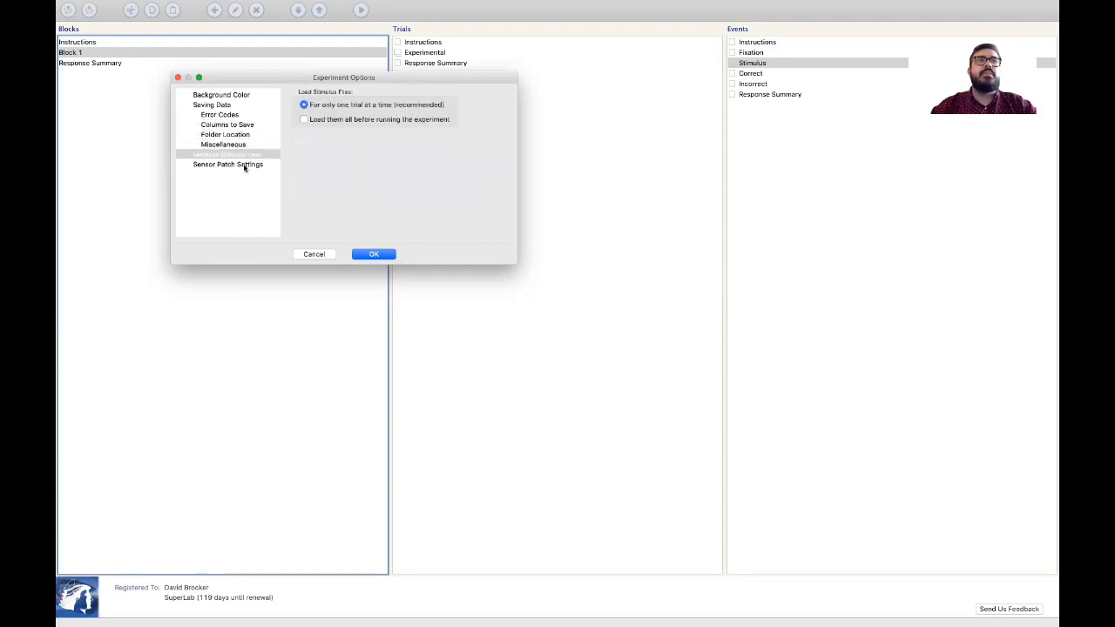
left_click(244, 165)
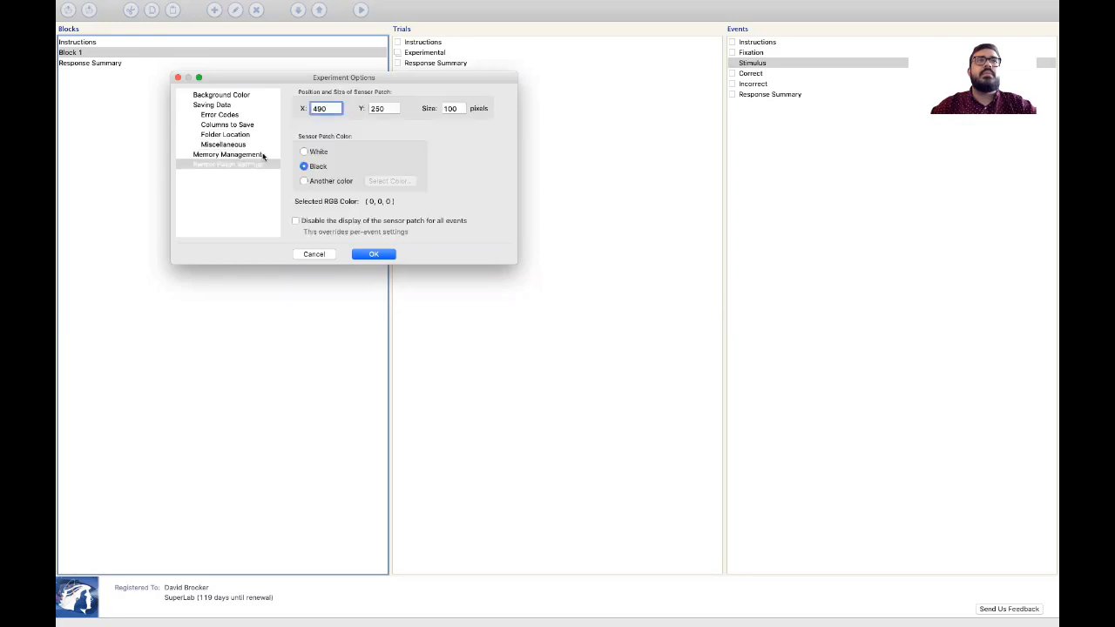
left_click(242, 96)
left_click(242, 106)
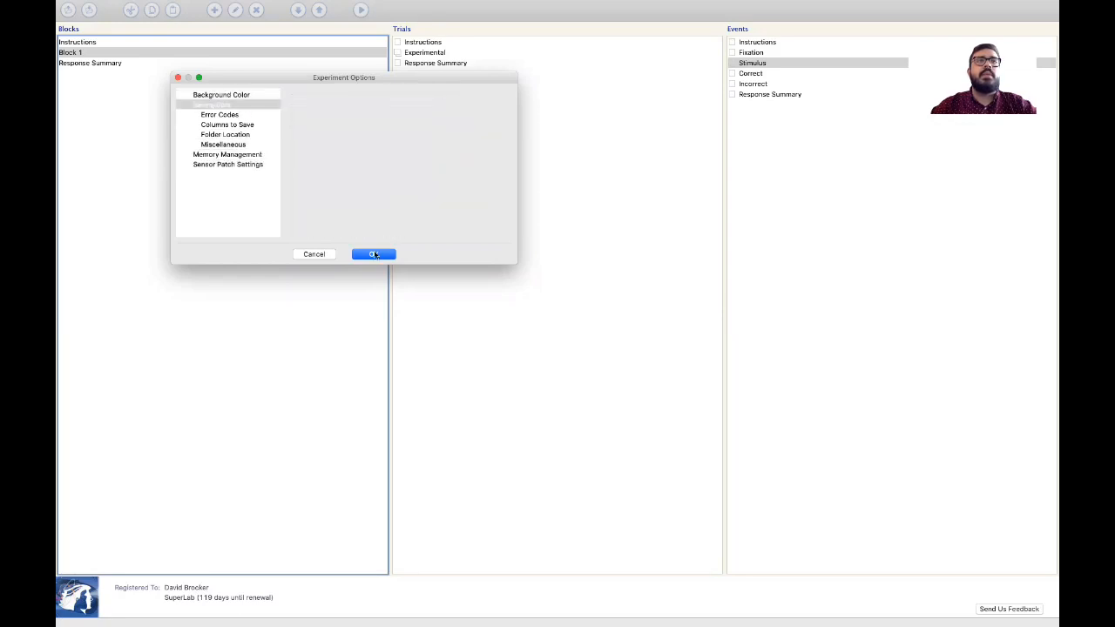
left_click(374, 254)
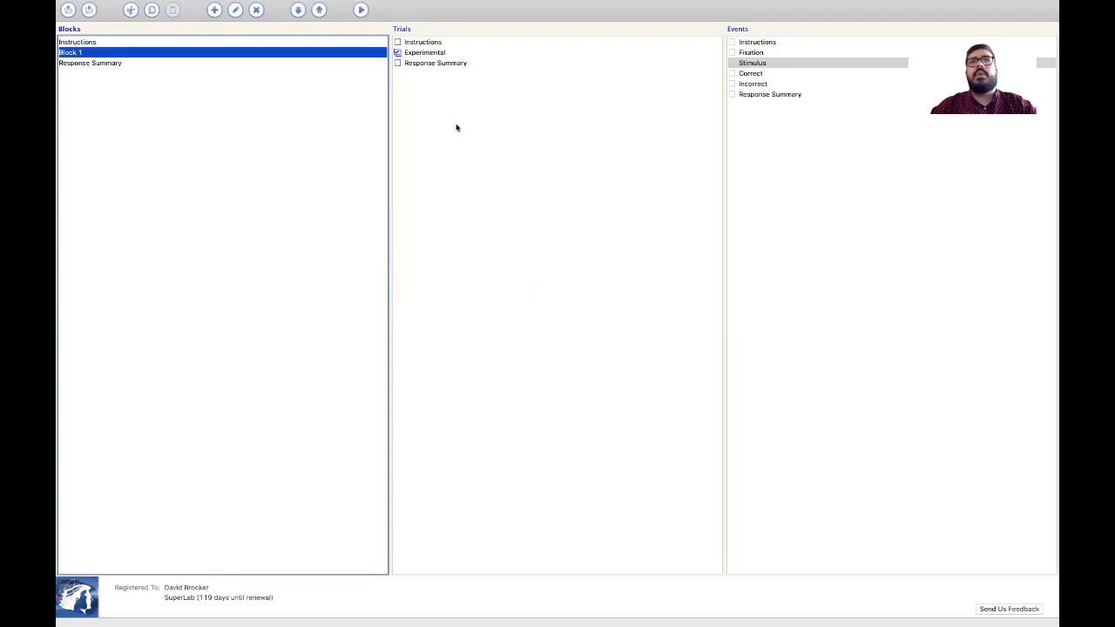
In the Experimental trial's Stimulus event, set the text to be chosen from Stimuli List instead of Smaller List
left_click(432, 54)
left_click(344, 56)
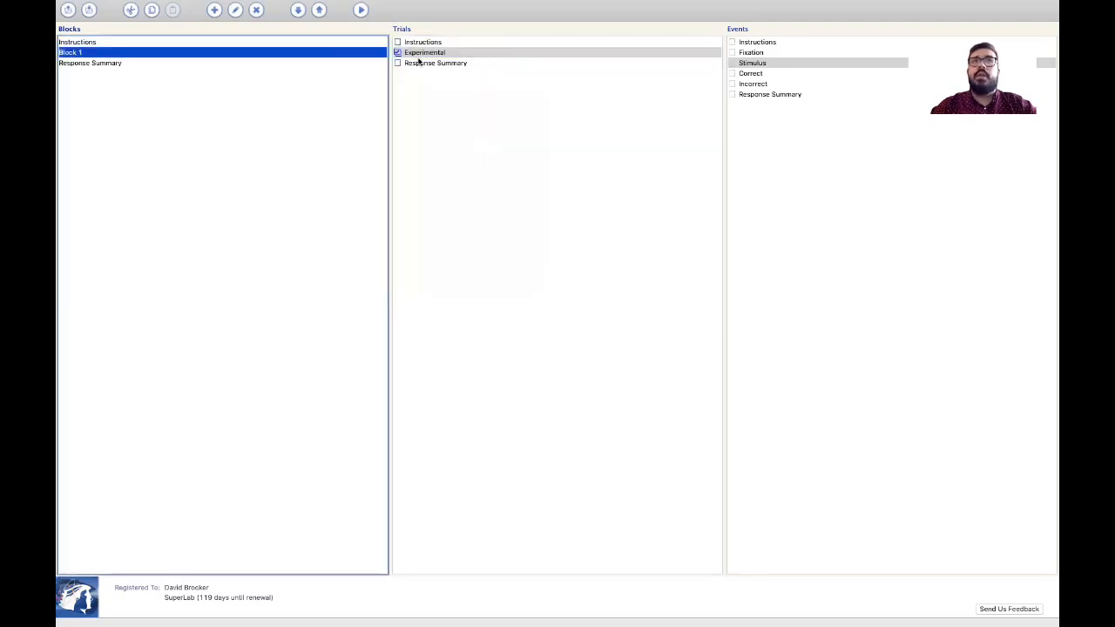
left_click(438, 54)
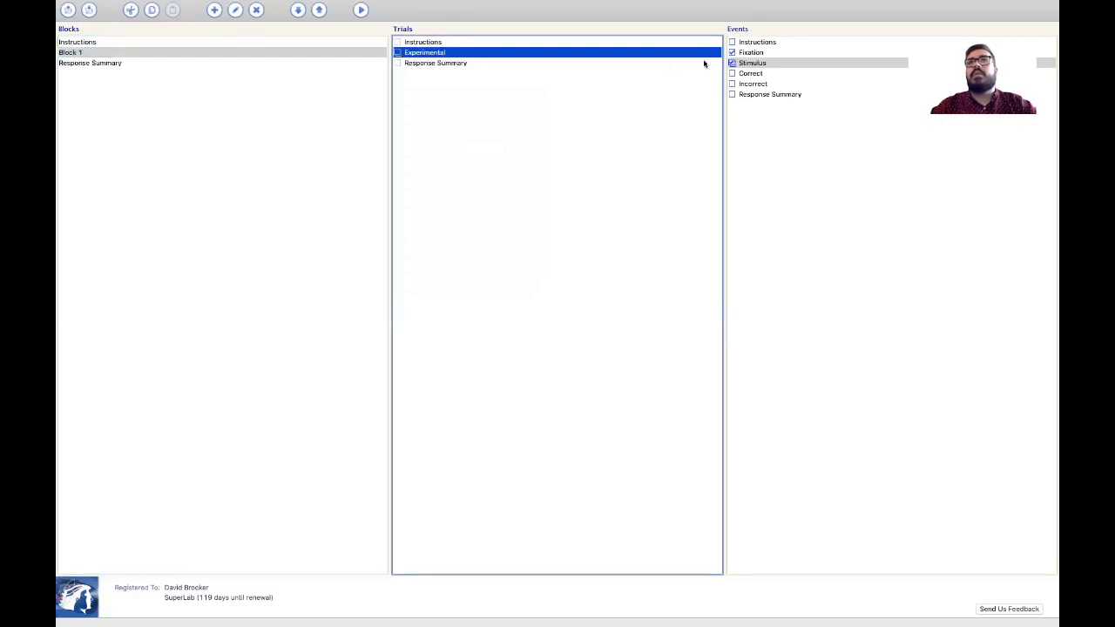
double_click(763, 64)
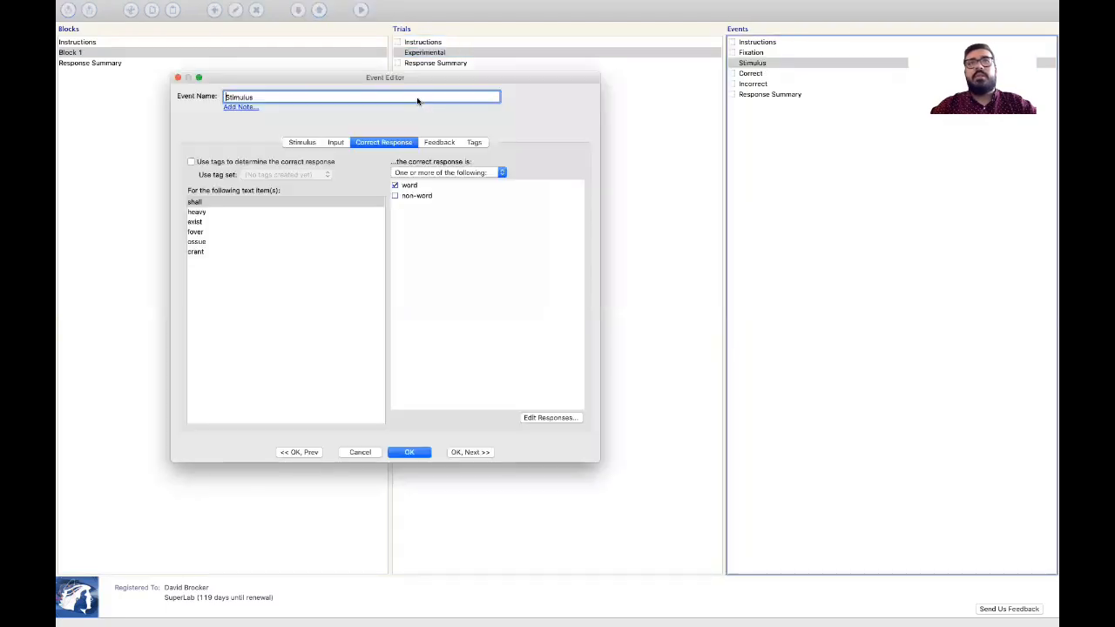
left_click(302, 142)
left_click(403, 185)
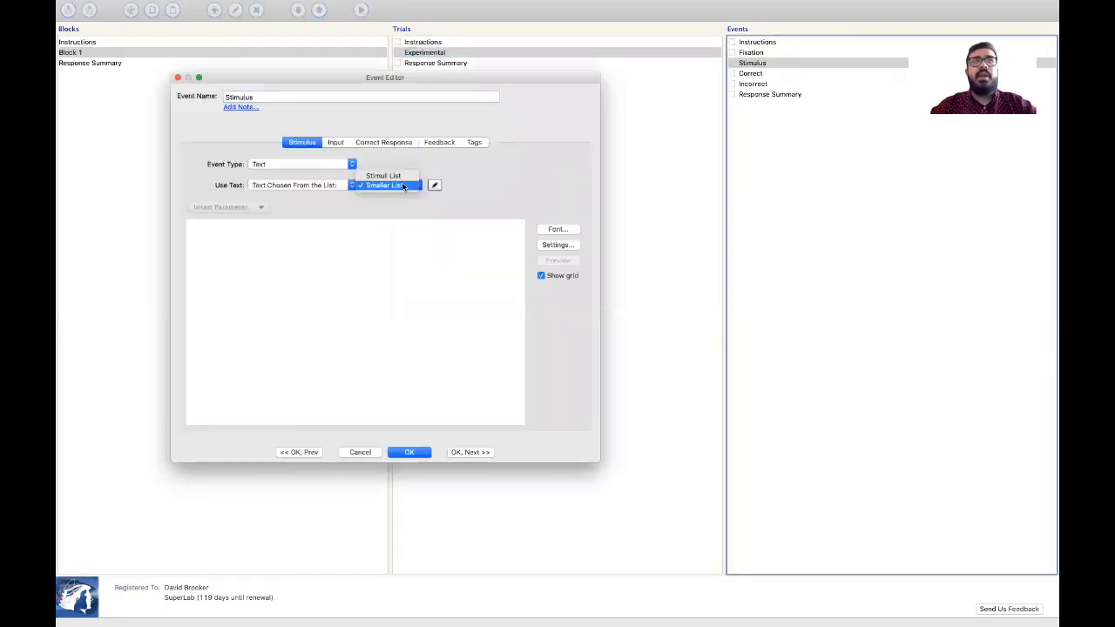
left_click(404, 177)
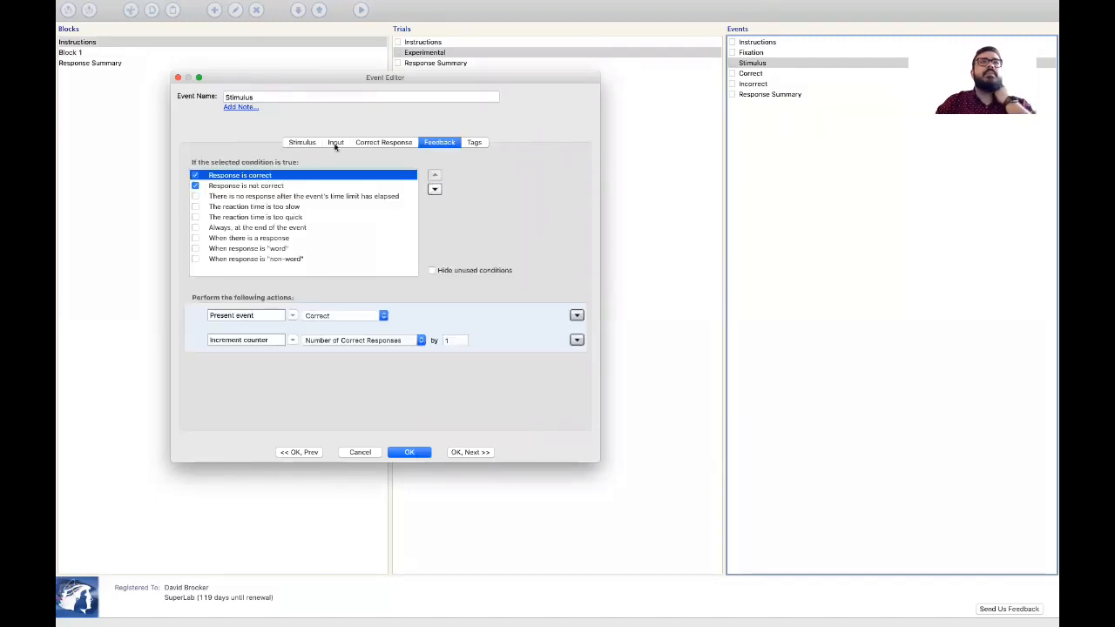
For the real words from shall through apart in the Stimulus event, set the correct response to word
left_click(335, 145)
left_click(364, 146)
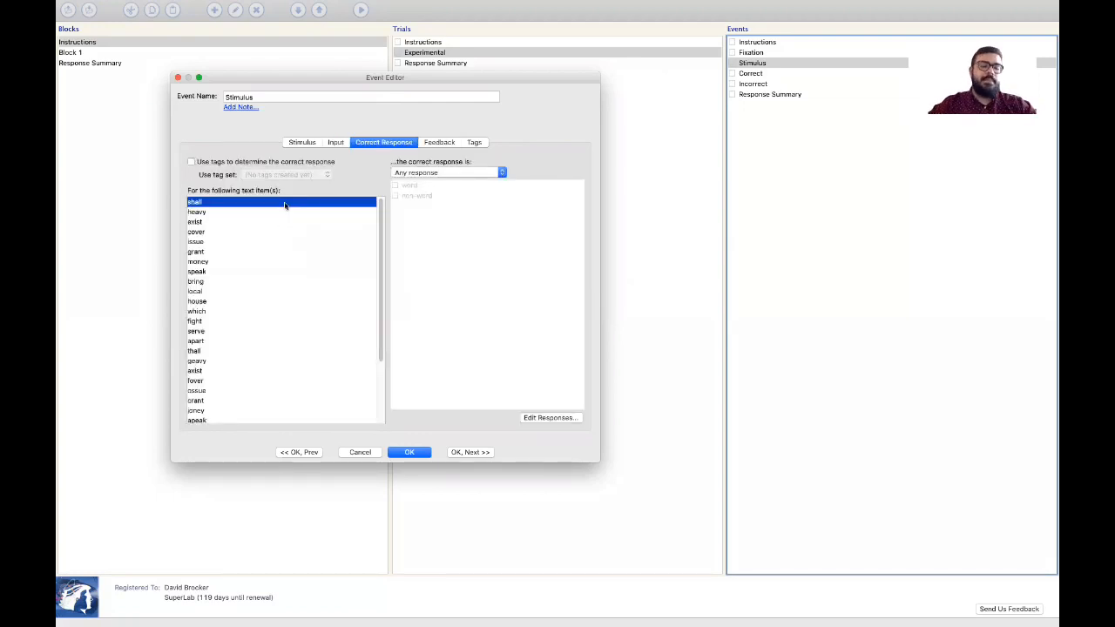
scroll(249, 294, "down", 2)
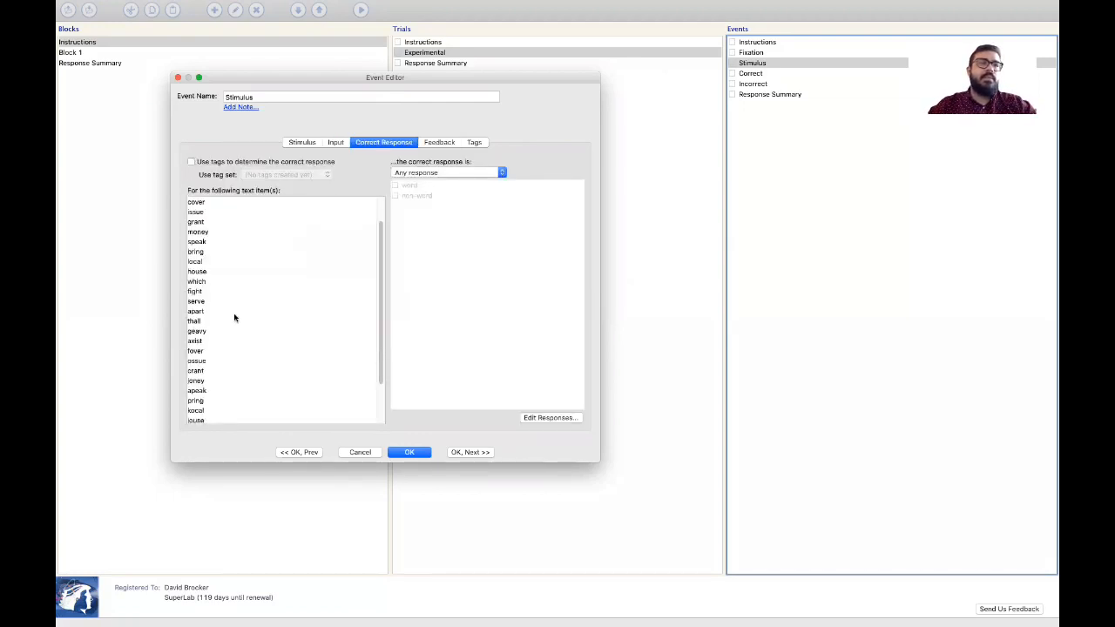
scroll(206, 346, "down", 1)
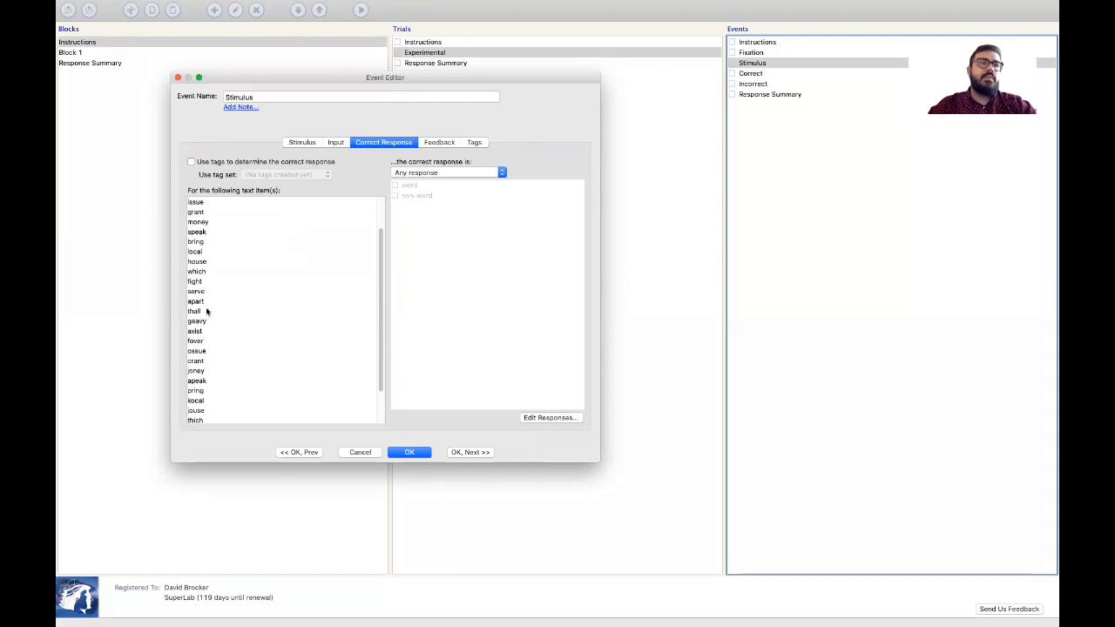
left_click(207, 306, "shift")
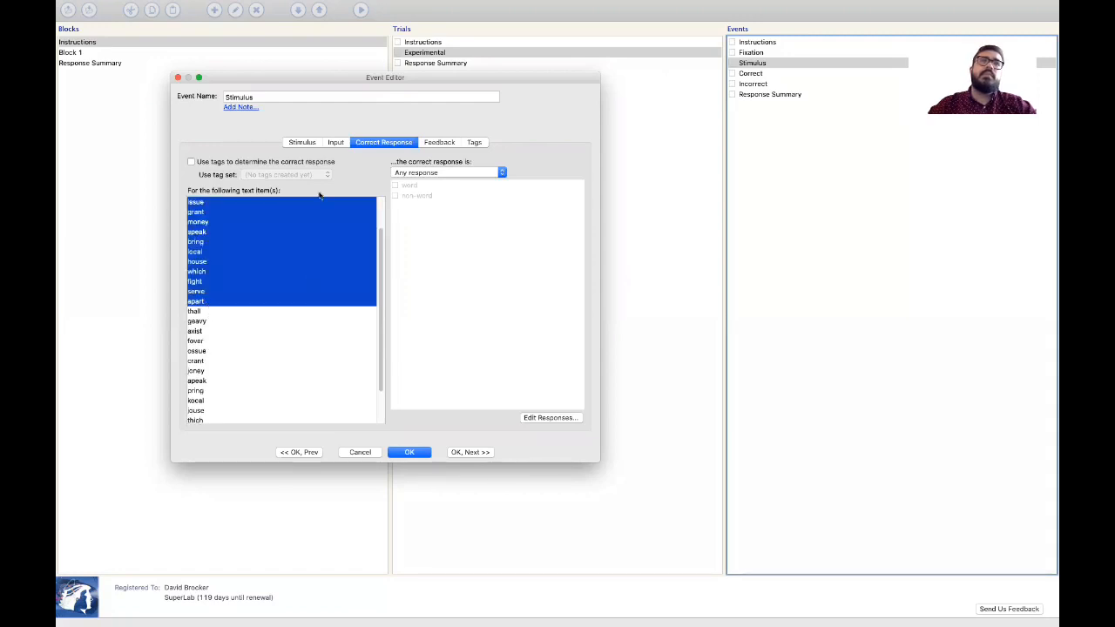
left_click(425, 173)
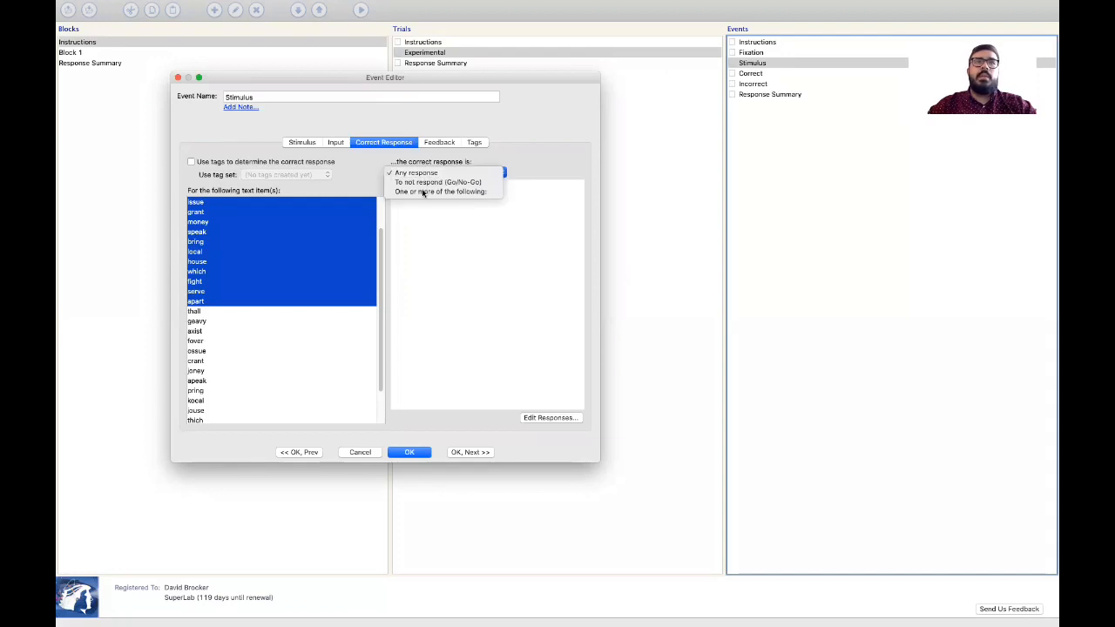
left_click(409, 191)
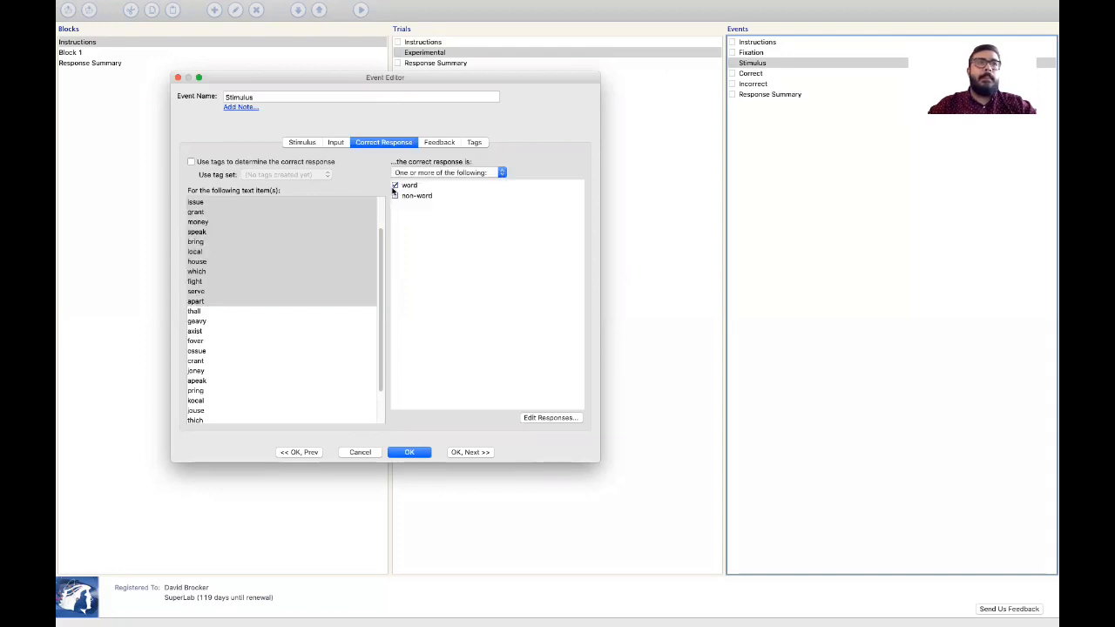
For the nonwords from thall through opart, set the correct response to non-word and confirm the Stimulus event
left_click(259, 314)
left_click(259, 413, "shift")
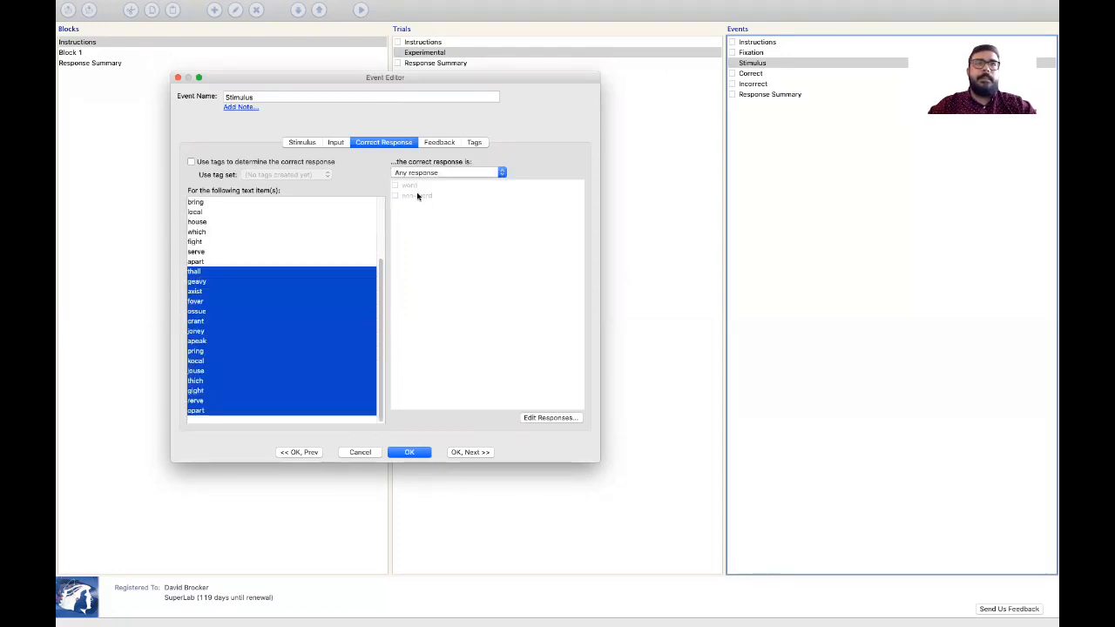
left_click(423, 174)
left_click(406, 193)
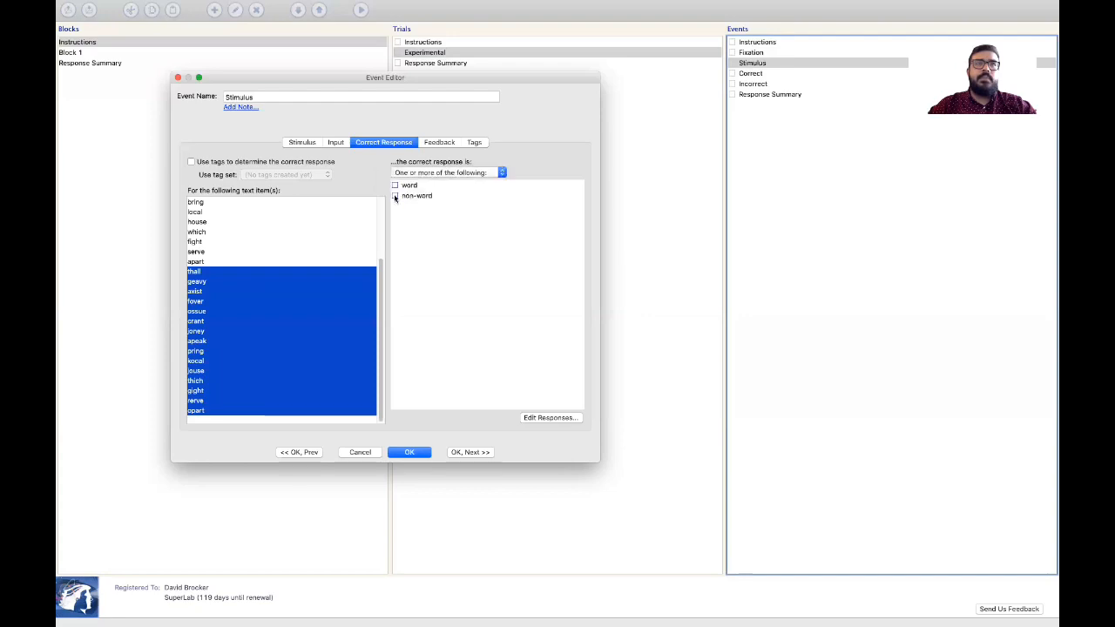
left_click(394, 195)
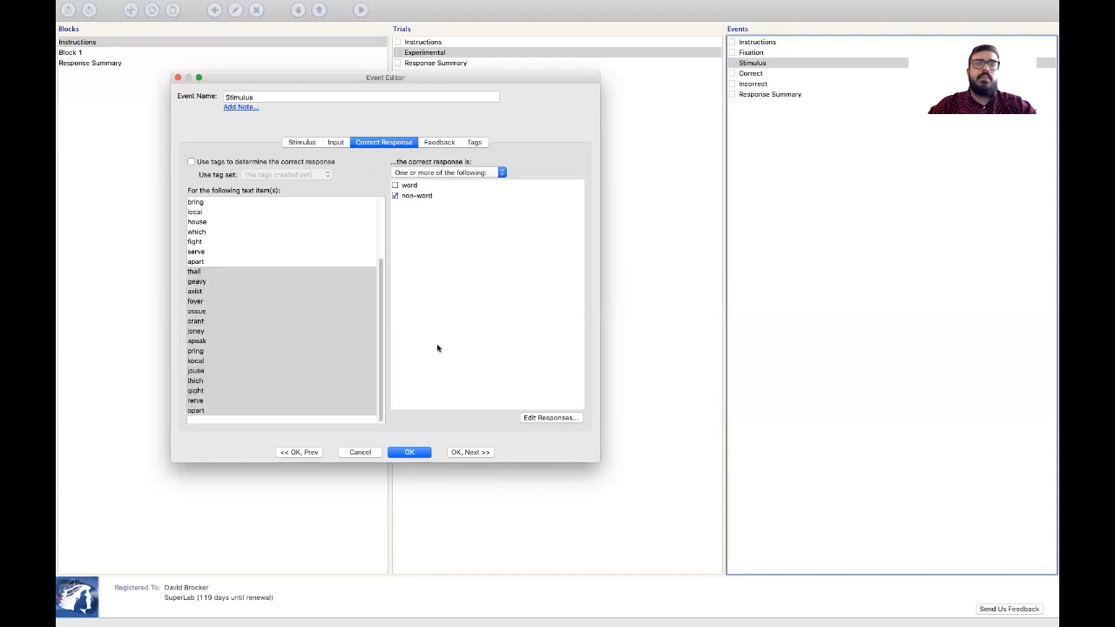
left_click(411, 453)
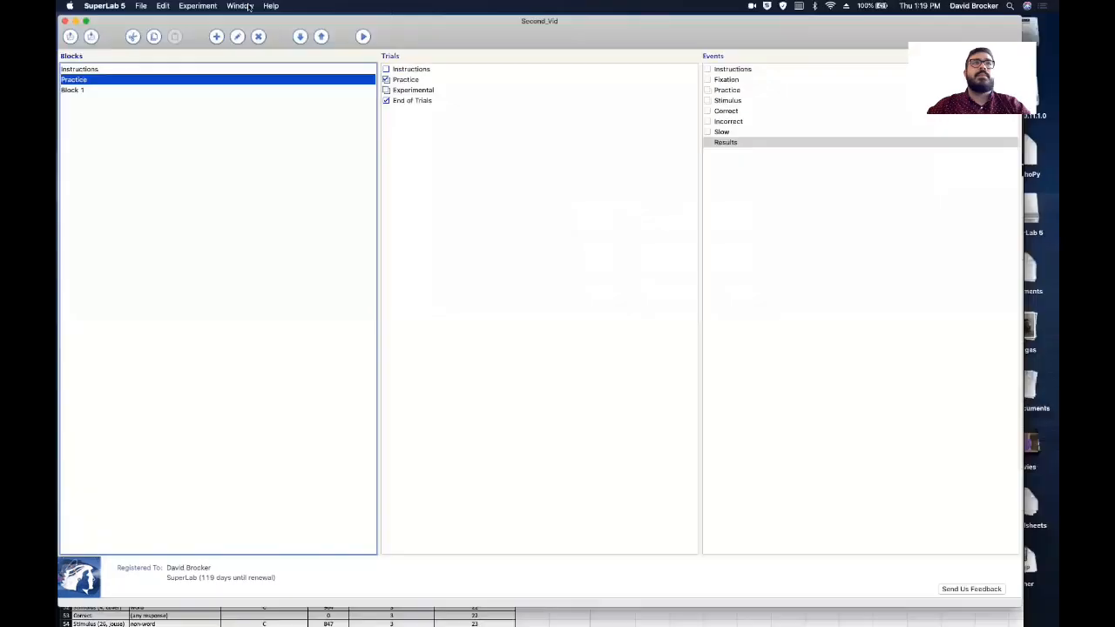
Return to the lexical decision experiment's window and check the input settings of the Correct and Incorrect events
left_click(241, 6)
left_click(261, 101)
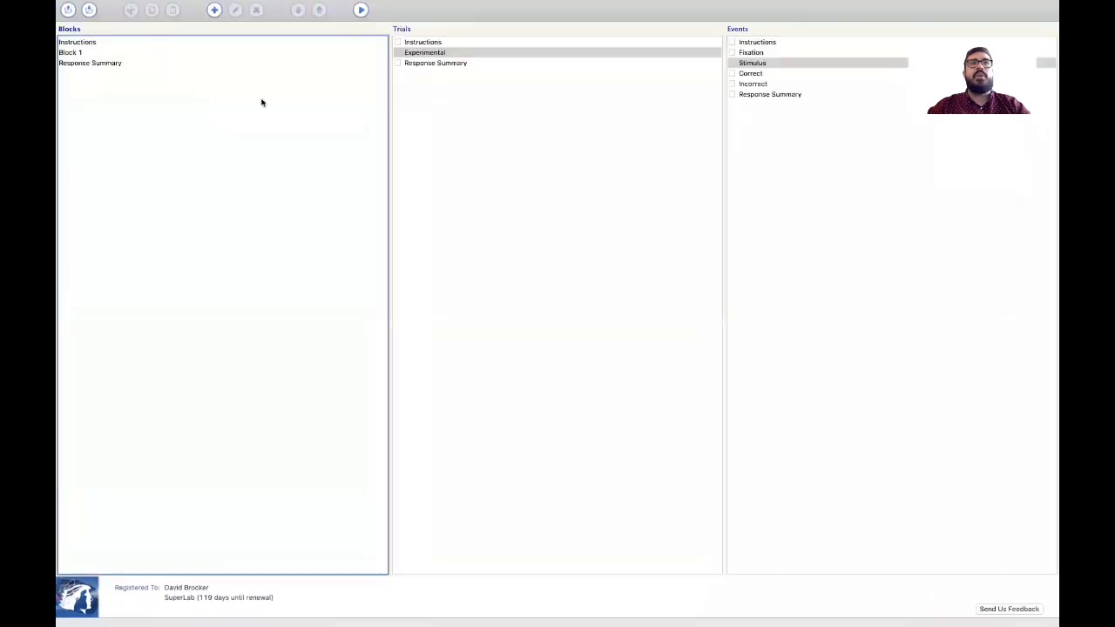
left_click(758, 74)
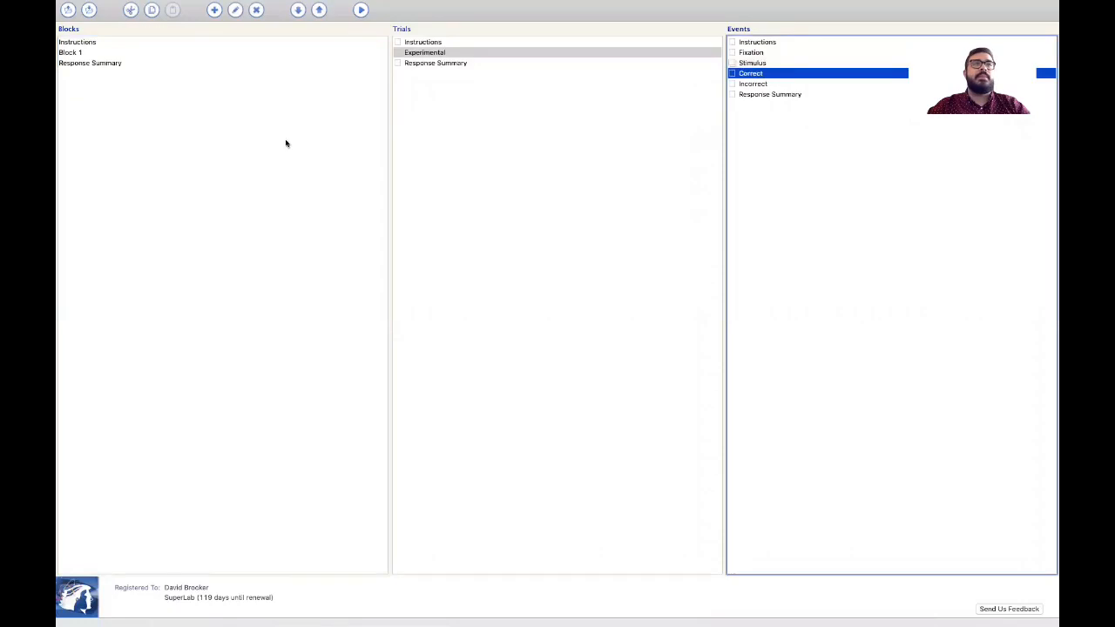
left_click(336, 145)
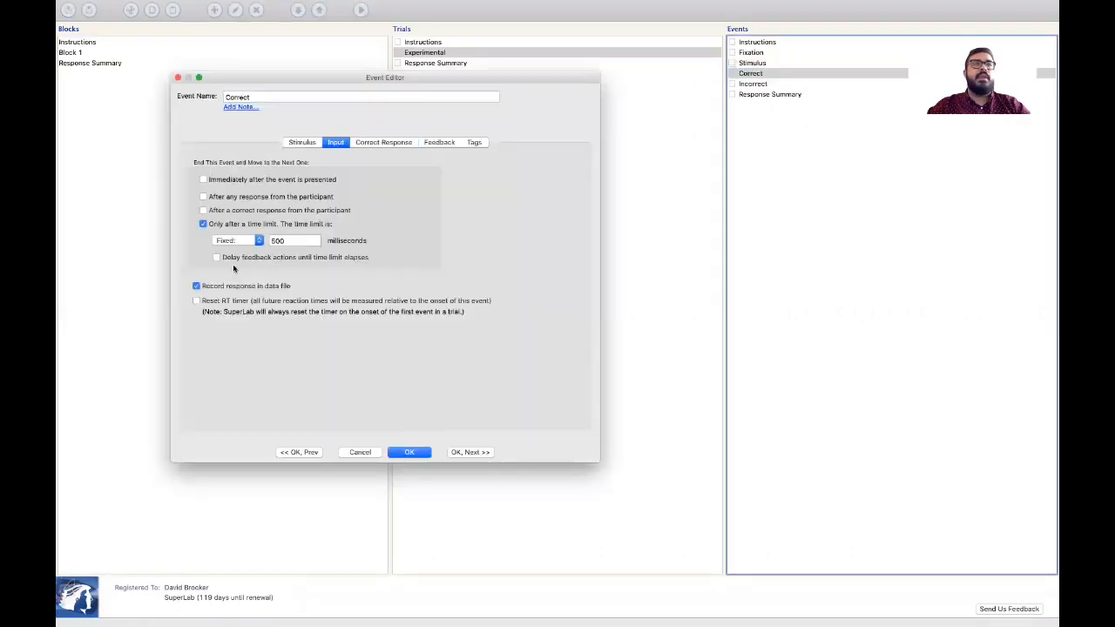
left_click(453, 453)
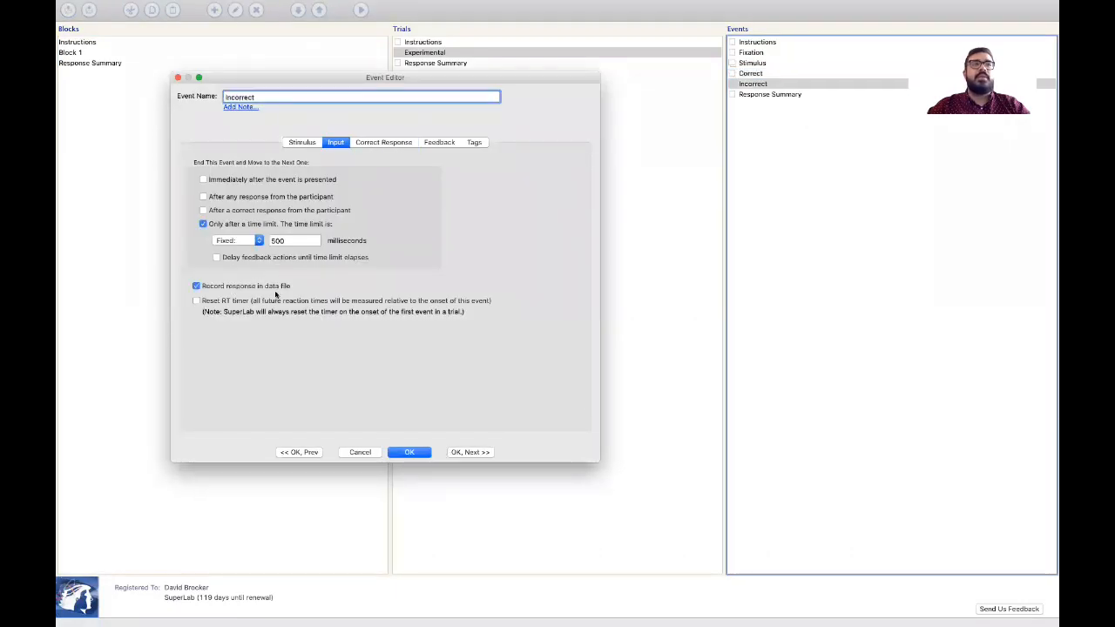
left_click(409, 452)
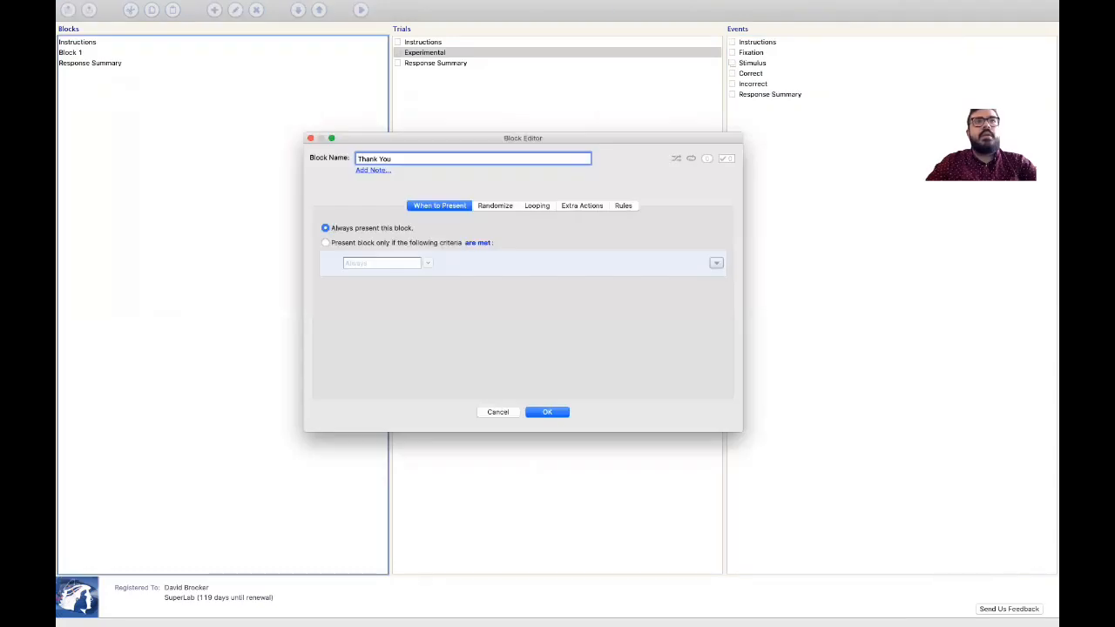
Create a block, a trial and an event, each named "Thank You"
key("Return")
double_click(442, 91)
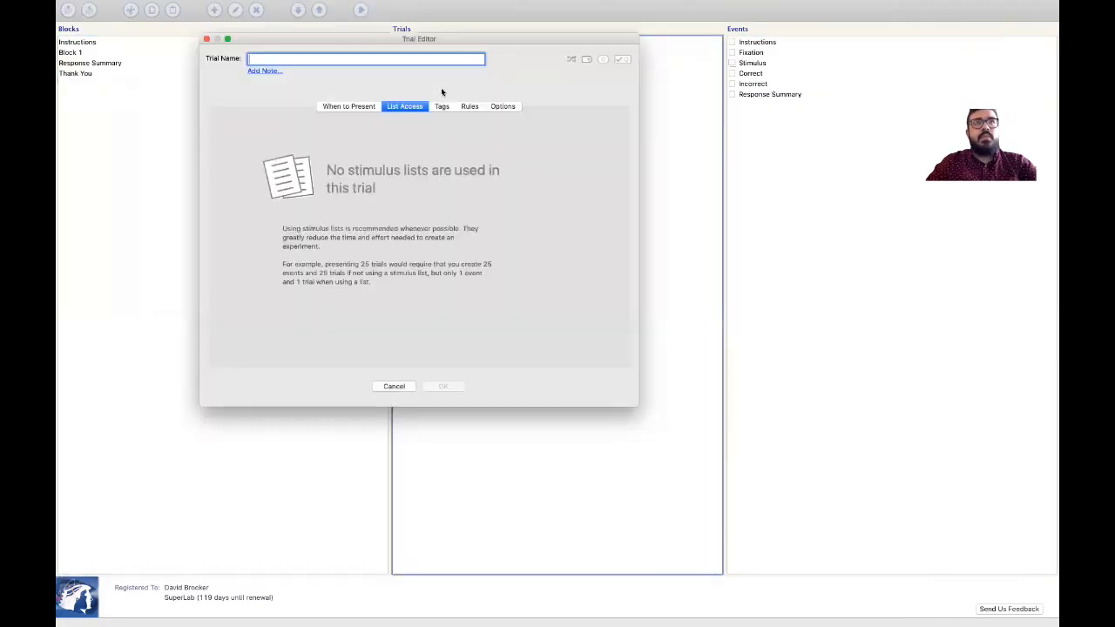
type("Thank You")
key("Return")
left_click(766, 110)
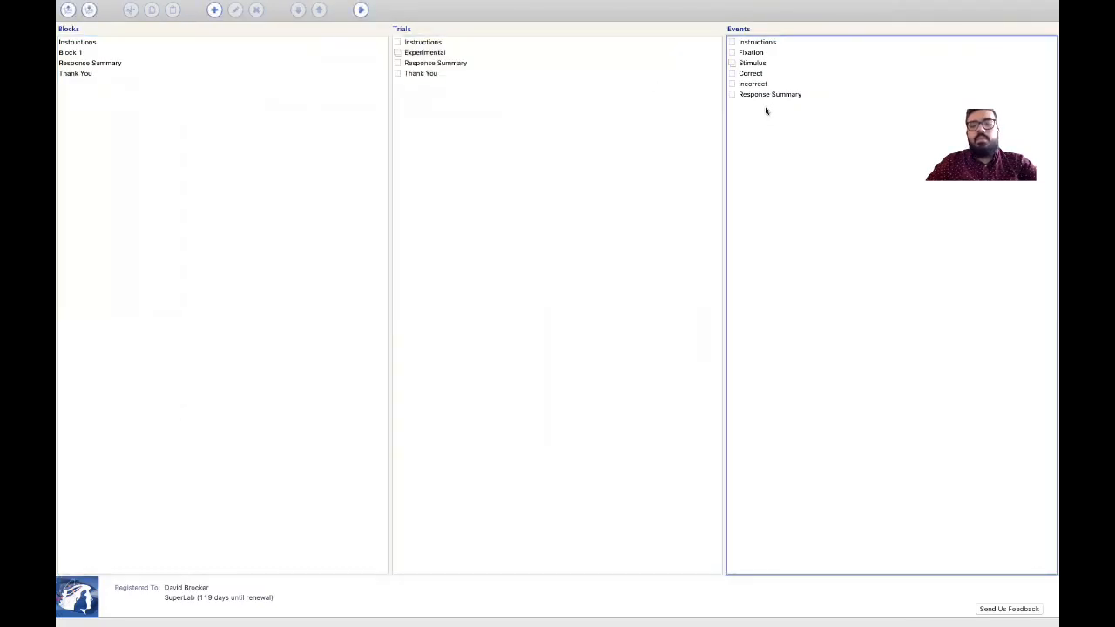
double_click(766, 111)
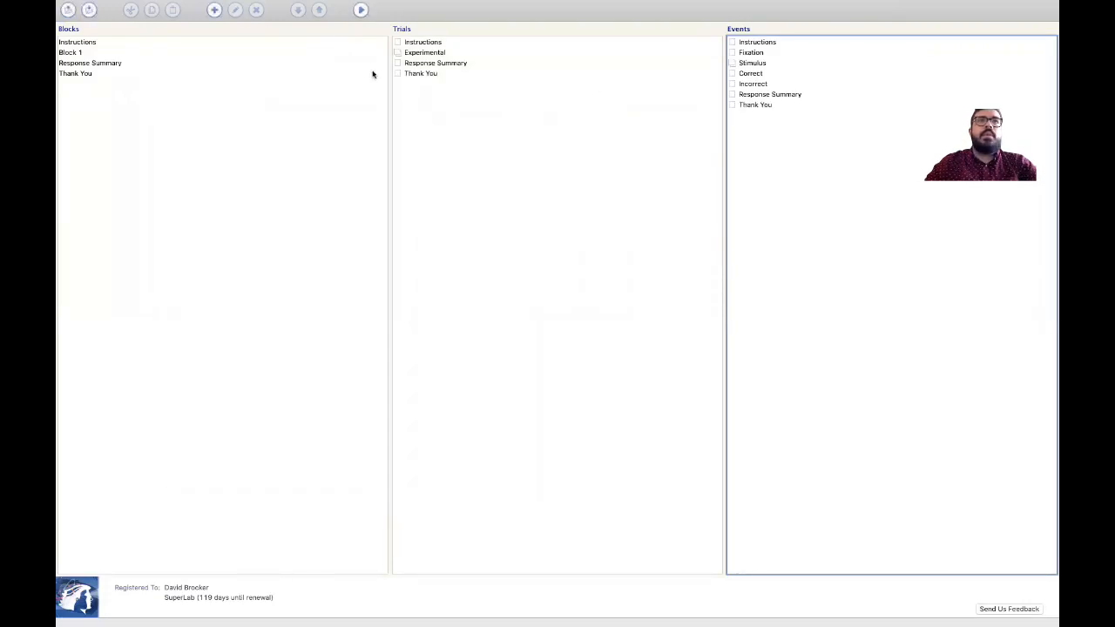
Link the Thank You trial to the Thank You block and the Thank You event to that trial
left_click(373, 74)
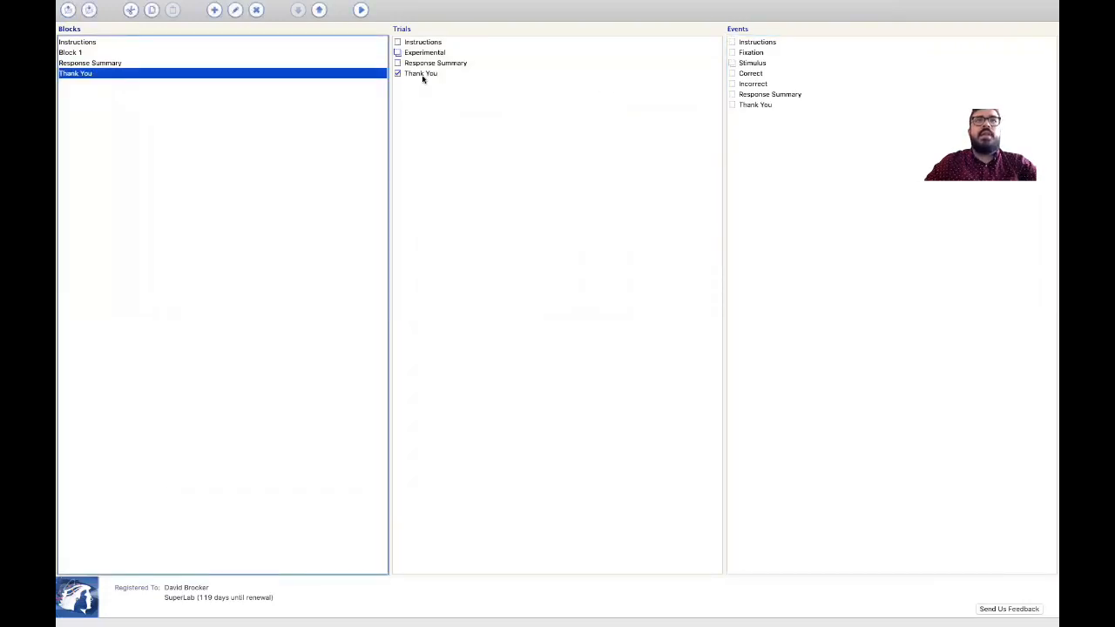
left_click(423, 75)
double_click(733, 106)
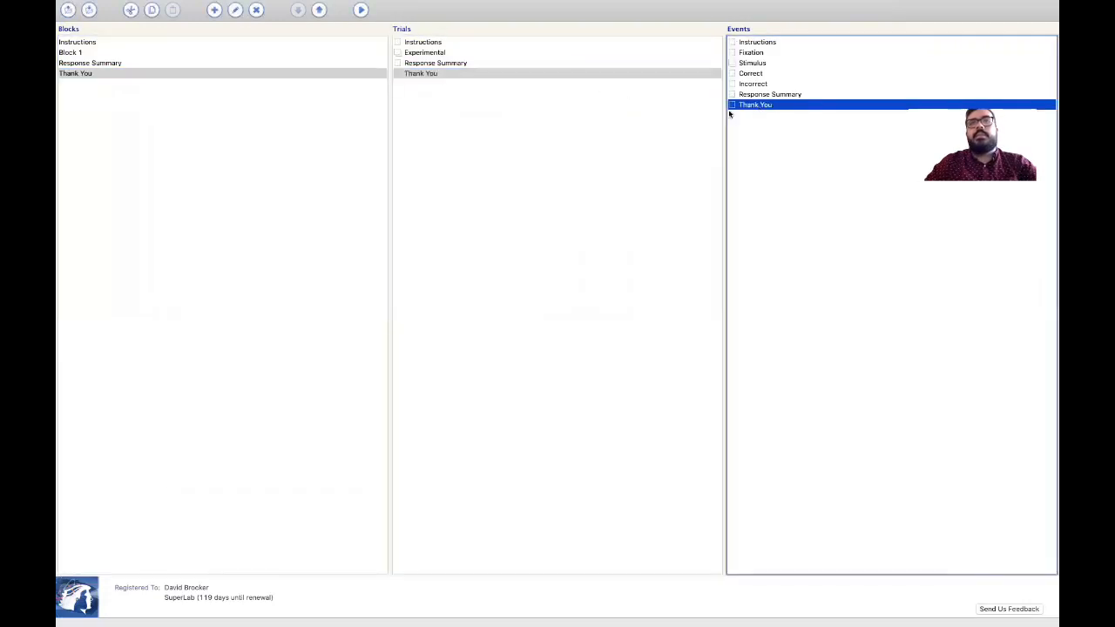
Set the Thank You event's text to "Thank you for your participation.", "The experiment is now finished." and ":)", separated by blank lines
left_click(301, 142)
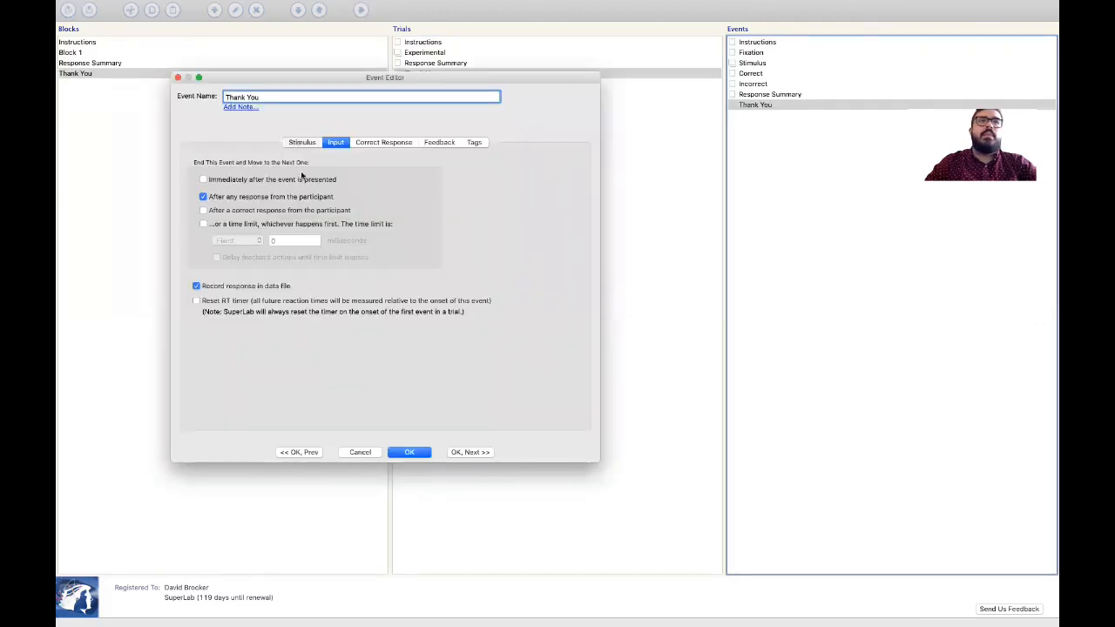
type("Than")
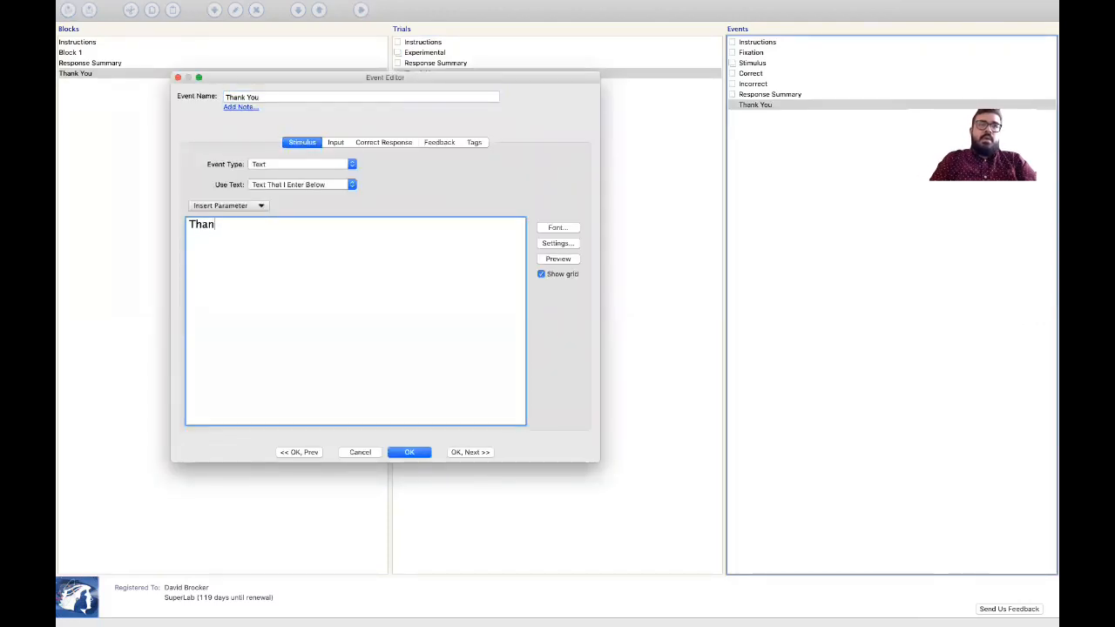
type("k you for your participation.")
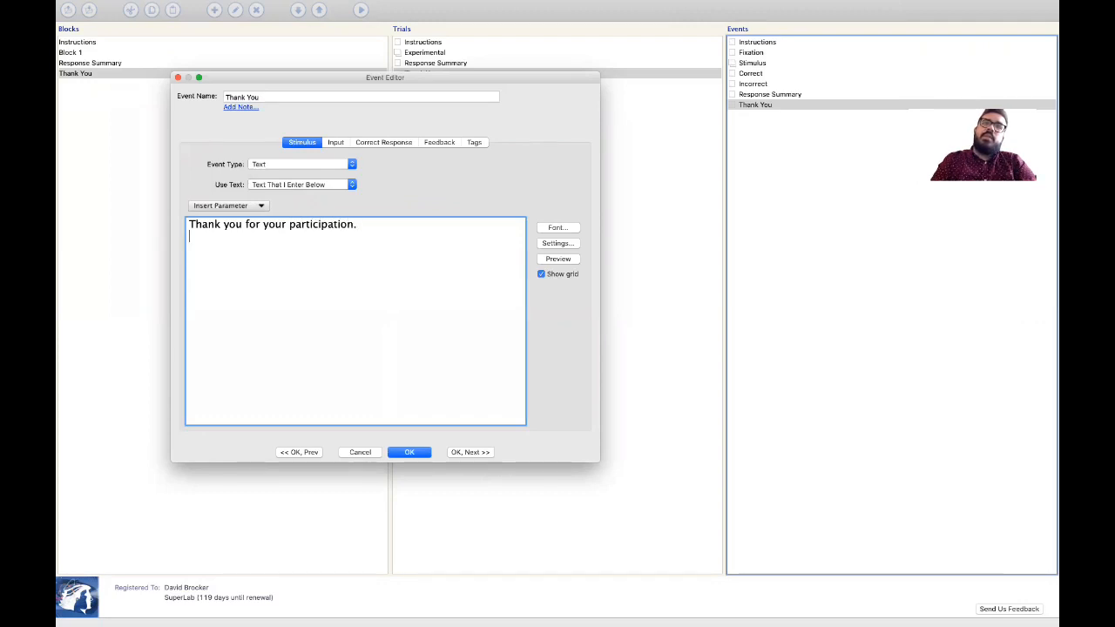
key("Return")
type("The experiment ")
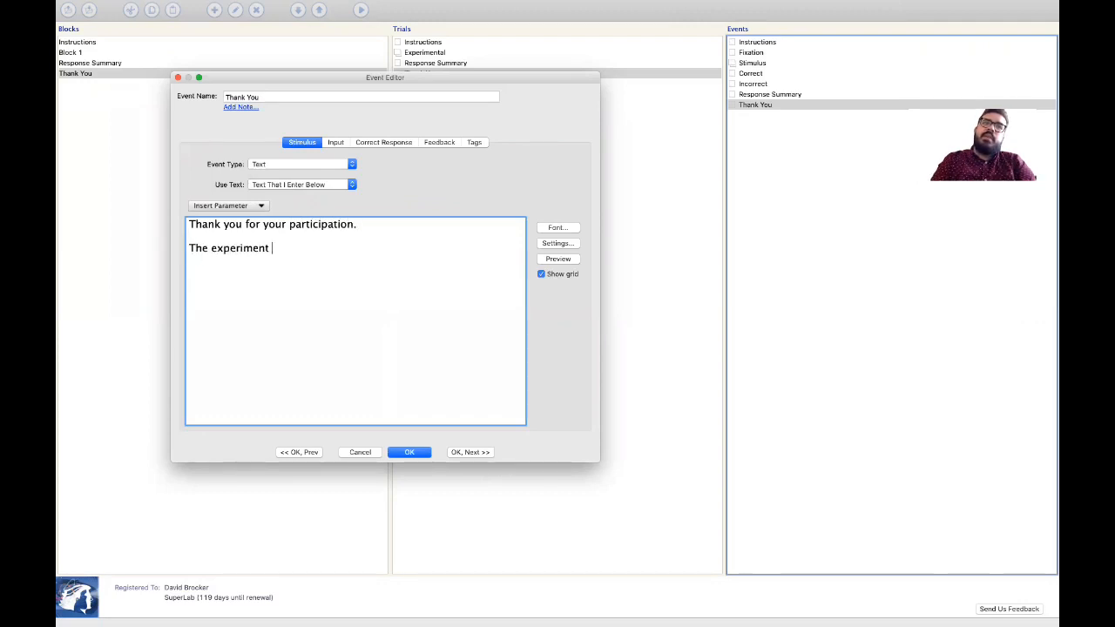
type("is now finished.")
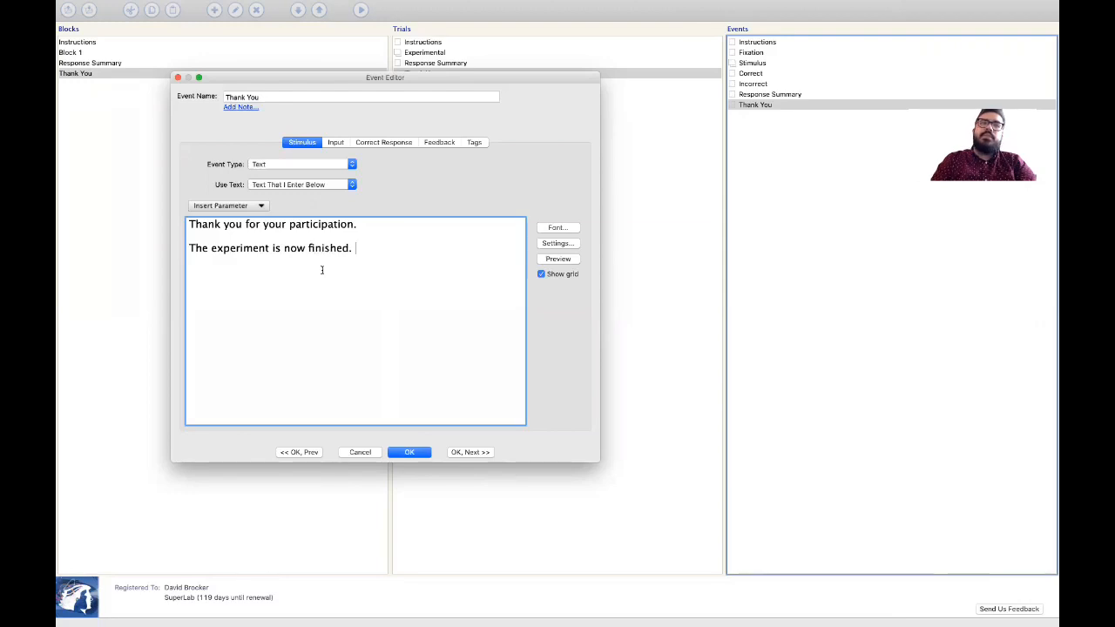
key("Return")
key("Return")
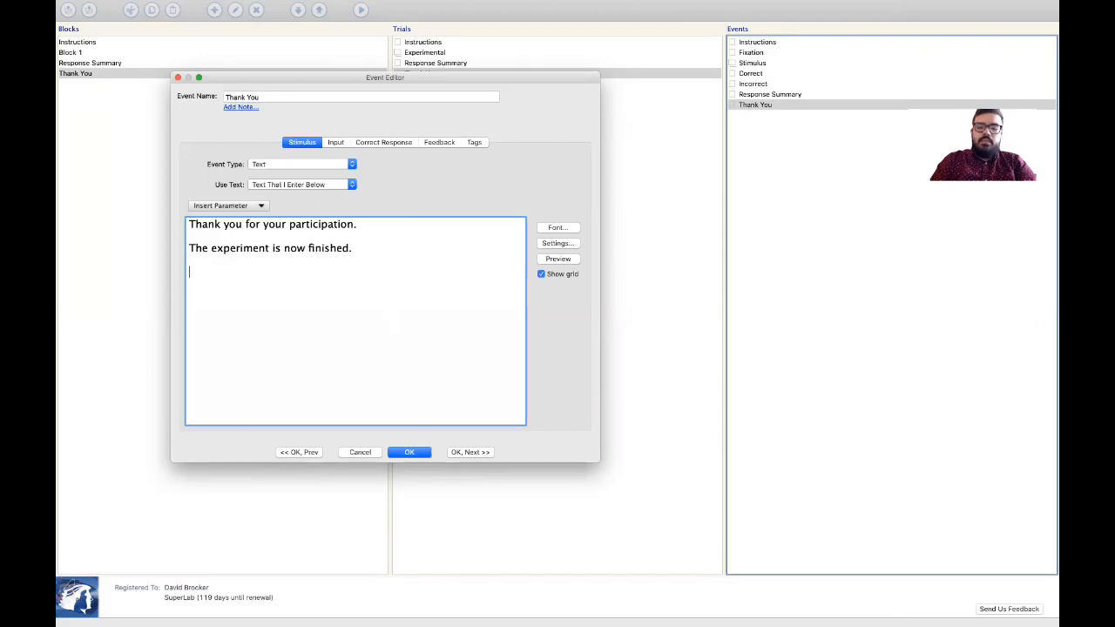
type(":)")
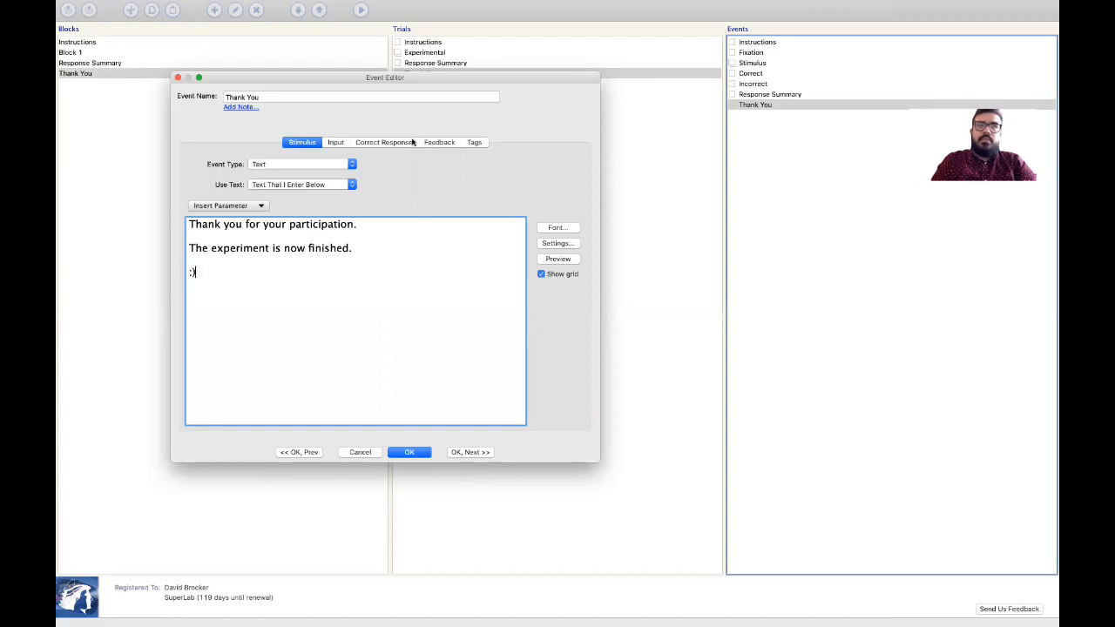
Turn off recording the Thank You event's response in the data file, and continue to the Response Summary event
left_click(384, 141)
left_click(440, 142)
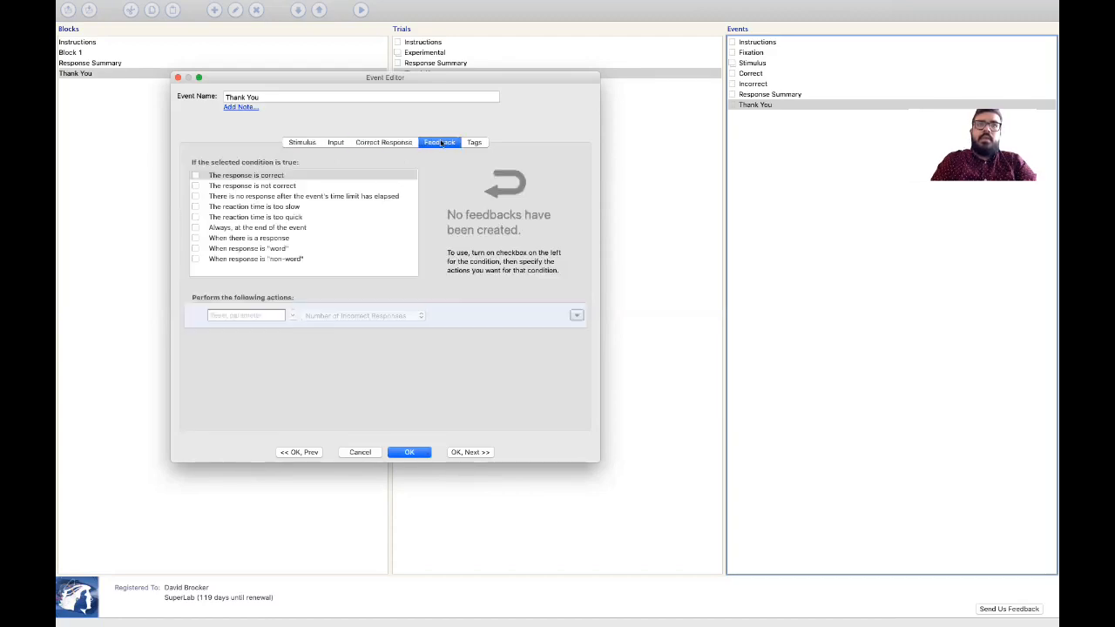
left_click(335, 142)
left_click(256, 290)
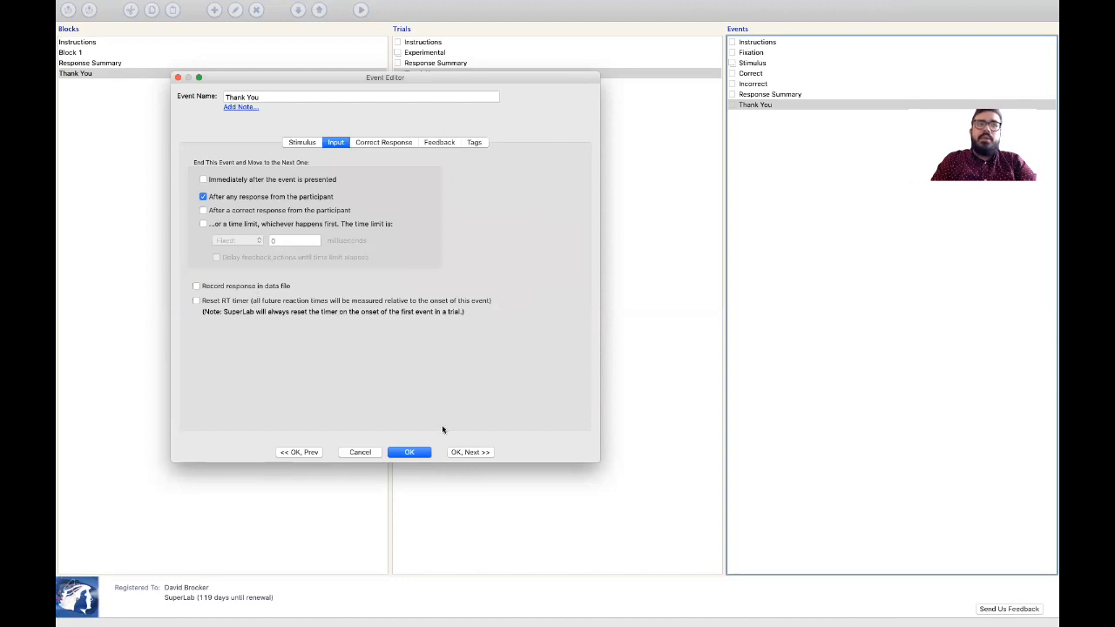
left_click(322, 452)
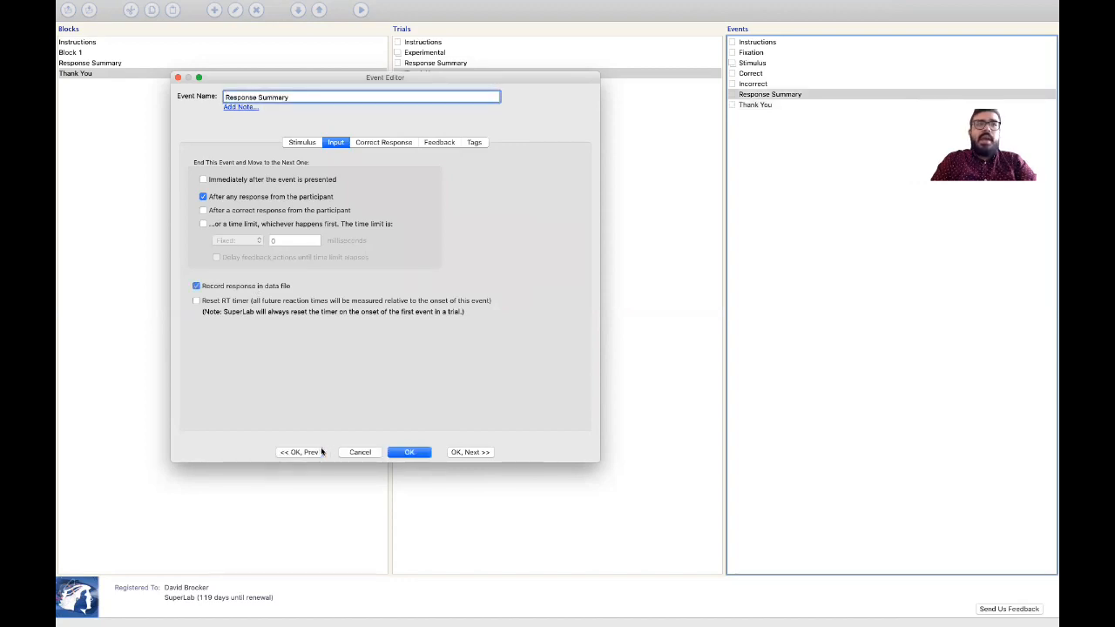
Turn off recording the Response Summary event's response in the data file, and check the input settings of the preceding events back to Fixation
left_click(275, 288)
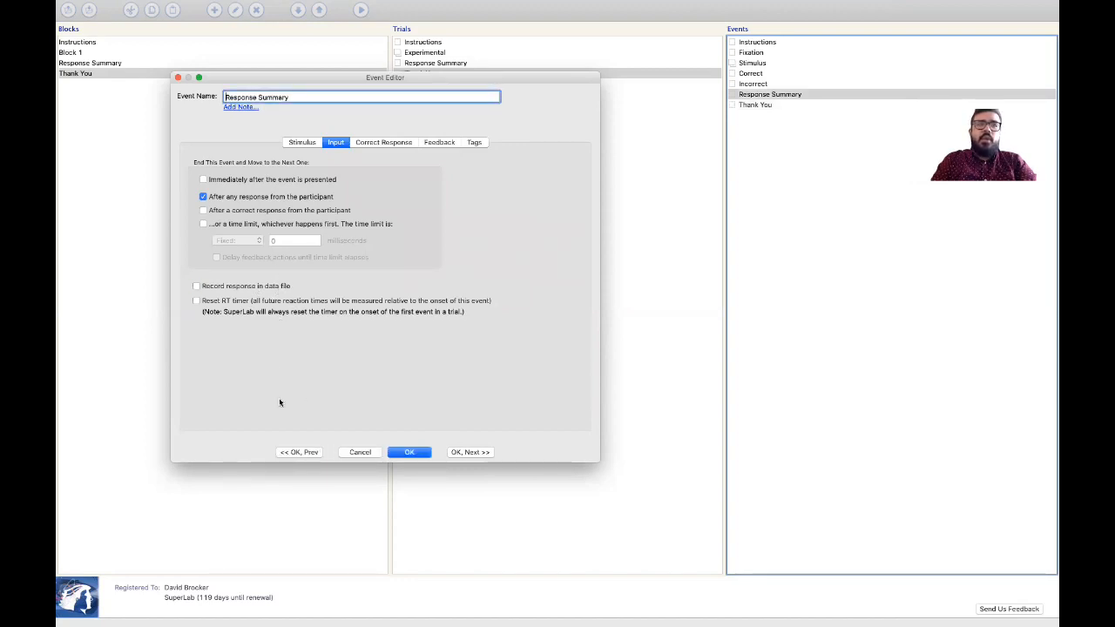
left_click(296, 452)
left_click(295, 452)
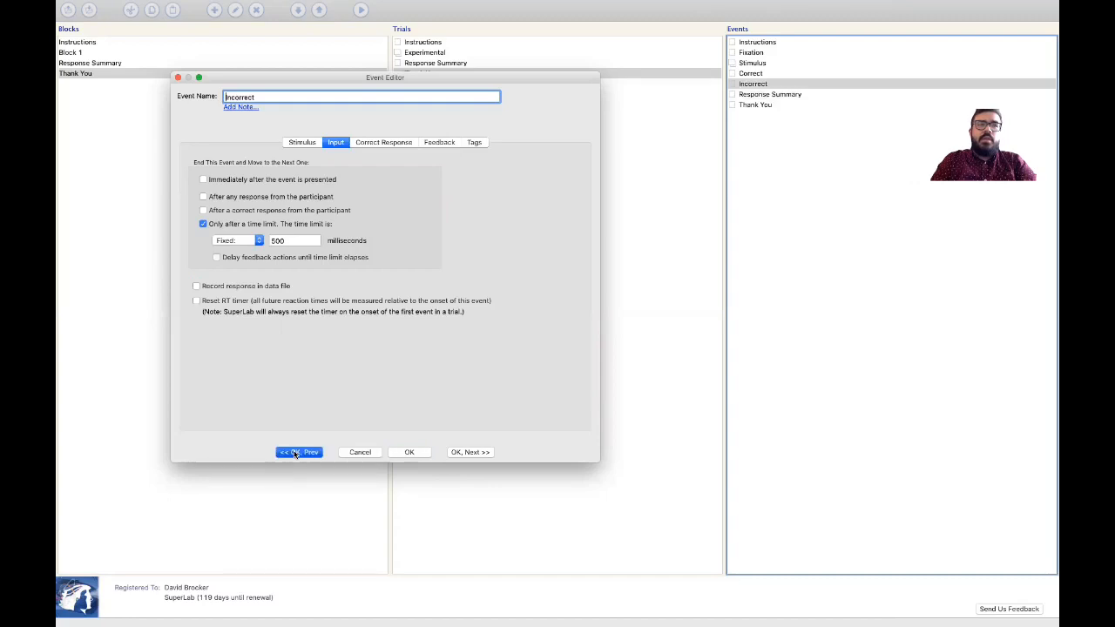
left_click(297, 452)
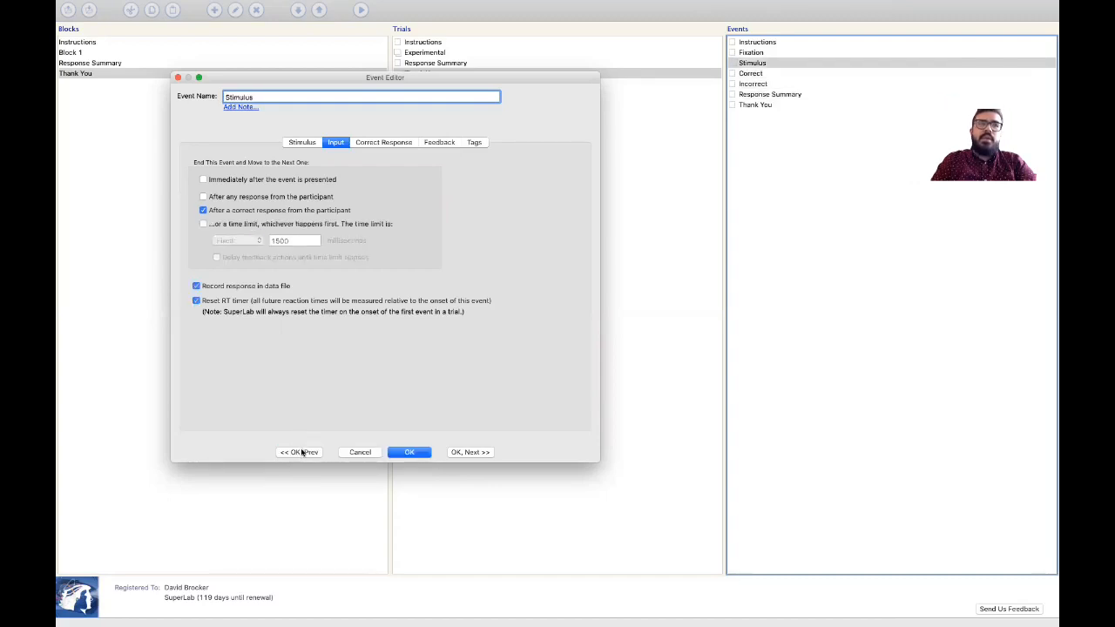
left_click(301, 453)
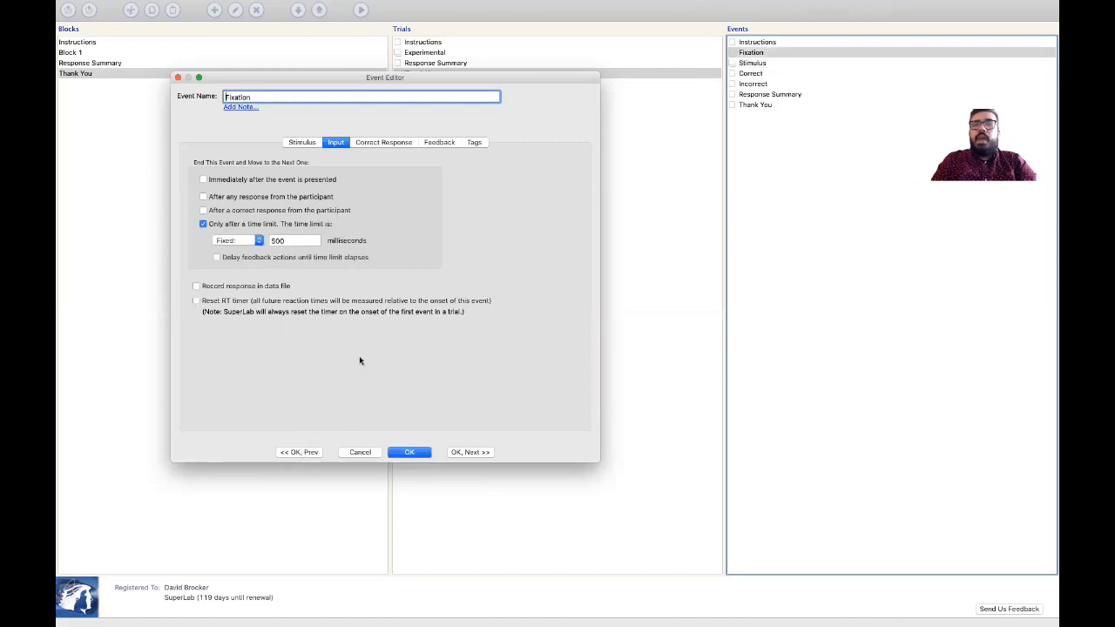
left_click(407, 453)
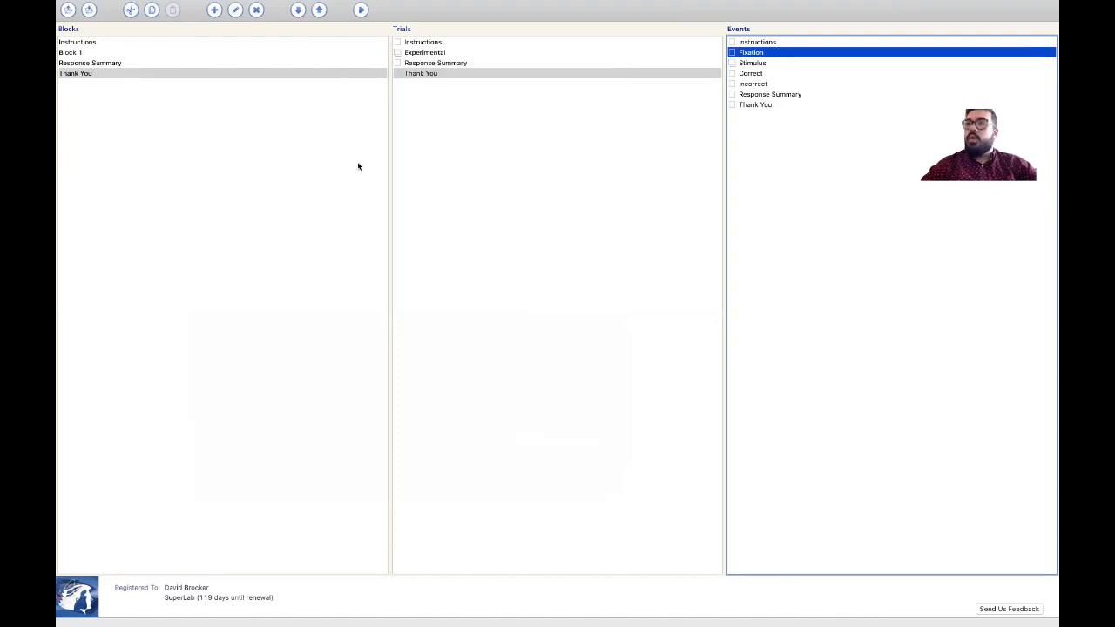
Run the experiment for the Main Group, entering the participant's name and saving the collected data under that name in the Superlab folder
left_click(347, 41)
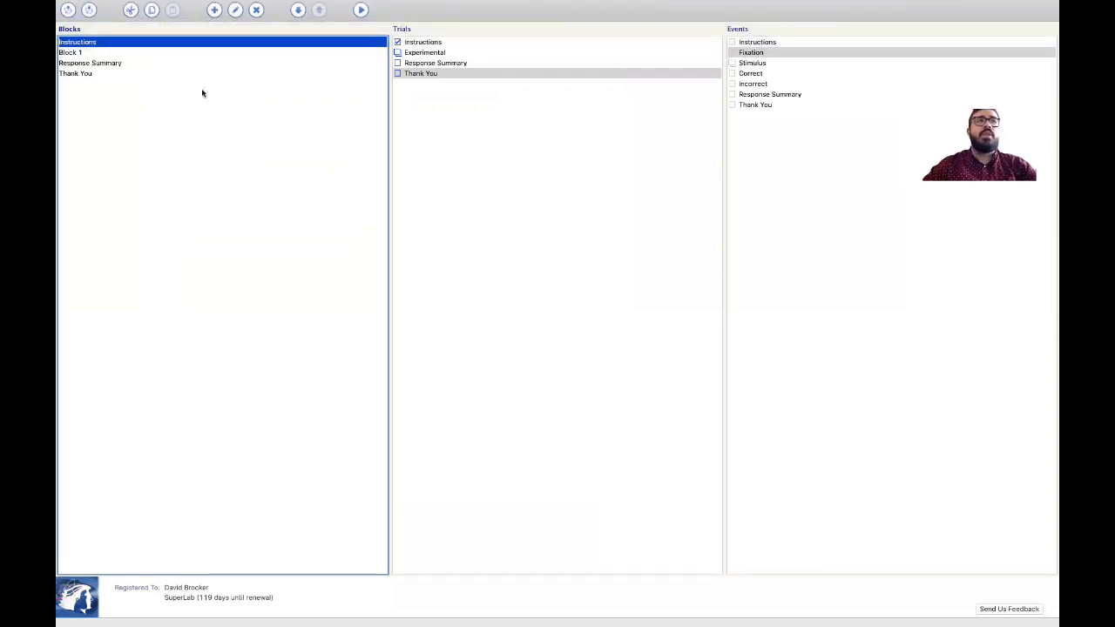
left_click(292, 62)
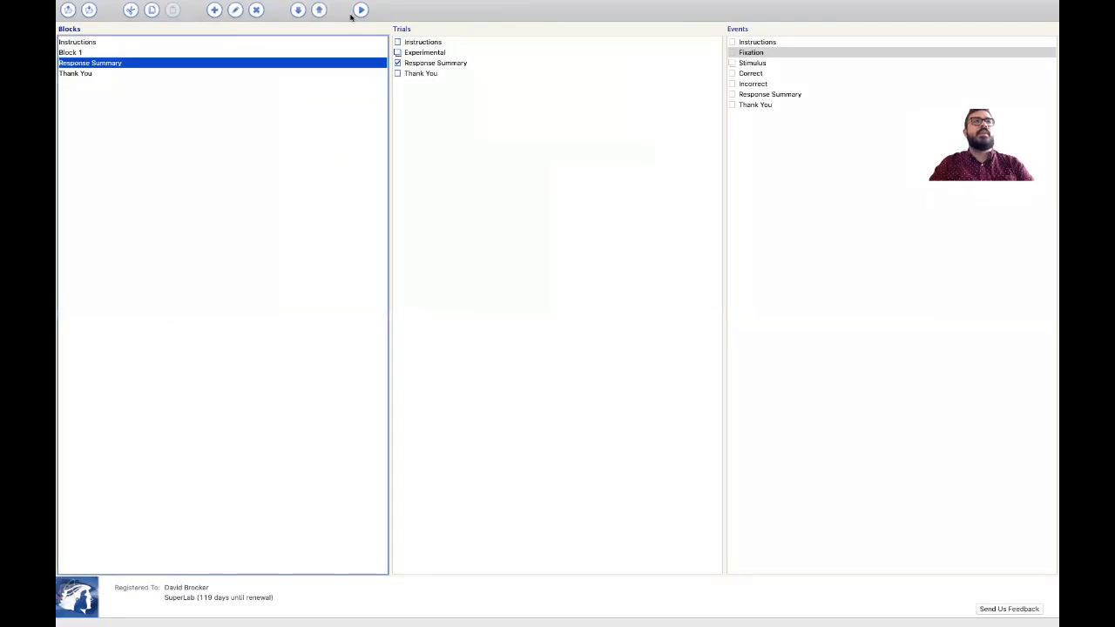
left_click(298, 53)
left_click(360, 9)
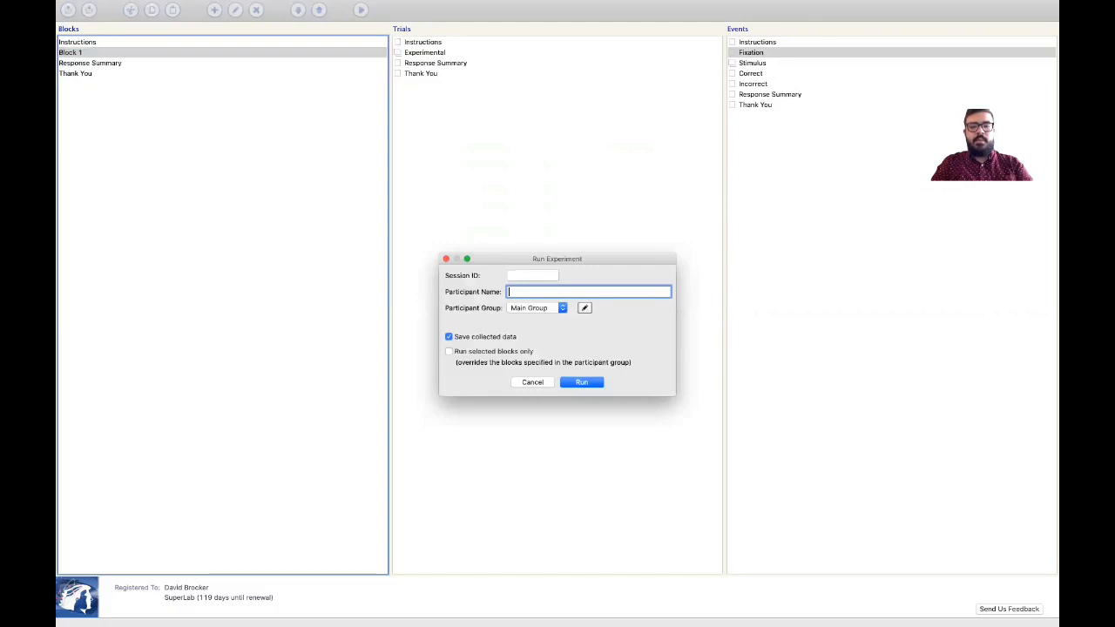
type("Dave_2")
left_click(583, 385)
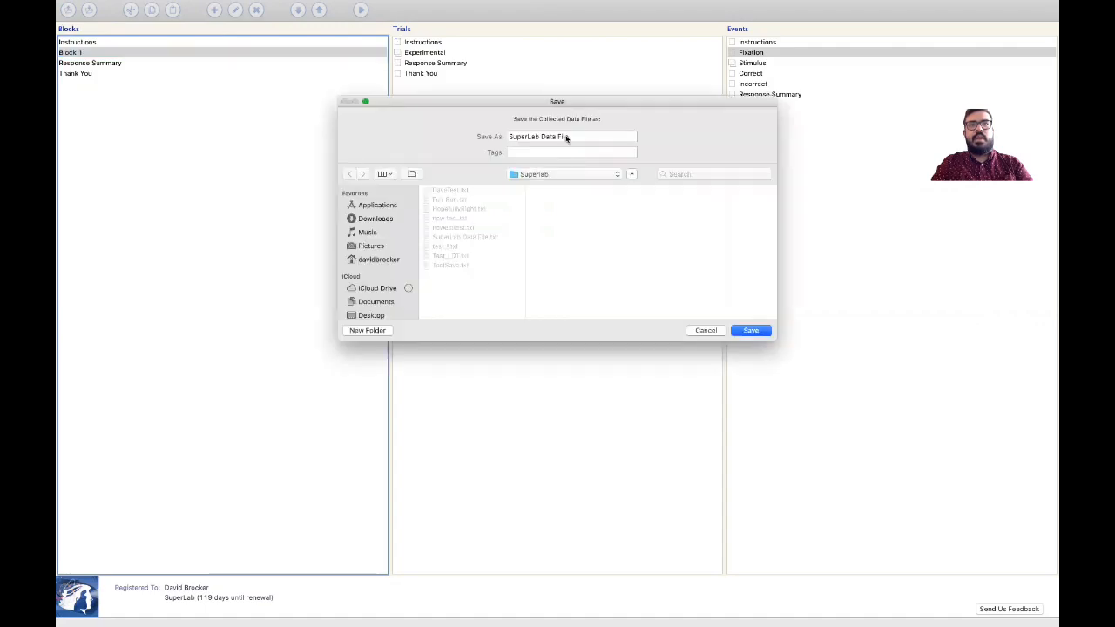
triple_click(566, 137)
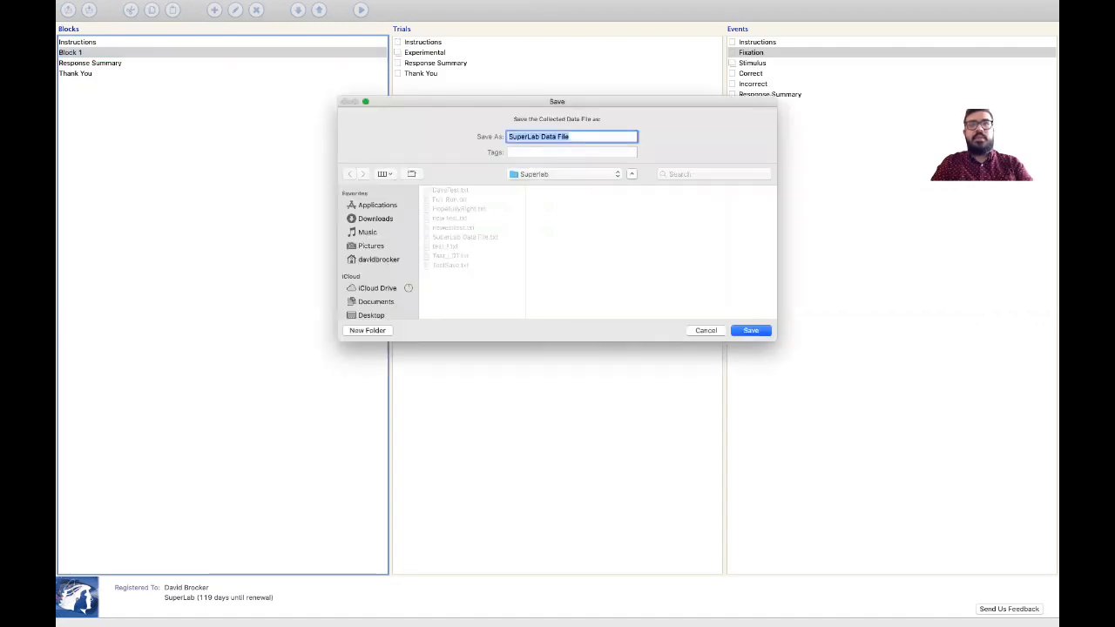
type("Dave_2")
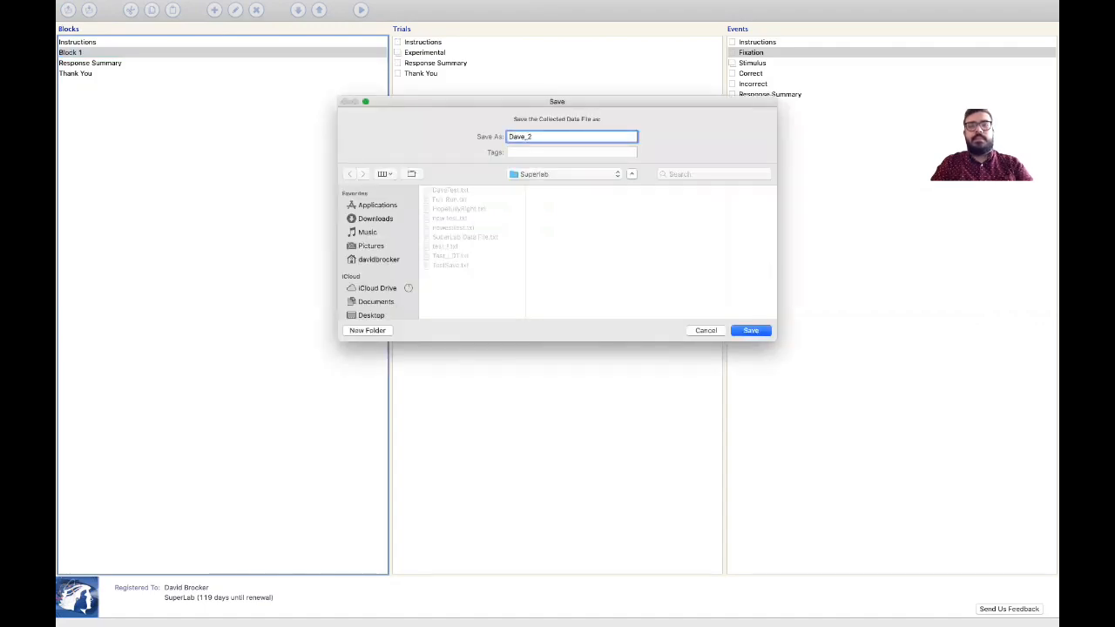
left_click(751, 330)
Complete the test run from the instructions to the end, judging each presented string as a word or non-word
key("space")
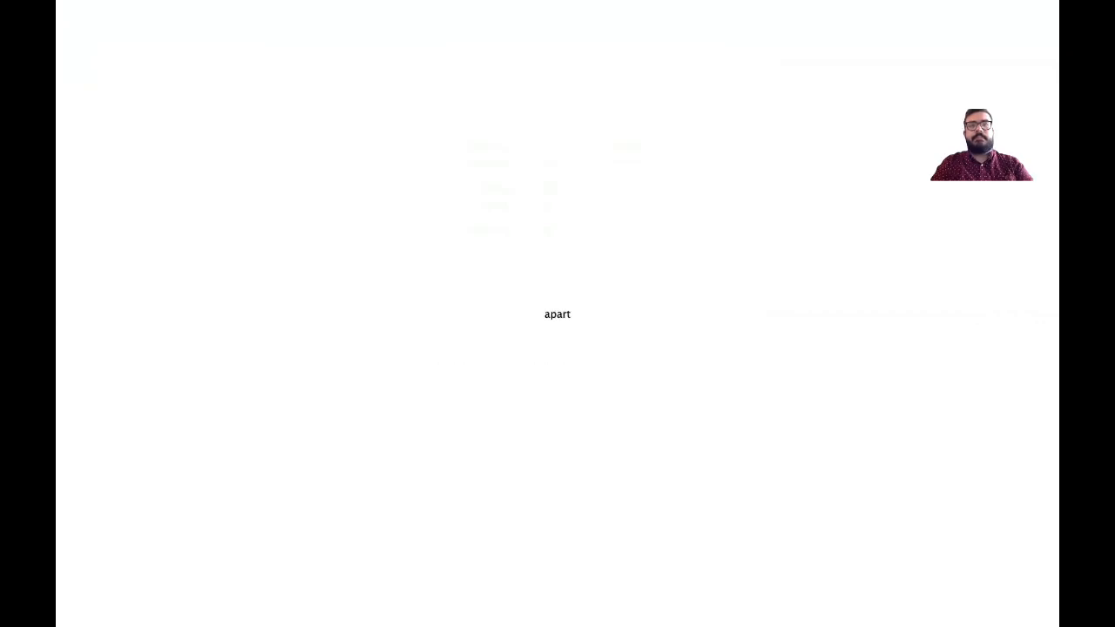
key("space")
key("space")
key("space")
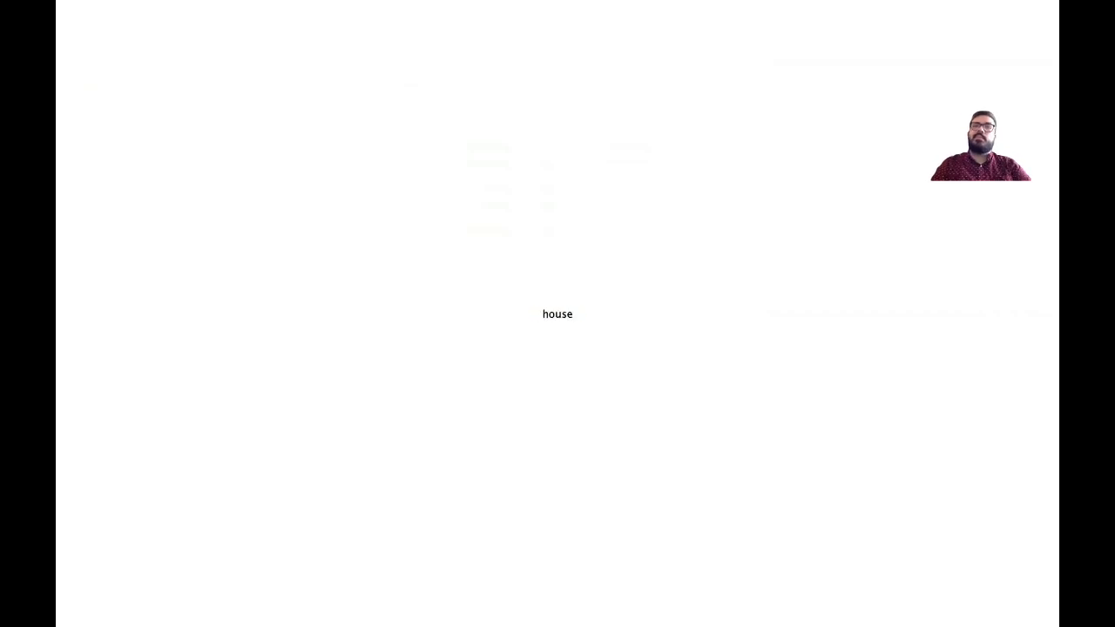
key("space")
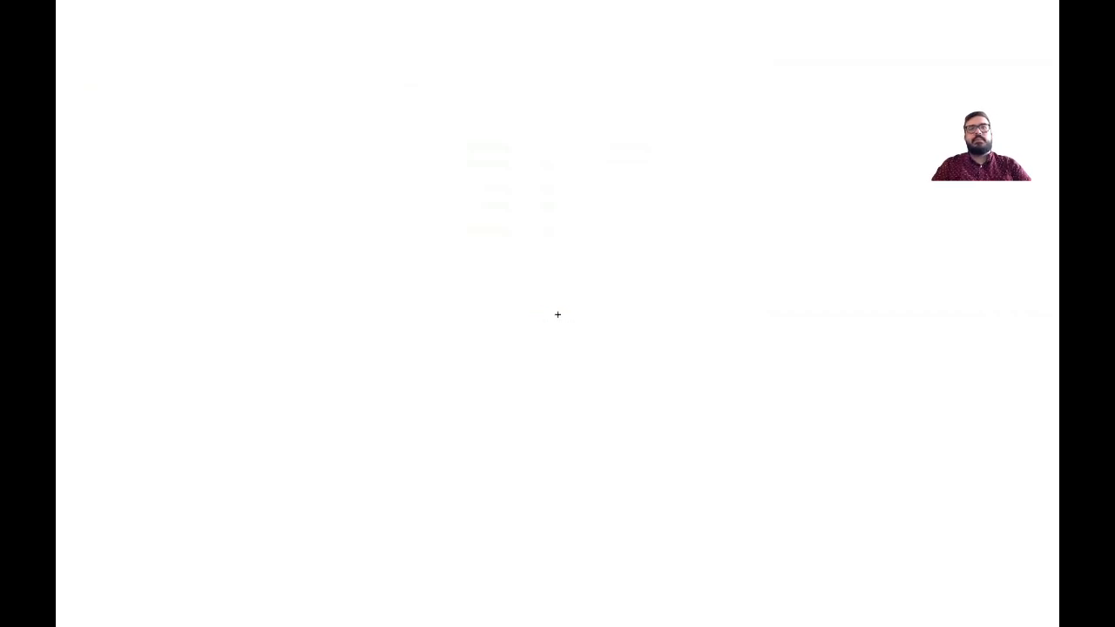
key("space")
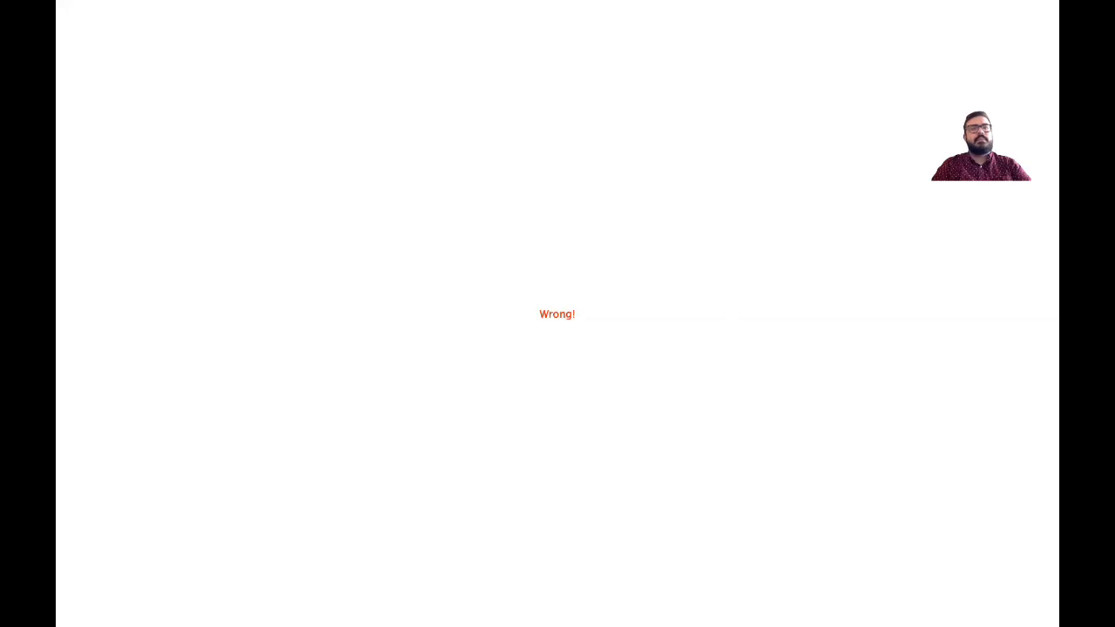
key("space")
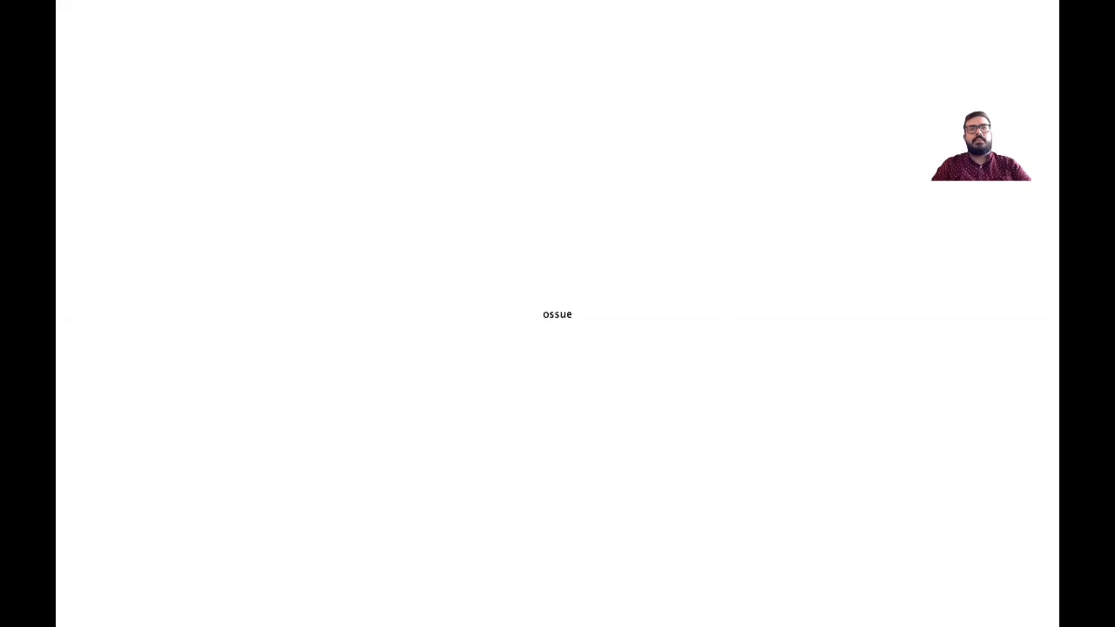
key("j")
key("j")
key("j")
key("j")
key("j")
key("f")
key("f")
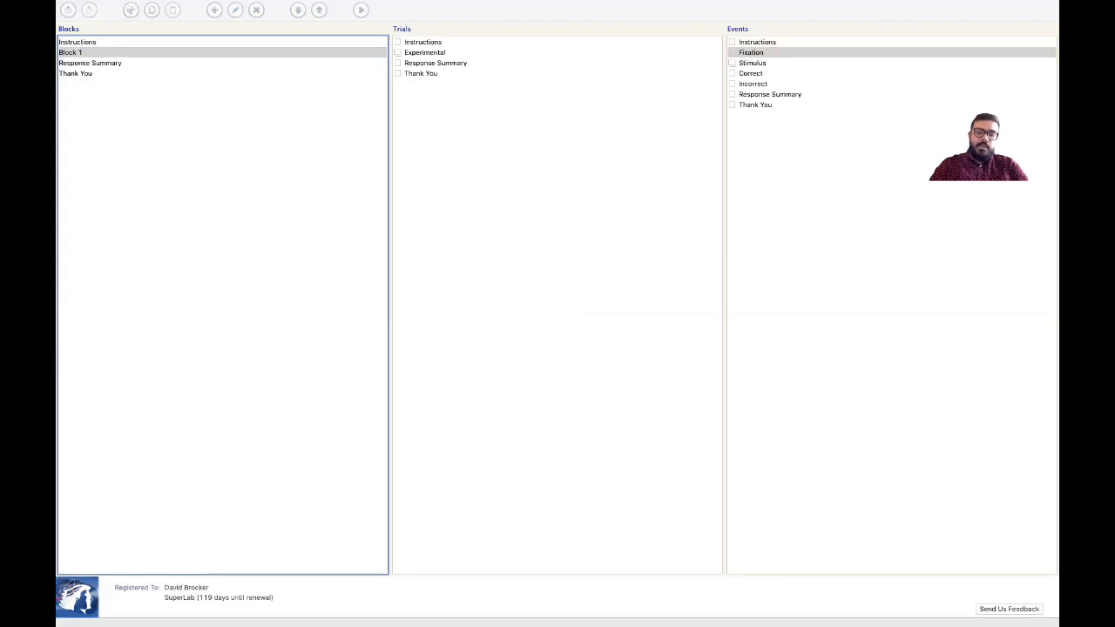
Switch to Excel, paste the collected data into Sheet7, and label cell J2 "Avg. RT_W"
key("super+Tab")
key("super+v")
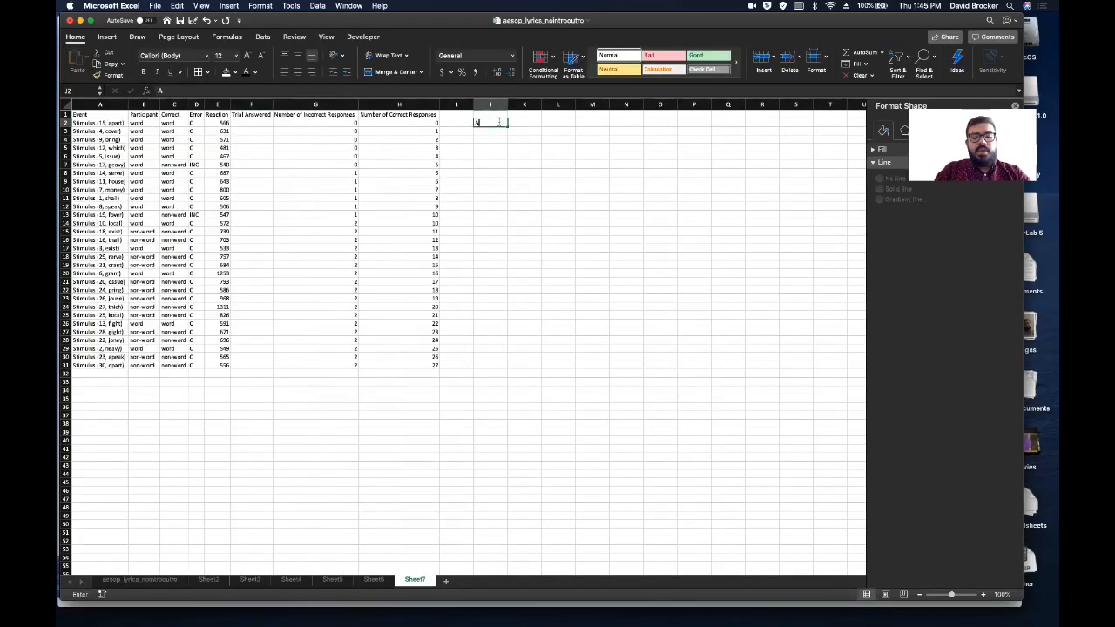
type("Avg")
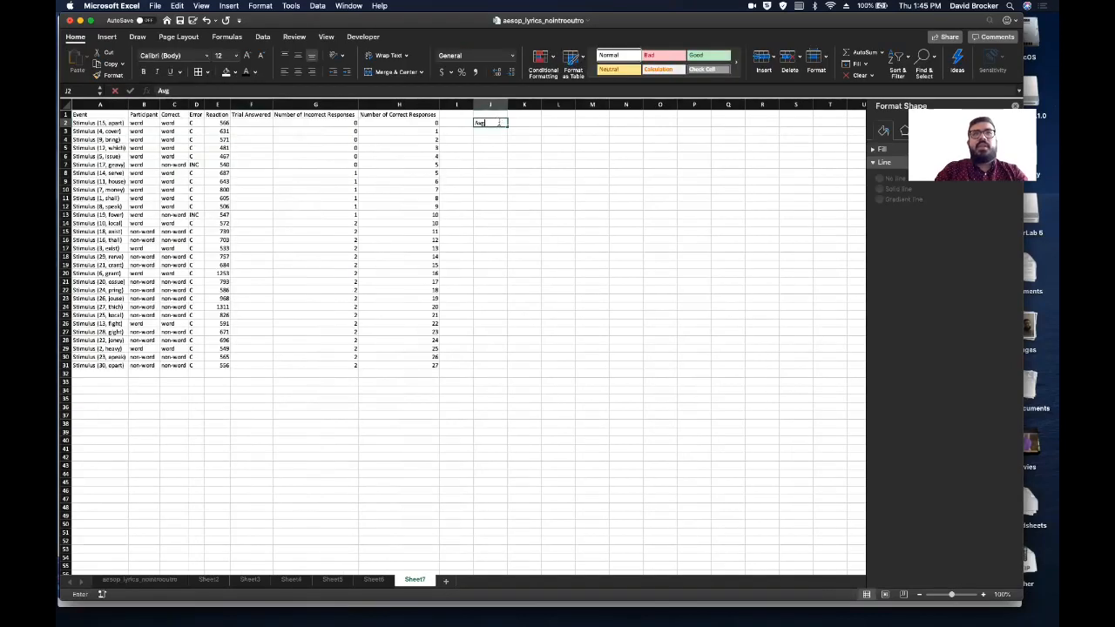
type(". RT")
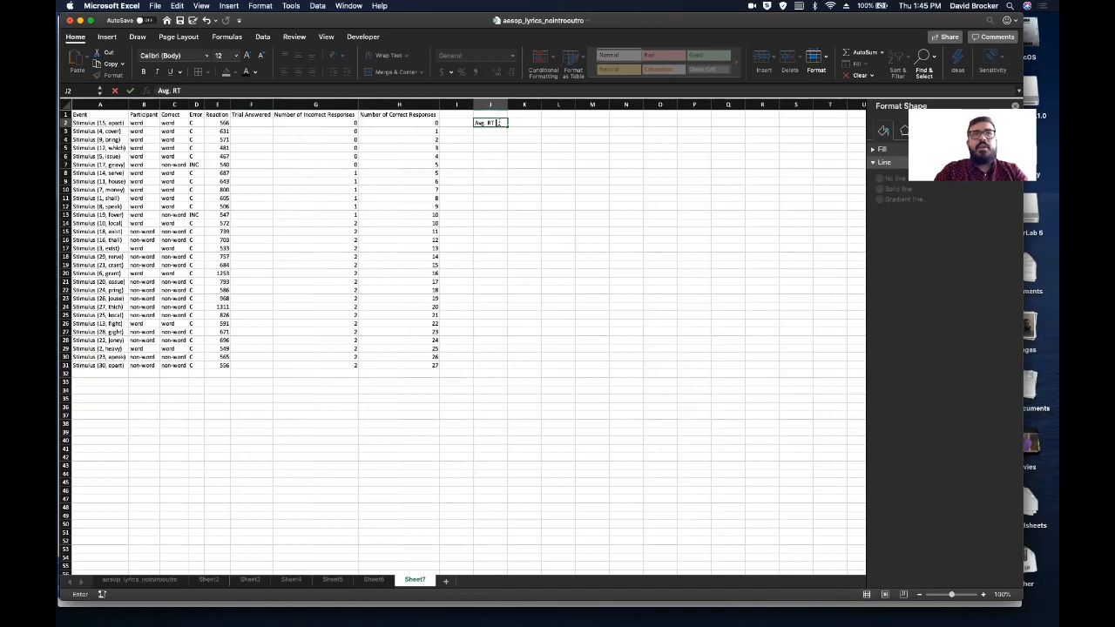
type("_W")
key("Tab")
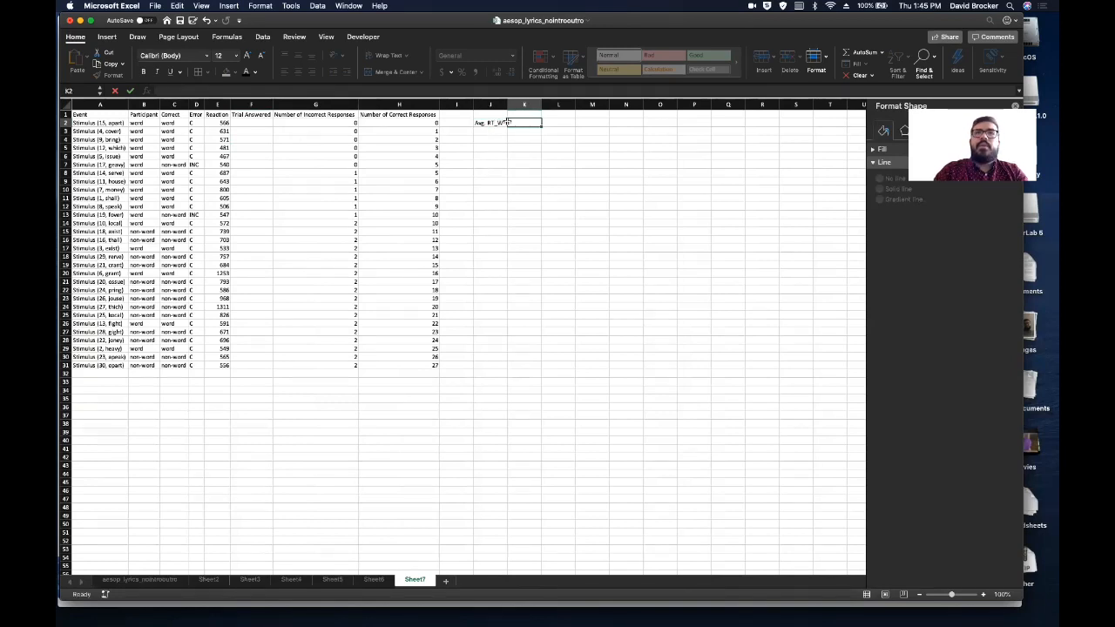
Calculate the average reaction time for correctly answered words in K2, using E2:E6, E8:E12, E14, E17, E20, E26 and E29
type("=AVER")
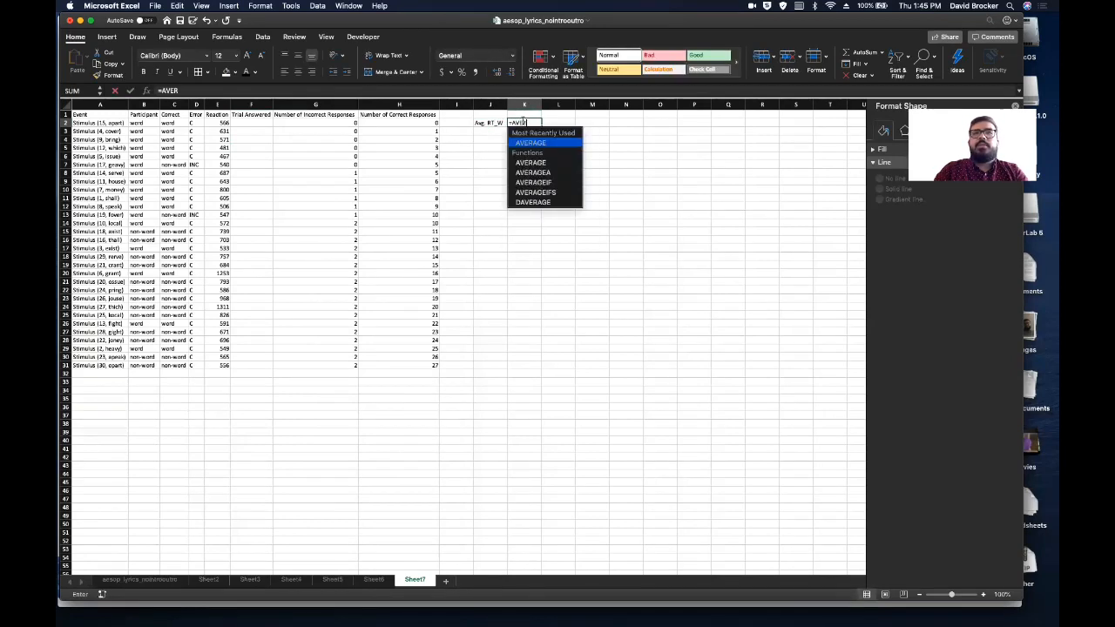
key("Tab")
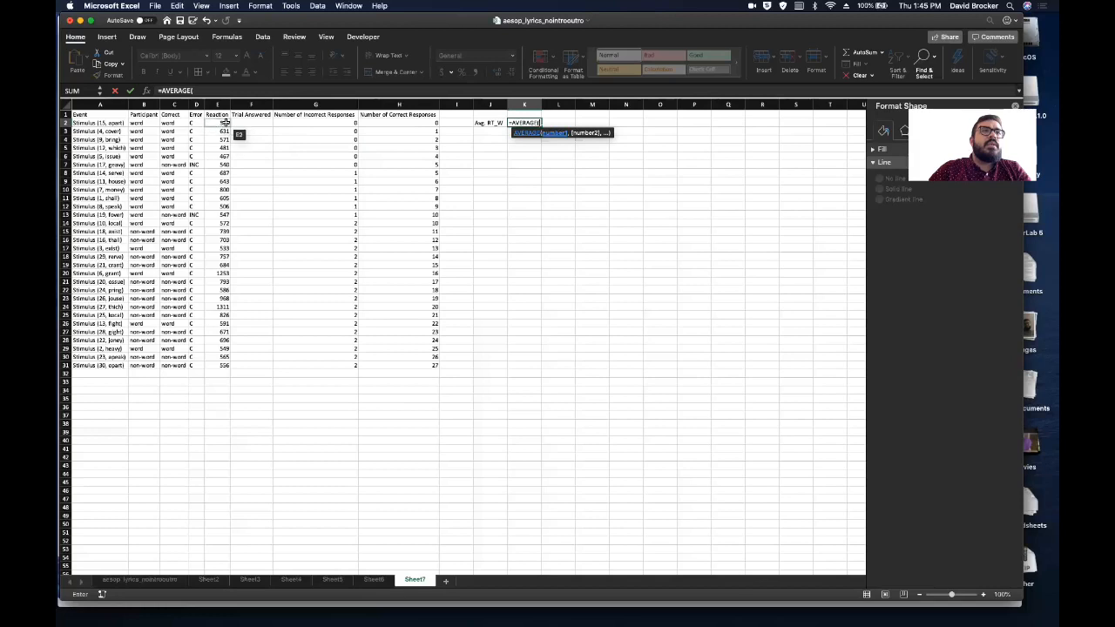
left_click_drag(224, 123, 225, 212)
type(",")
type(",")
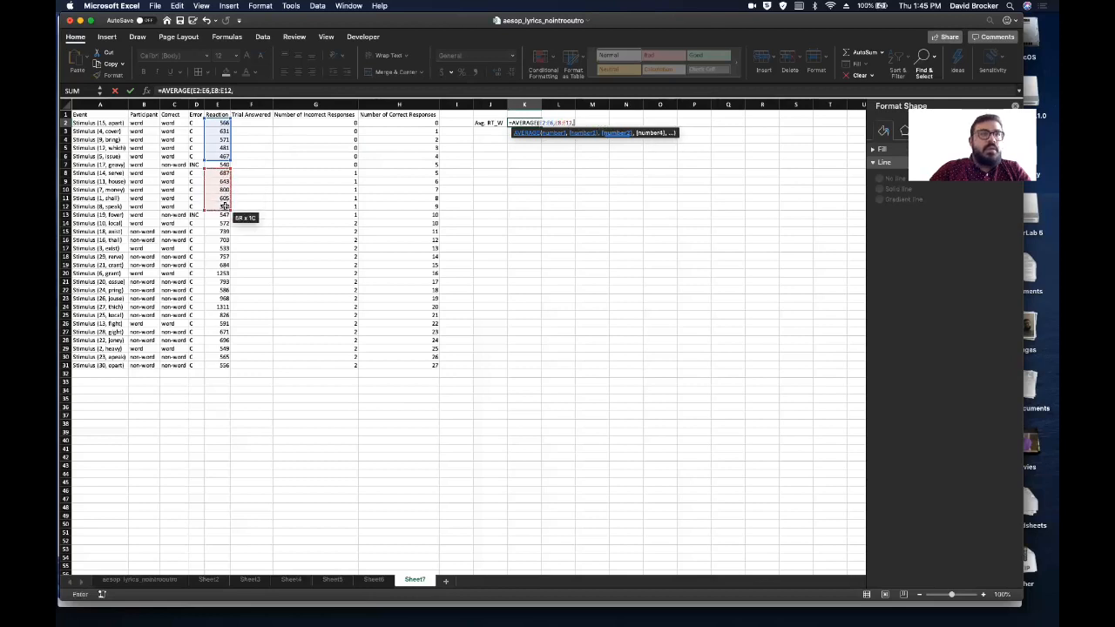
left_click(222, 224)
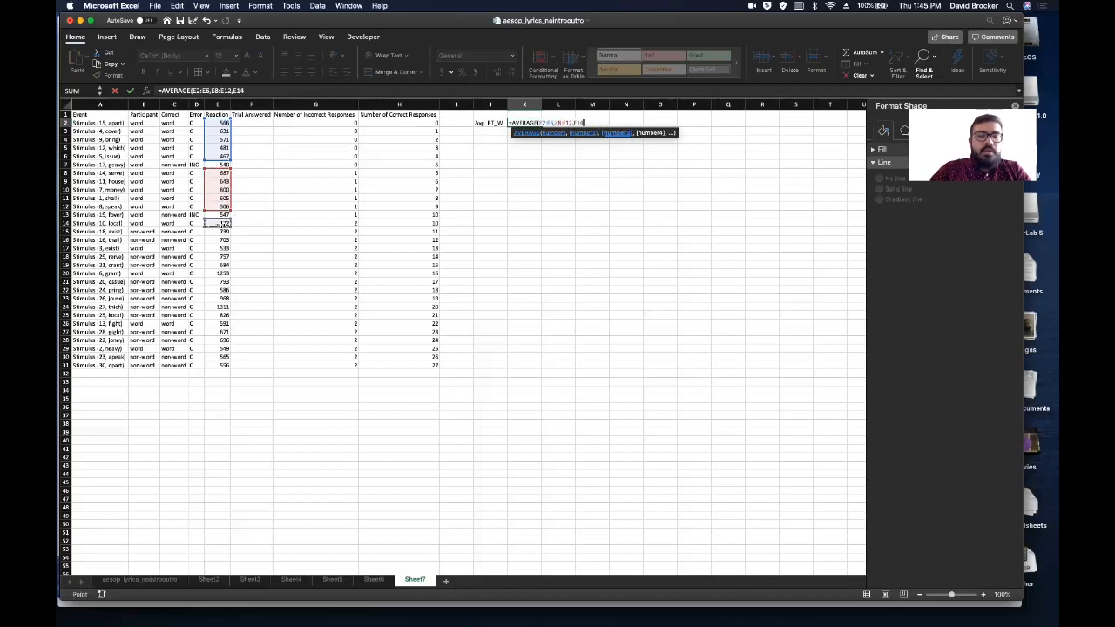
type(",")
left_click(222, 249)
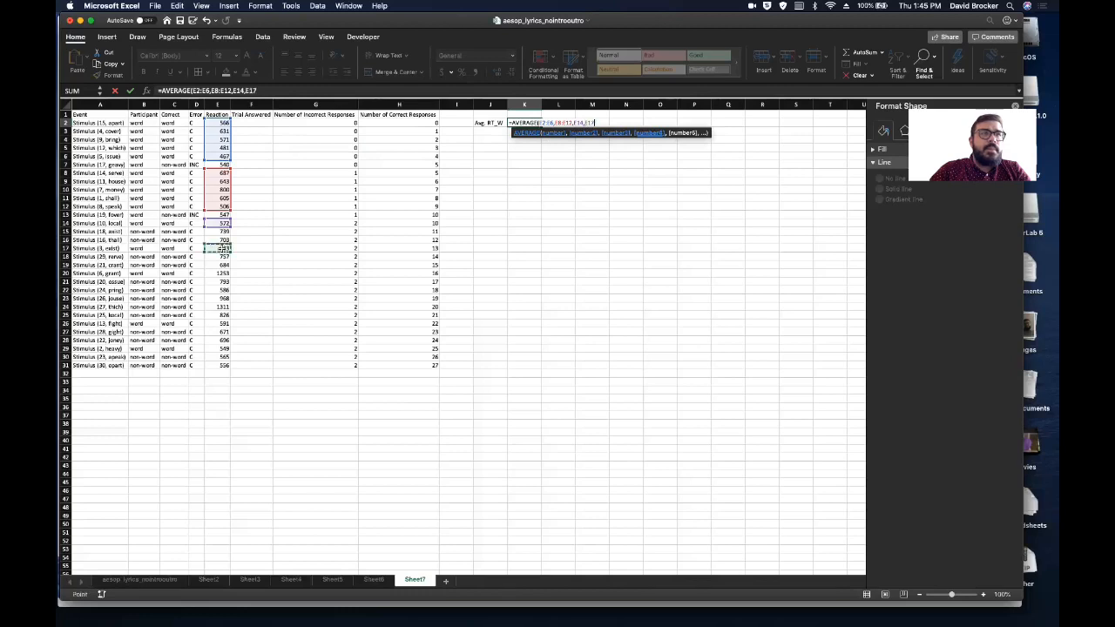
type(",")
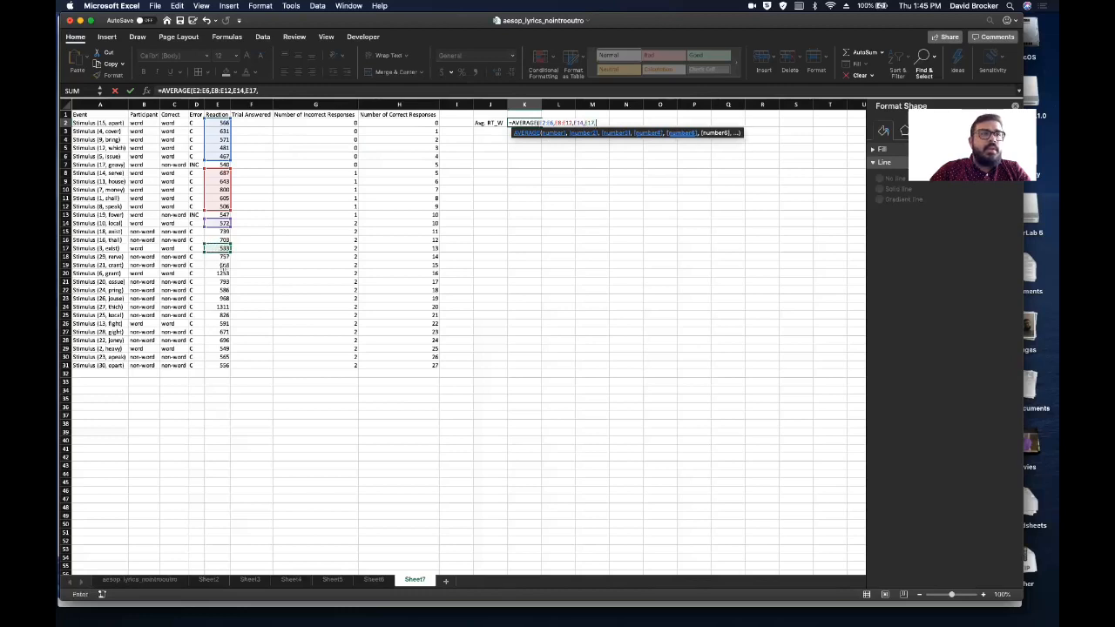
left_click(223, 273)
type(",")
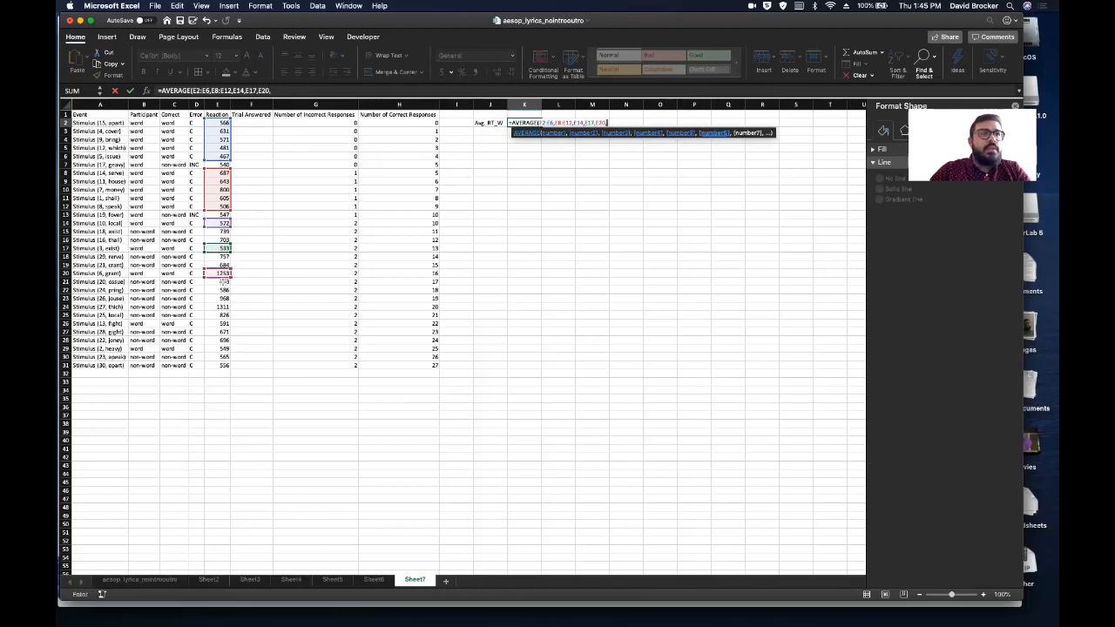
left_click(224, 323)
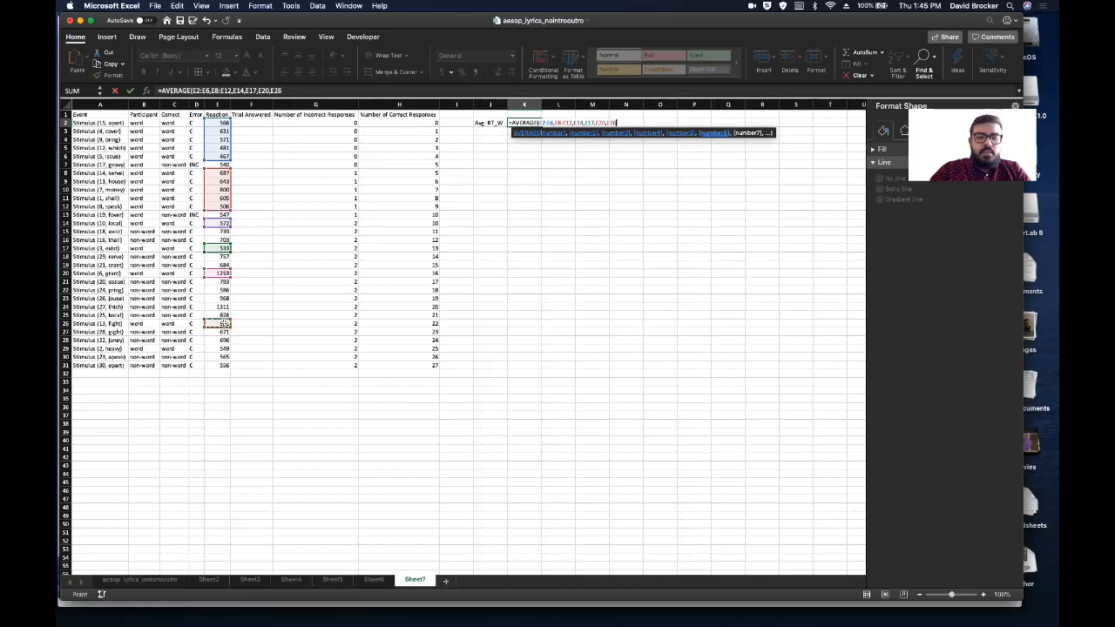
type(",")
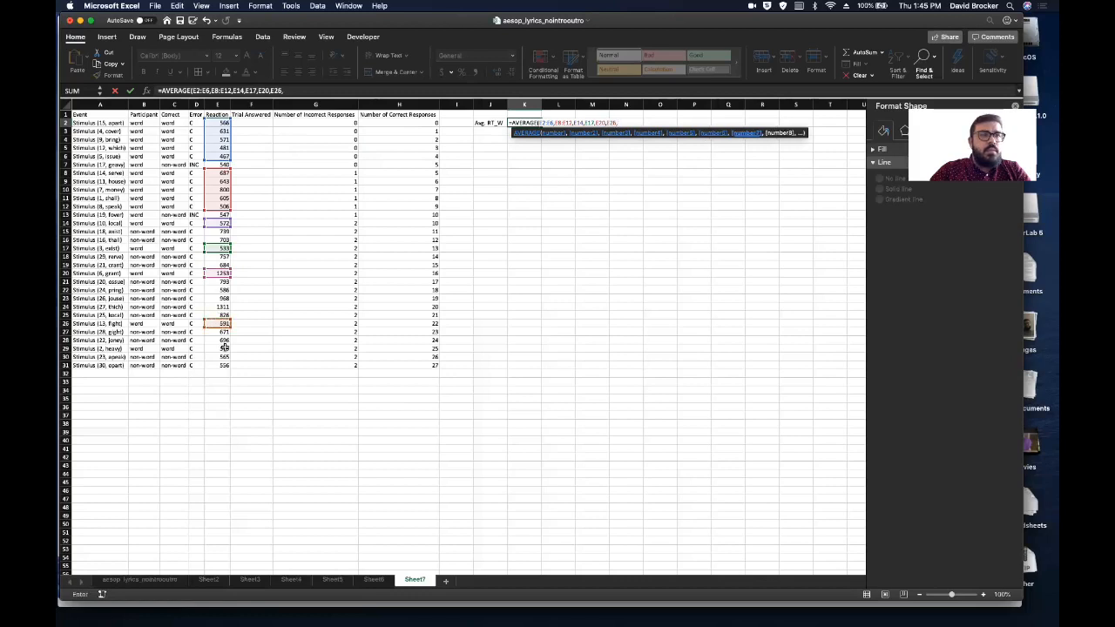
left_click(224, 348)
key("Return")
Label cell J3 "Avg. RT_NW"
key("Left")
type("aVG")
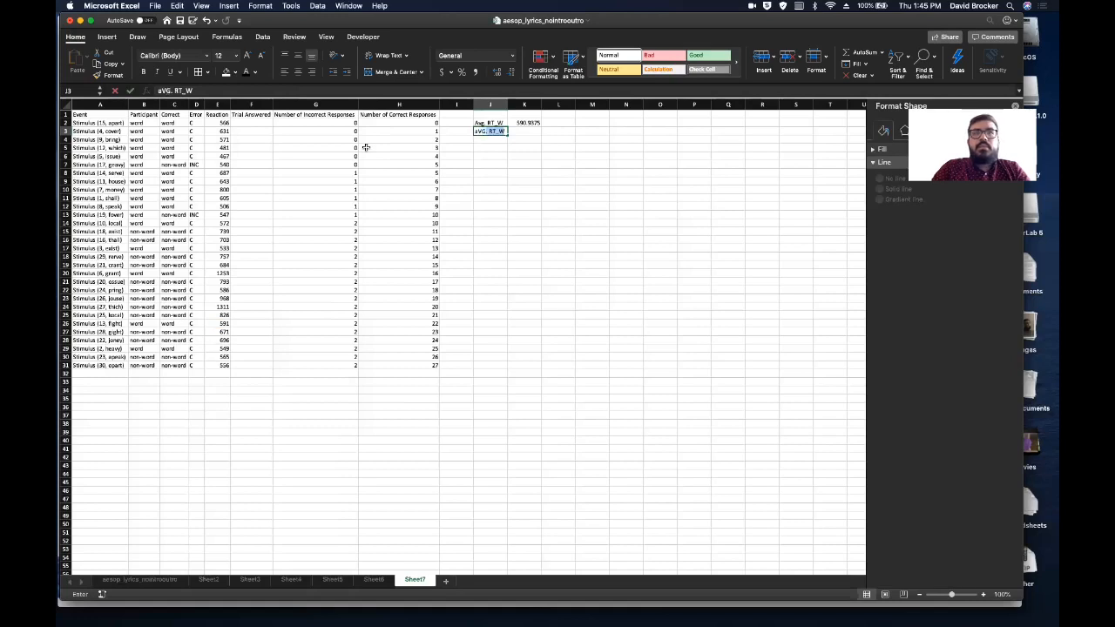
key("BackSpace")
key("BackSpace")
key("BackSpace")
type("Avg")
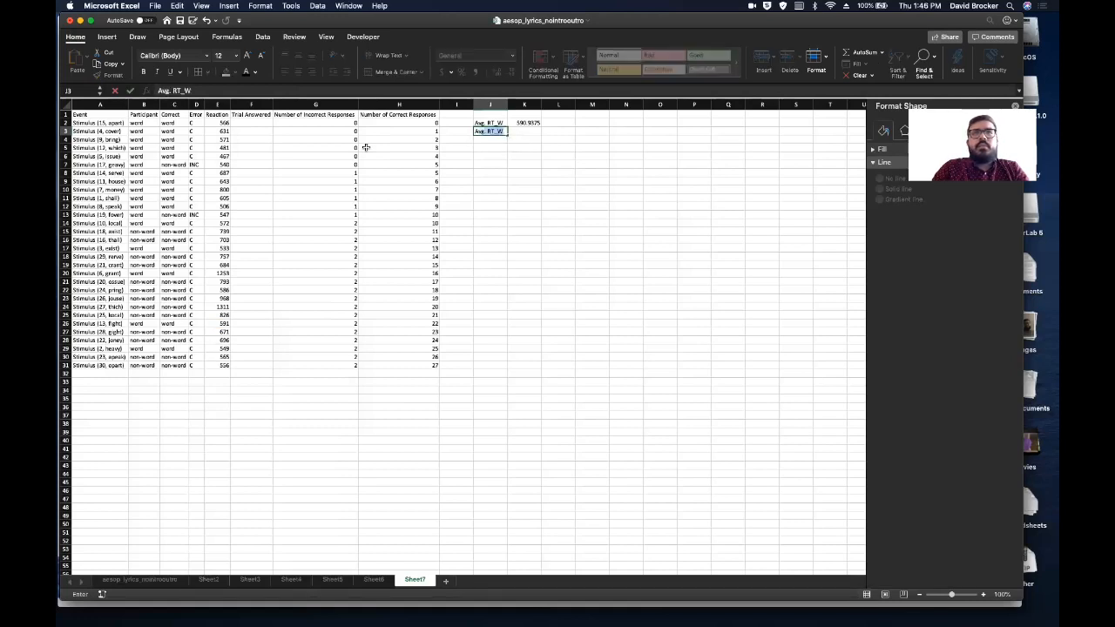
type("_RT_NW")
key("Tab")
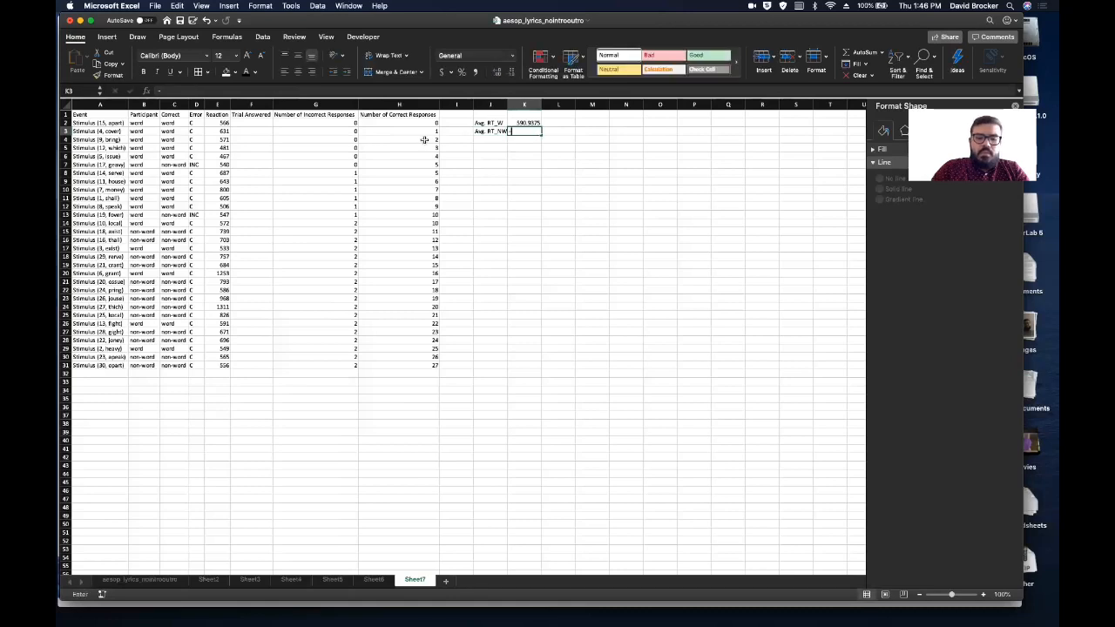
Calculate the average non-word reaction time in K3, using E7, E13, E15:E16, E18:E19, E21:E25, E27:E28 and E30:E31
type("=ave")
key("Tab")
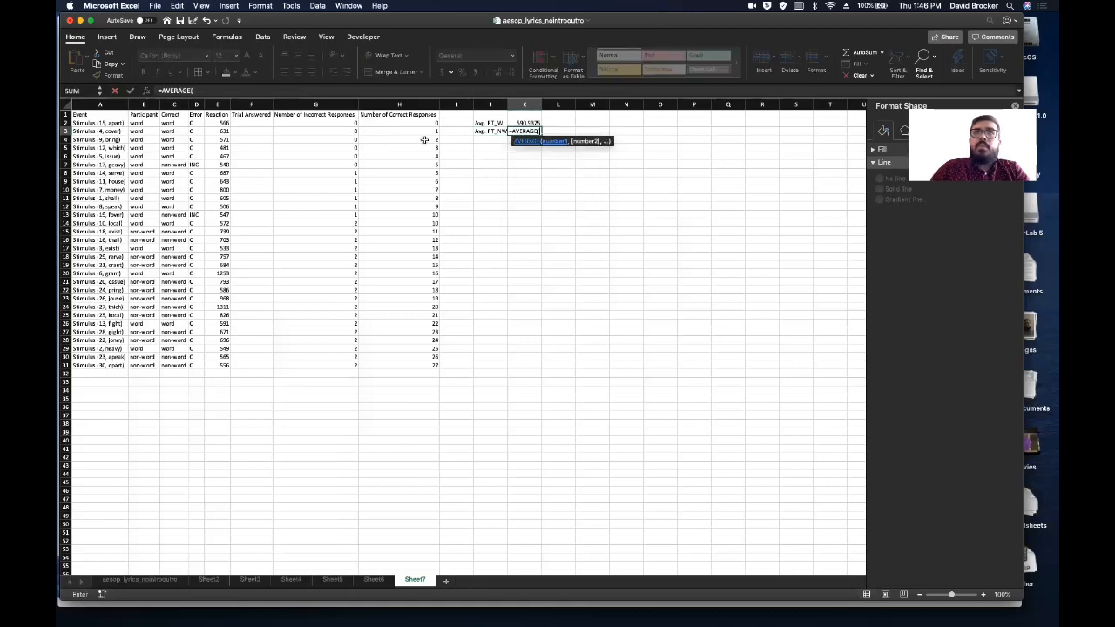
left_click(174, 163)
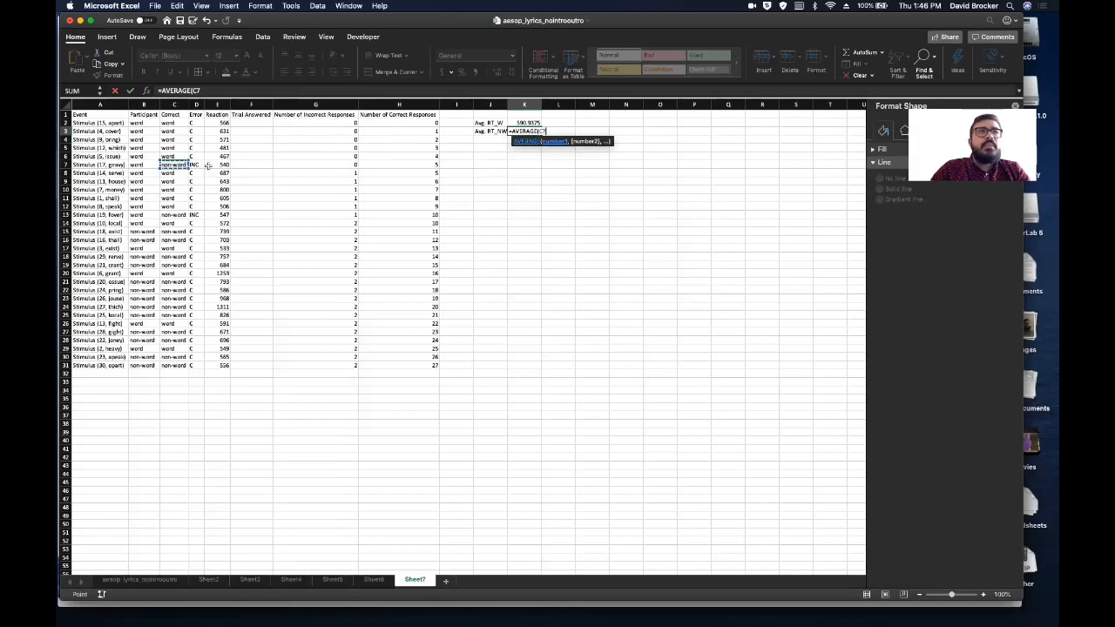
key("BackSpace")
key("BackSpace")
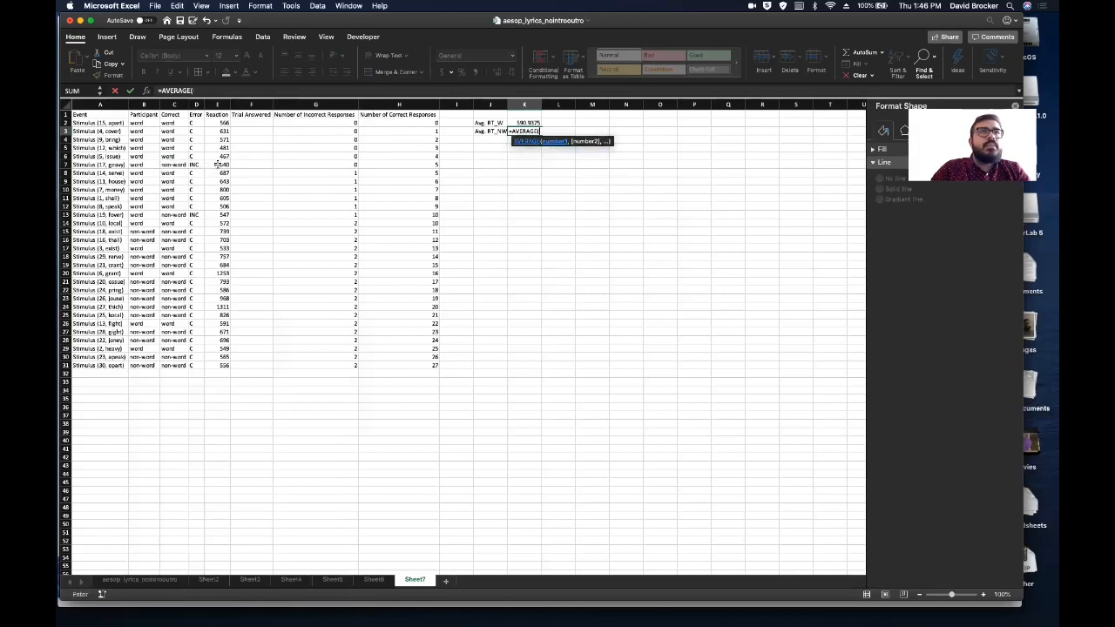
left_click(216, 163)
type(",")
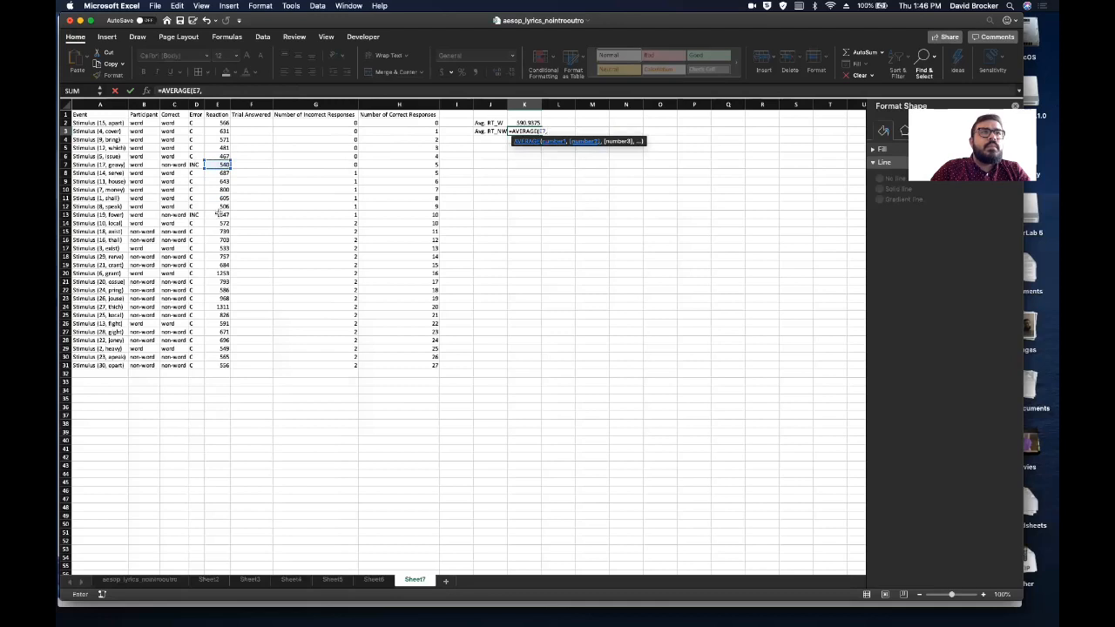
left_click(220, 214)
type(",")
left_click_drag(218, 231, 217, 239)
type(",")
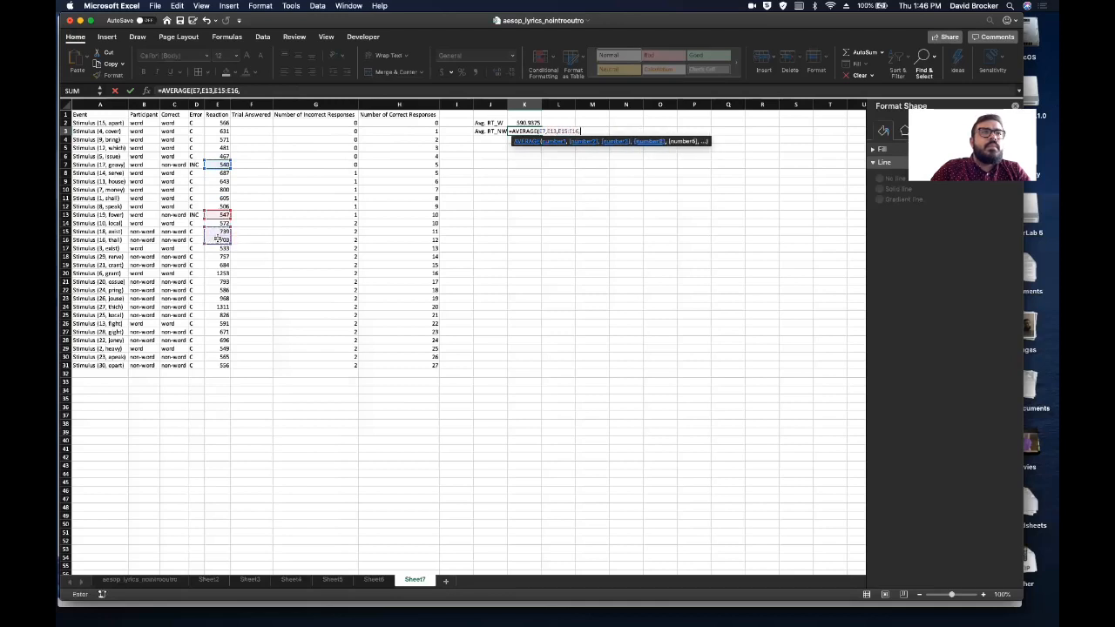
left_click_drag(218, 257, 217, 266)
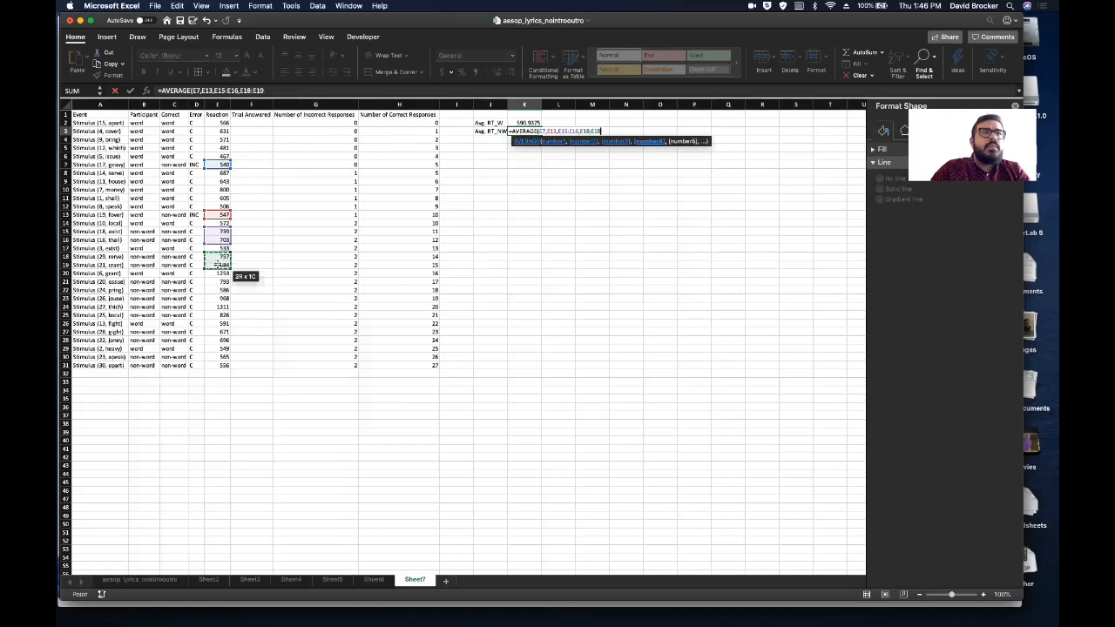
type(",")
left_click_drag(217, 281, 219, 340)
type(",E13,")
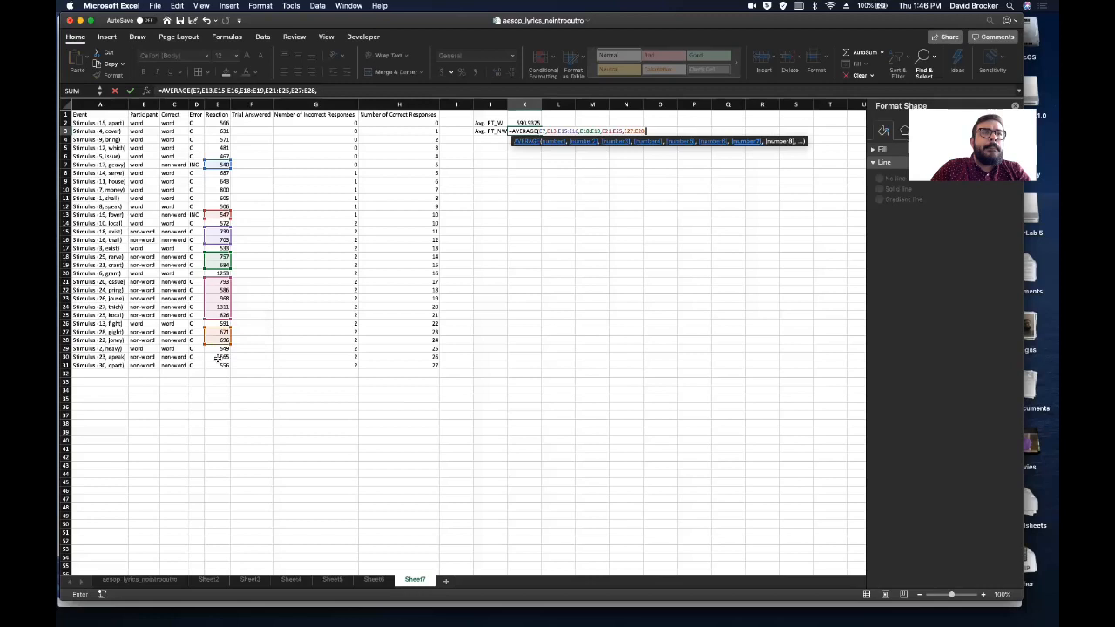
left_click(218, 358)
mouse_move(219, 367)
left_mouse_down()
mouse_move(217, 376)
mouse_move(231, 371)
left_mouse_up()
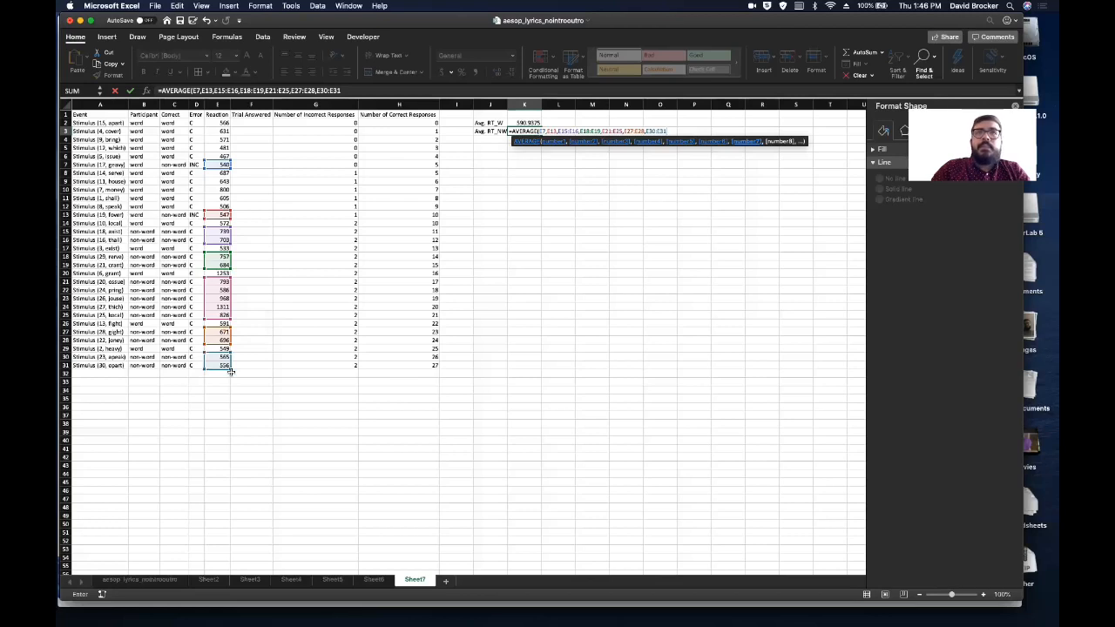
type(")")
key("Return")
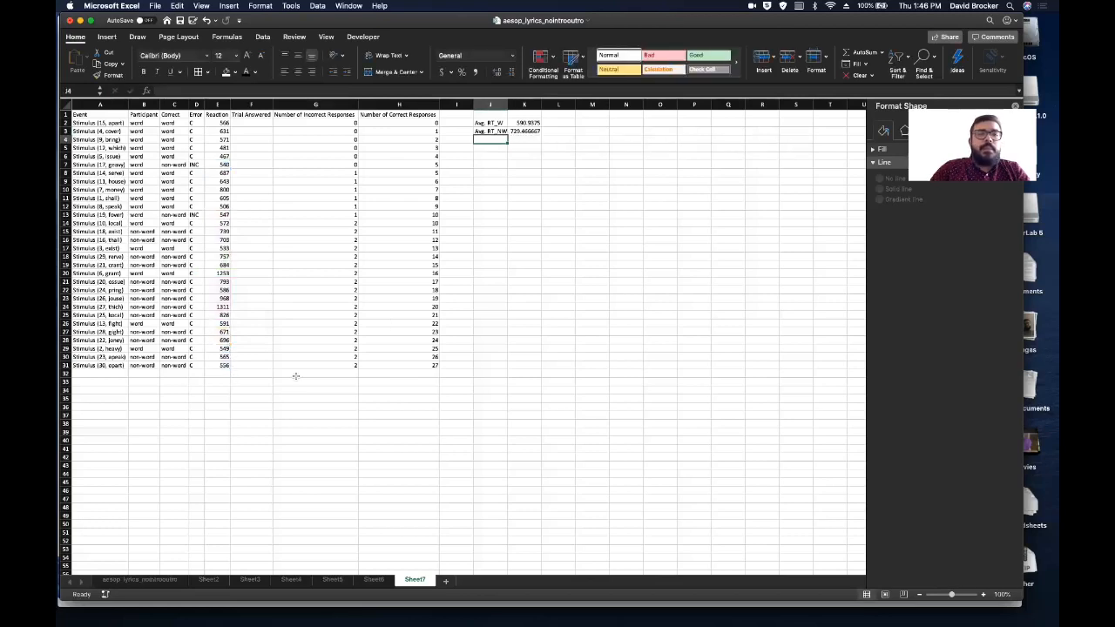